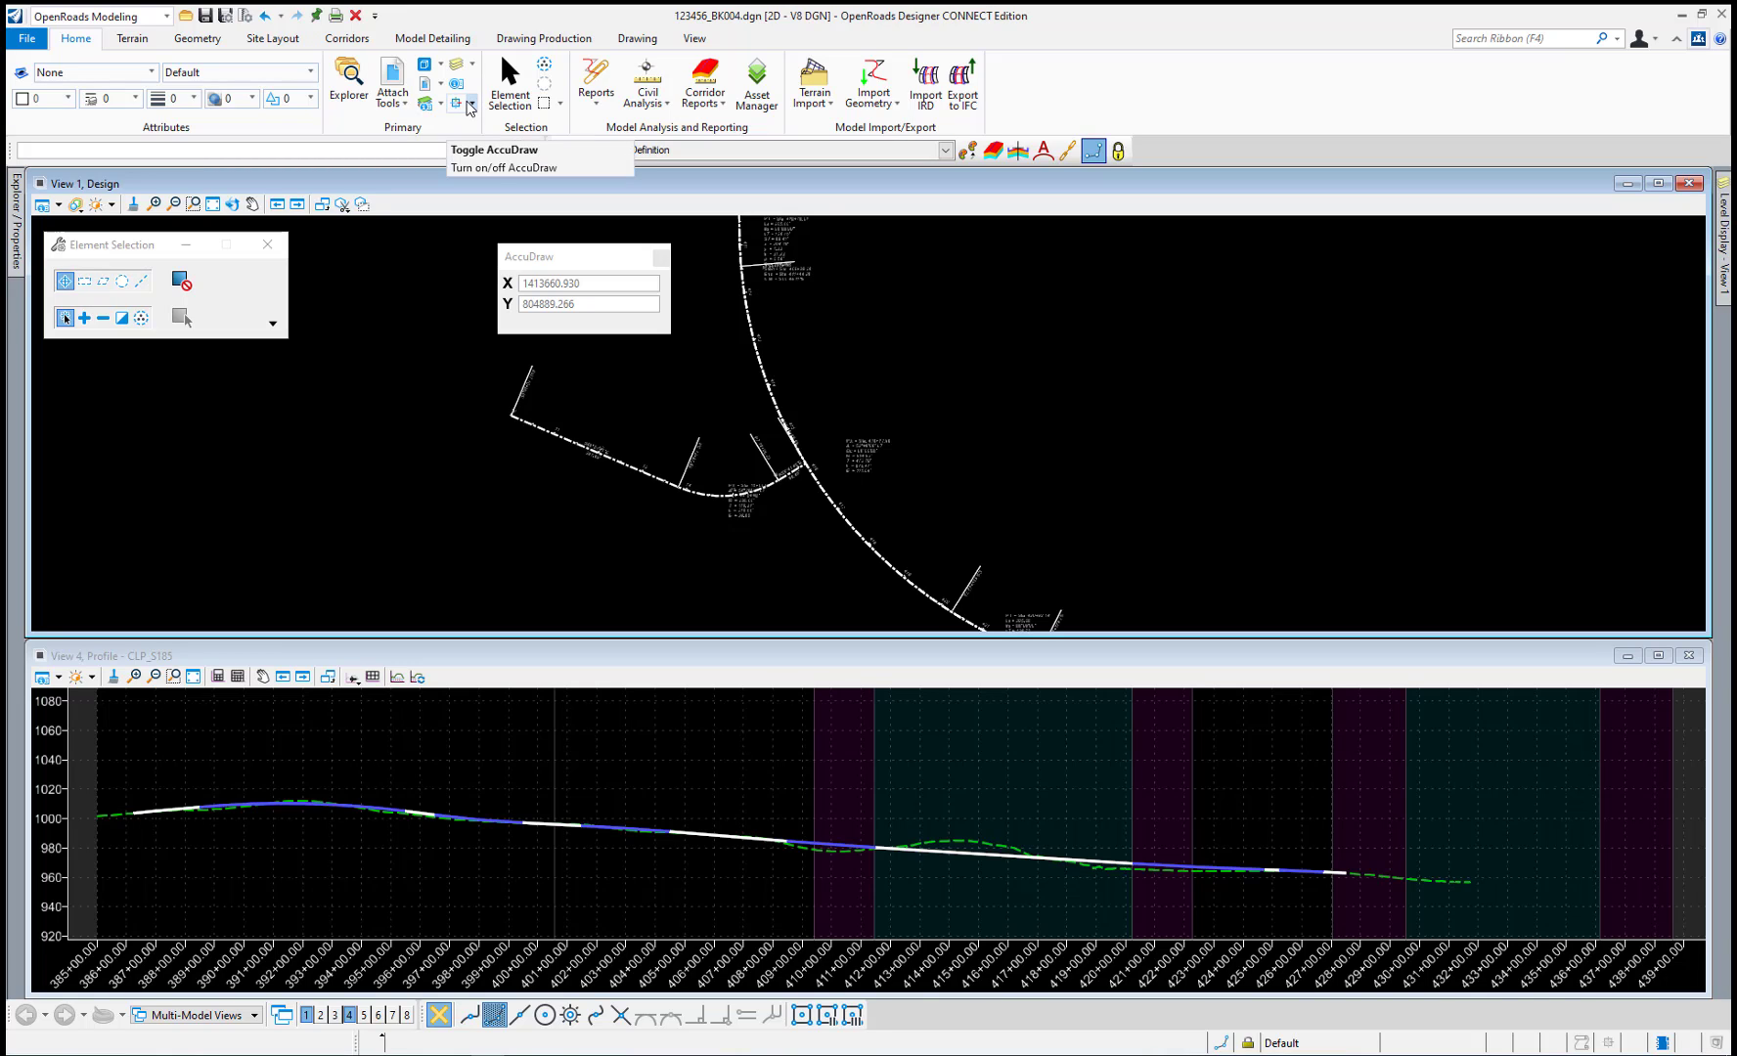
Turn off the standard AccuDraw.
{"action": "left_click", "coordinate": [470, 105]}
{"action": "left_click", "coordinate": [473, 149]}
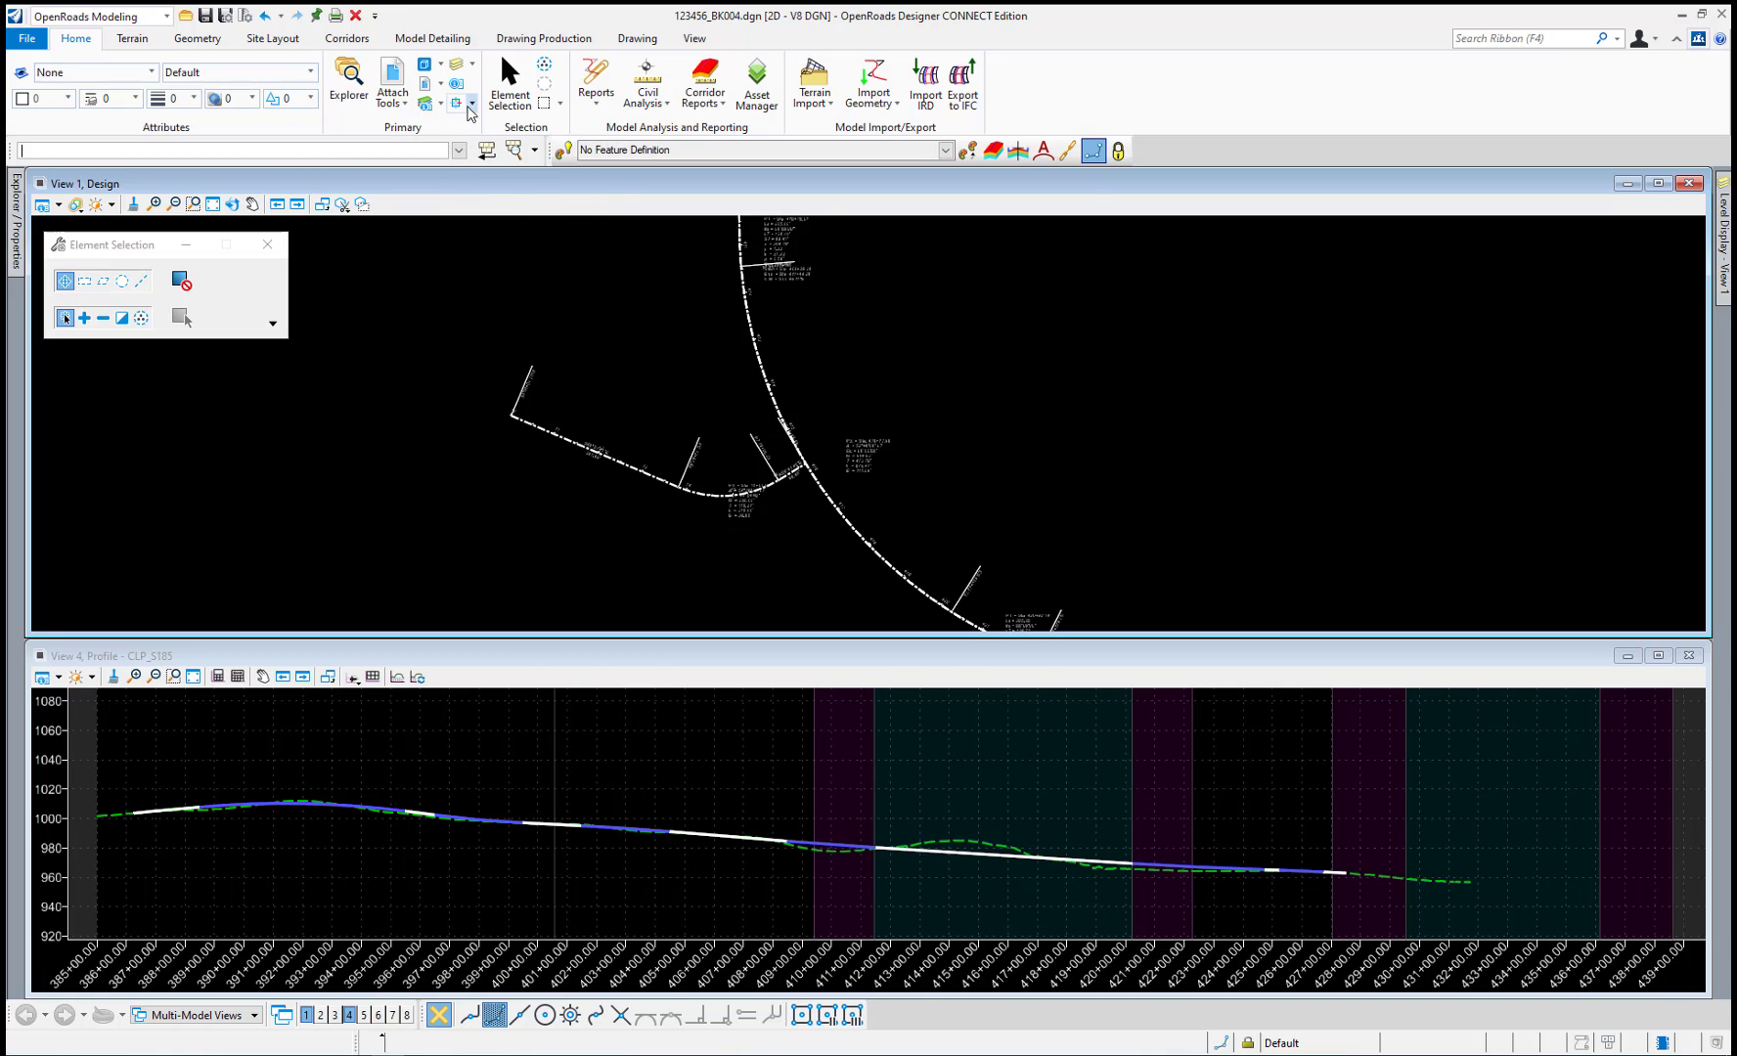
{"action": "left_click", "coordinate": [470, 105]}
{"action": "left_click", "coordinate": [474, 147]}
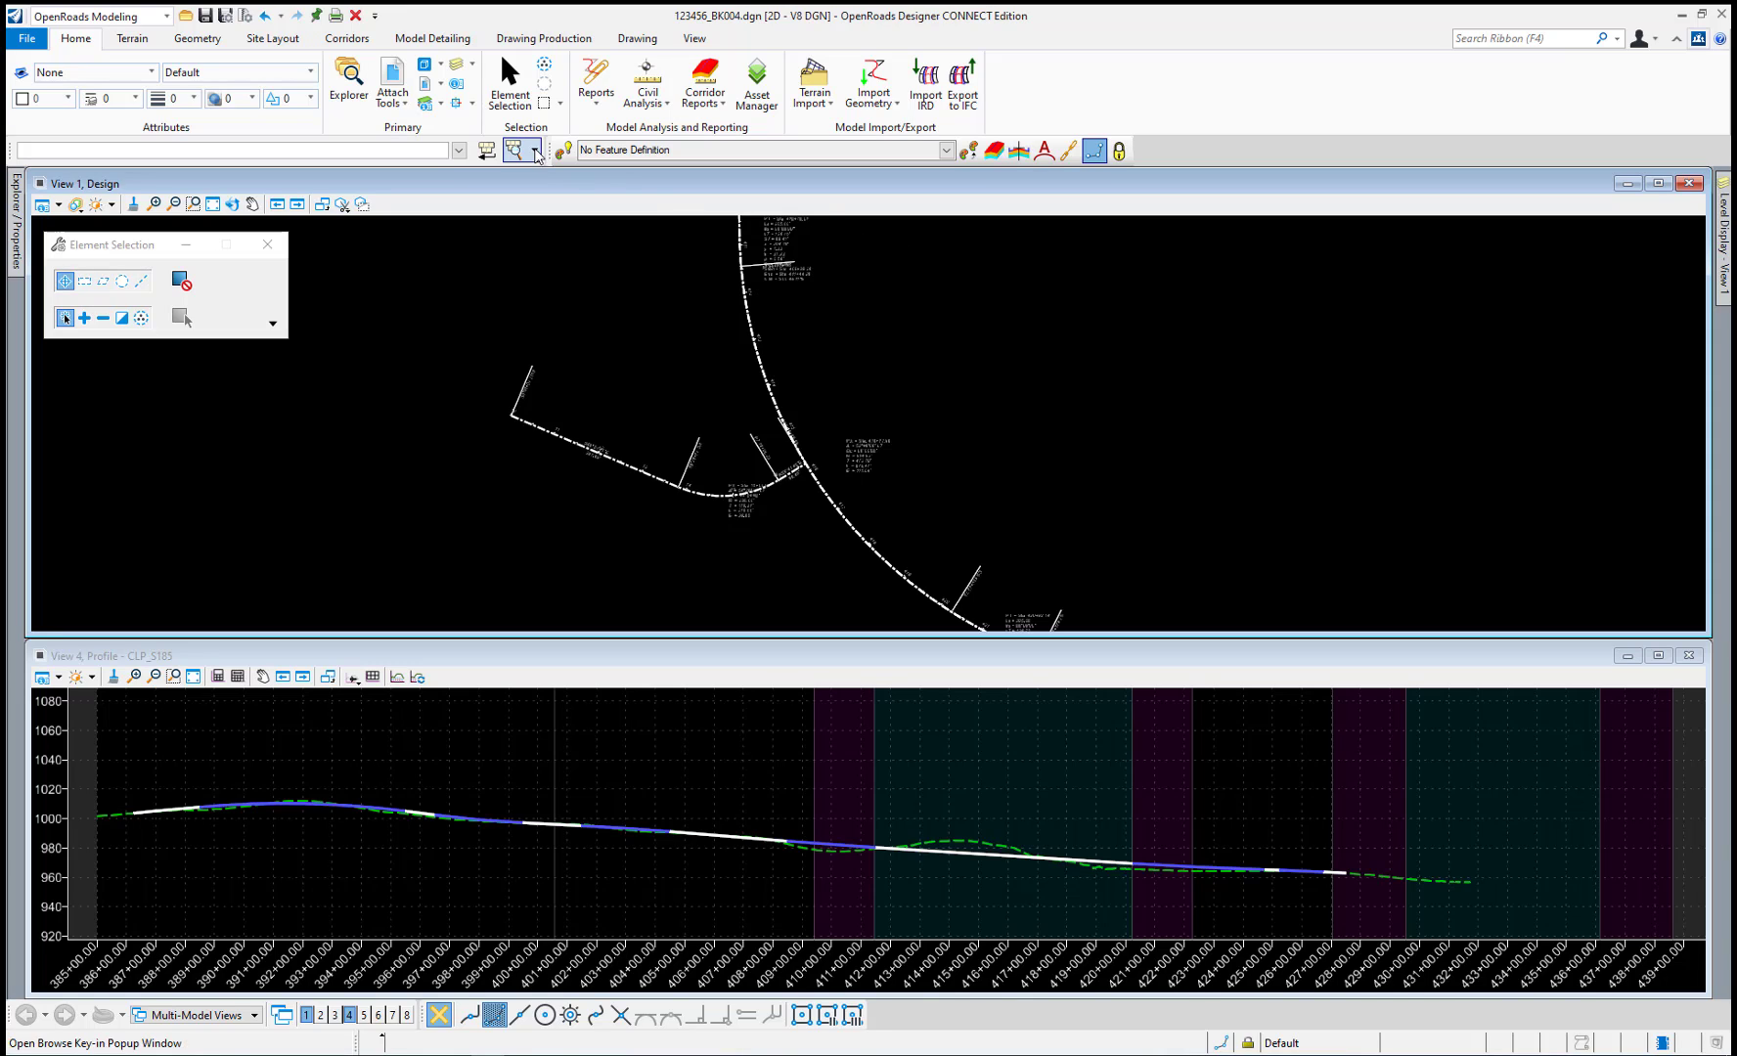
Open the Civil AccuDraw toolbar from the geometry tools and activate Civil AccuDraw.
{"action": "left_click", "coordinate": [217, 41]}
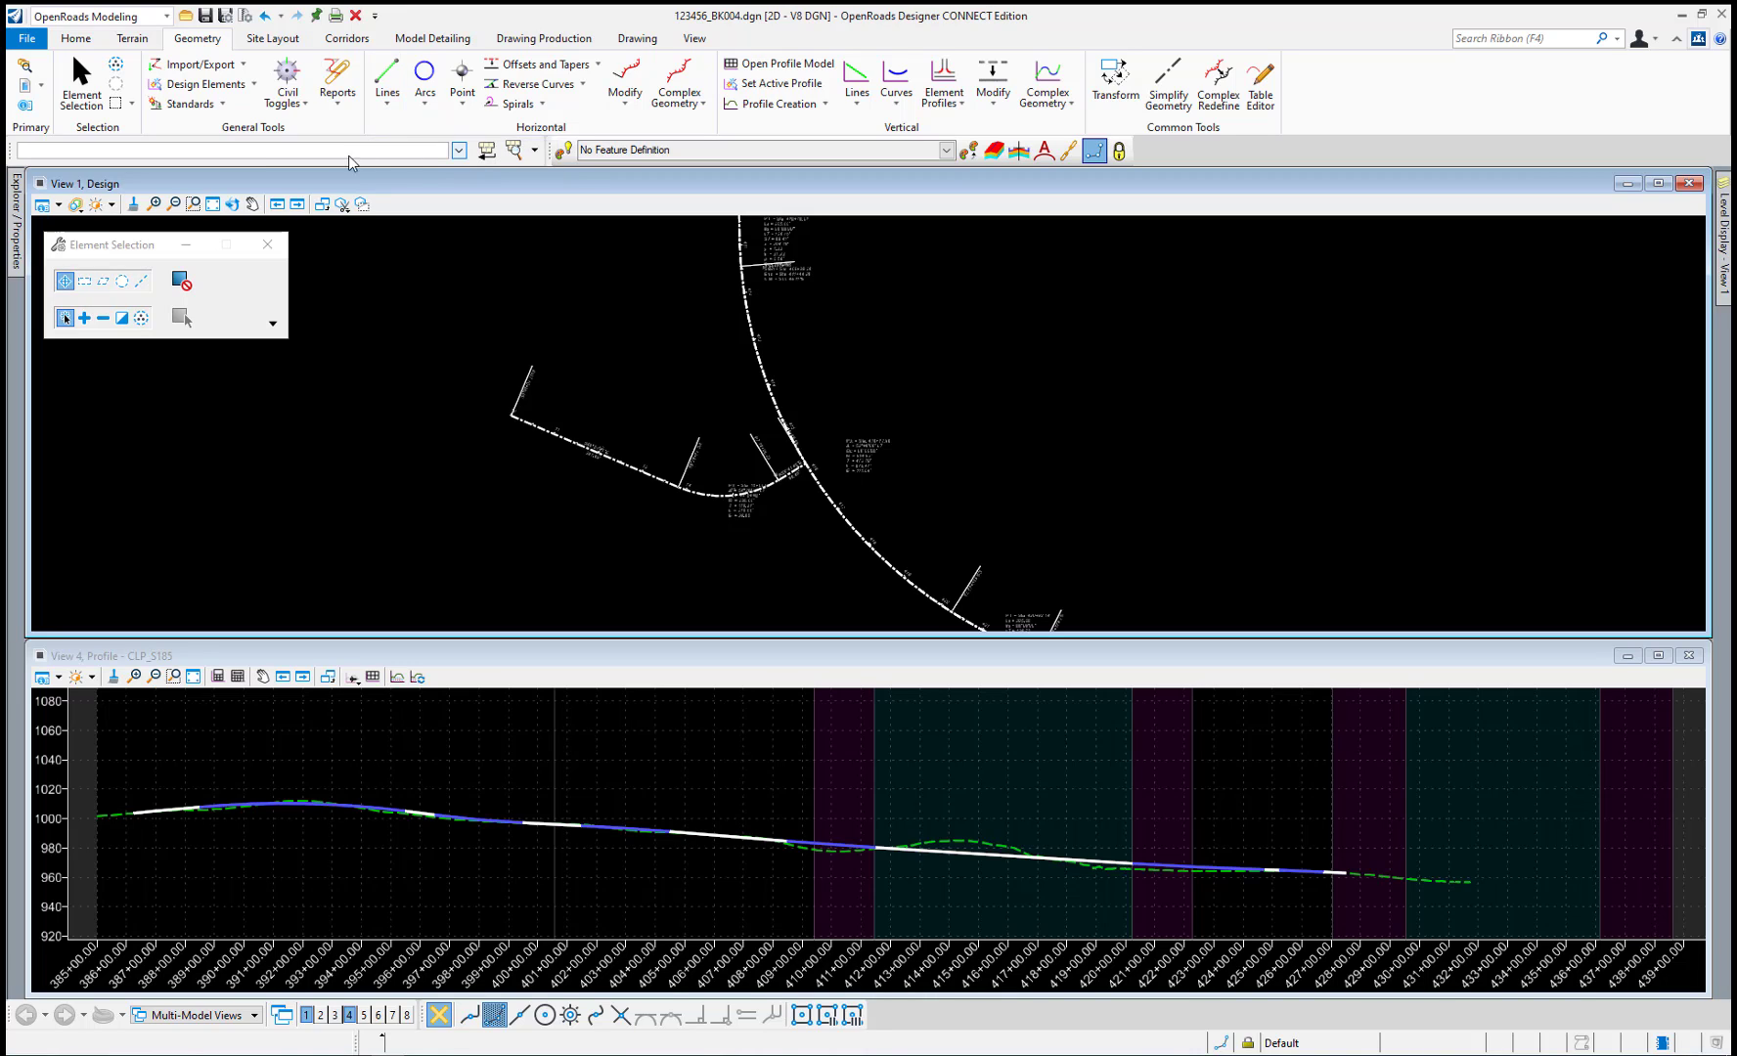
{"action": "left_click", "coordinate": [288, 95]}
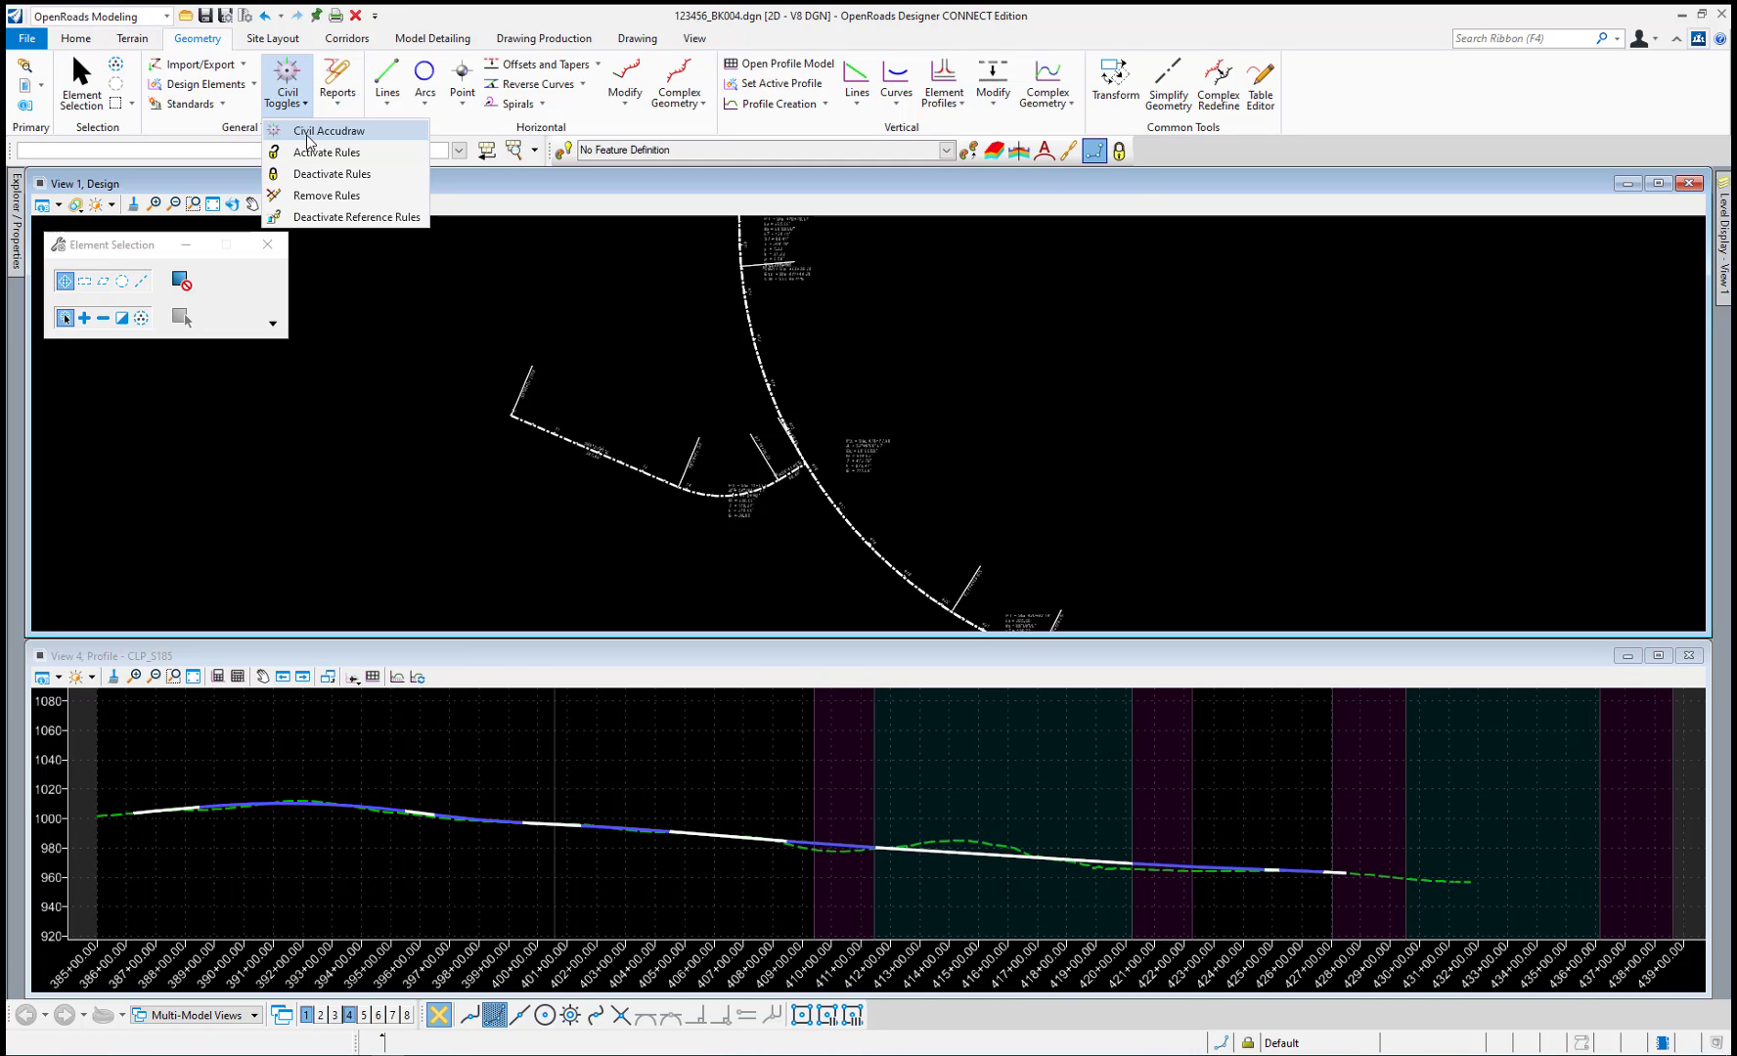
{"action": "left_click", "coordinate": [309, 137]}
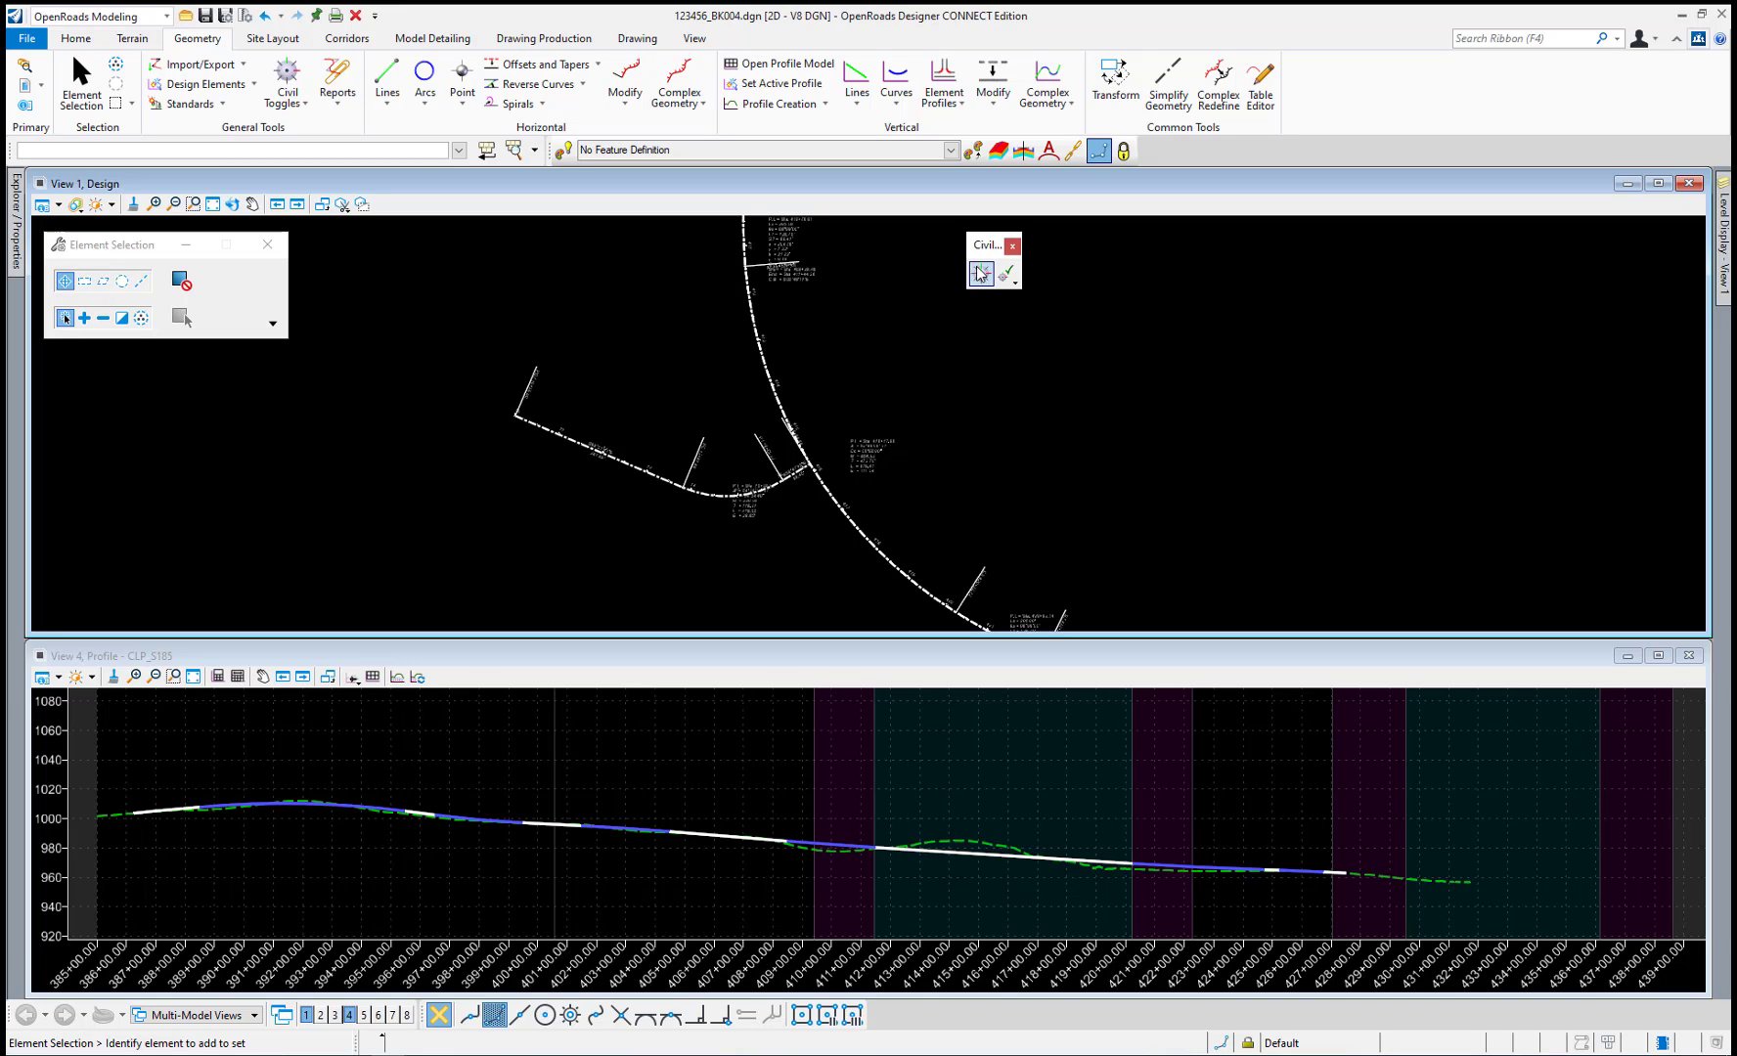
{"action": "left_click_drag", "start_coordinate": [971, 290], "coordinate": [967, 292]}
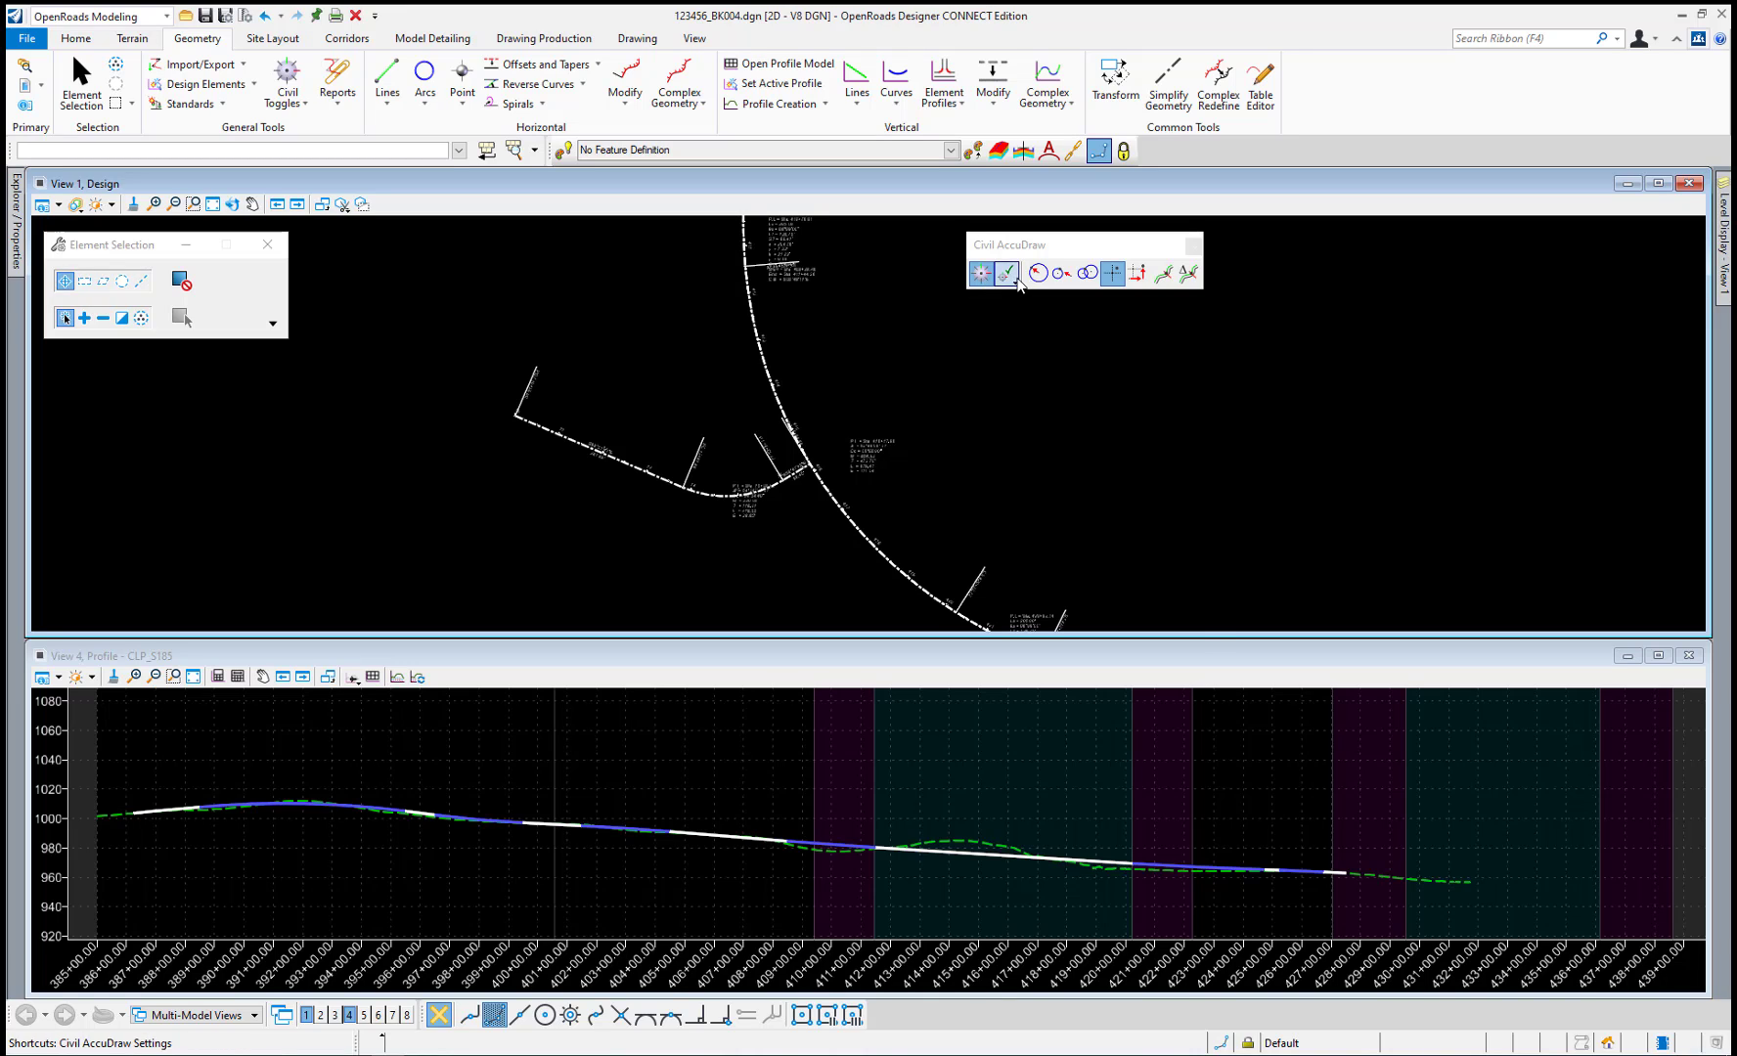
Turn off Floating Origin and Context Sensitivity in the Civil AccuDraw settings and close them.
{"action": "left_click", "coordinate": [1005, 274]}
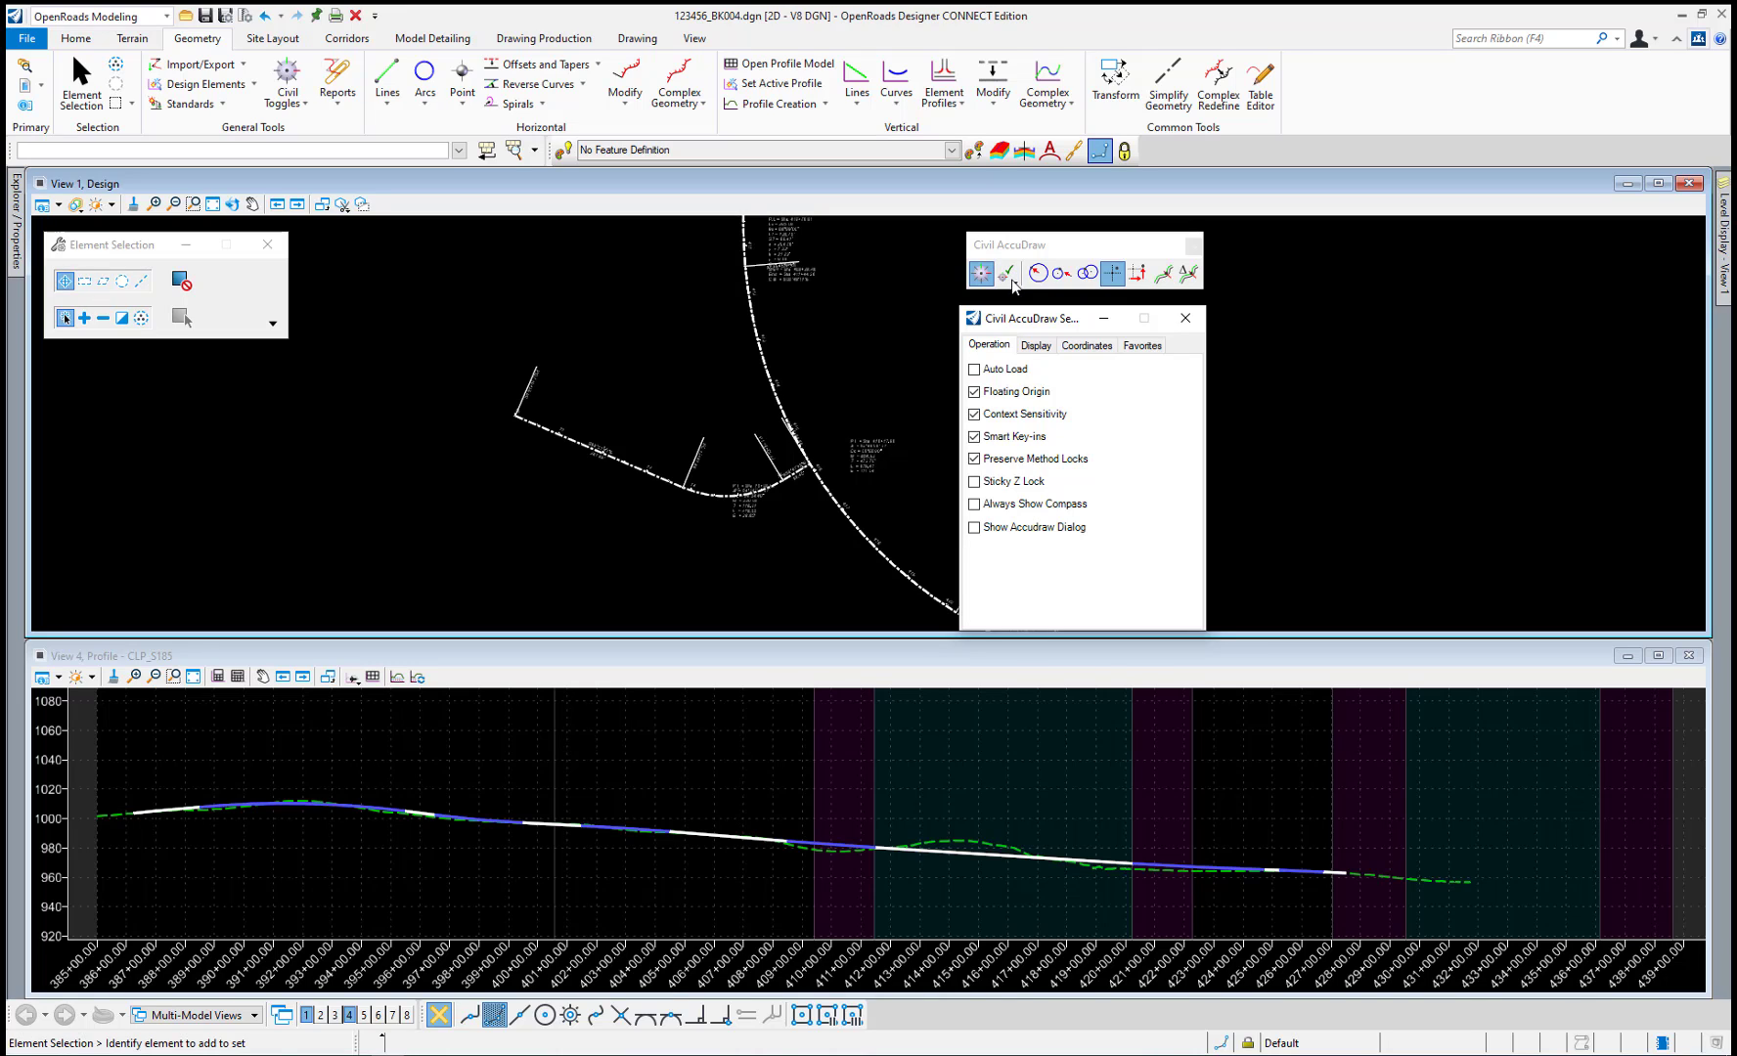
{"action": "left_click", "coordinate": [1012, 281]}
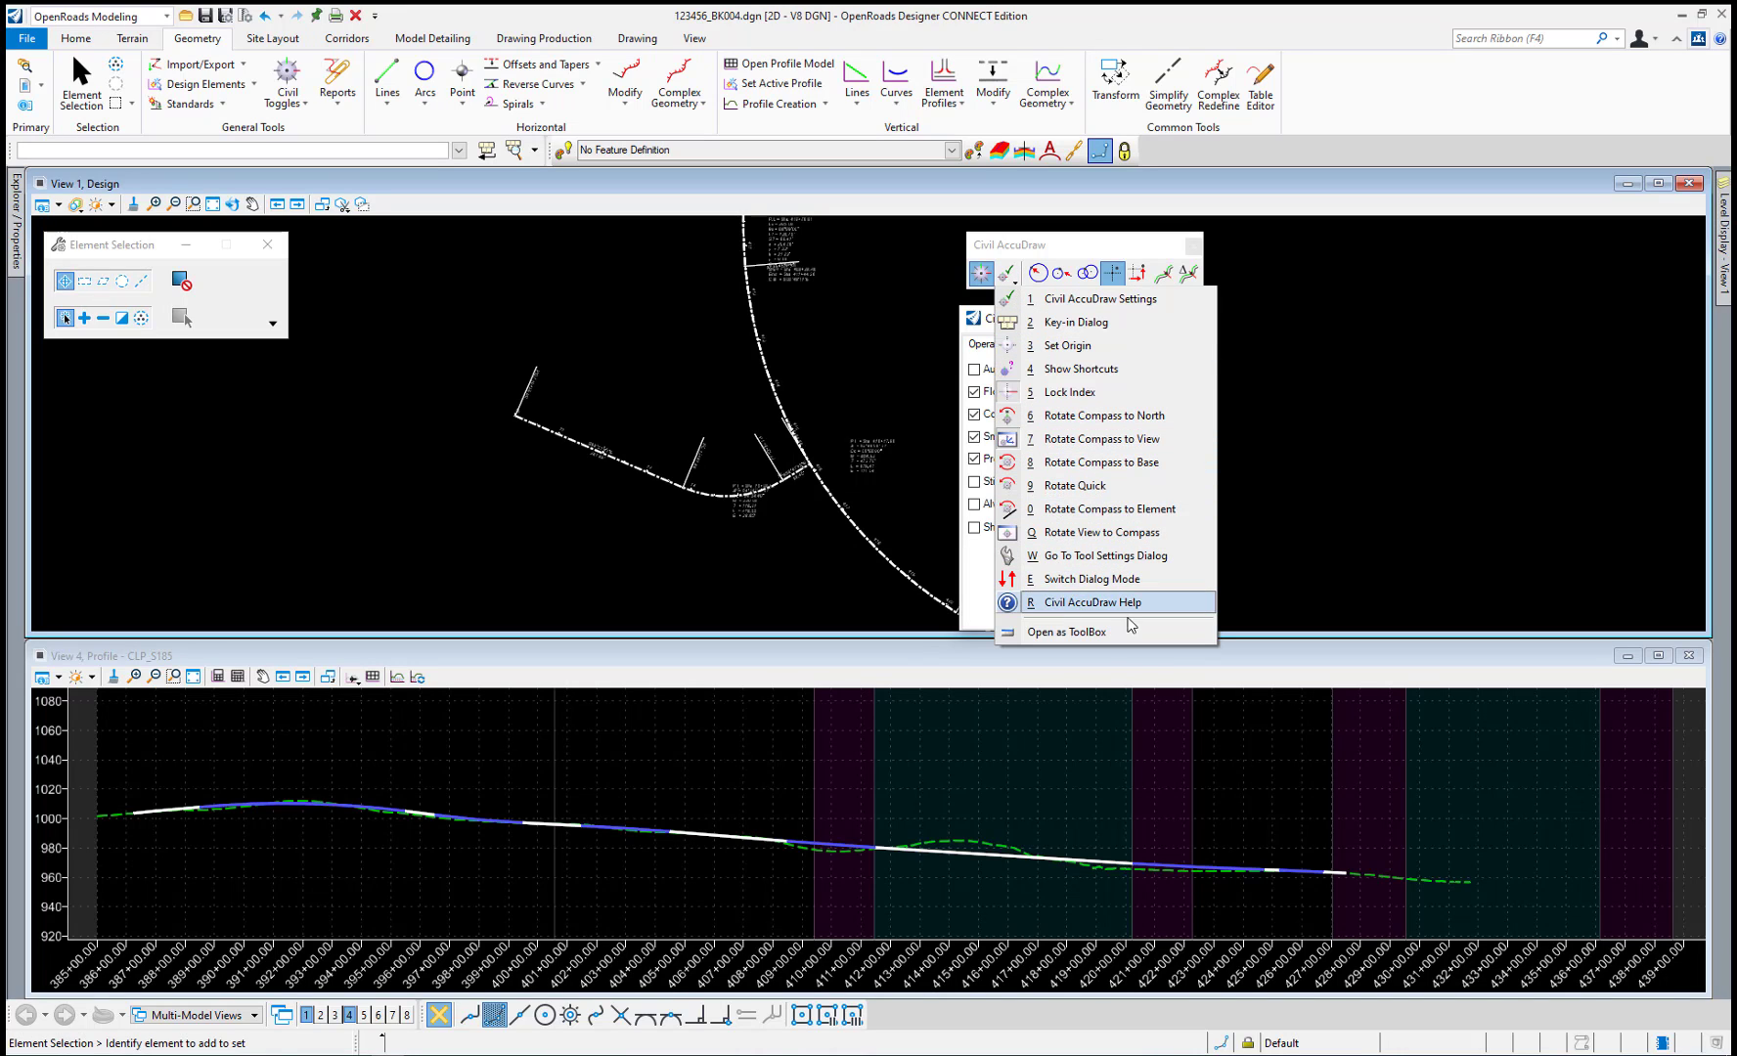
{"action": "left_click", "coordinate": [1387, 547]}
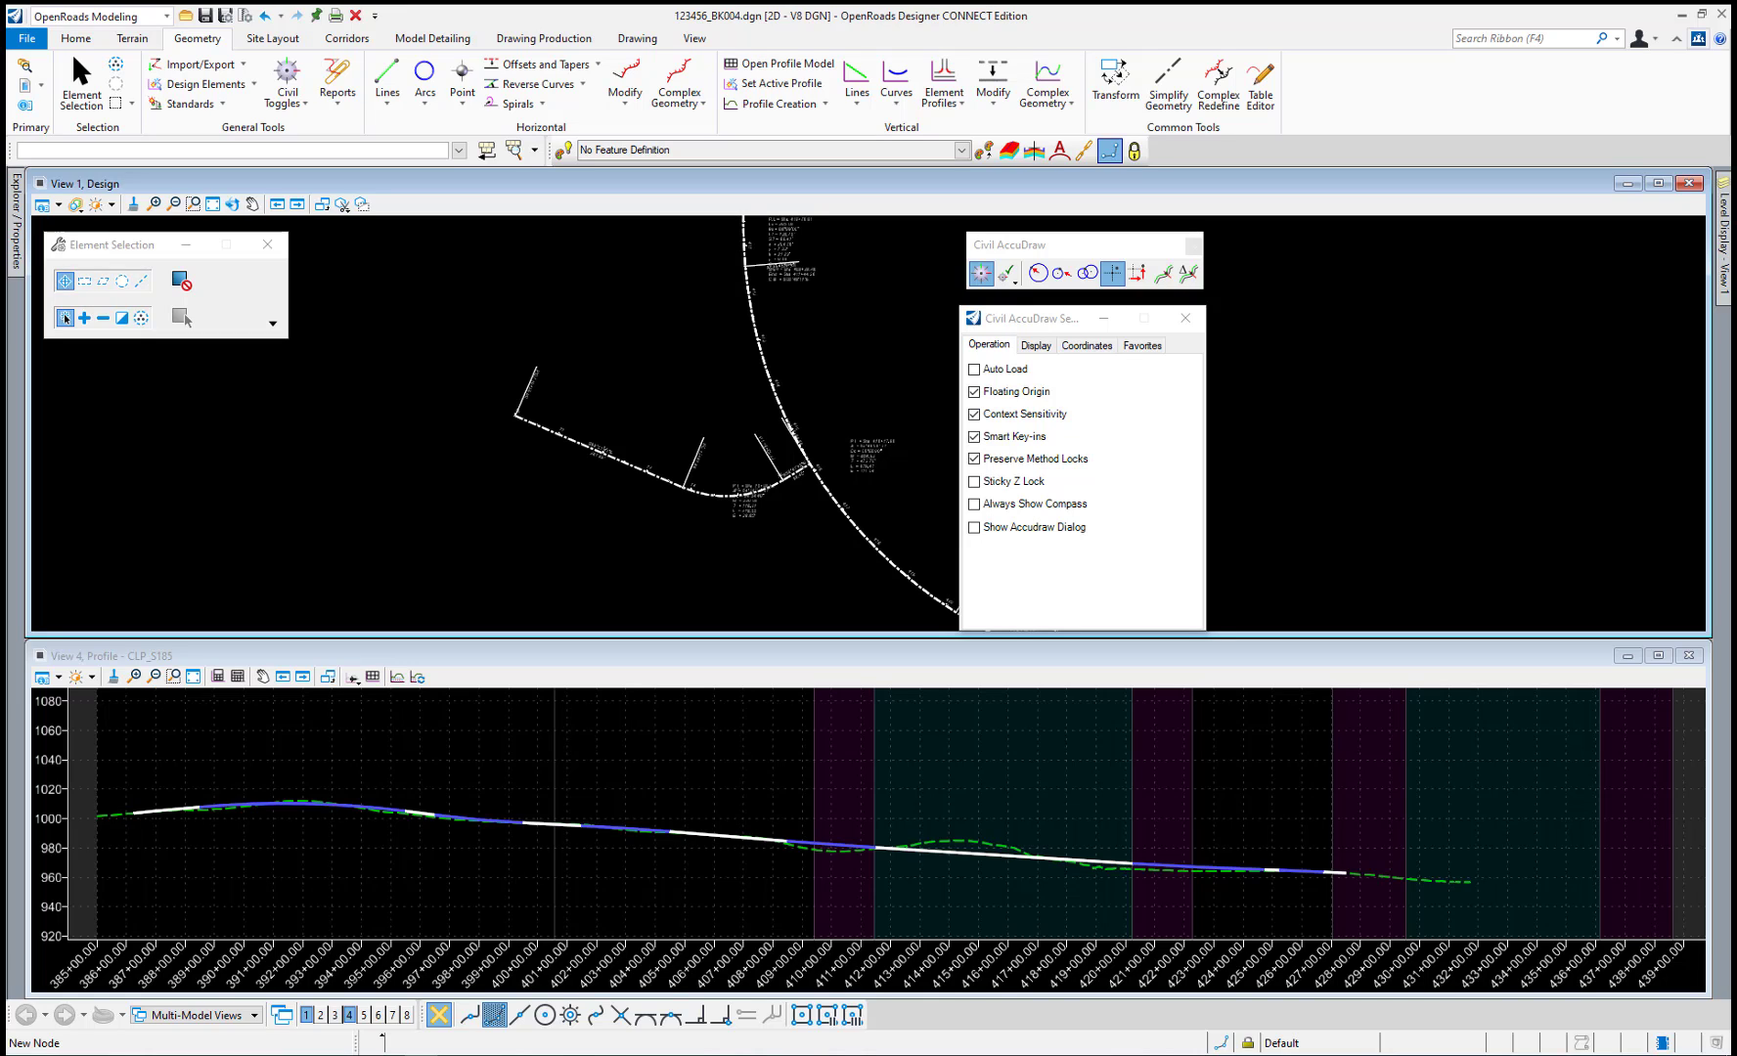
{"action": "left_click", "coordinate": [1023, 395]}
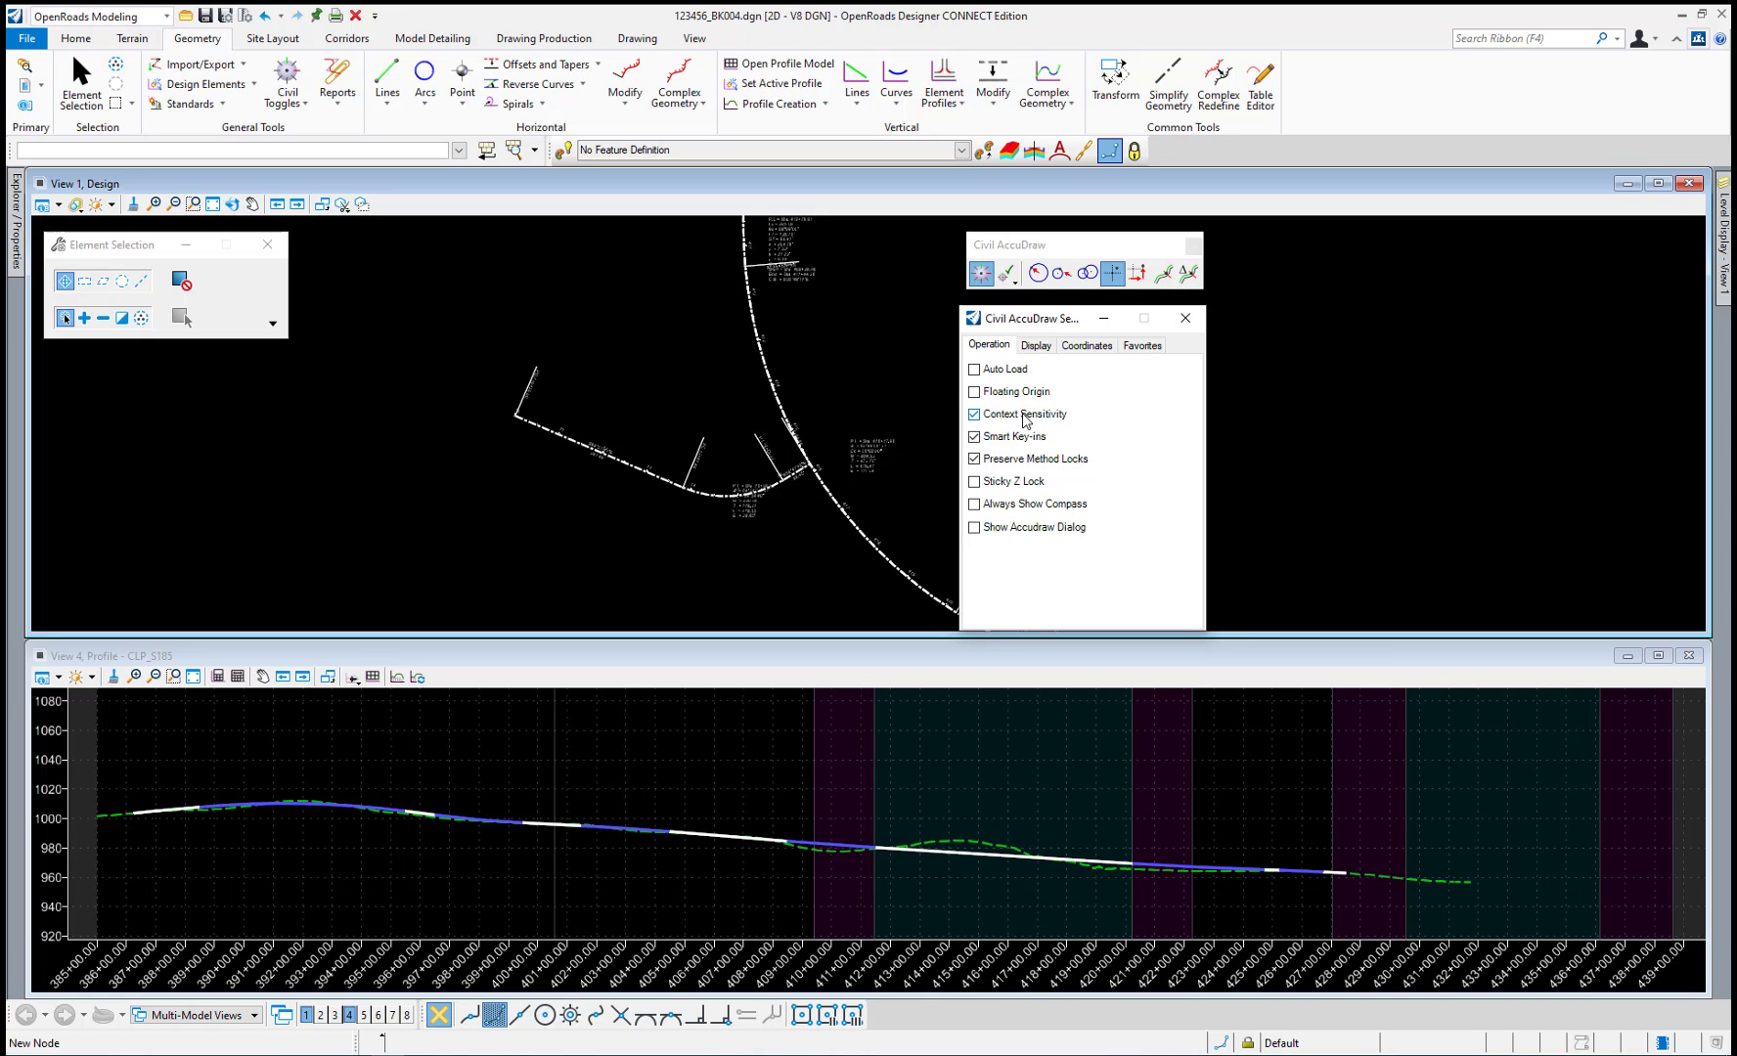
{"action": "left_click", "coordinate": [1023, 416]}
{"action": "left_click", "coordinate": [1183, 319]}
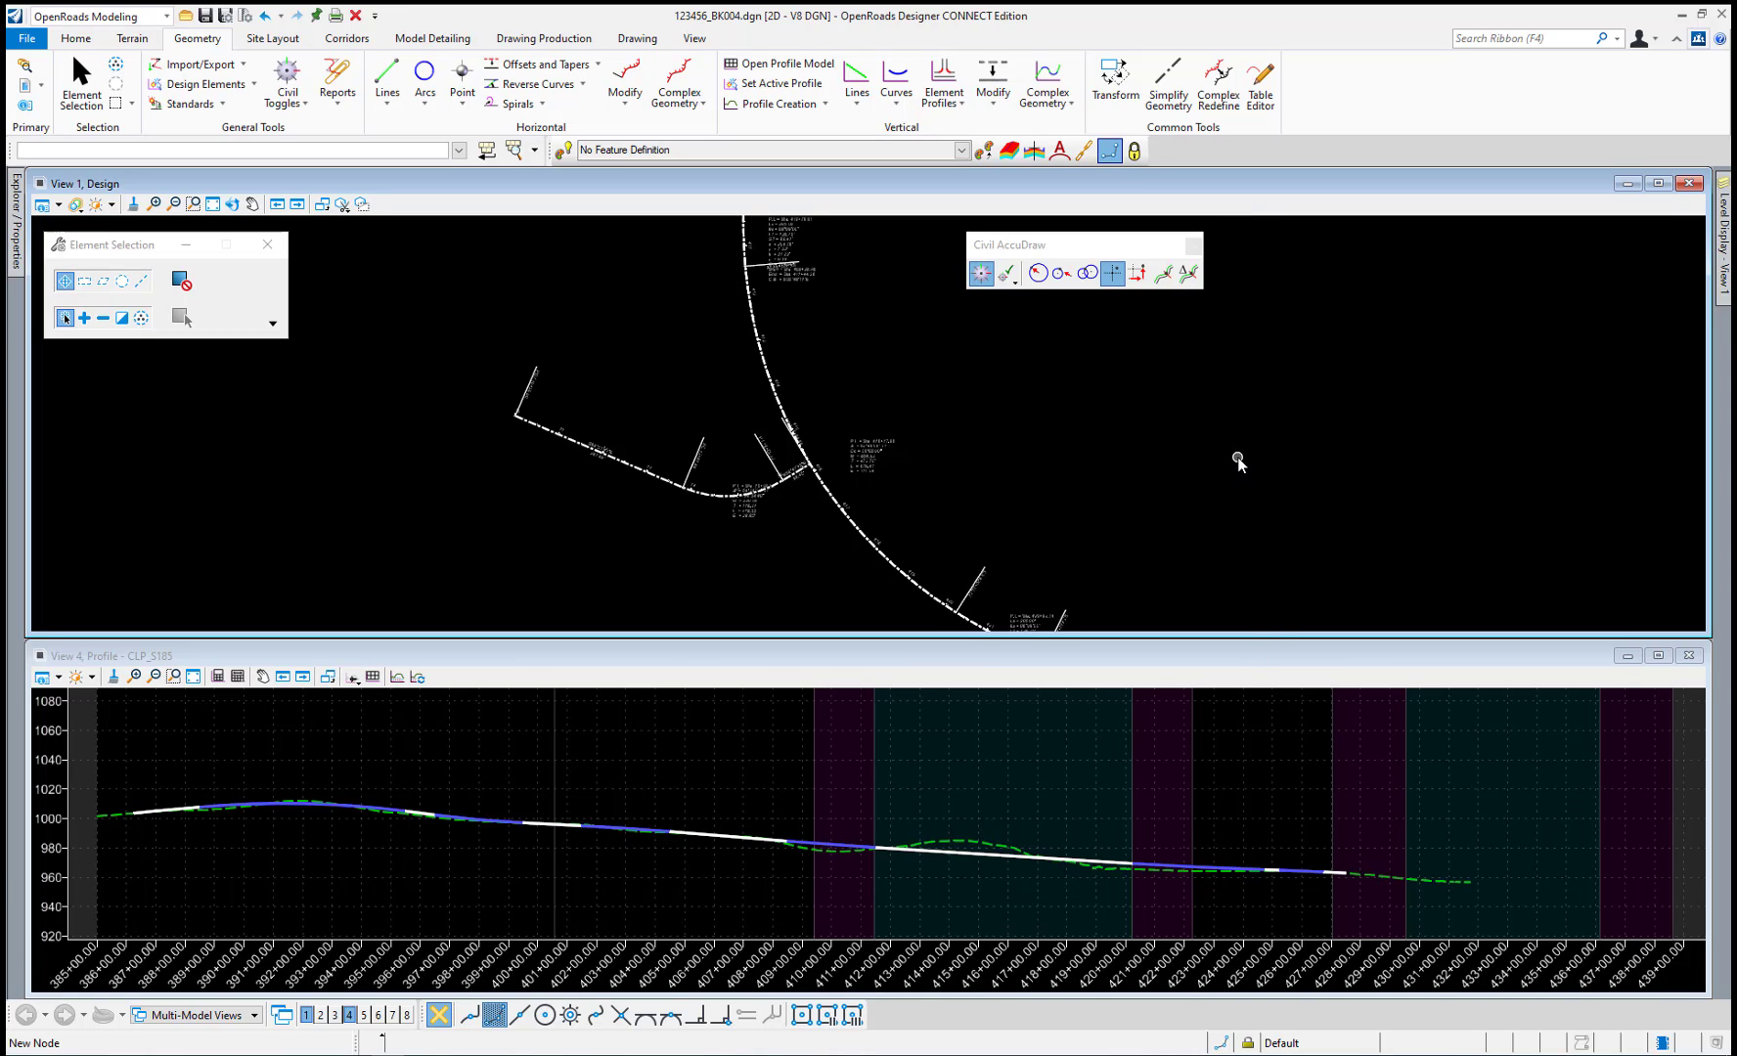
Activate the profile view, return to the plan view, and widen the Civil AccuDraw toolbar to a single row.
{"action": "left_click", "coordinate": [1242, 657]}
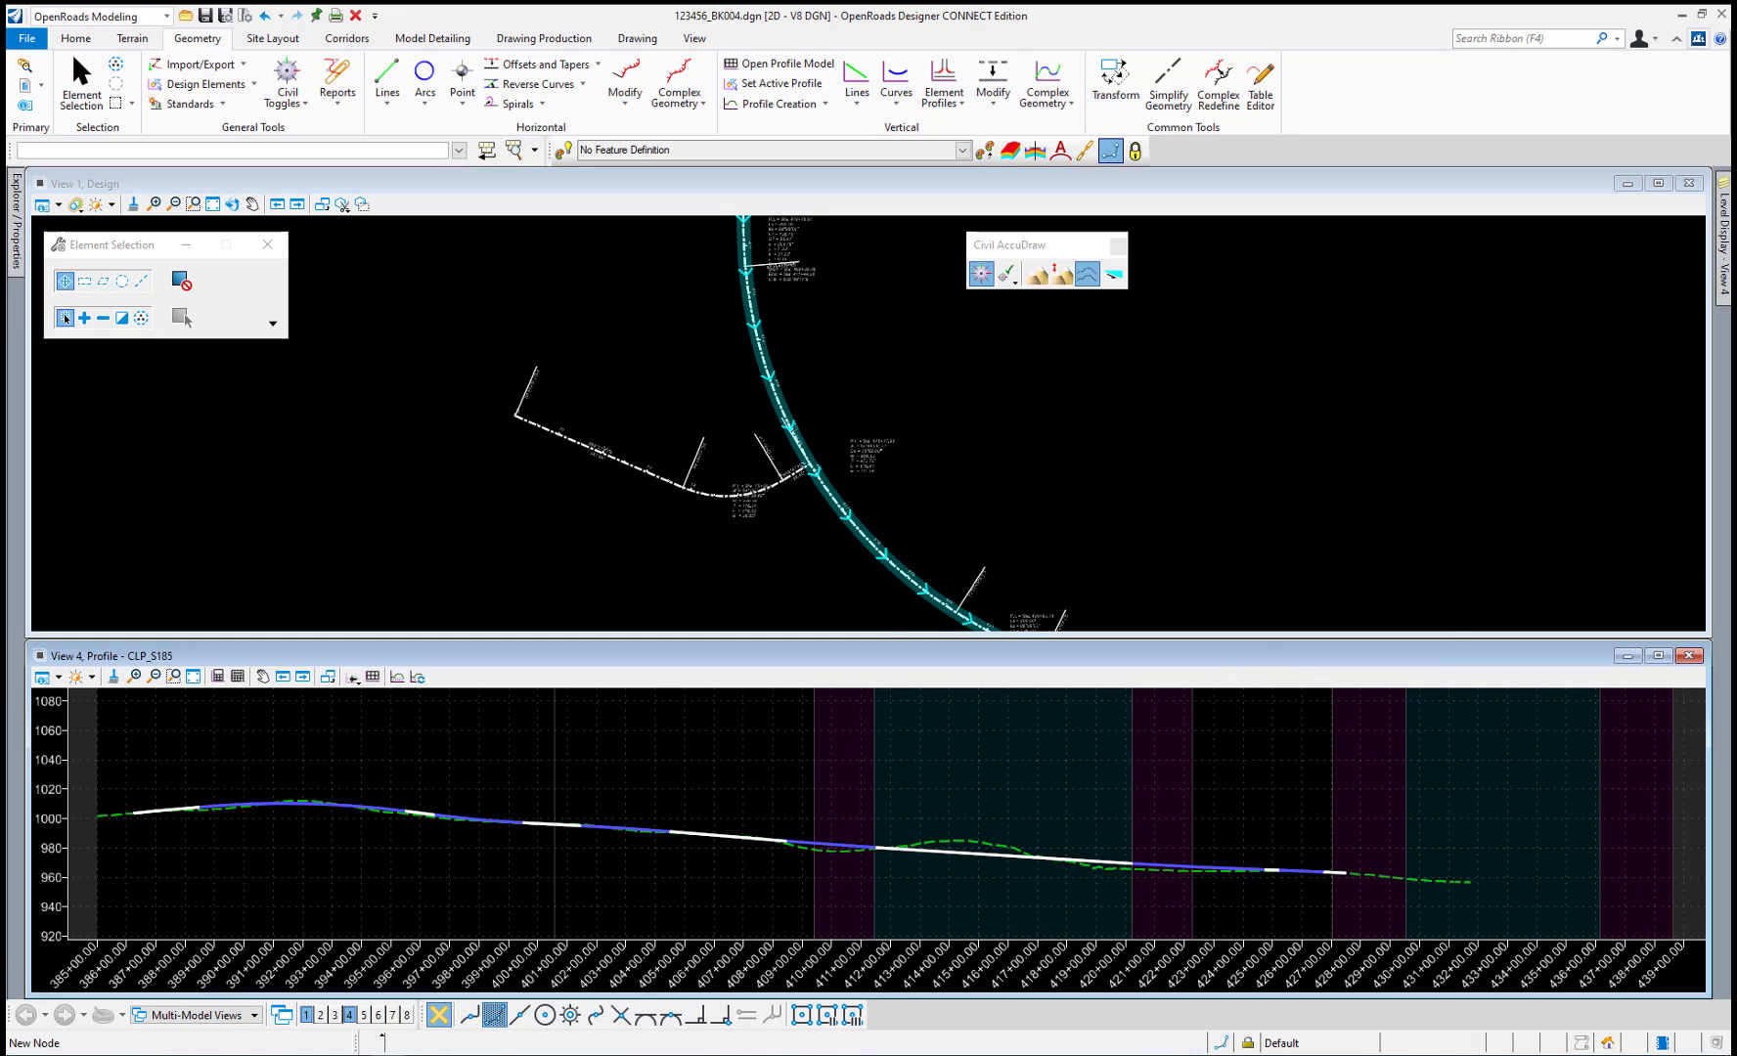
{"action": "scroll", "coordinate": [787, 336], "scroll_direction": "up", "scroll_amount": 2}
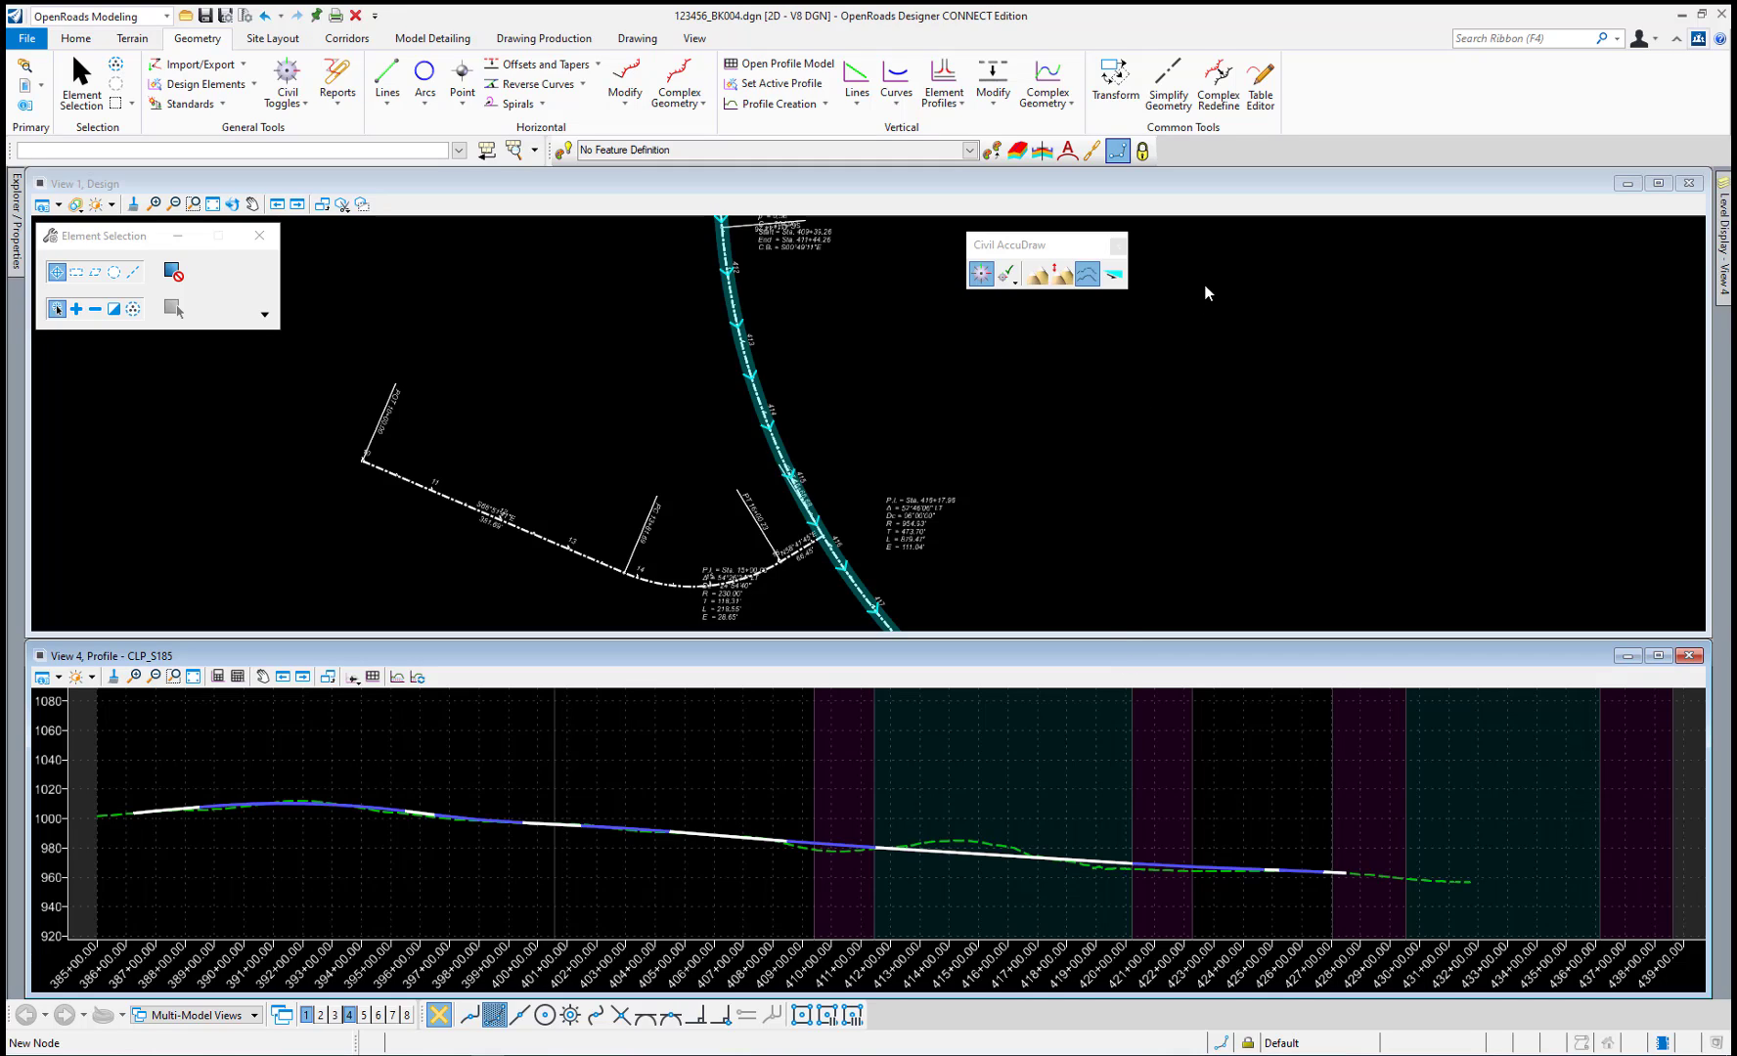
{"action": "left_click", "coordinate": [1115, 323]}
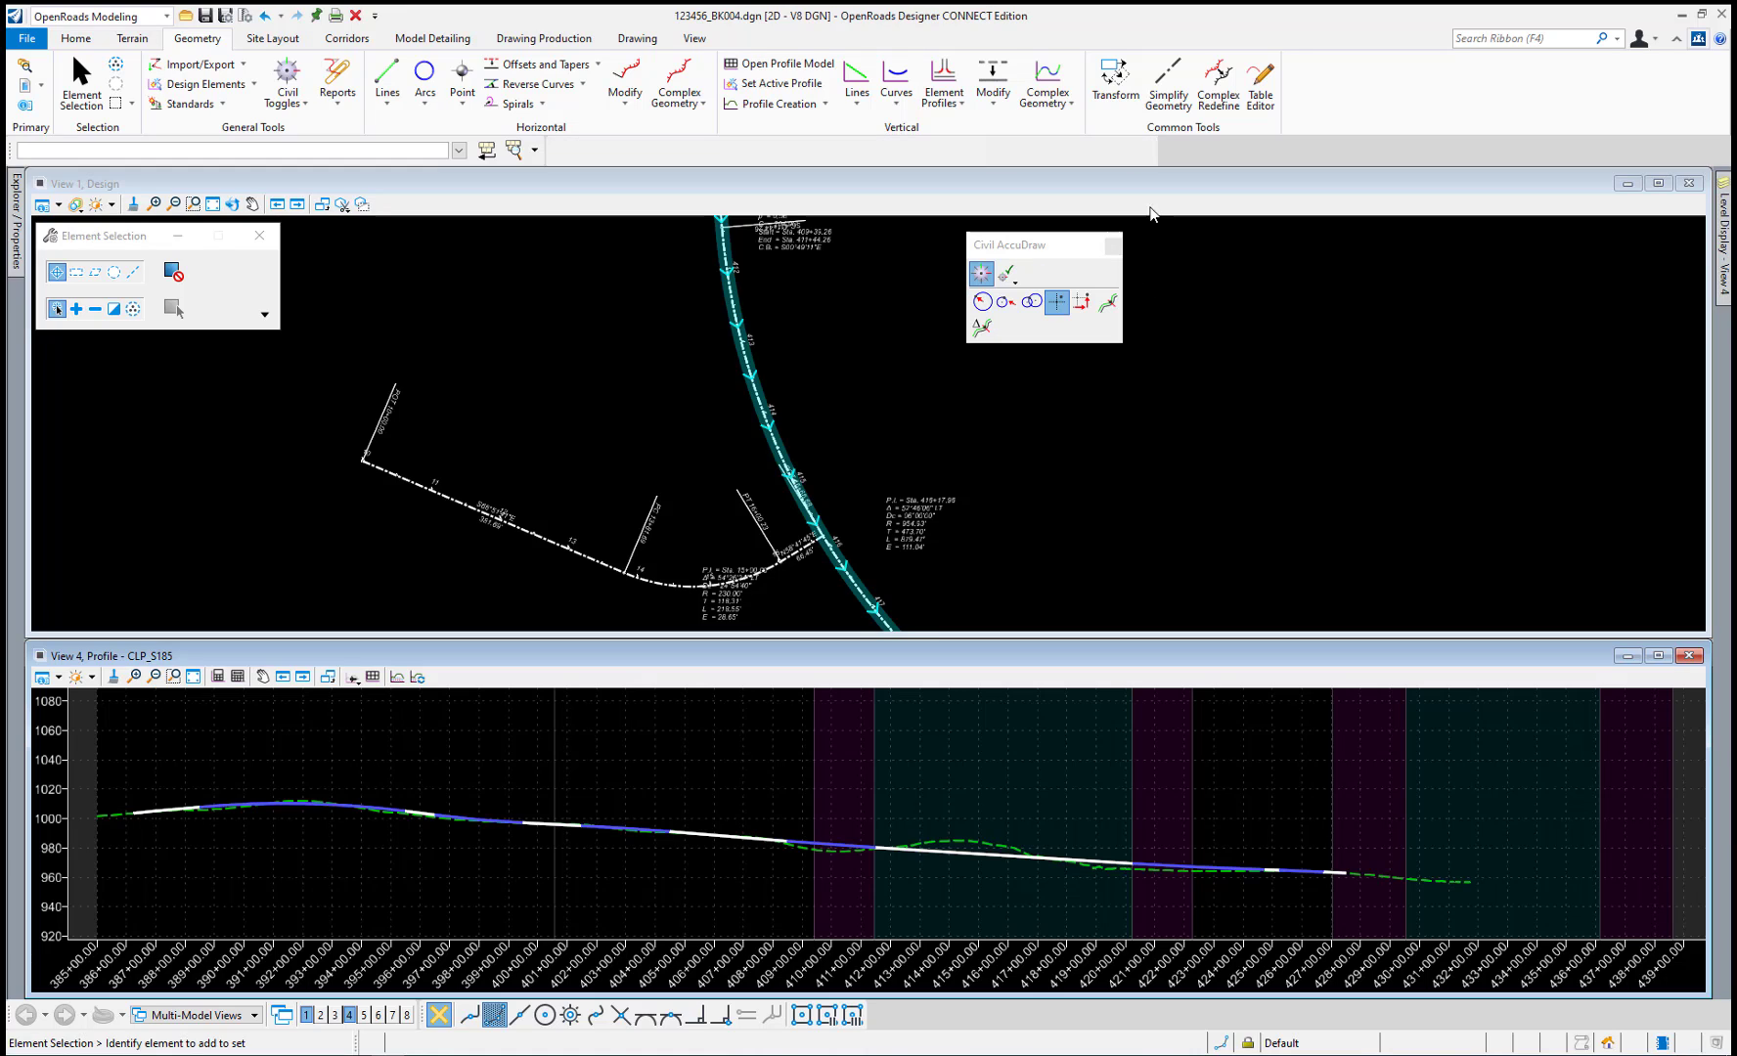
{"action": "left_click_drag", "start_coordinate": [1123, 318], "coordinate": [1204, 278]}
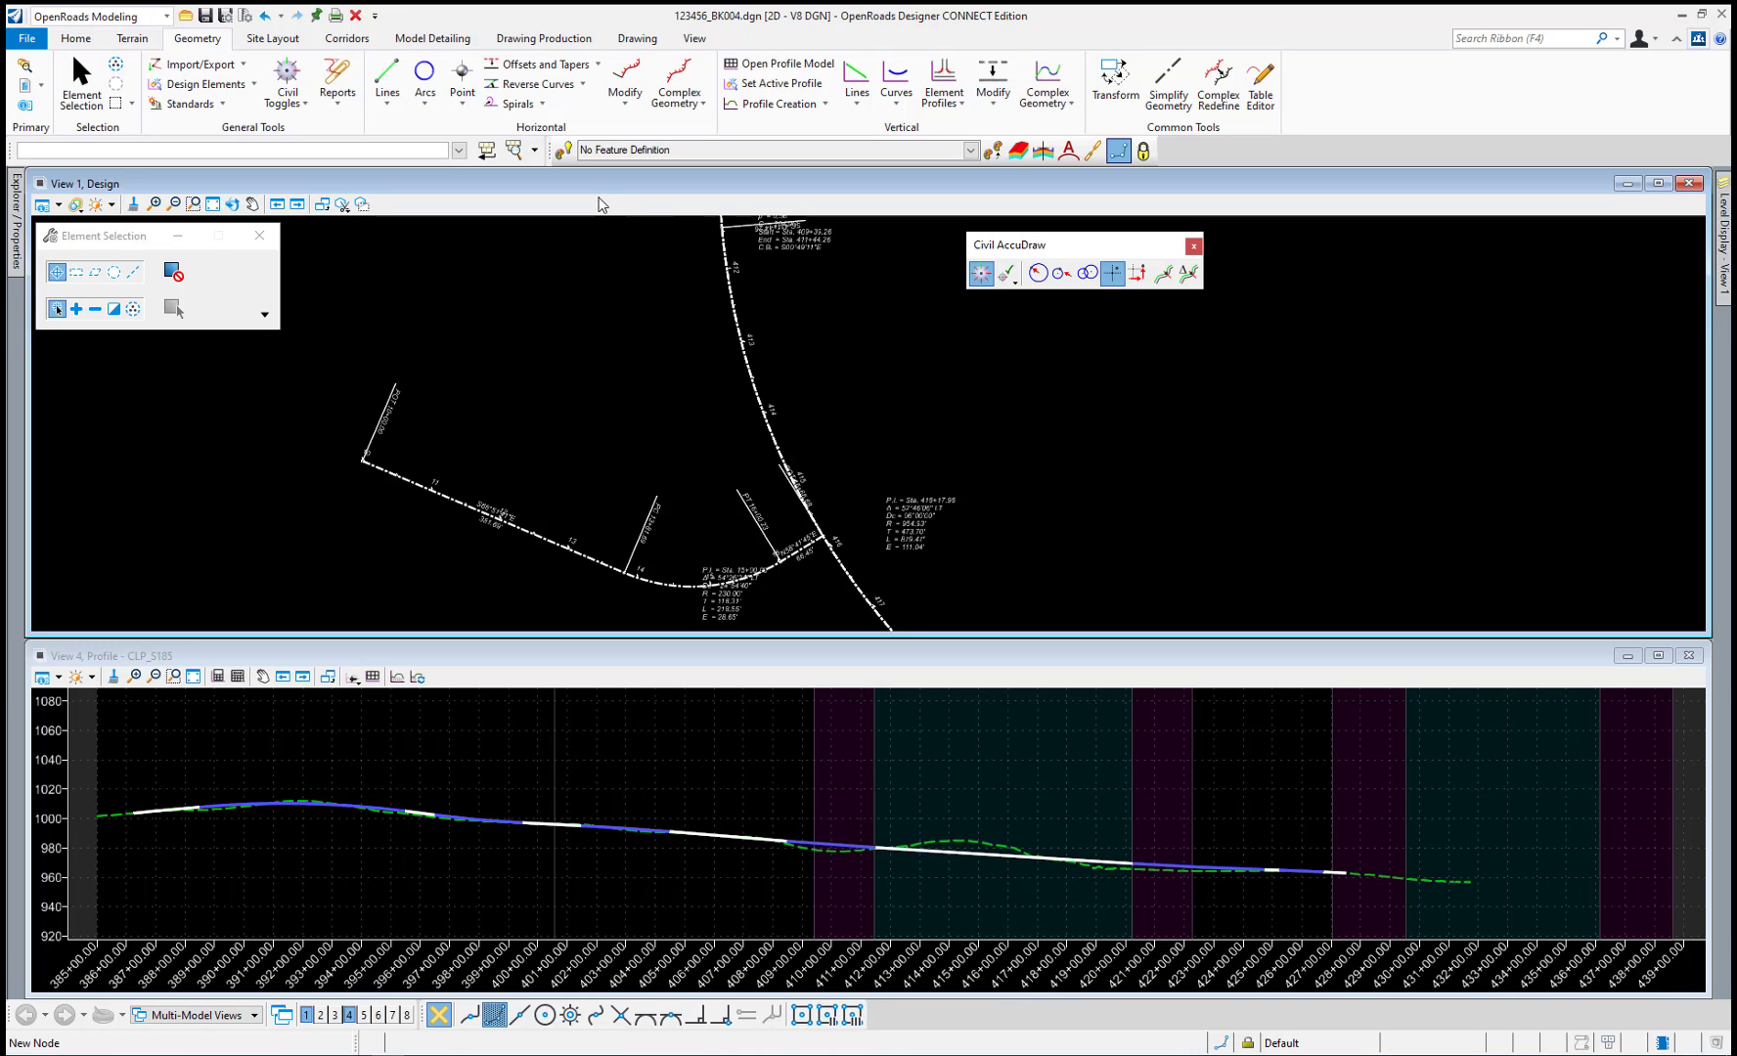
Place a civil point in the plan view at X 1414420, Y 804675.
{"action": "left_click", "coordinate": [462, 78]}
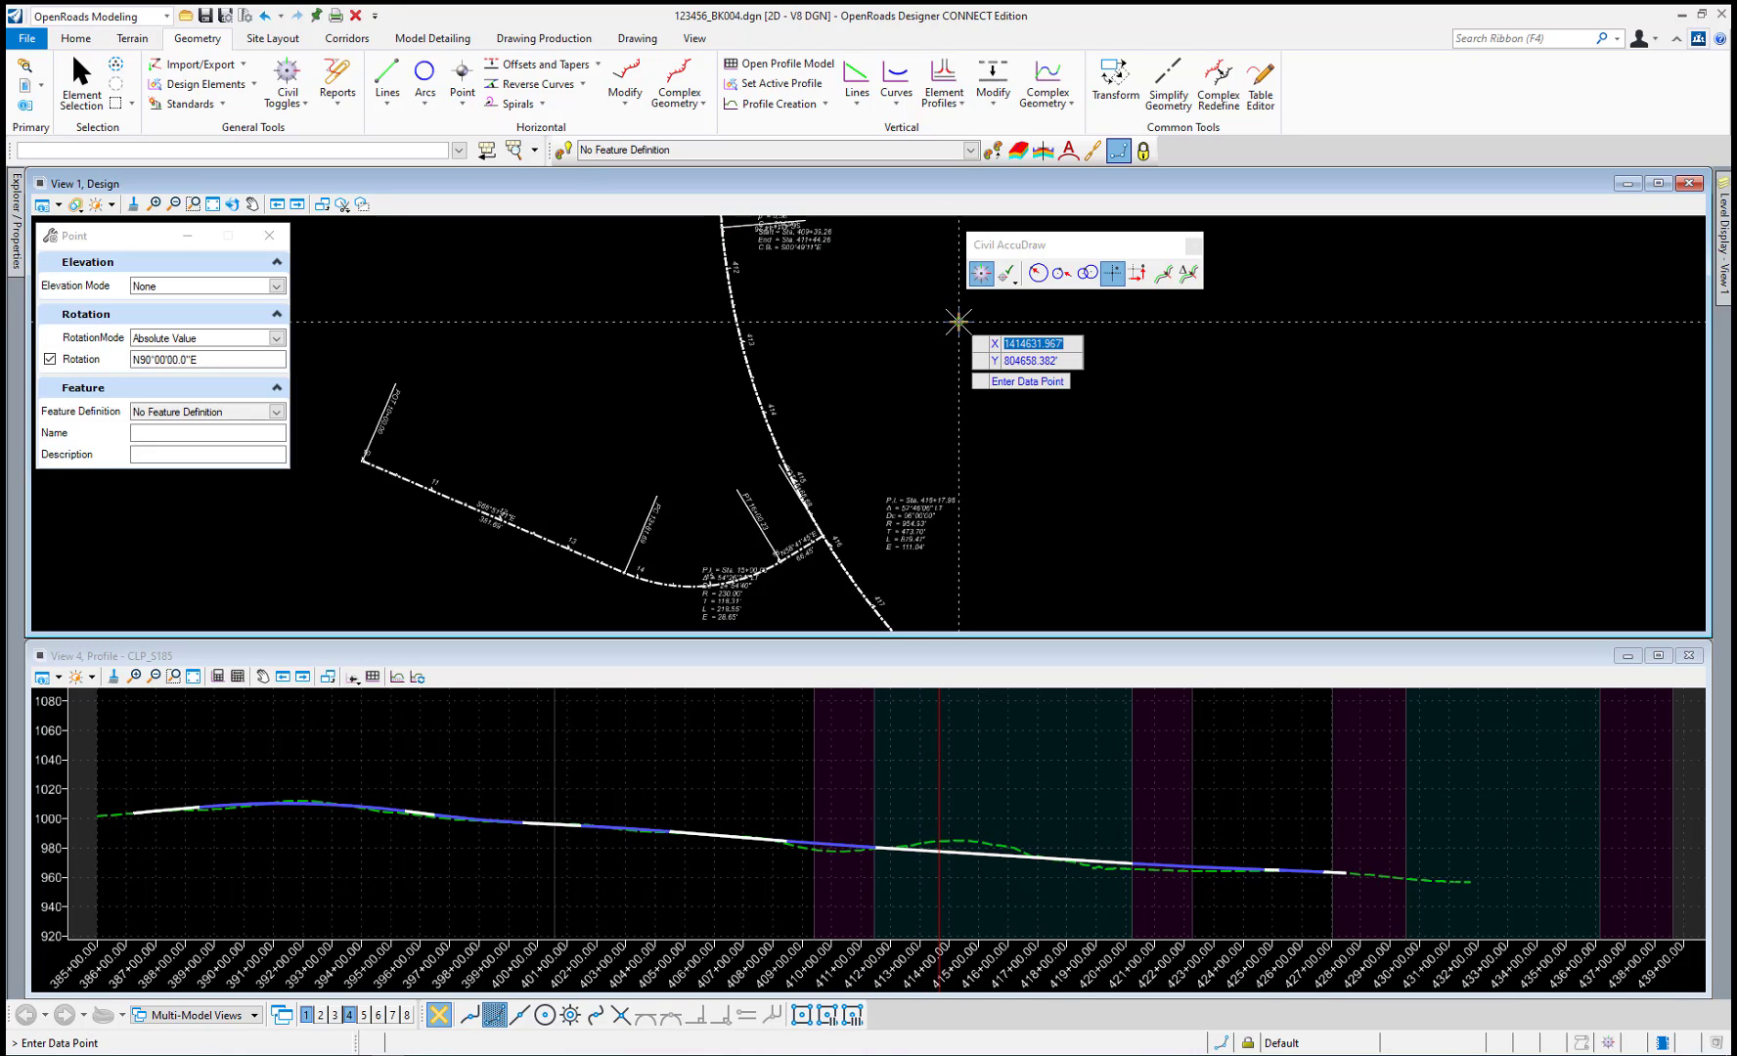
{"action": "key", "text": "Tab"}
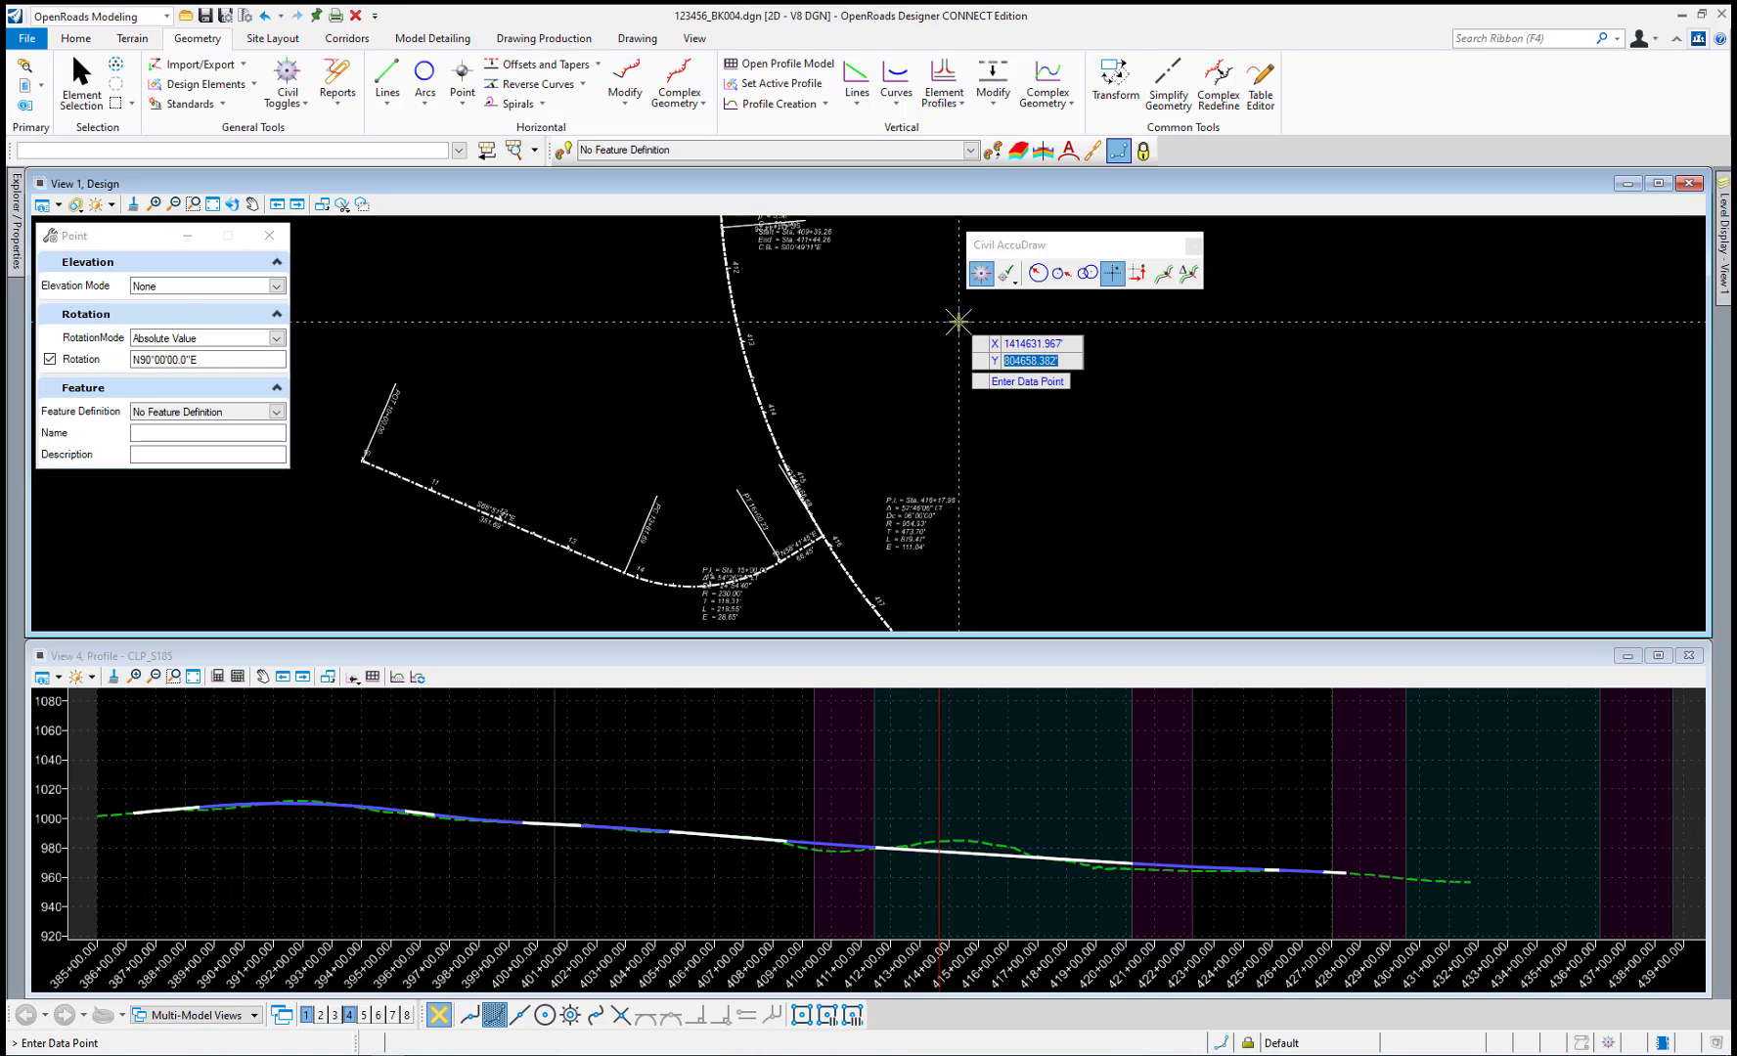
{"action": "key", "text": "Tab"}
{"action": "type", "text": "1"}
{"action": "type", "text": "14420"}
{"action": "key", "text": "BackSpace"}
{"action": "key", "text": "BackSpace"}
{"action": "key", "text": "BackSpace"}
{"action": "key", "text": "BackSpace"}
{"action": "key", "text": "BackSpace"}
{"action": "type", "text": "414420"}
{"action": "key", "text": "Tab"}
{"action": "type", "text": "804675"}
{"action": "key", "text": "Tab"}
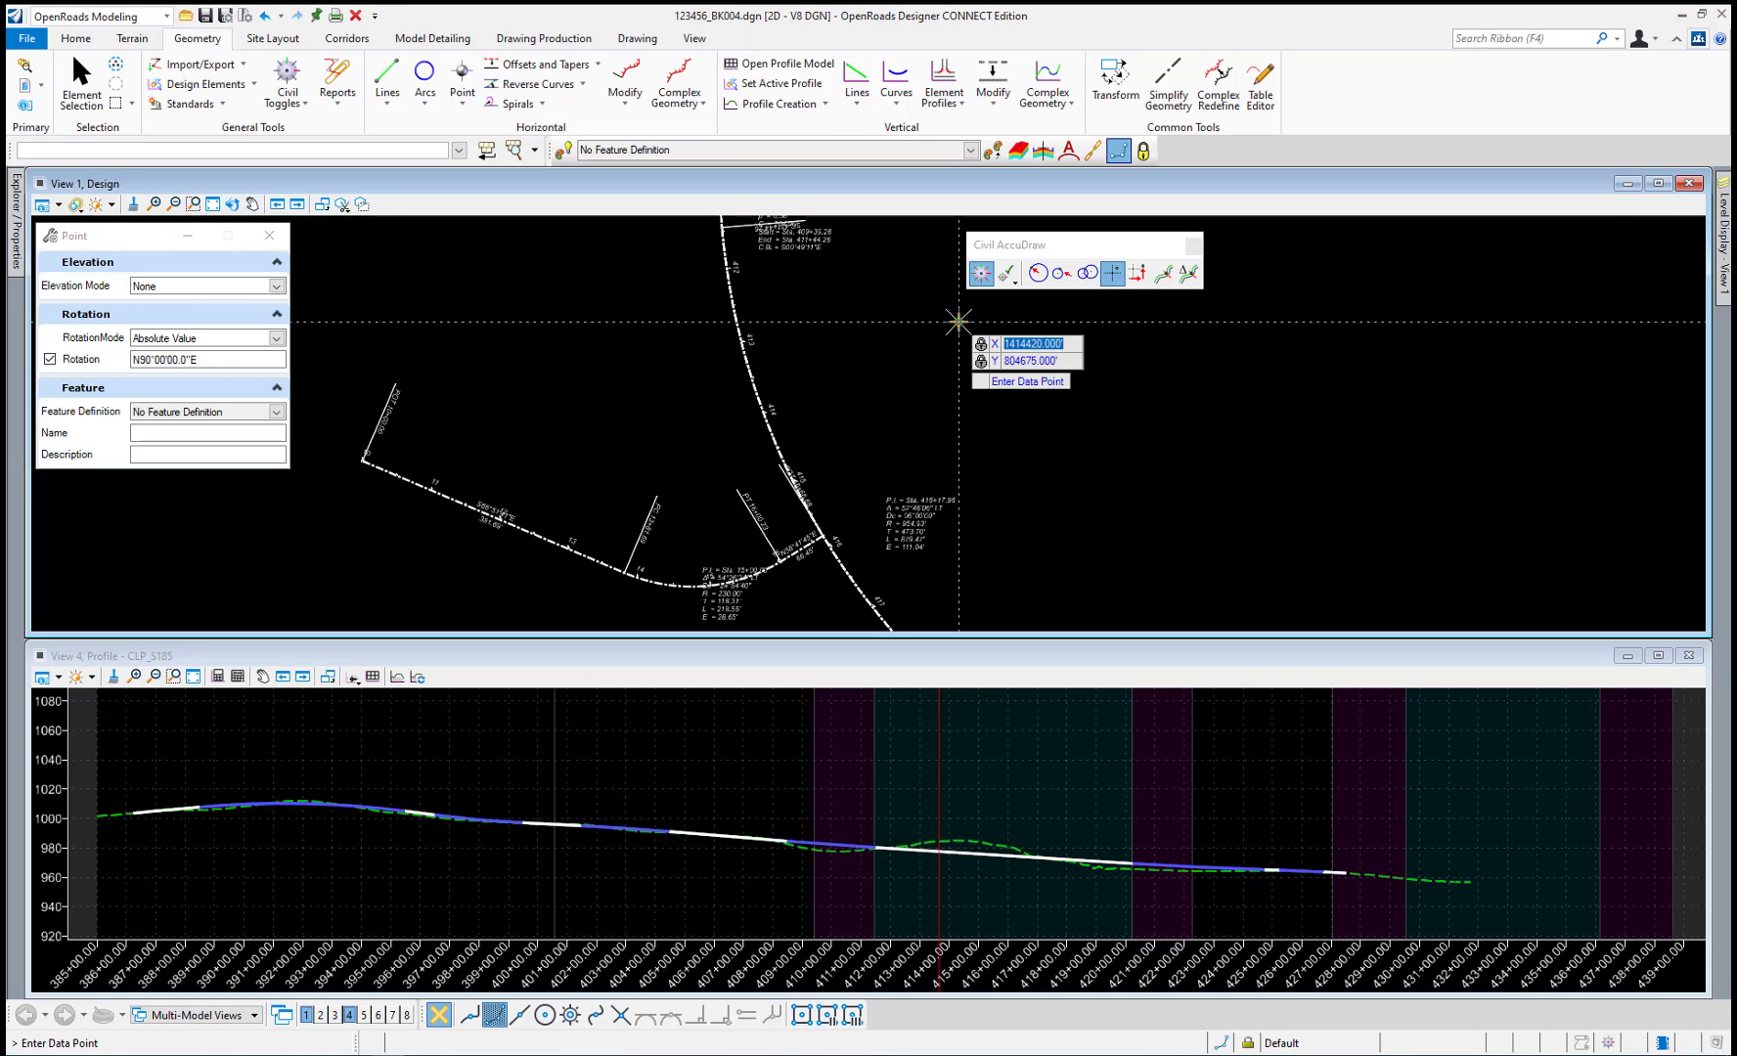
{"action": "key", "text": "x"}
{"action": "key", "text": "Tab"}
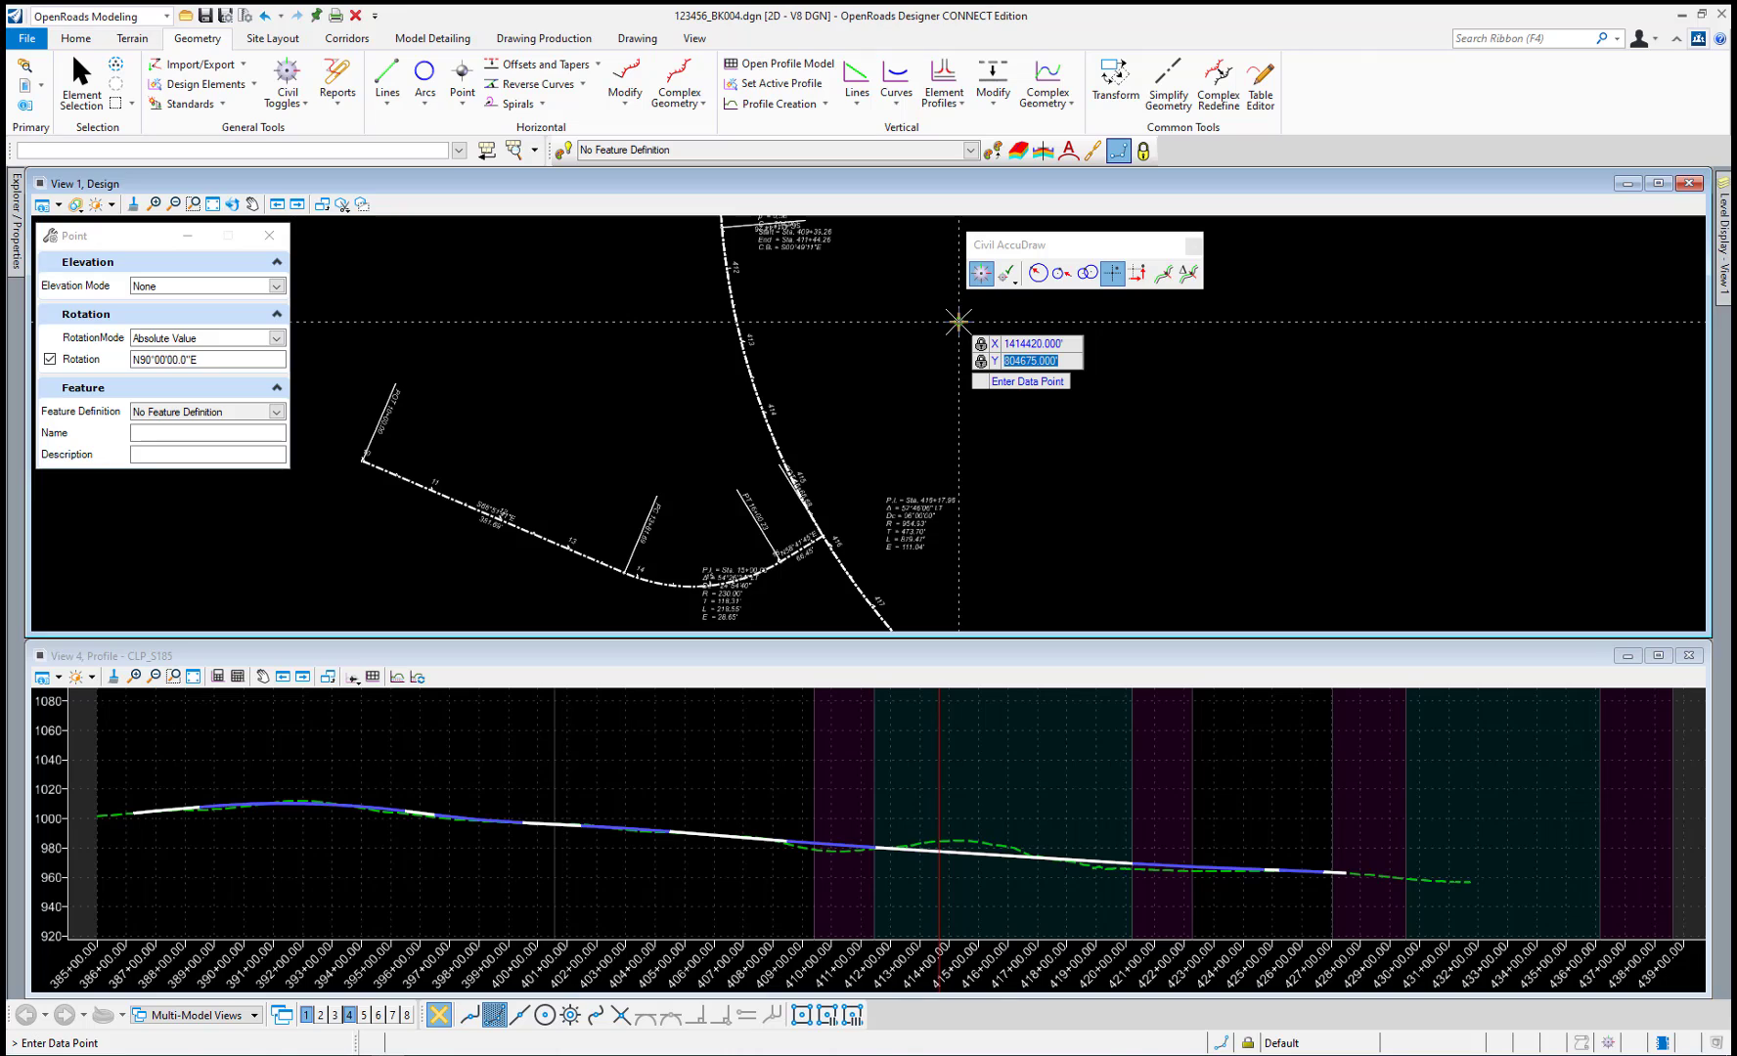
{"action": "left_click", "coordinate": [887, 313]}
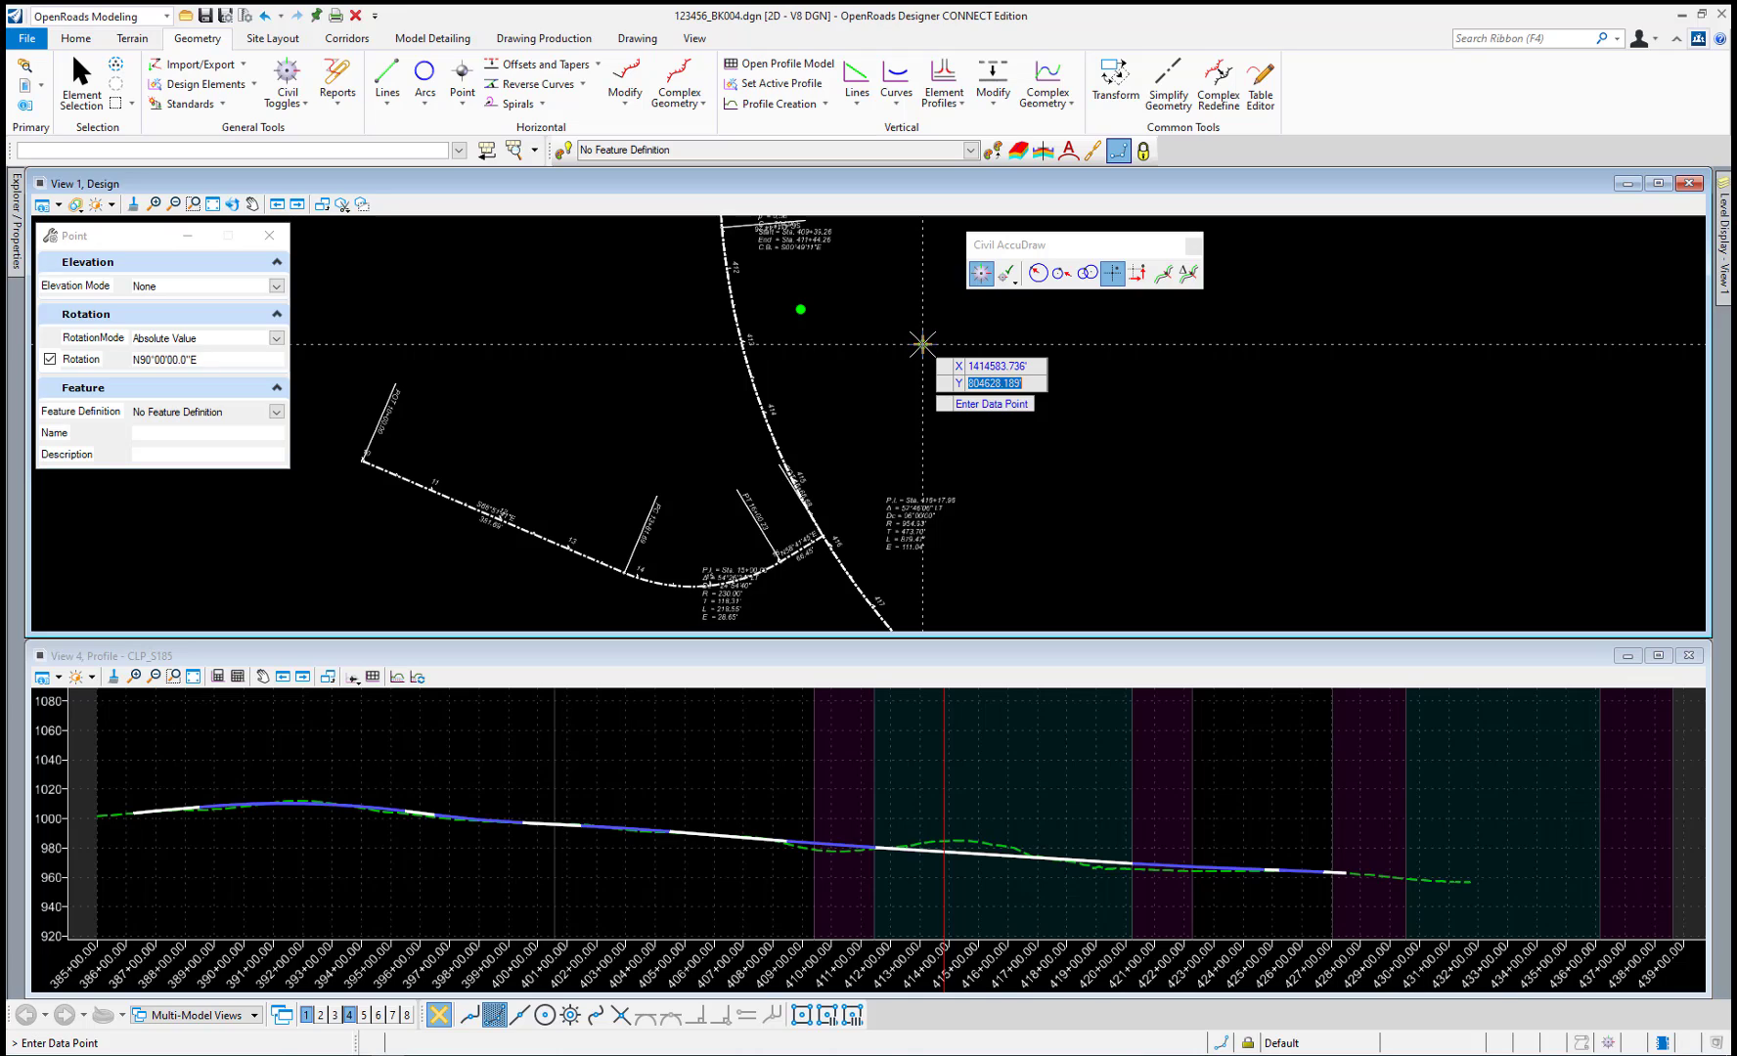
Place a second civil point at X 1414460, Y 804600 and end point placement.
{"action": "key", "text": "Tab"}
{"action": "type", "text": "1414460"}
{"action": "key", "text": "Tab"}
{"action": "type", "text": "804600"}
{"action": "key", "text": "Tab"}
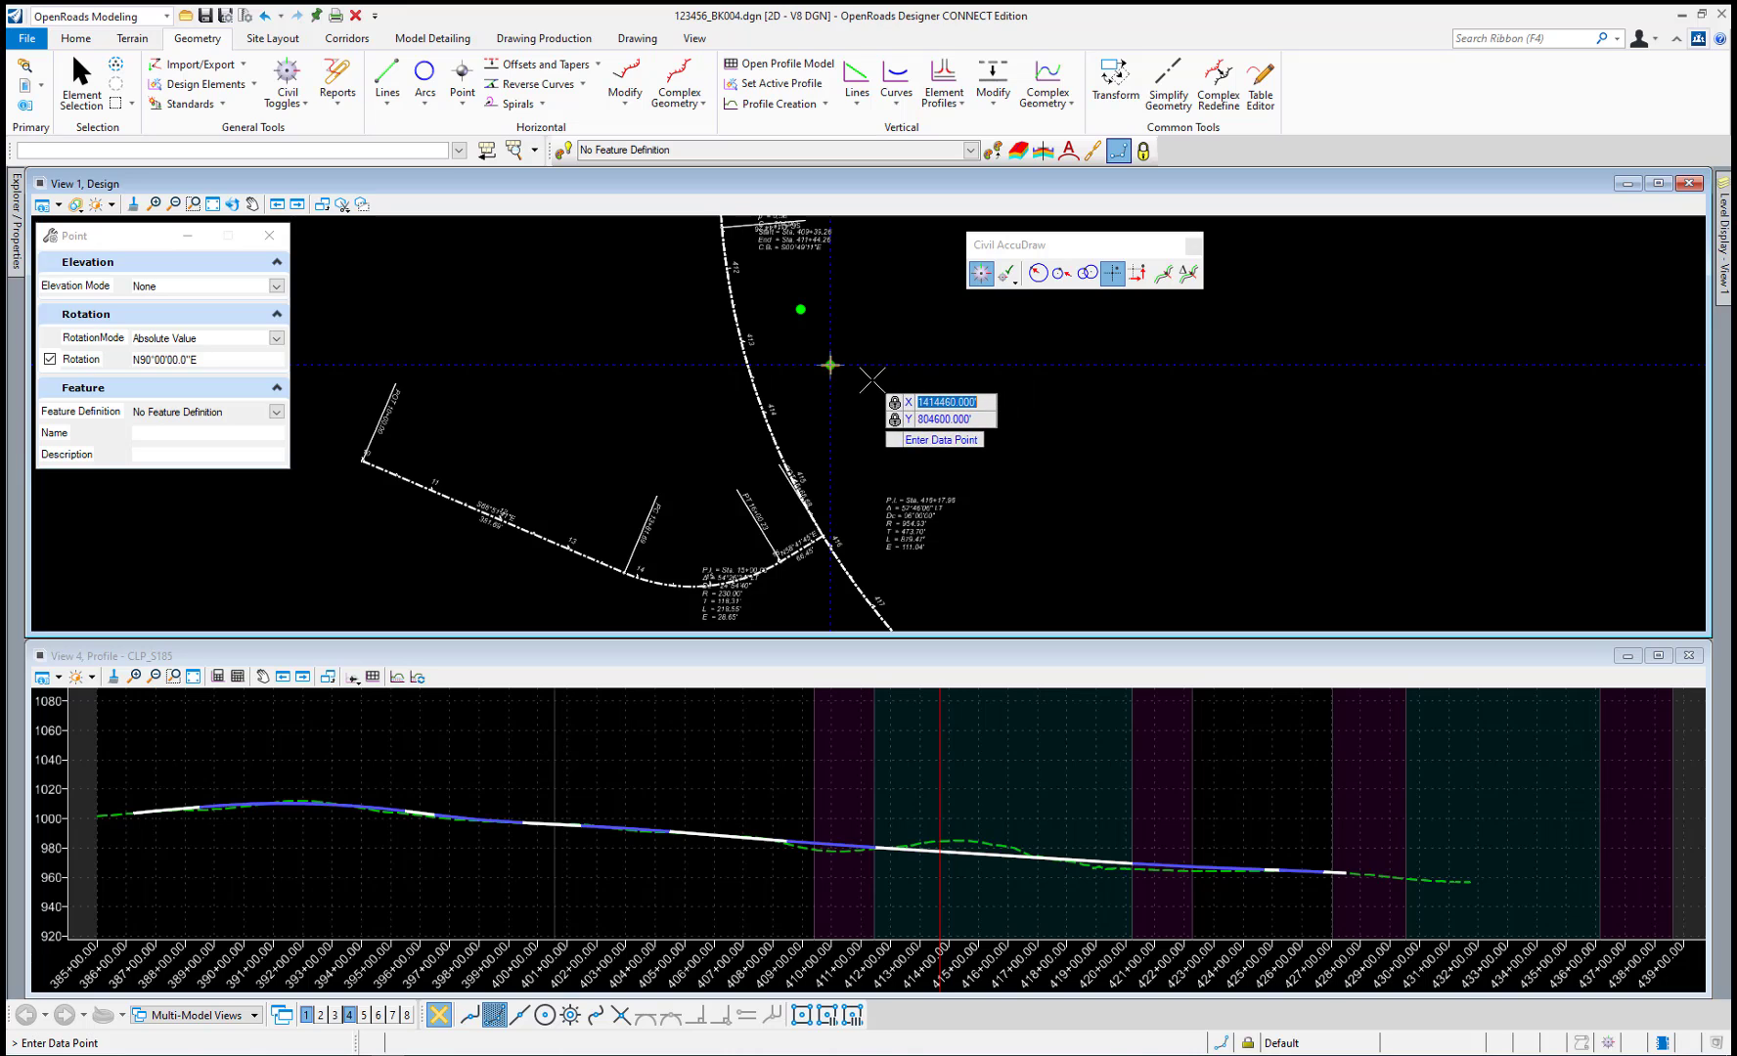
{"action": "left_click", "coordinate": [872, 376]}
{"action": "left_click", "coordinate": [904, 369]}
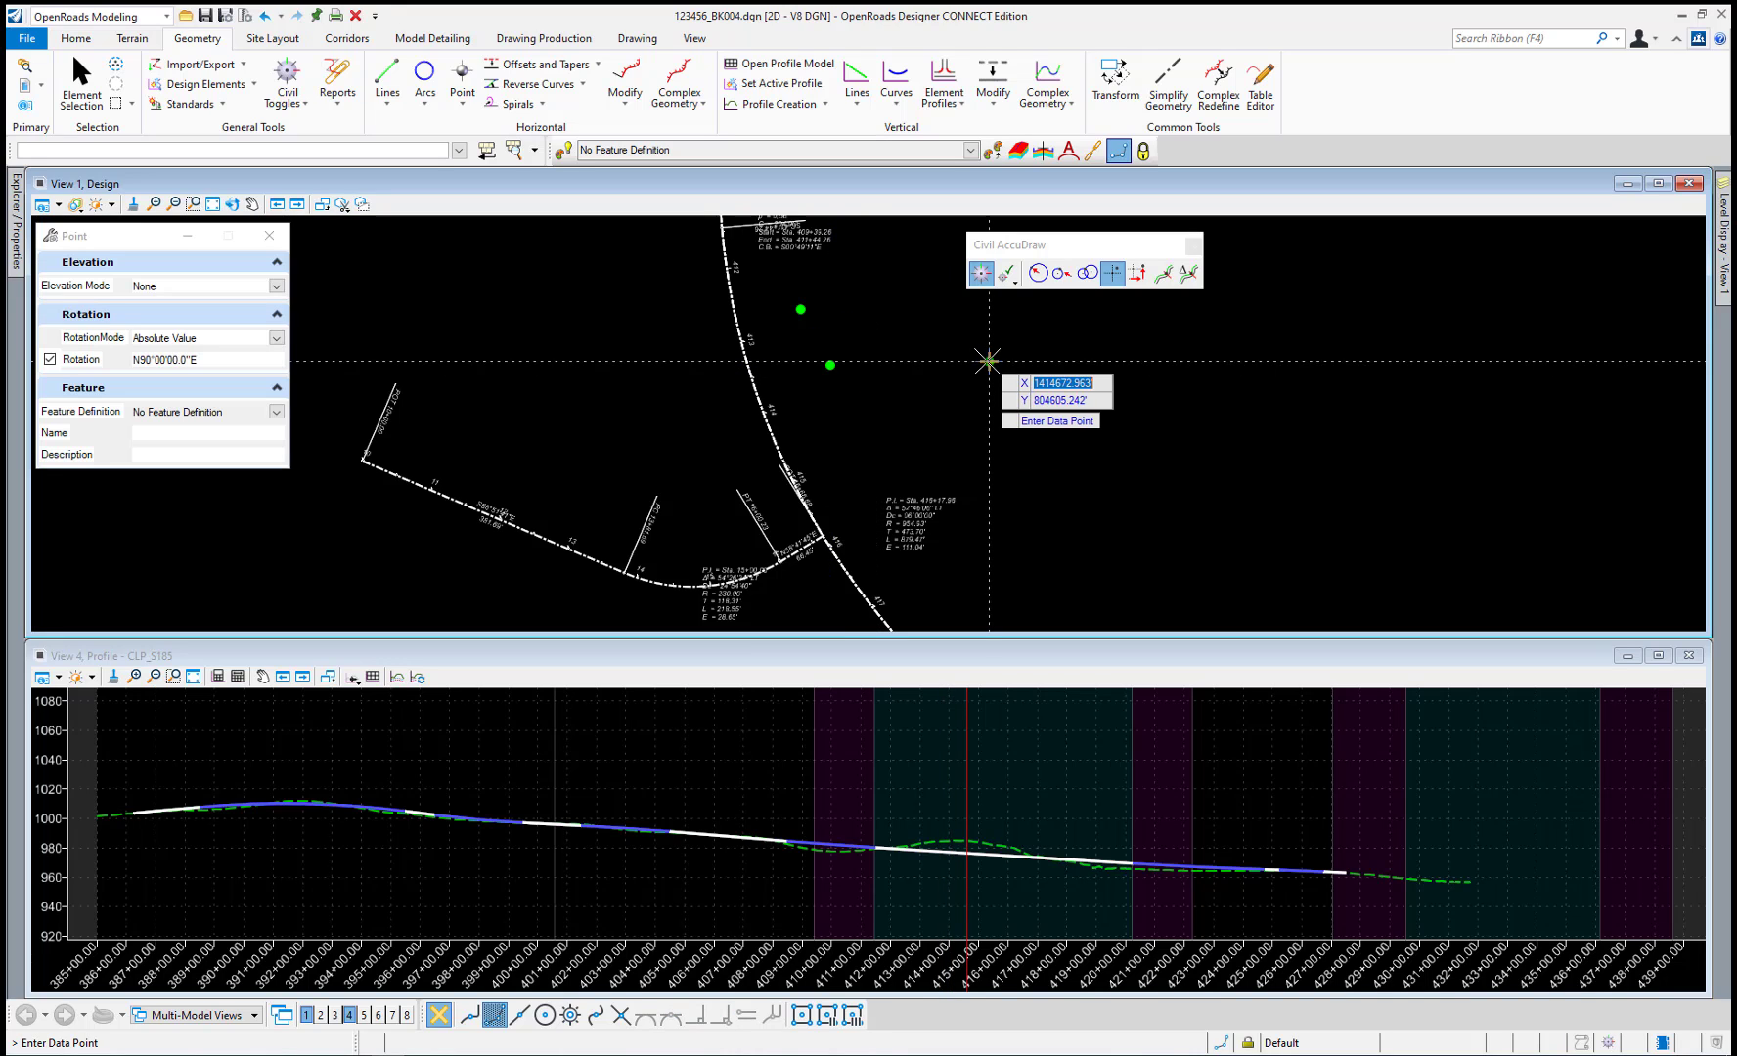
{"action": "key", "text": "Escape"}
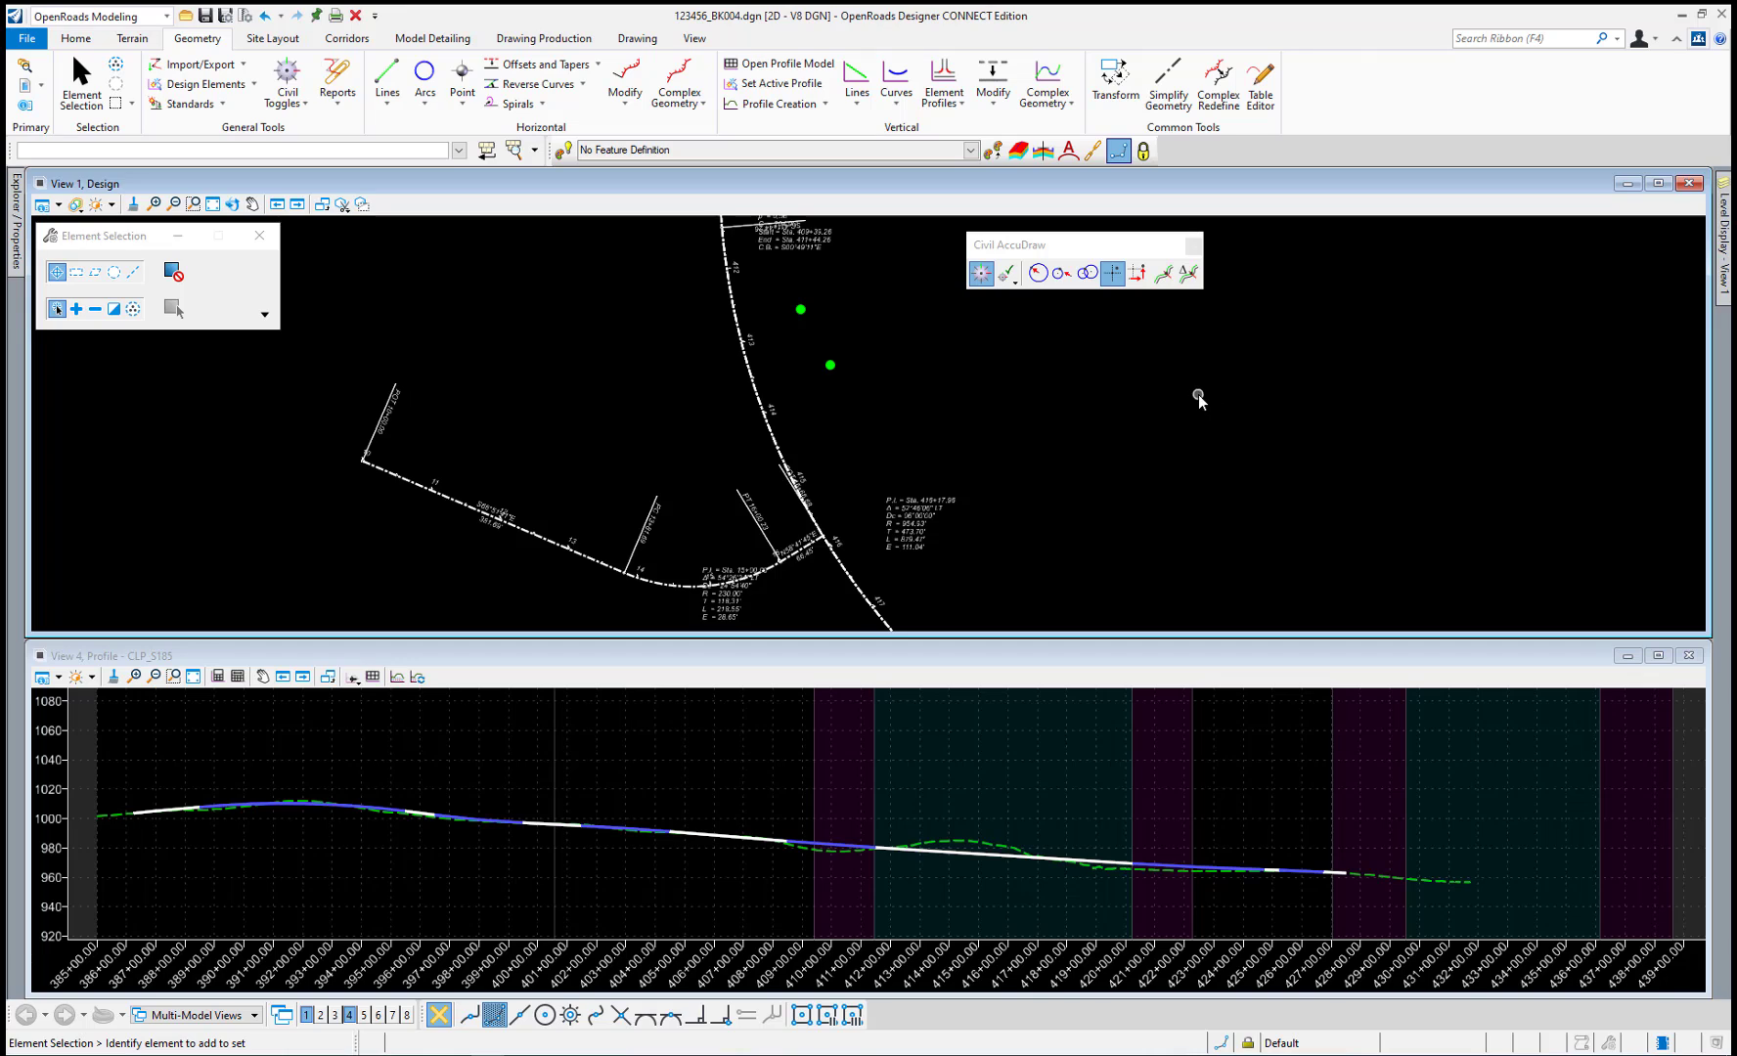
Set Civil AccuDraw to relative dX/dY input and start placing another point.
{"action": "left_click", "coordinate": [1137, 273]}
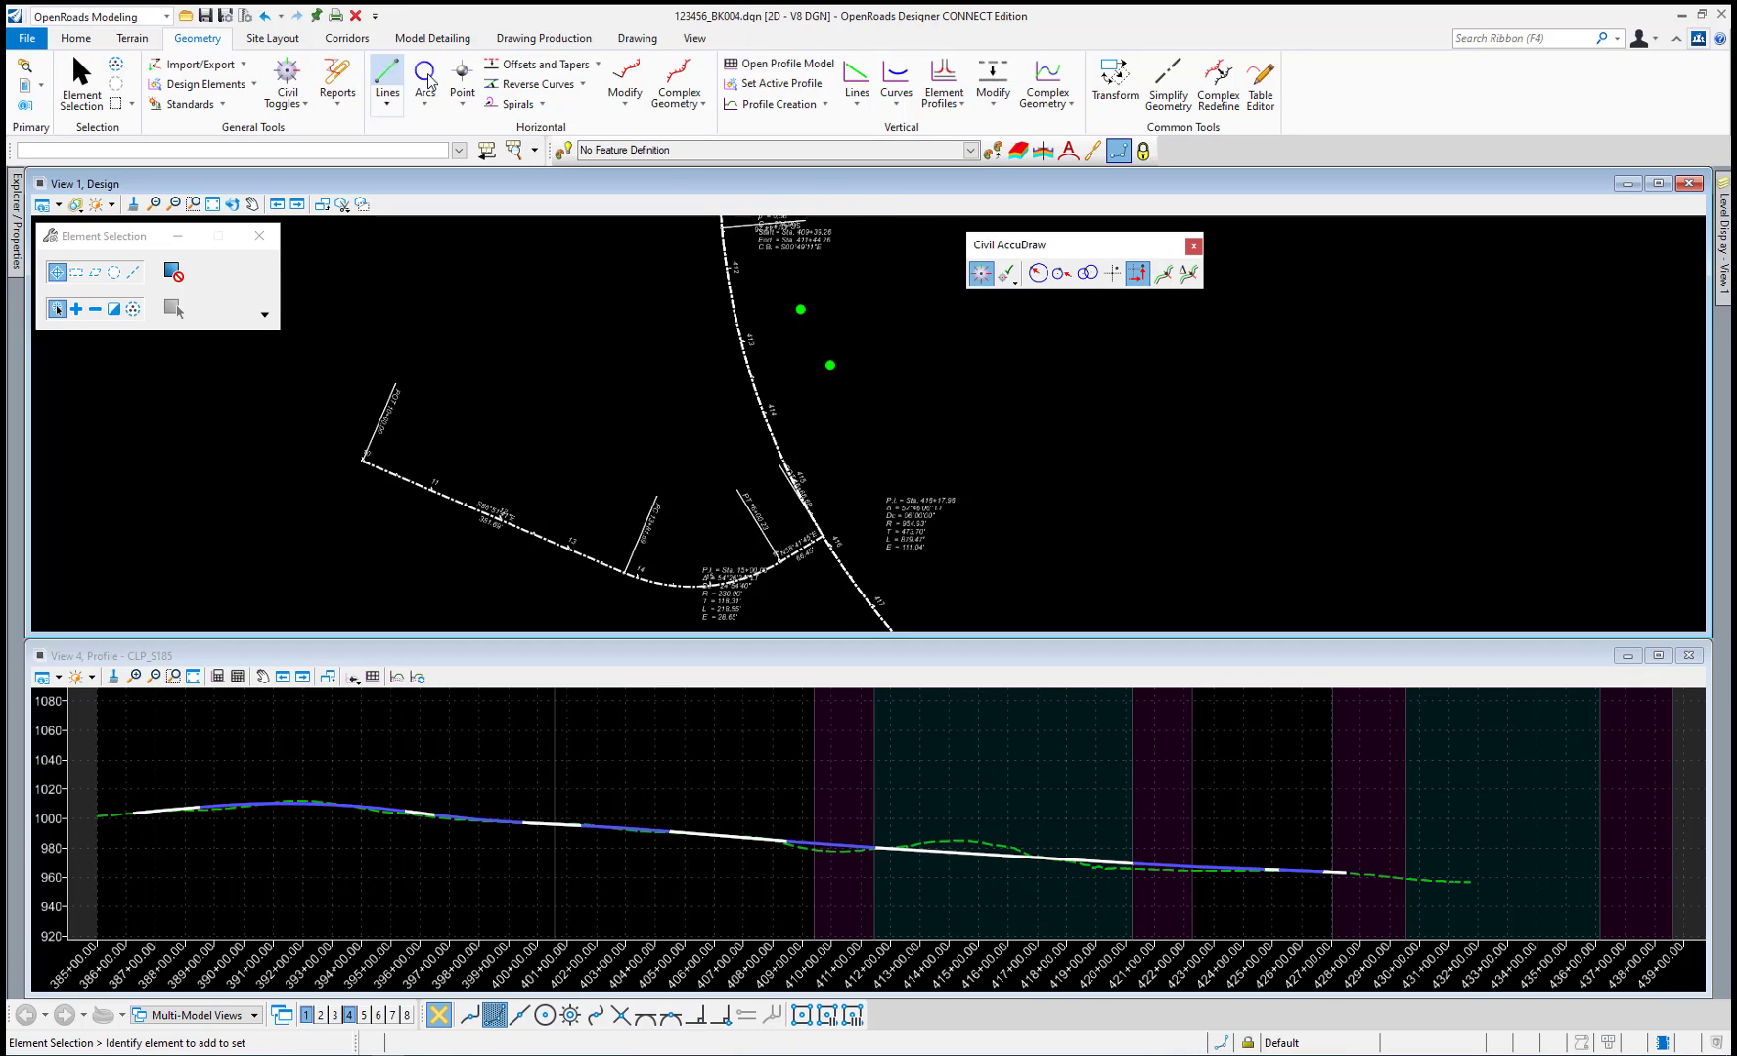
{"action": "left_click", "coordinate": [463, 77]}
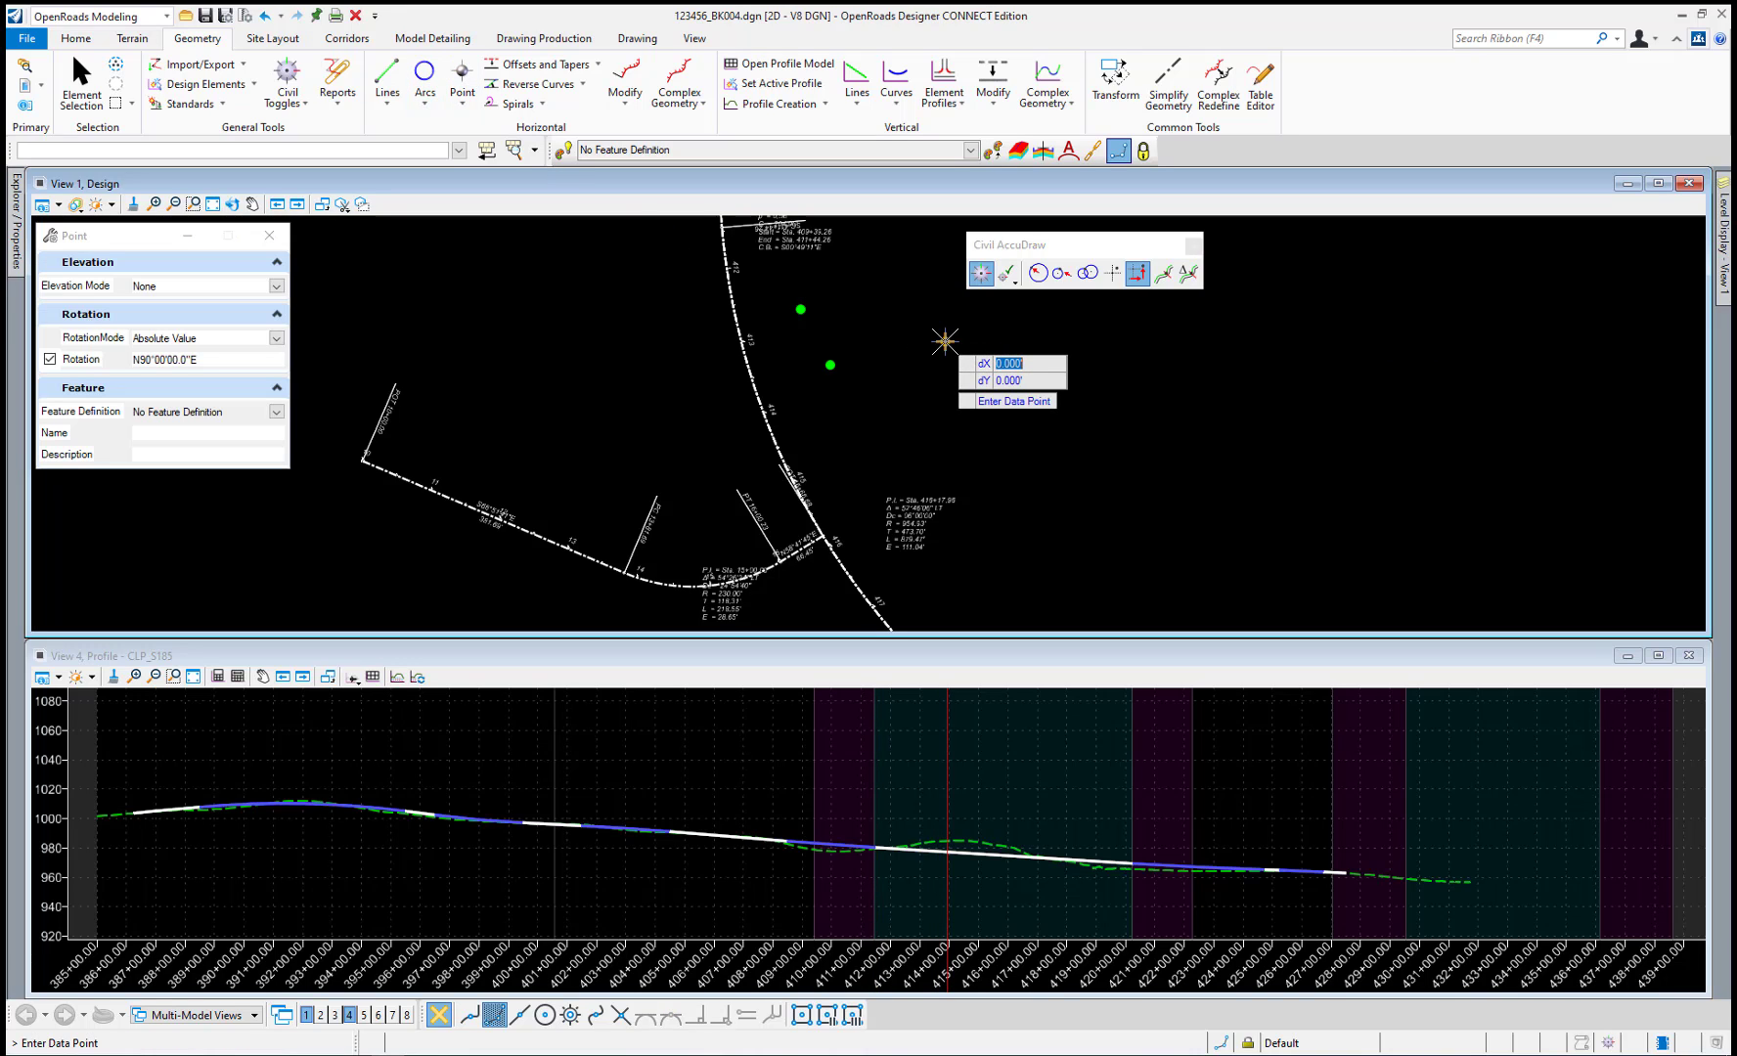
{"action": "type", "text": "75"}
{"action": "key", "text": "Tab"}
{"action": "type", "text": "50"}
{"action": "key", "text": "Return"}
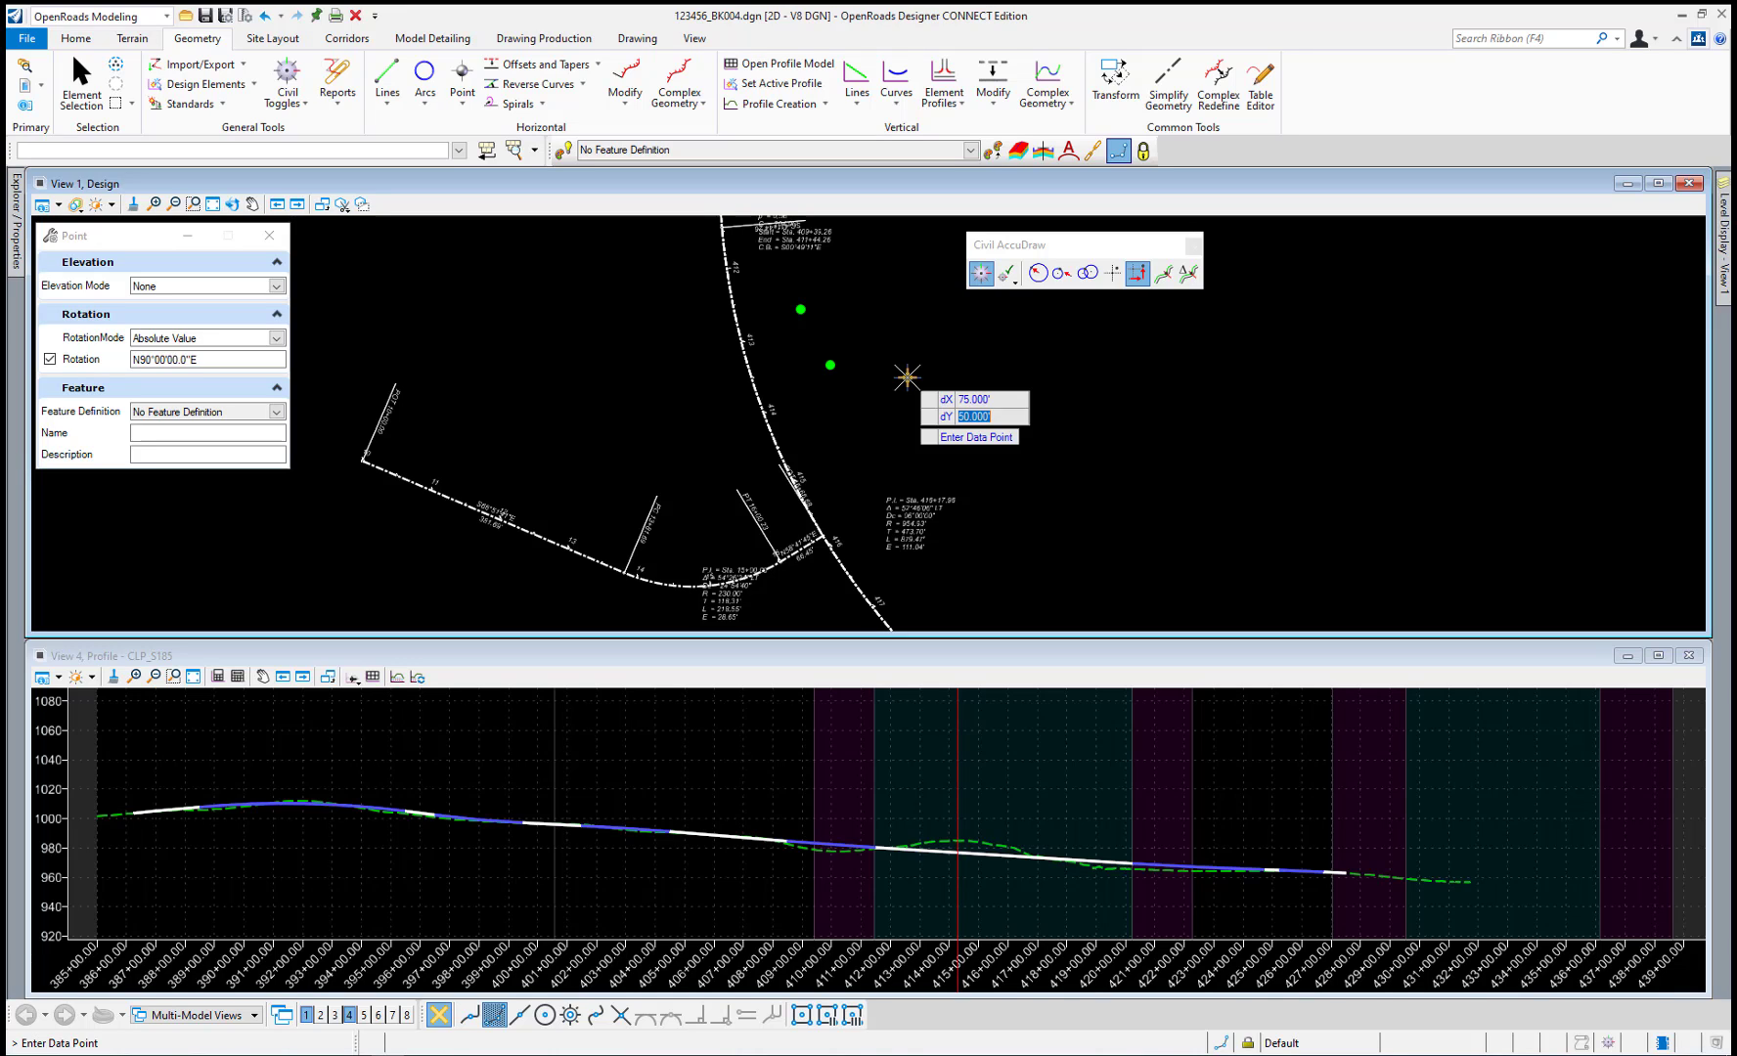
Using the second point as the reference, place a third point at dX 50, dY -75 with rotation N90°00'00.0"E.
{"action": "left_click", "coordinate": [907, 376]}
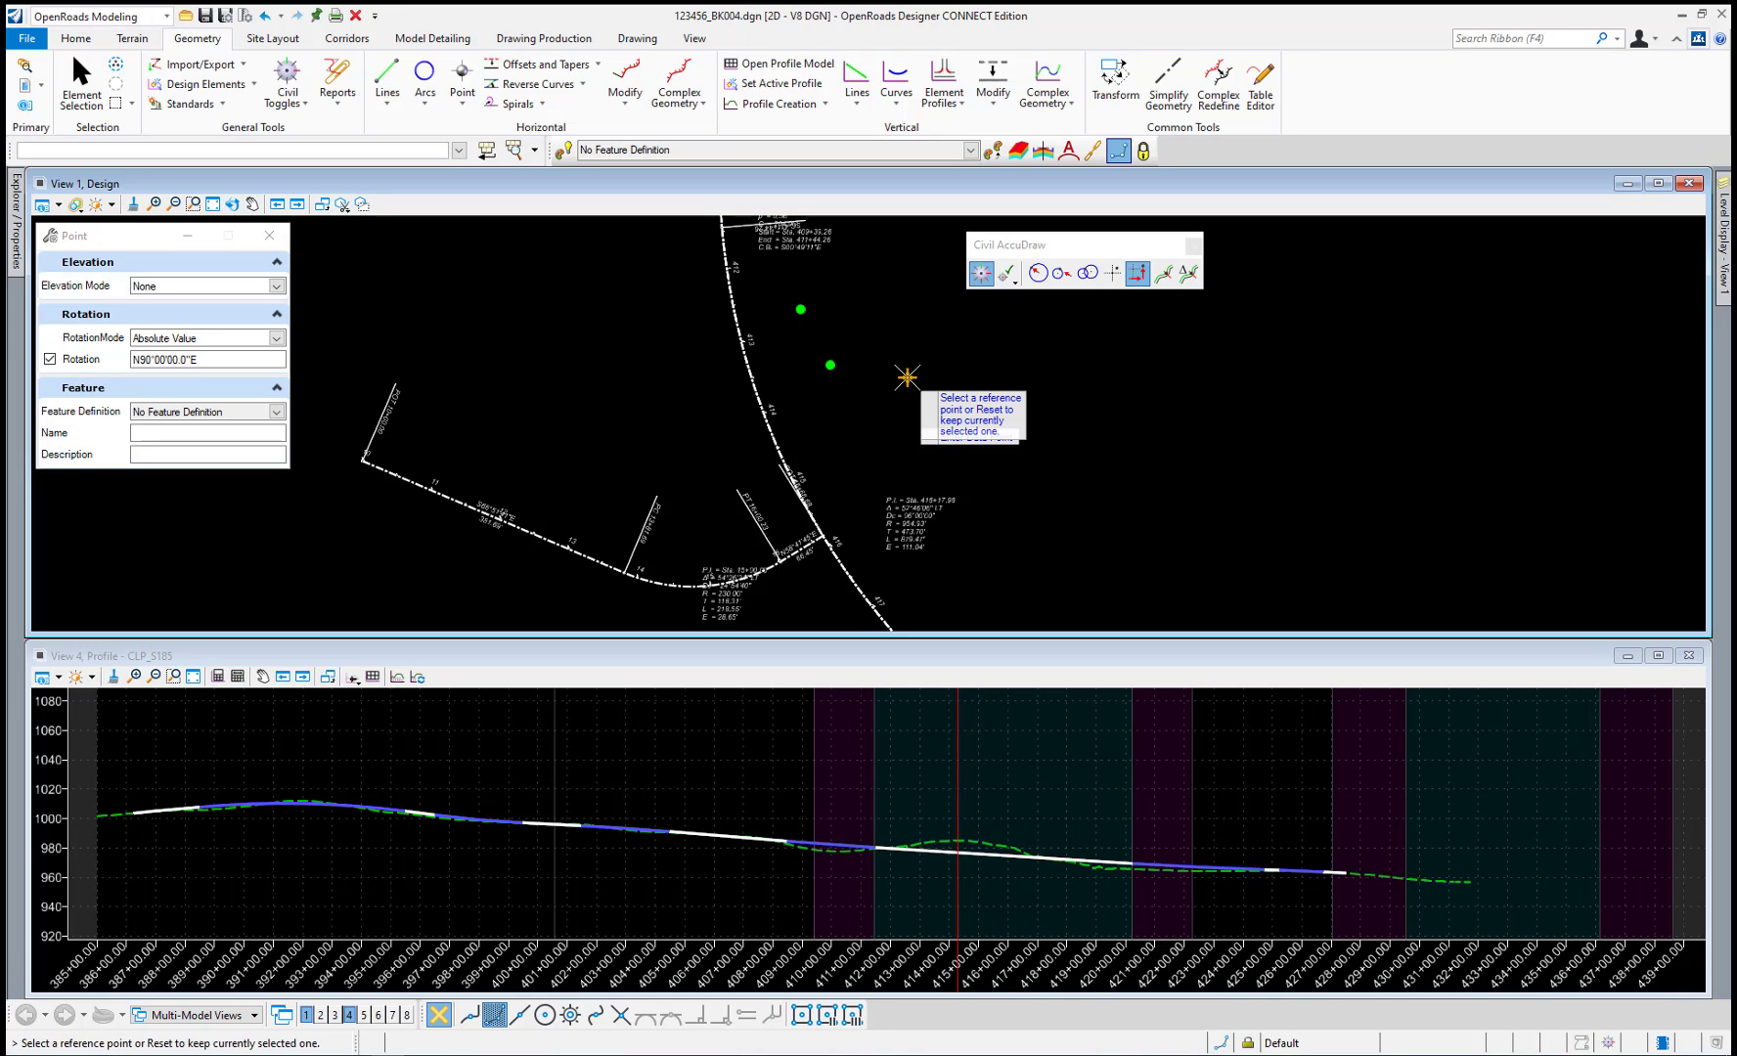
{"action": "left_click", "coordinate": [830, 364]}
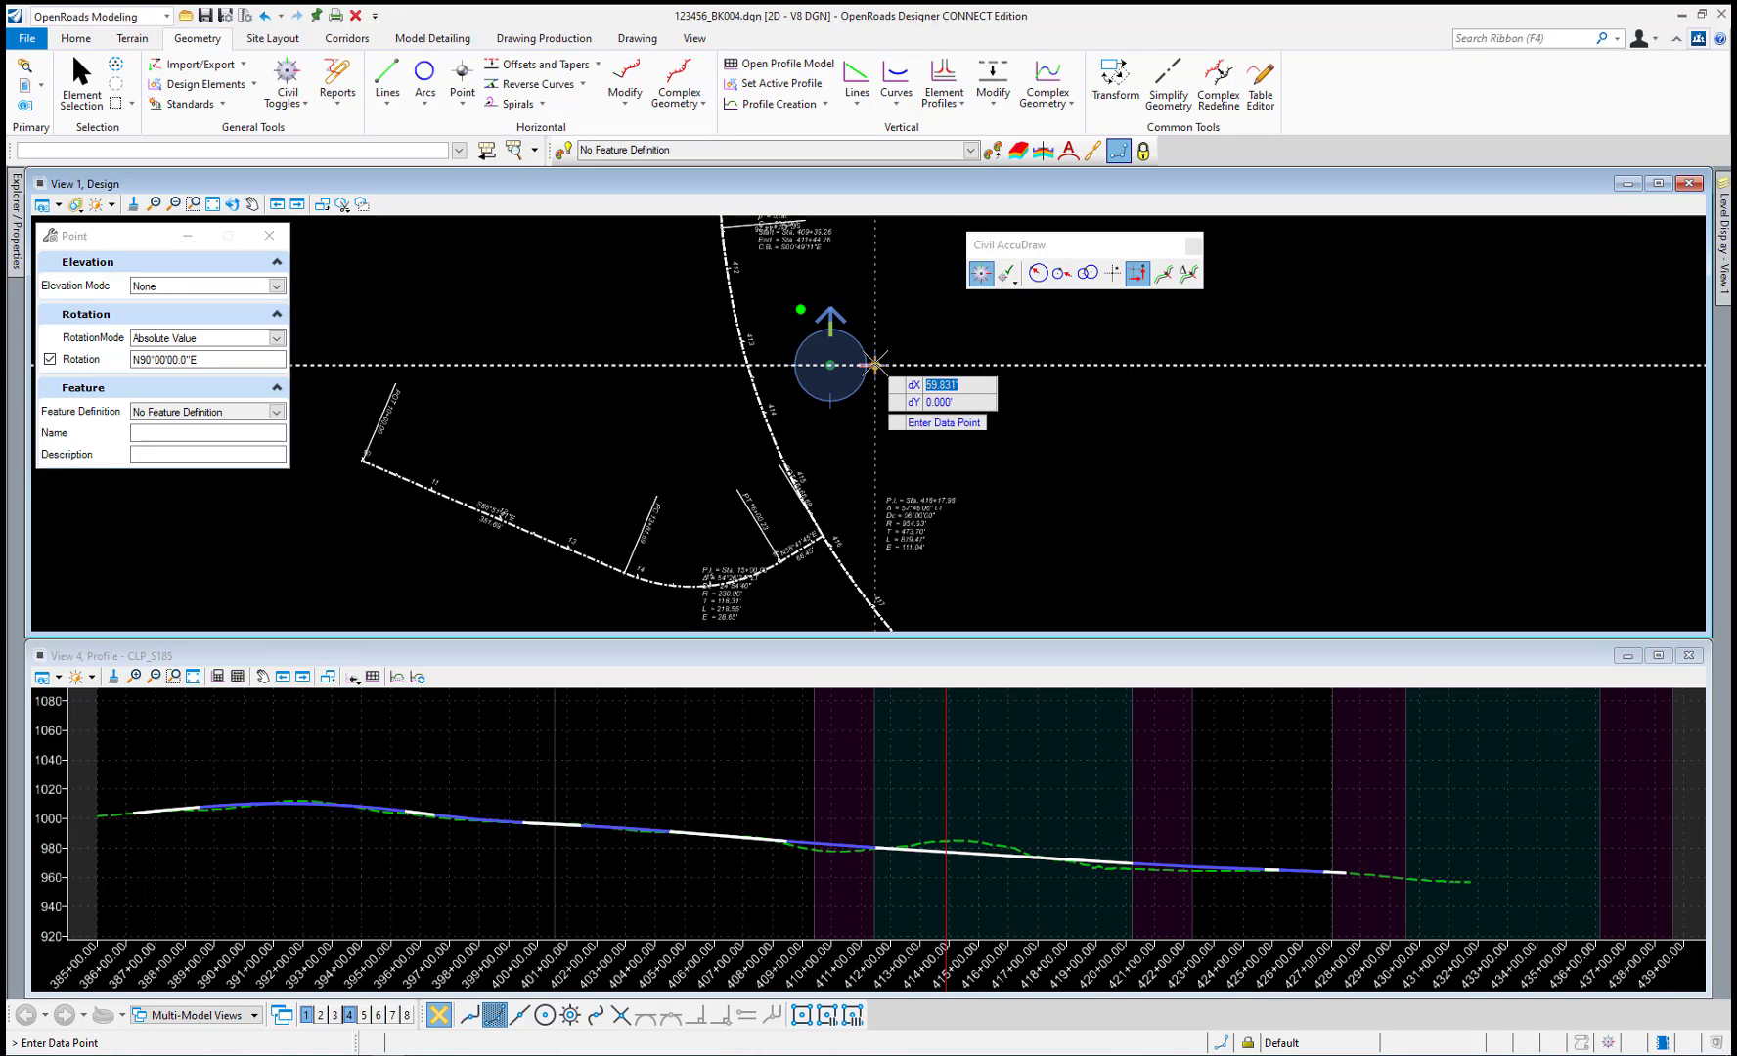
{"action": "type", "text": "50"}
{"action": "key", "text": "Tab"}
{"action": "type", "text": "75"}
{"action": "key", "text": "Tab"}
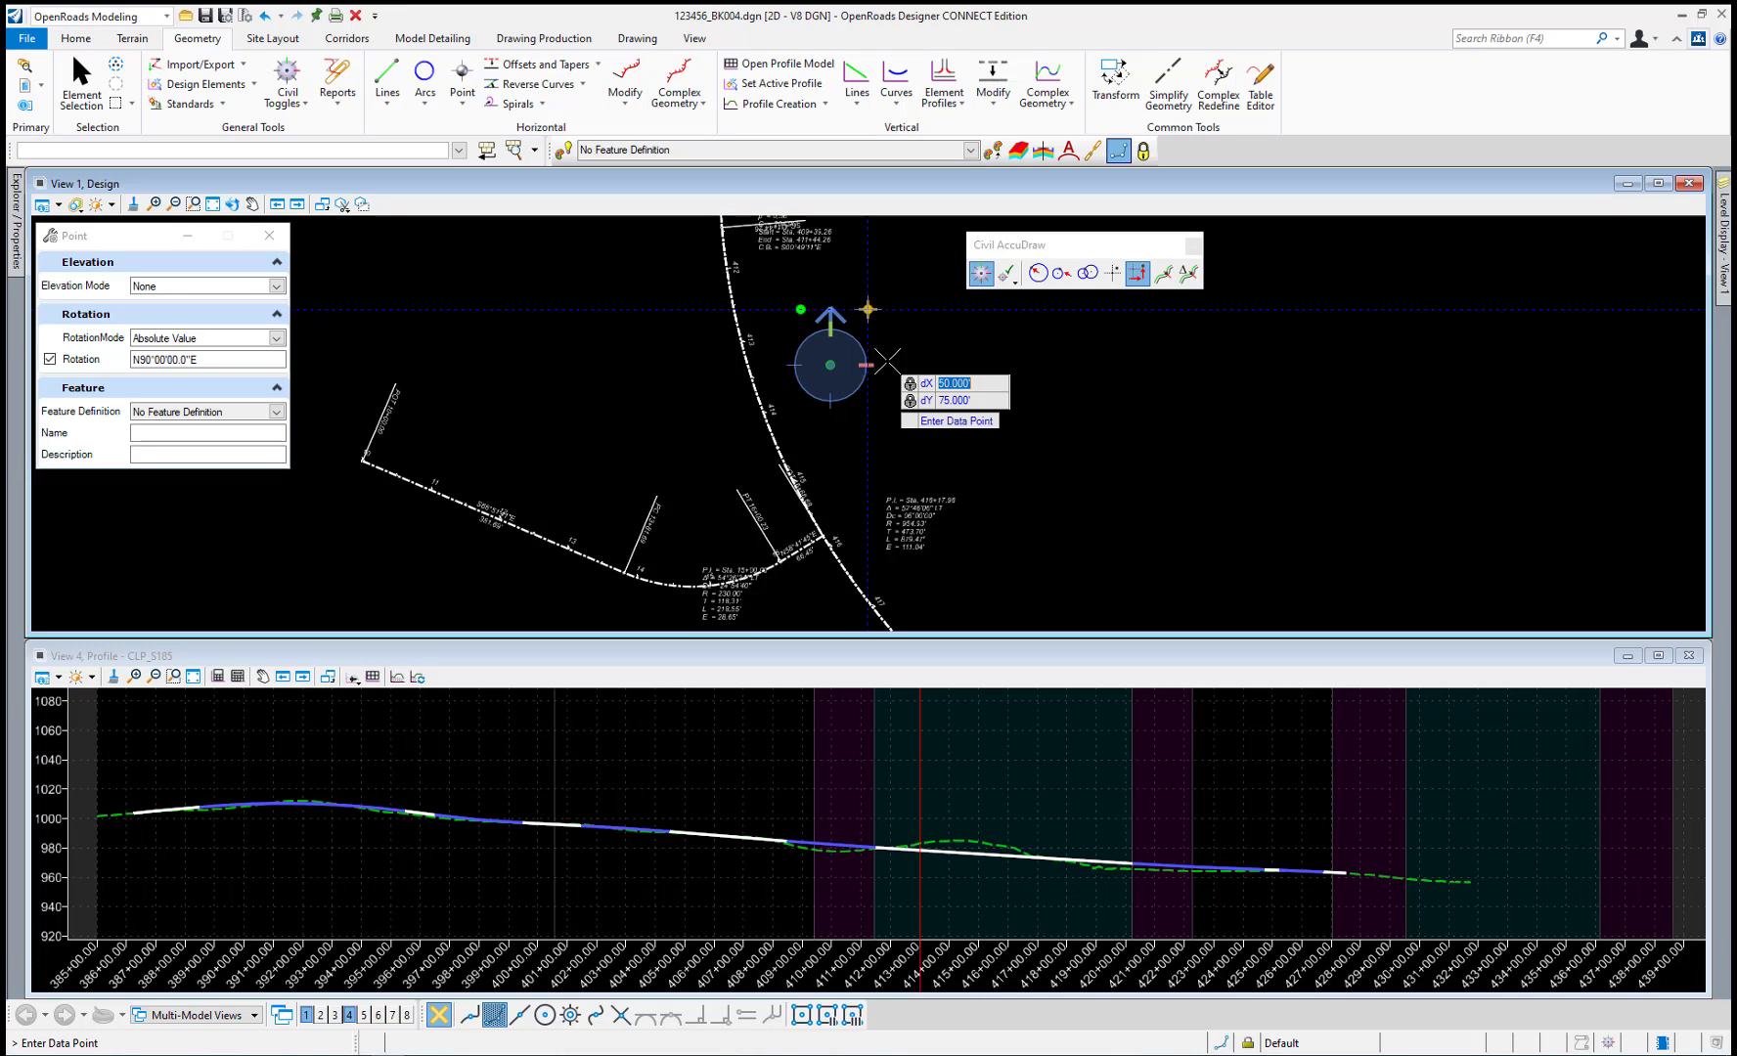
{"action": "key", "text": "Tab"}
{"action": "type", "text": "-75"}
{"action": "key", "text": "Tab"}
{"action": "left_click", "coordinate": [892, 425]}
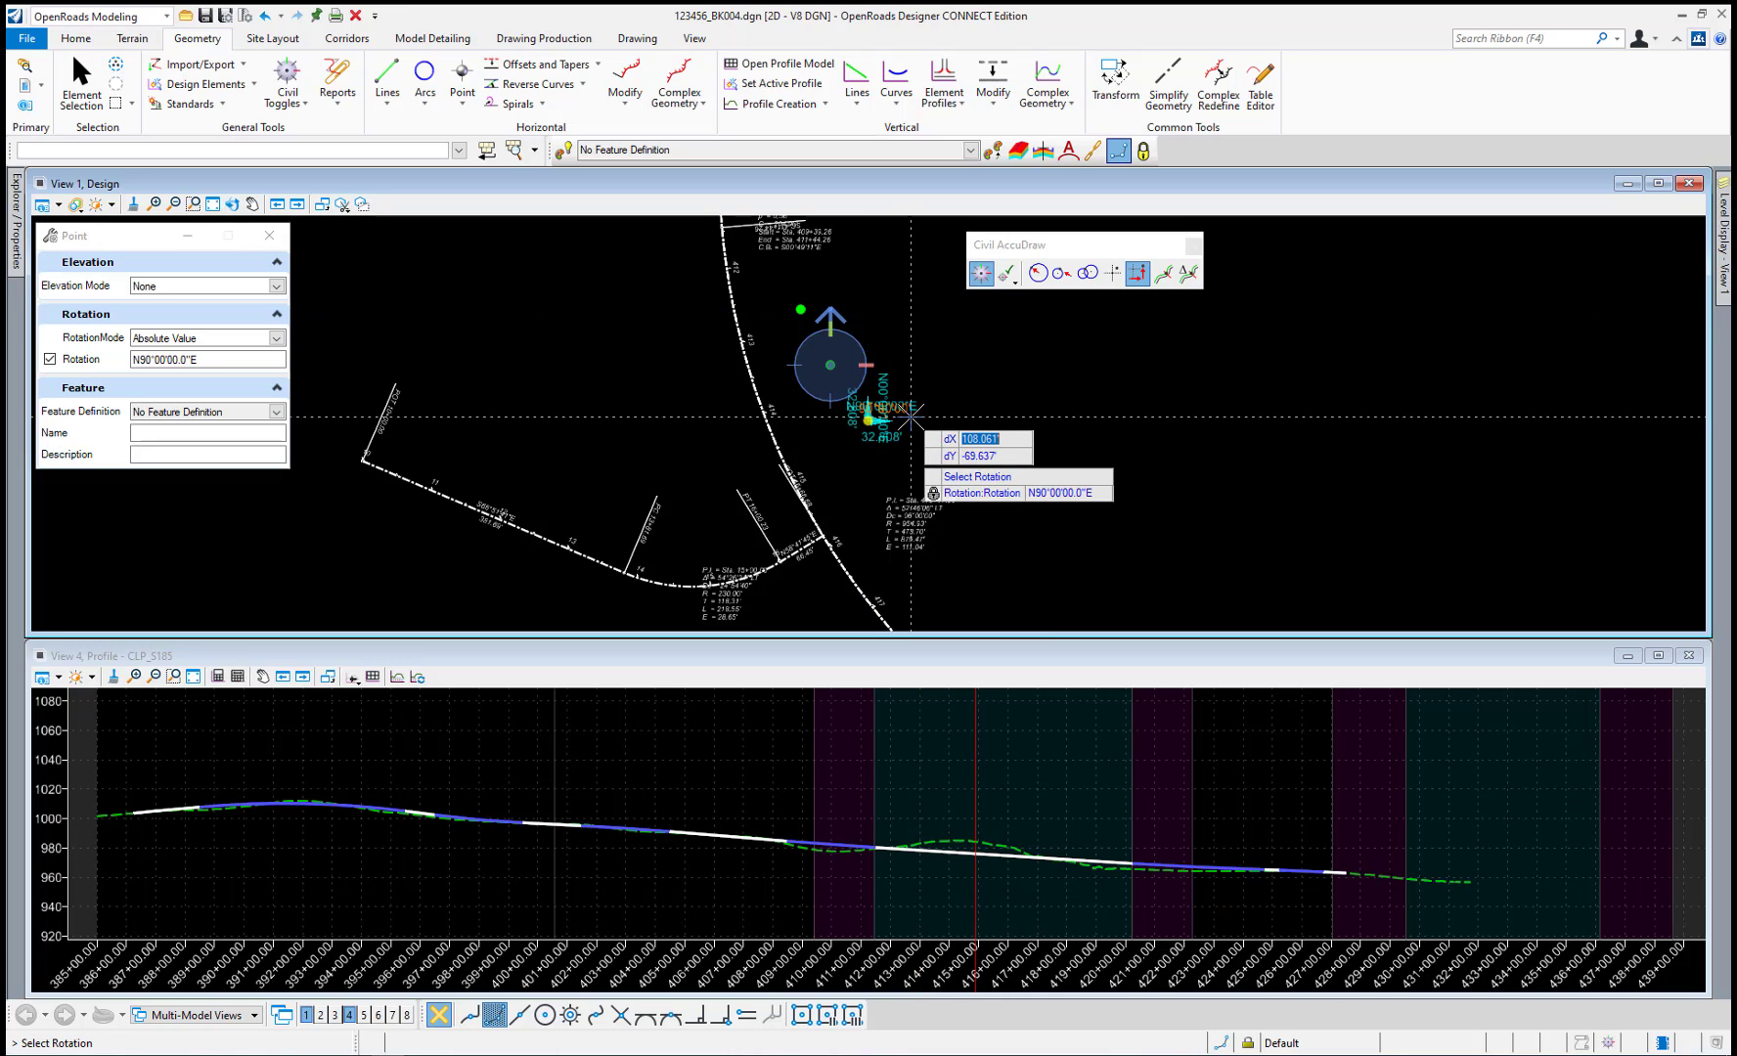
{"action": "left_click", "coordinate": [936, 415]}
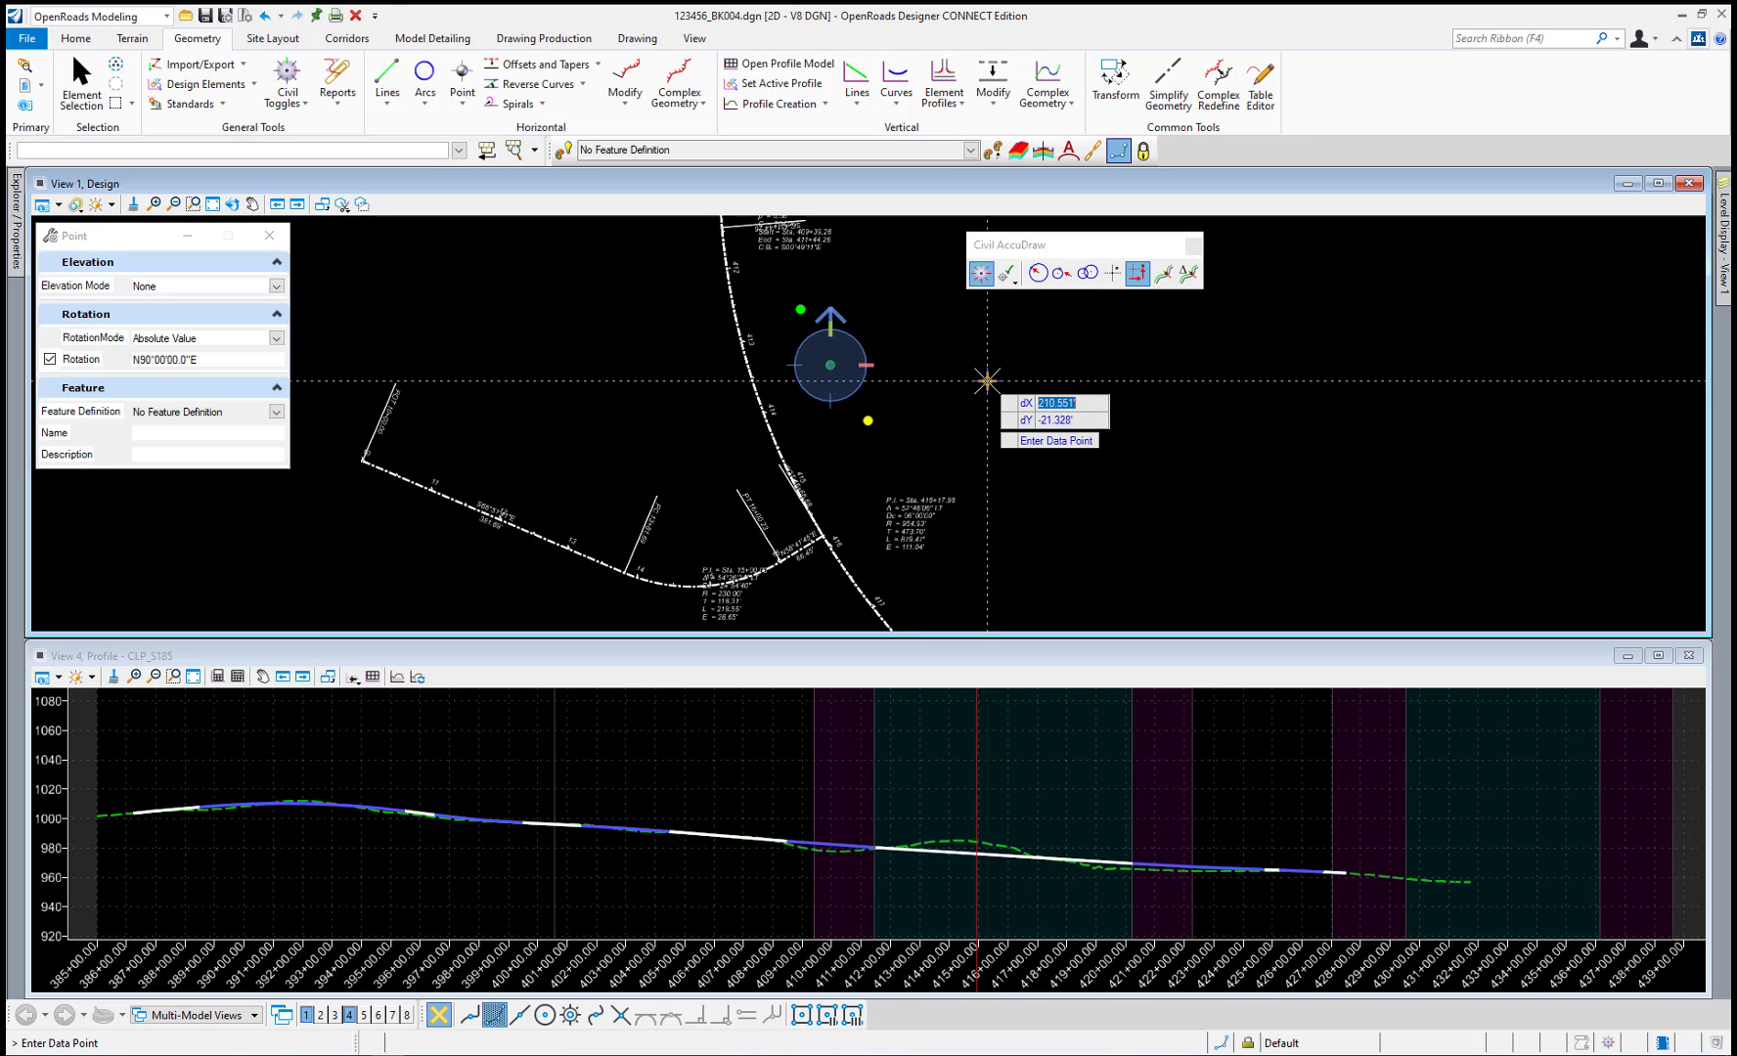
{"action": "left_click", "coordinate": [81, 83]}
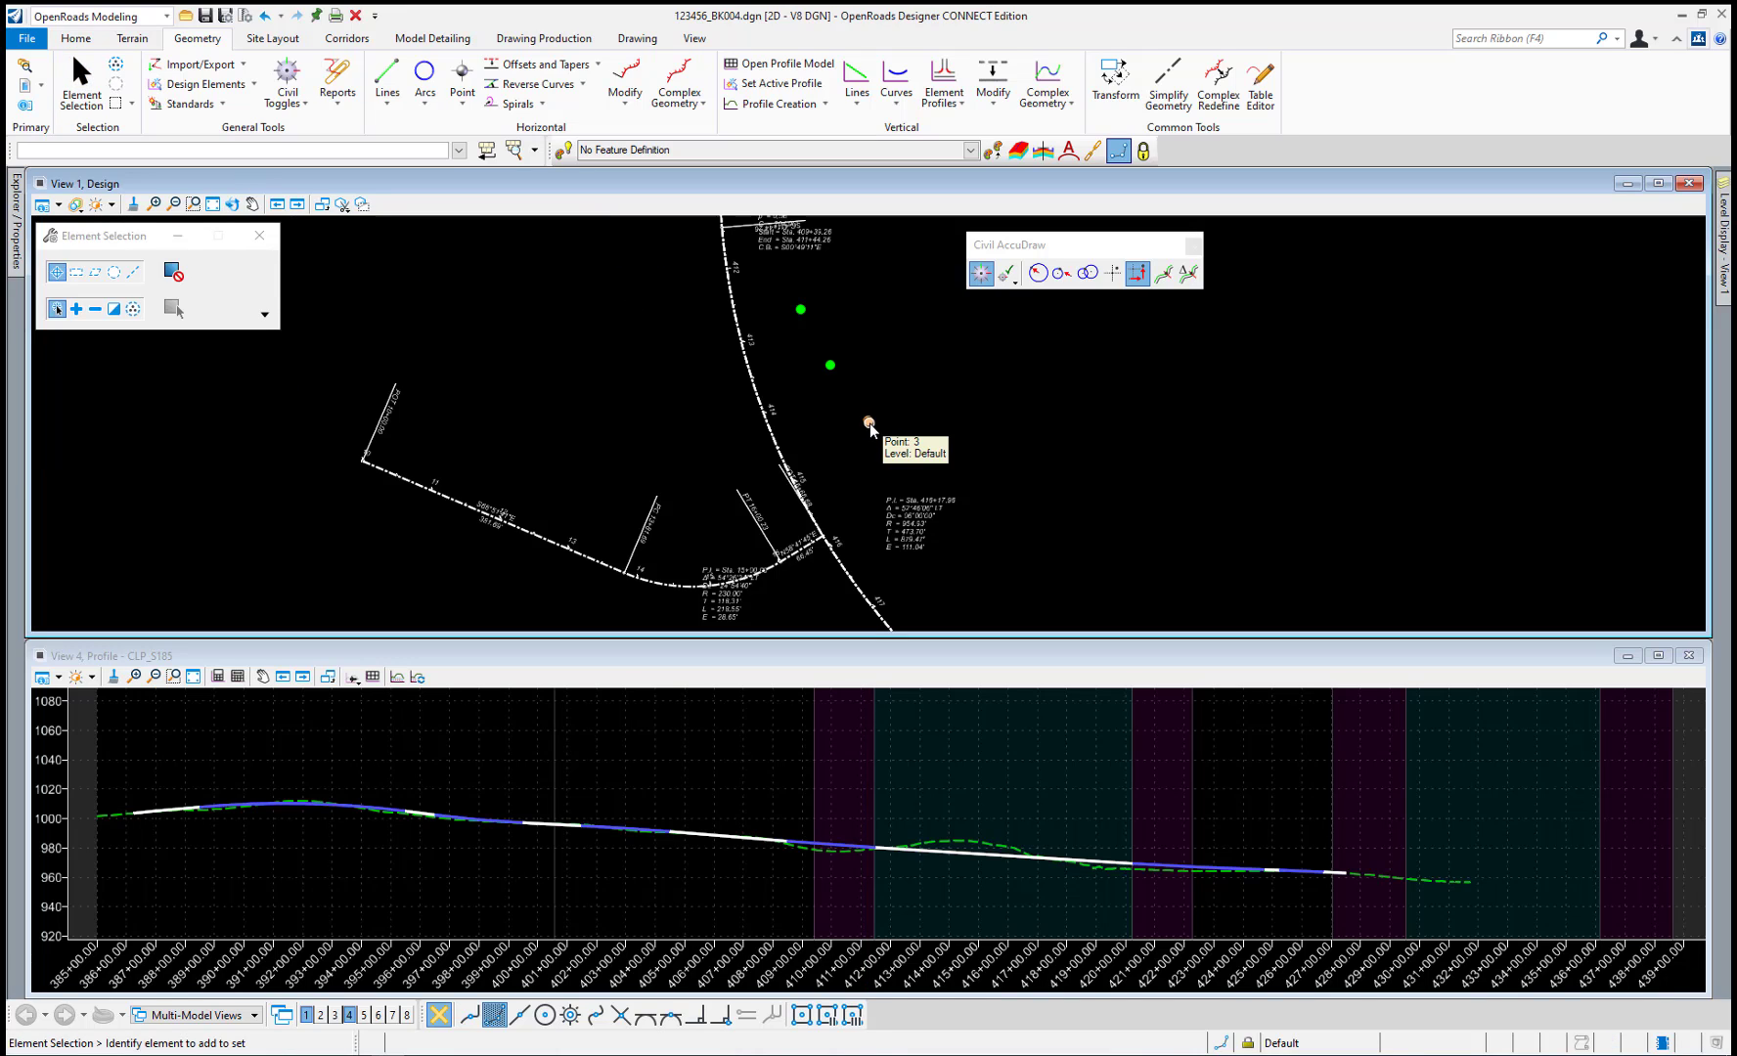
Set the third point's dX offset from the reference point to 60.
{"action": "left_click", "coordinate": [869, 425]}
{"action": "scroll", "coordinate": [846, 365], "scroll_direction": "up", "scroll_amount": 2}
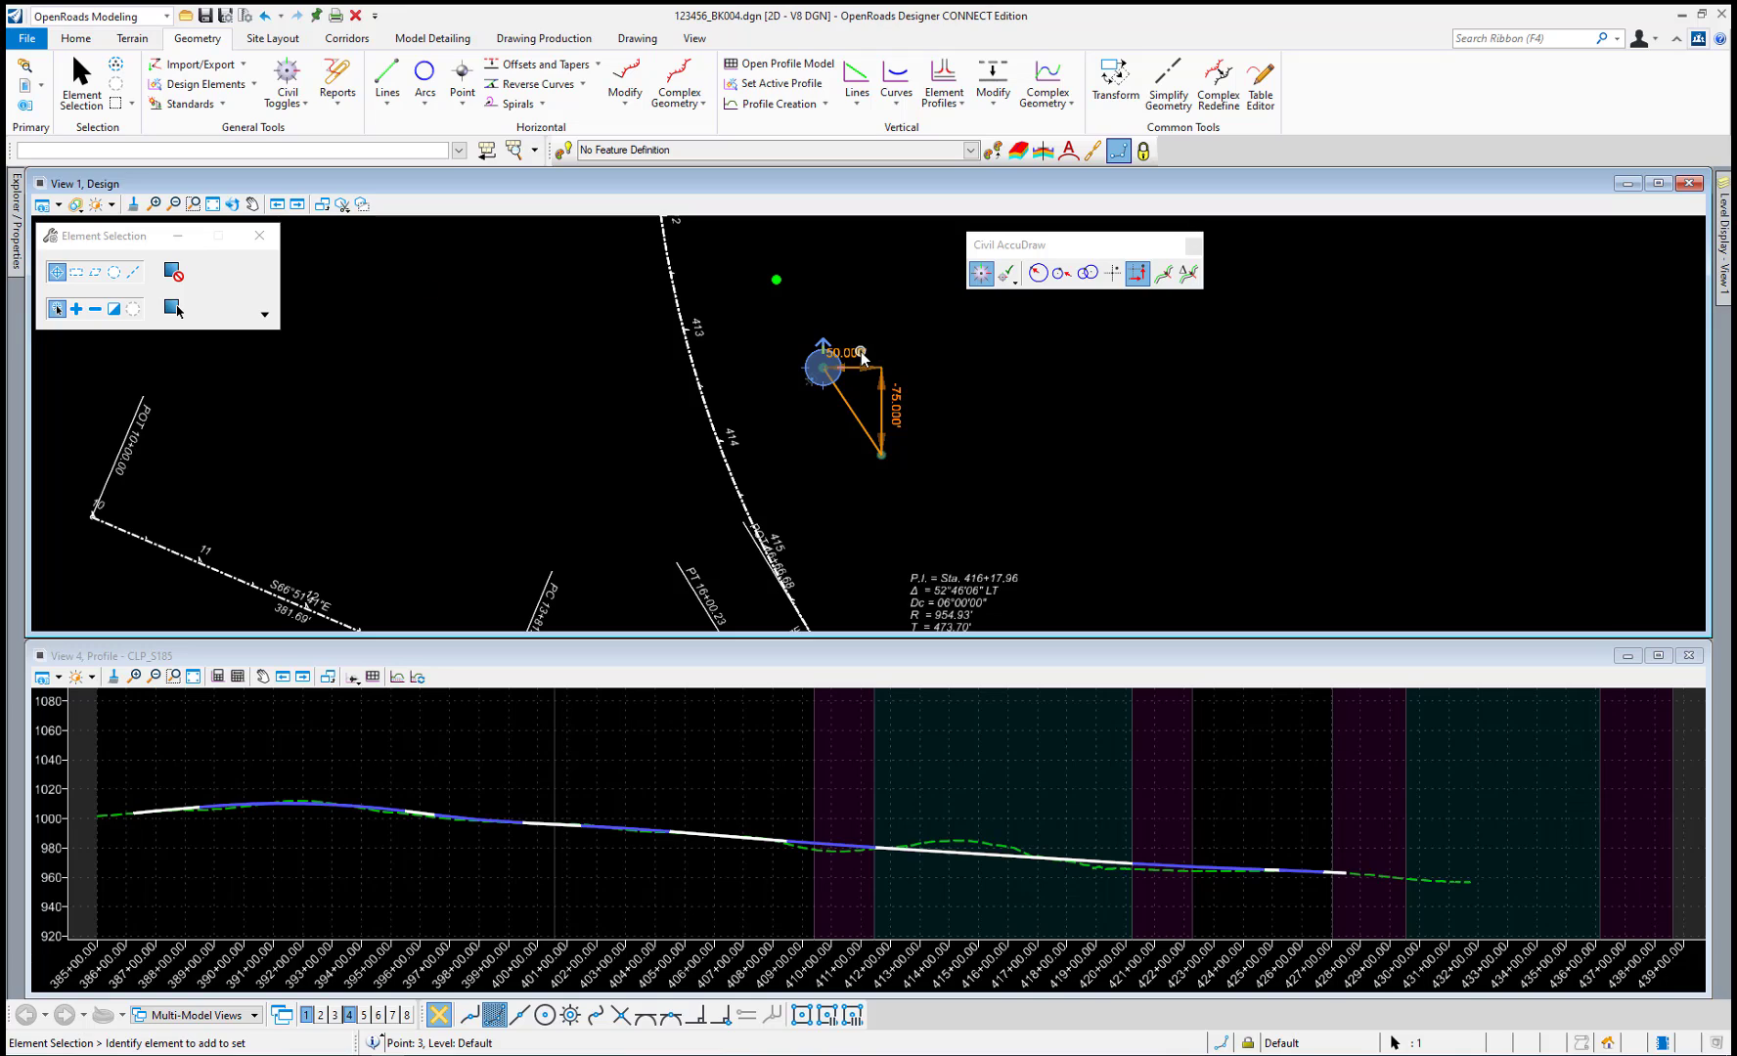
{"action": "left_click", "coordinate": [865, 356]}
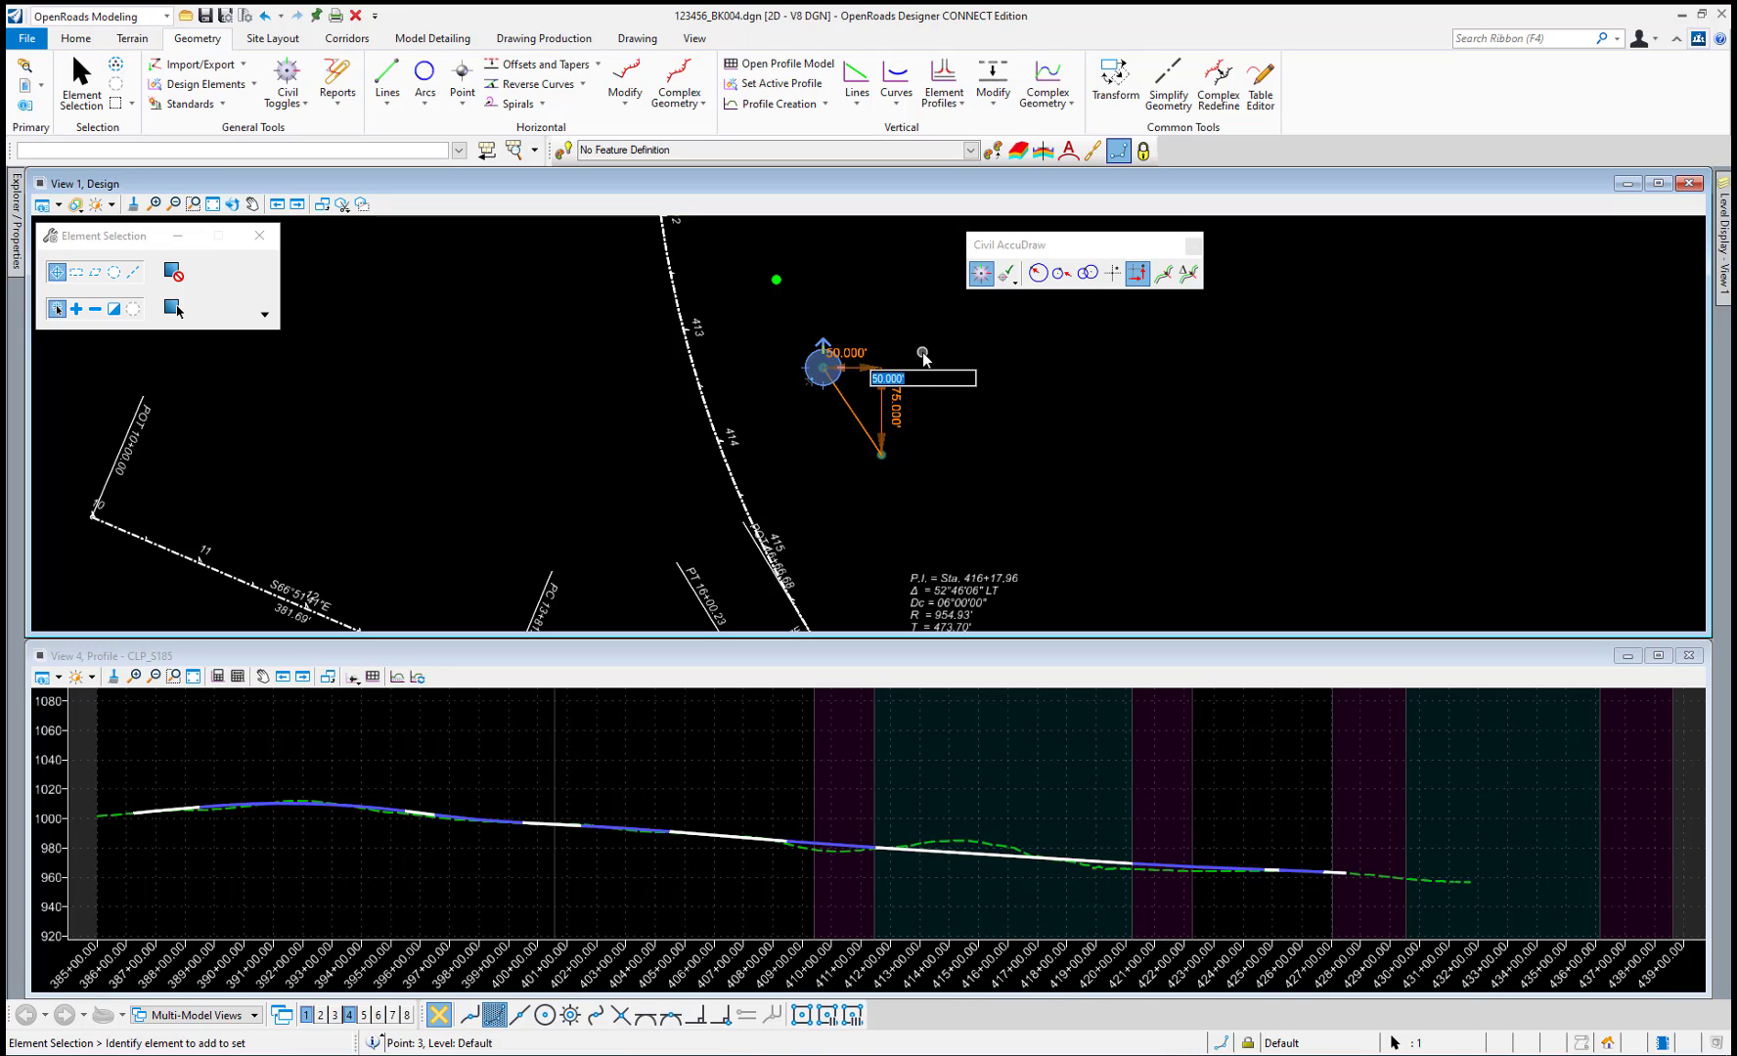
{"action": "type", "text": "60"}
{"action": "key", "text": "Return"}
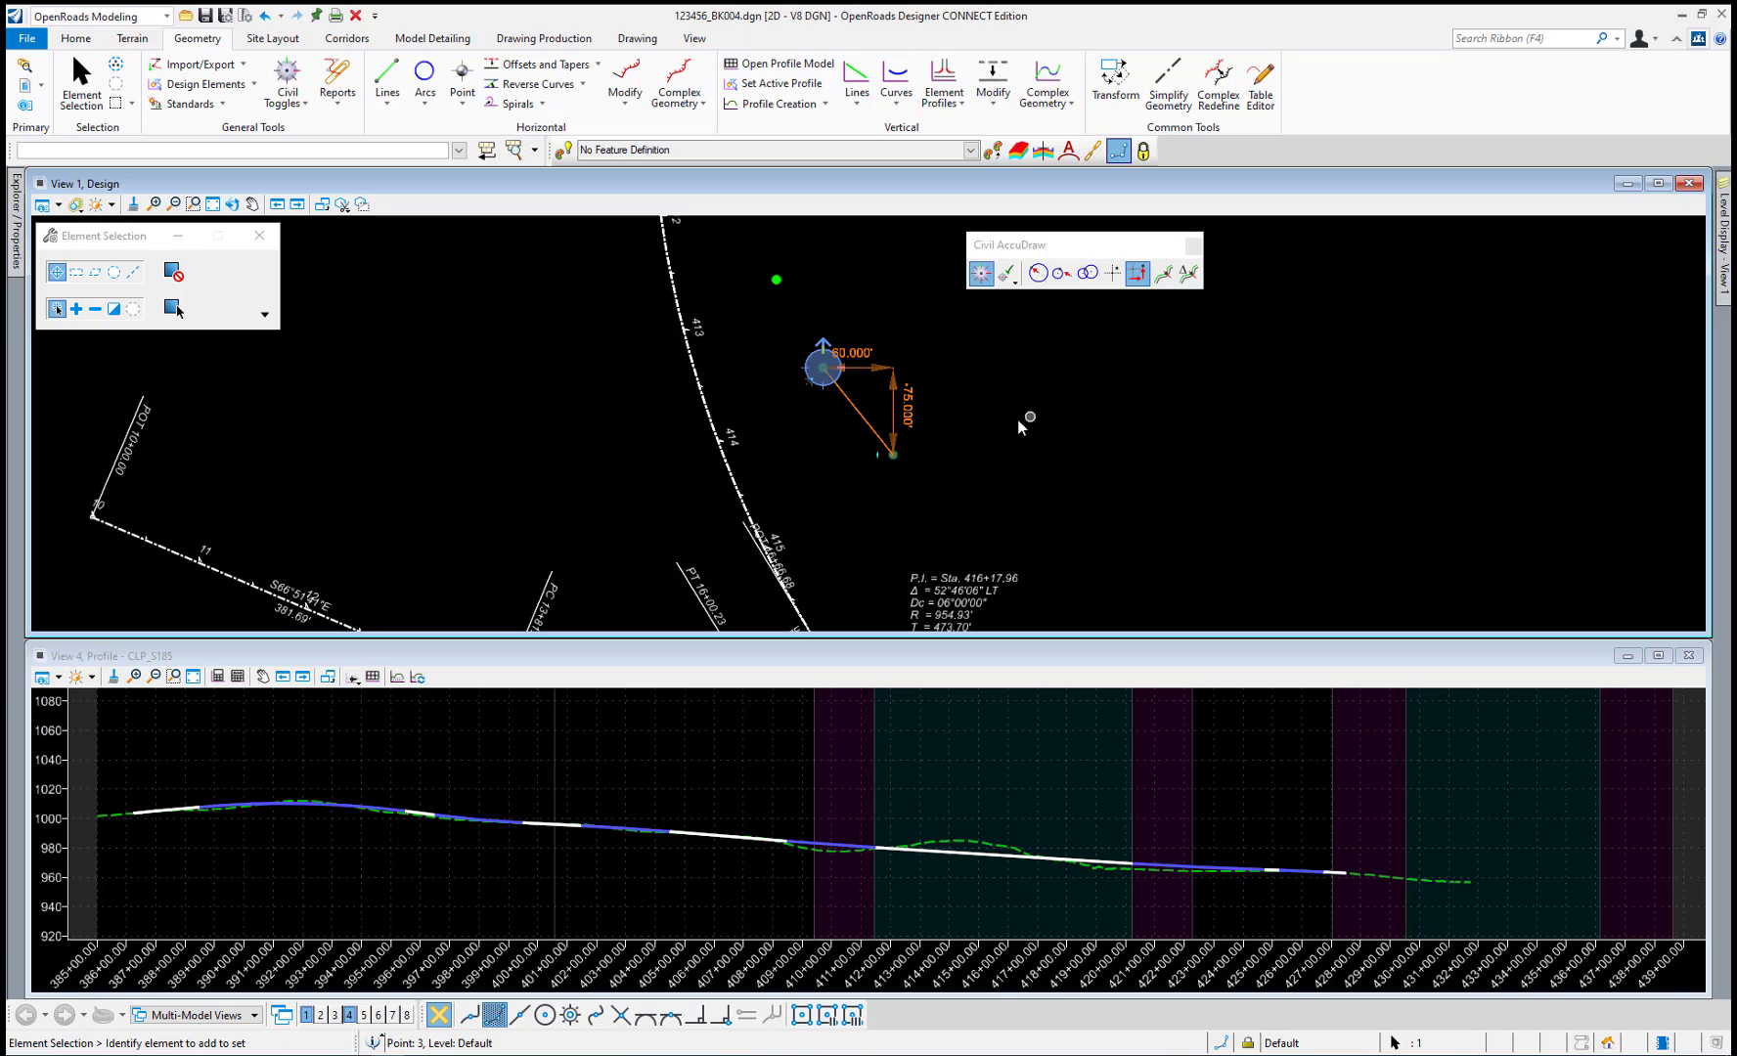
Set the third point's dX offset from the reference point to 50.
{"action": "left_click", "coordinate": [894, 357]}
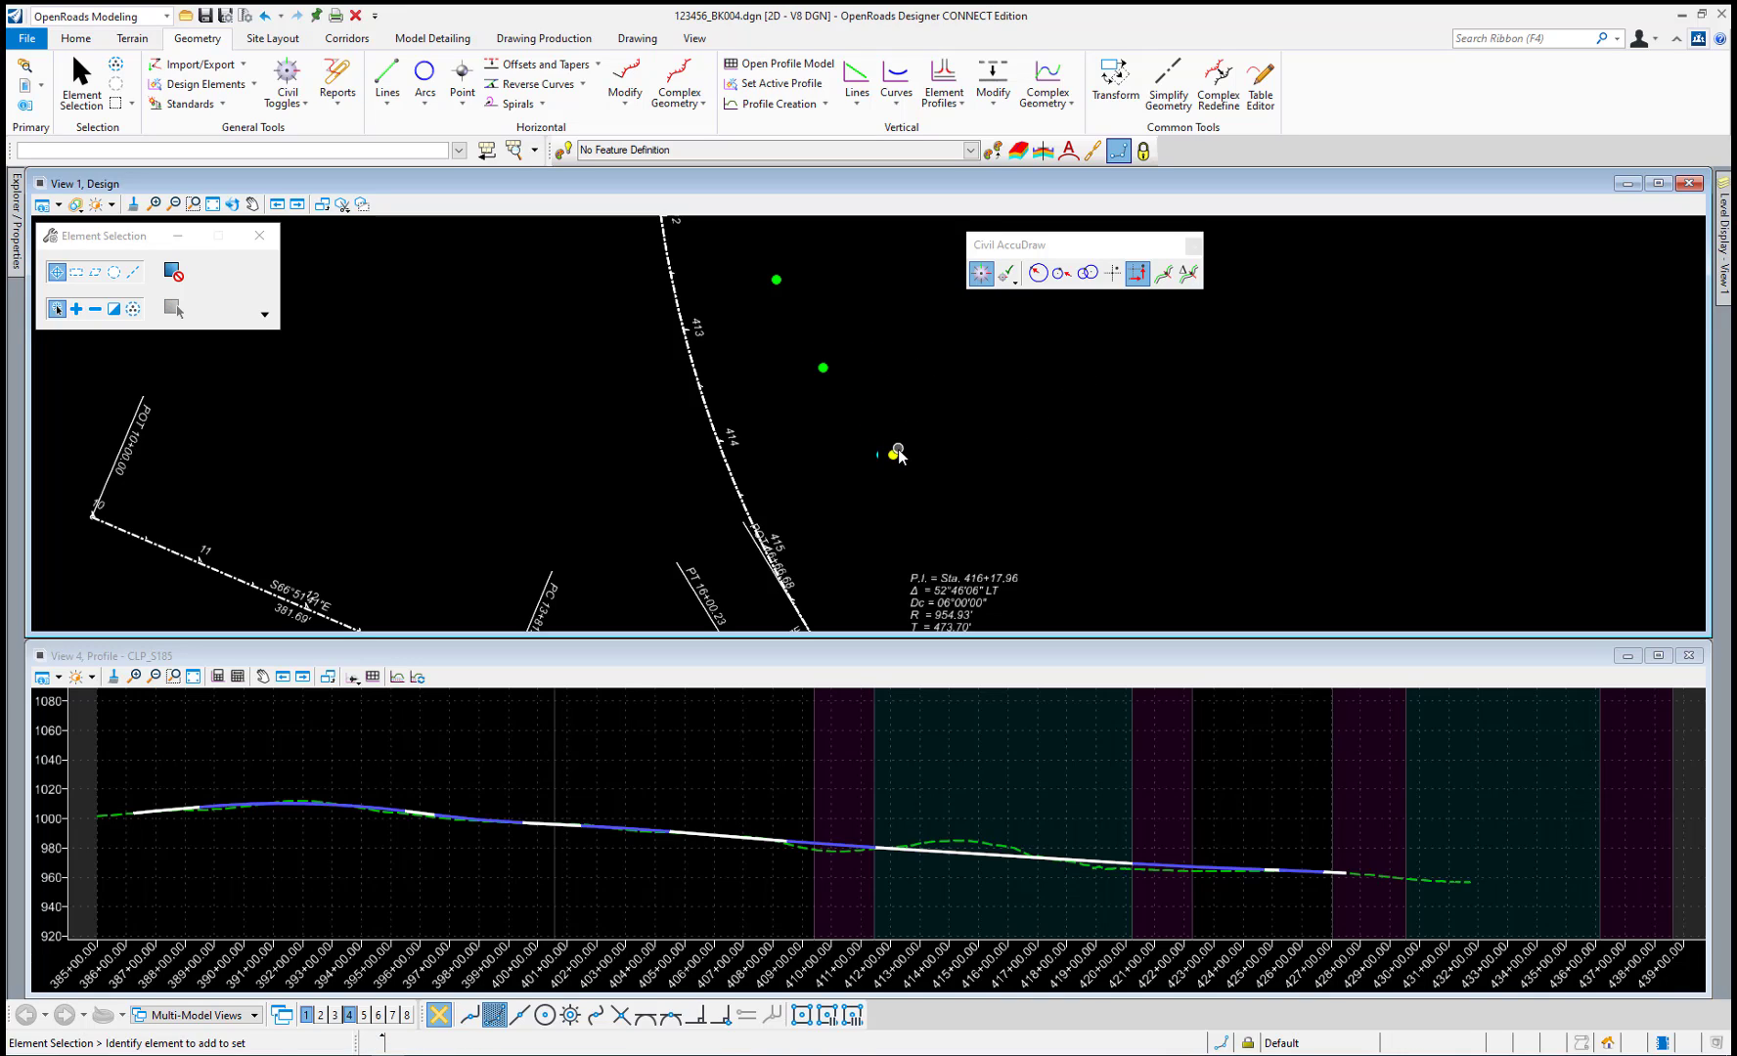
{"action": "left_click", "coordinate": [823, 368]}
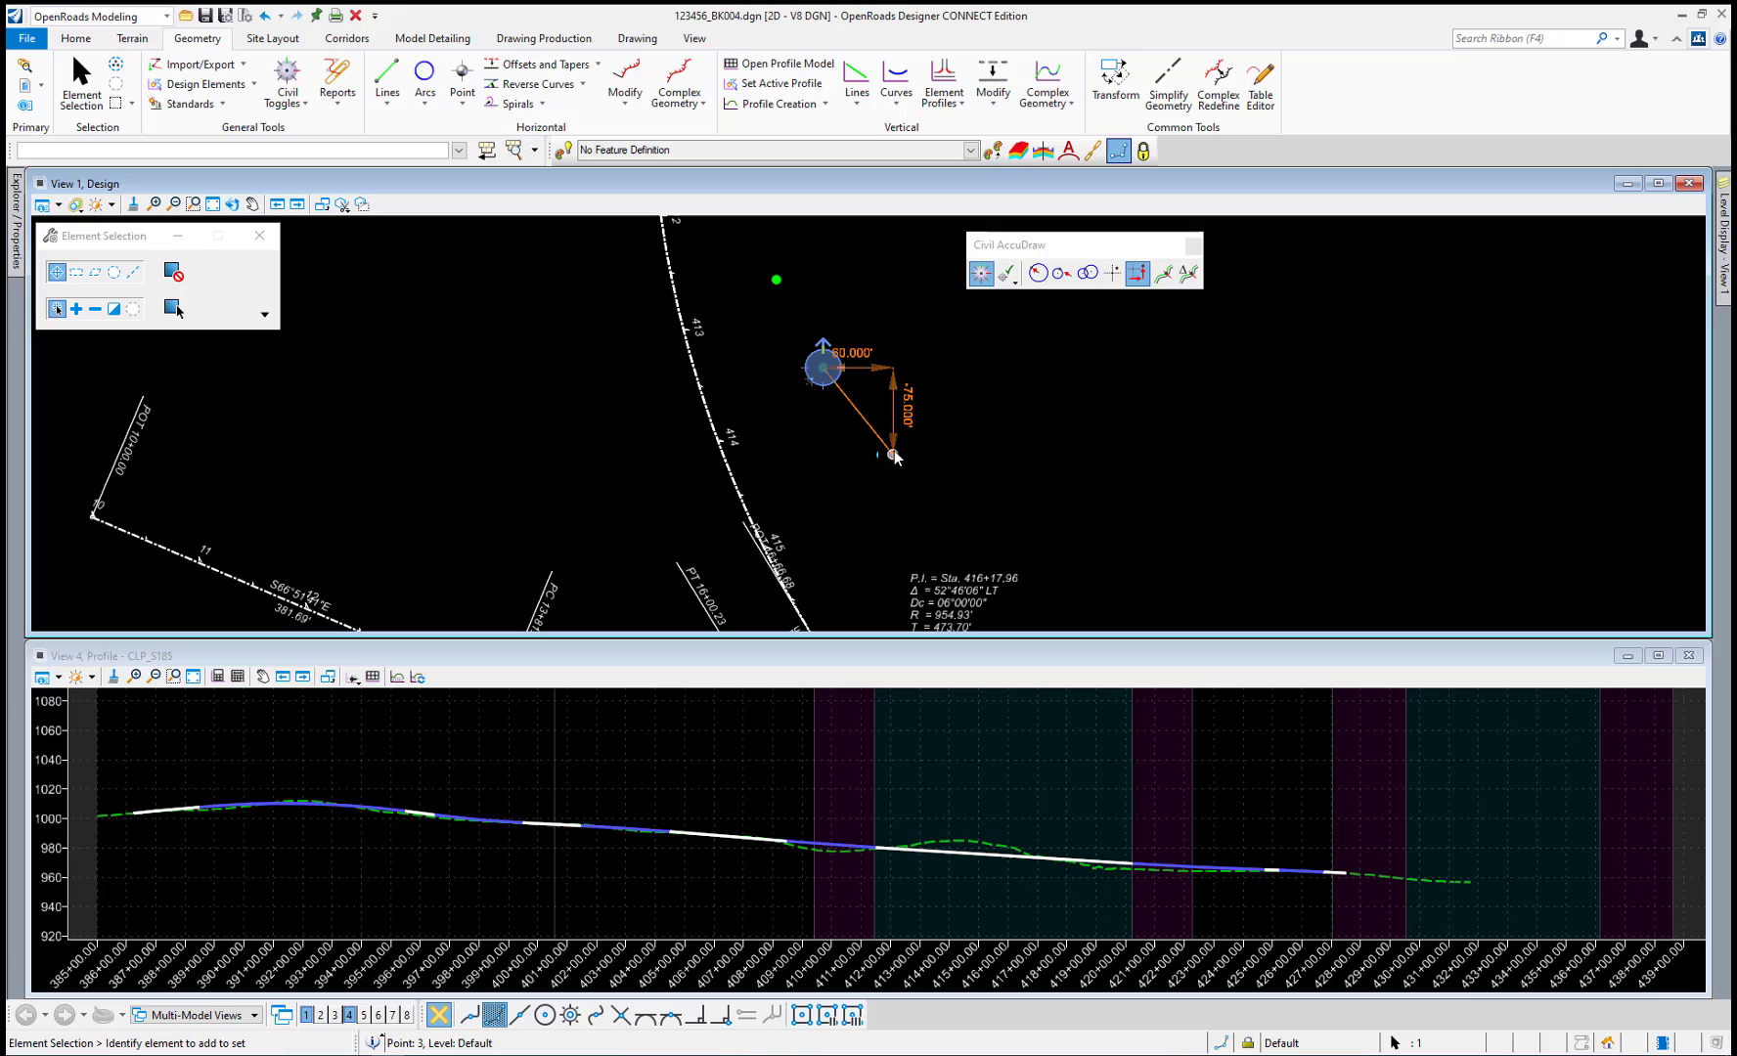
{"action": "left_click", "coordinate": [859, 352]}
{"action": "type", "text": "50.000'"}
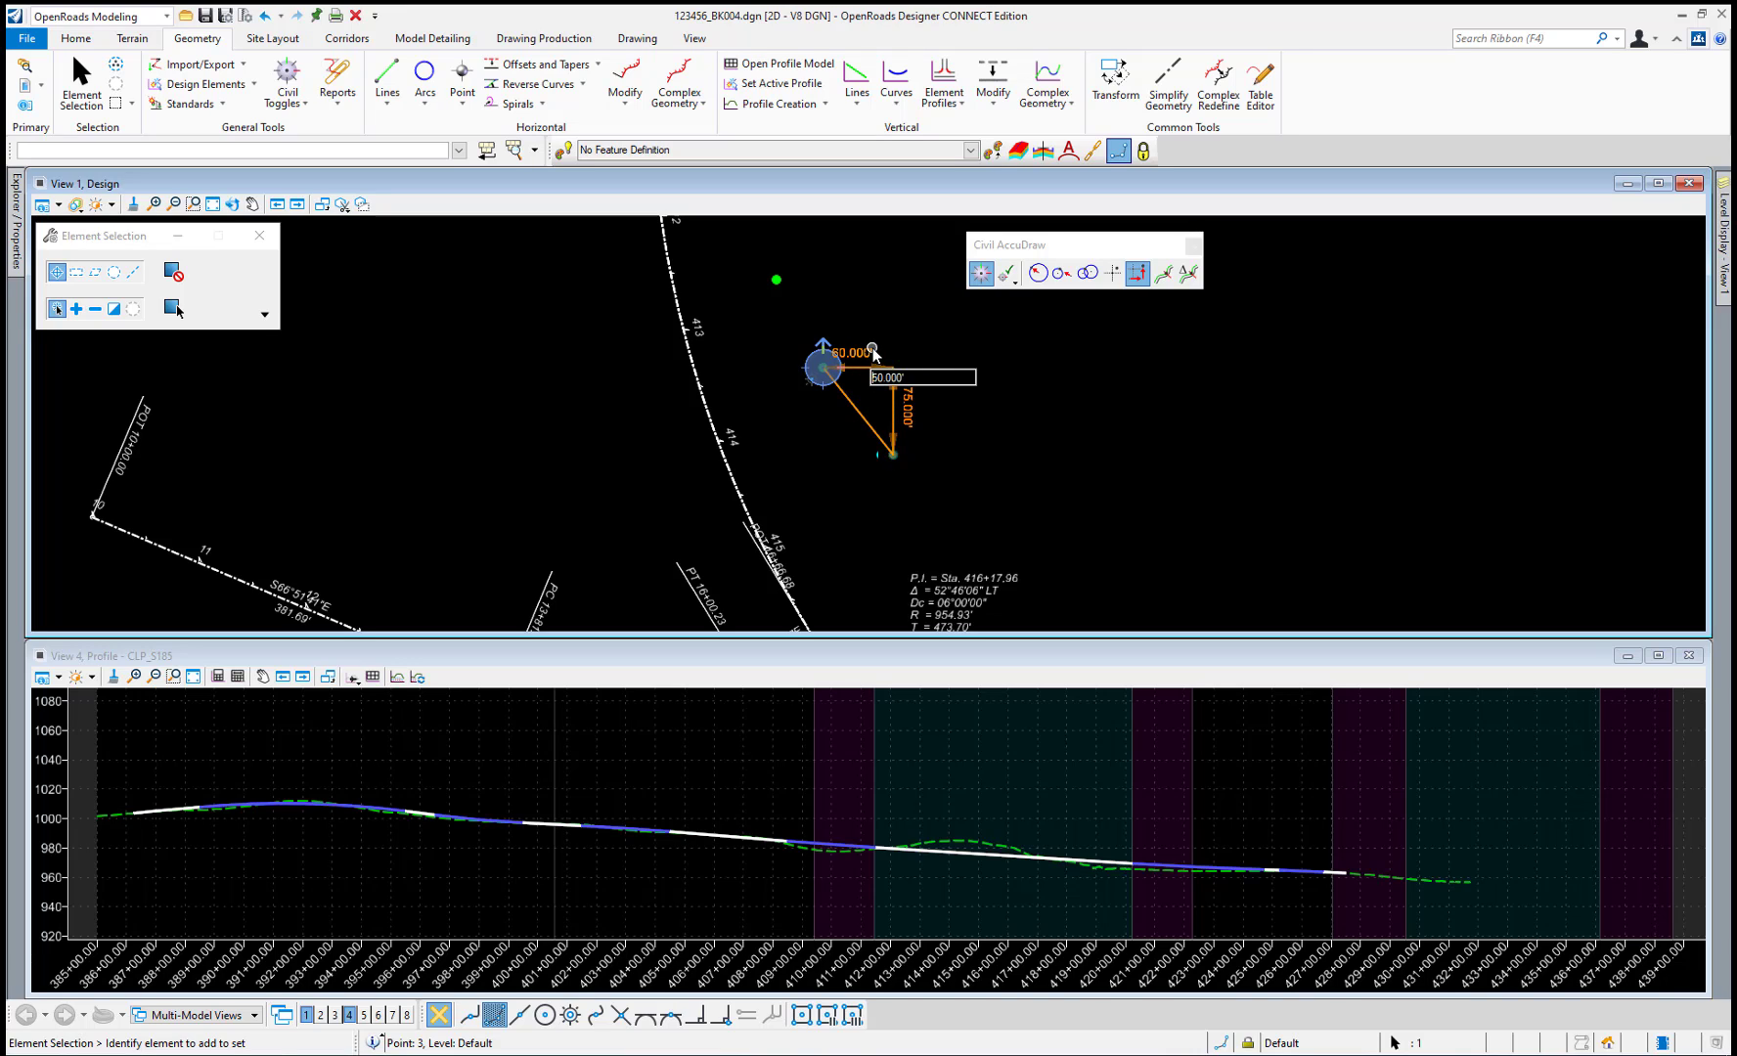
{"action": "key", "text": "Return"}
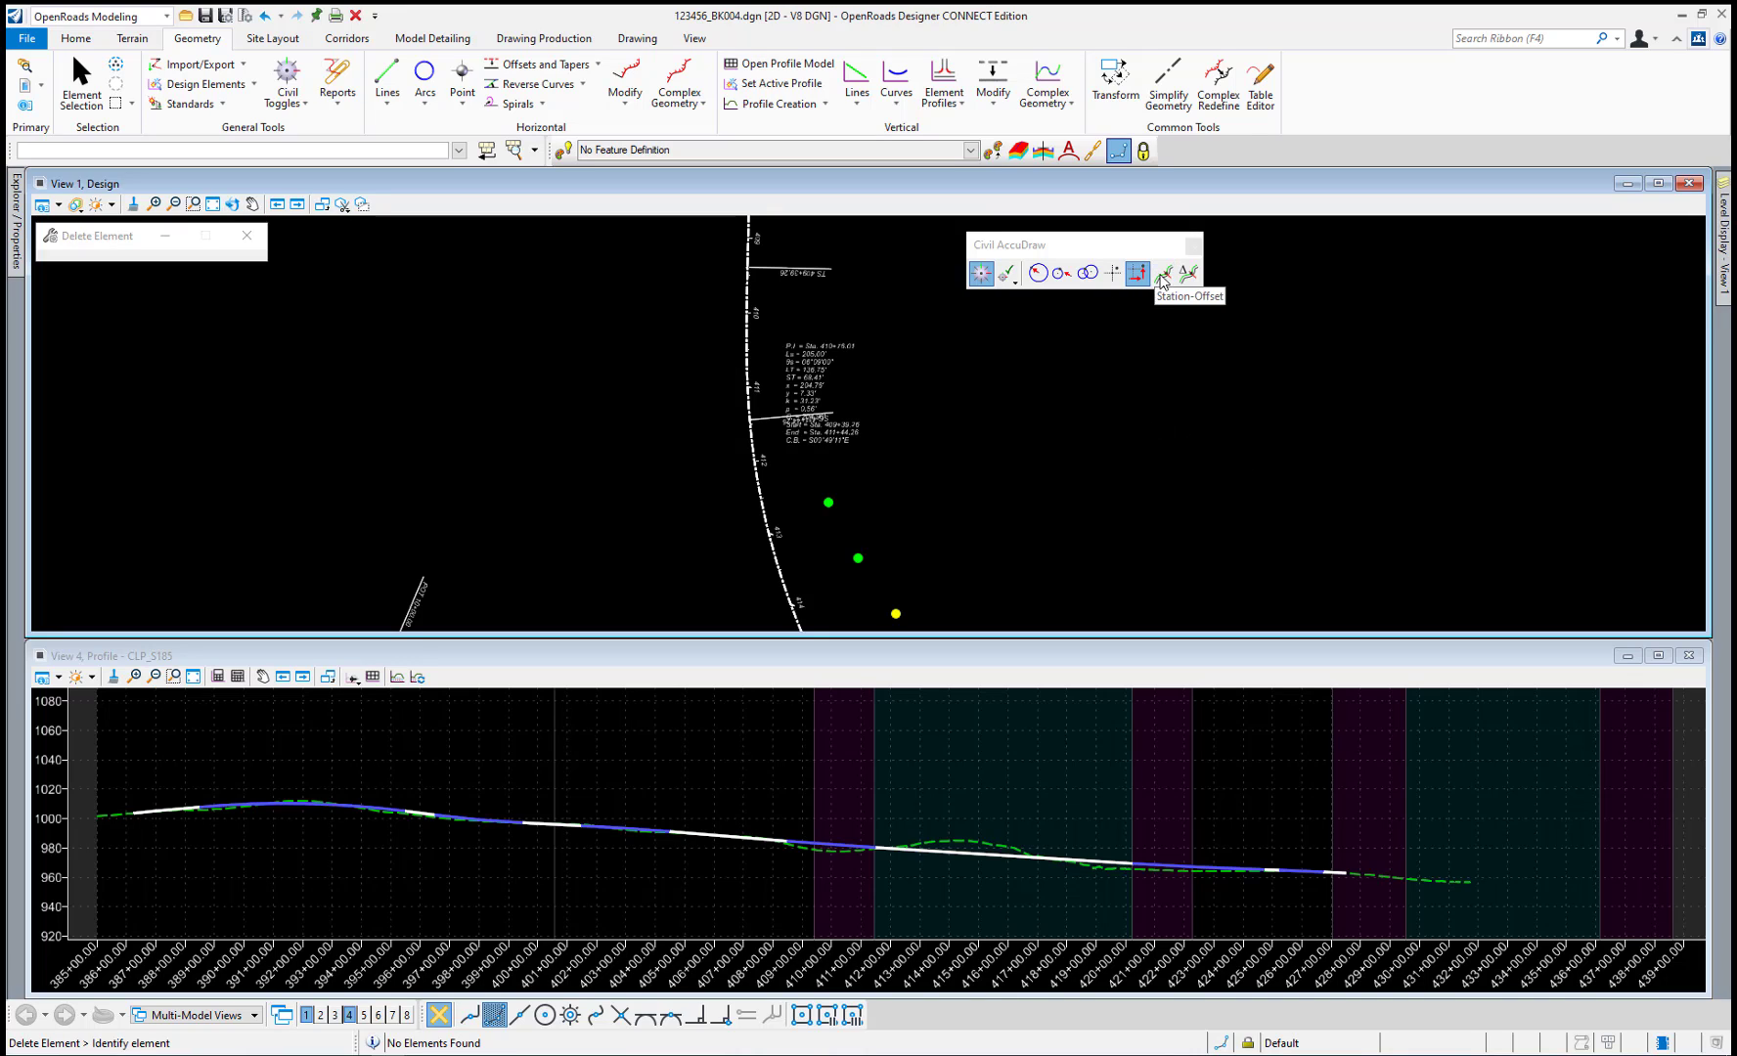
Set Civil AccuDraw to Station-Offset and place a civil point at Station 410+50, Offset 150.
{"action": "left_click", "coordinate": [1163, 274]}
{"action": "left_click", "coordinate": [454, 78]}
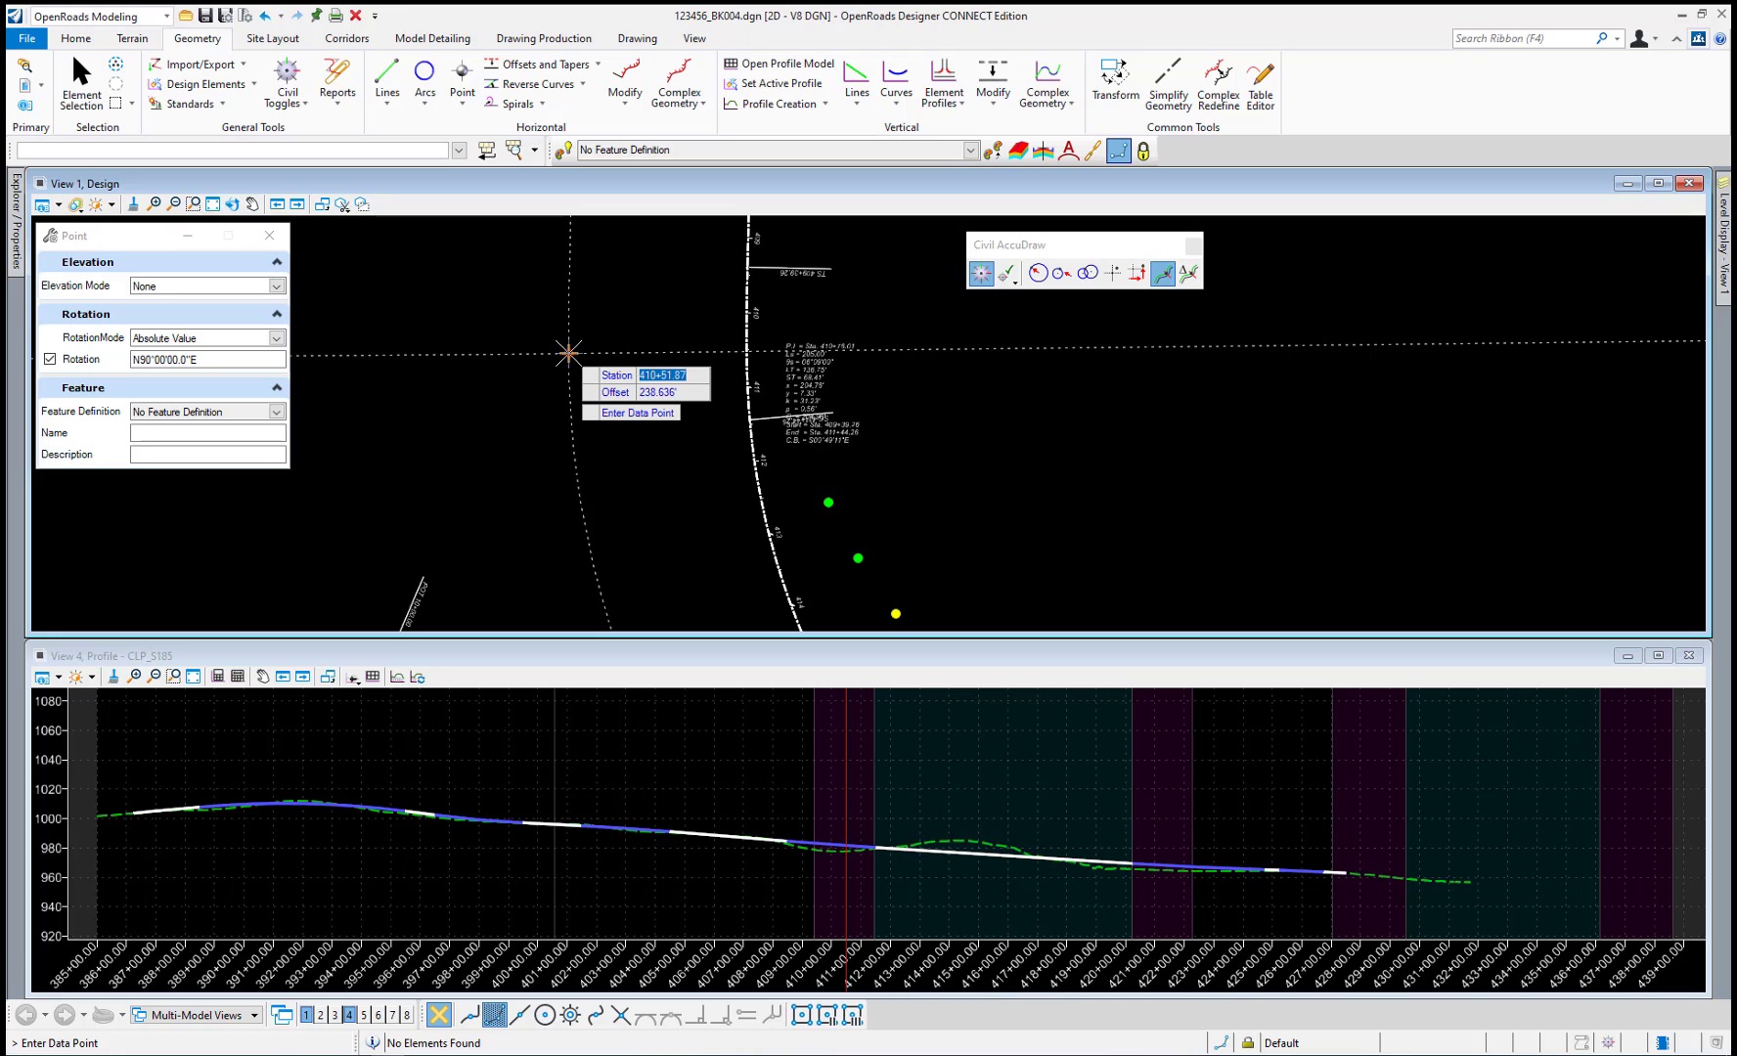
{"action": "type", "text": "4"}
{"action": "type", "text": "10"}
{"action": "type", "text": "+50"}
{"action": "key", "text": "Tab"}
{"action": "type", "text": "150"}
{"action": "key", "text": "Tab"}
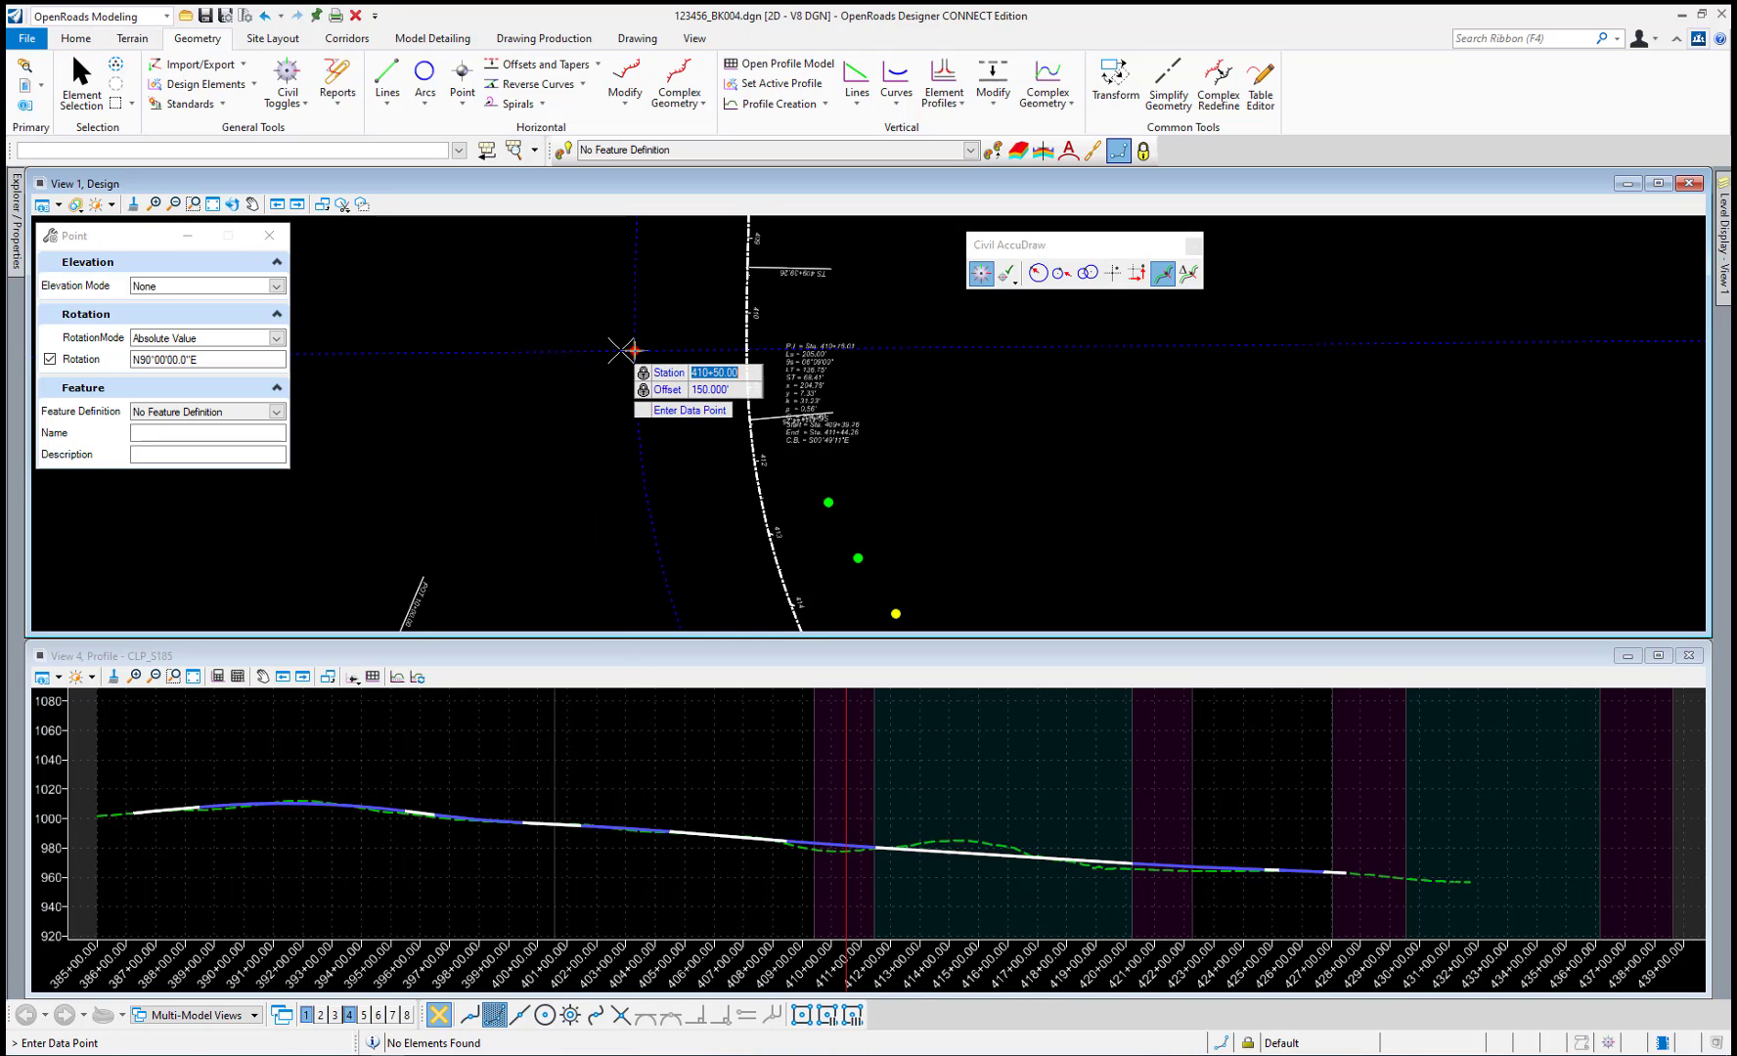
{"action": "left_click", "coordinate": [618, 401]}
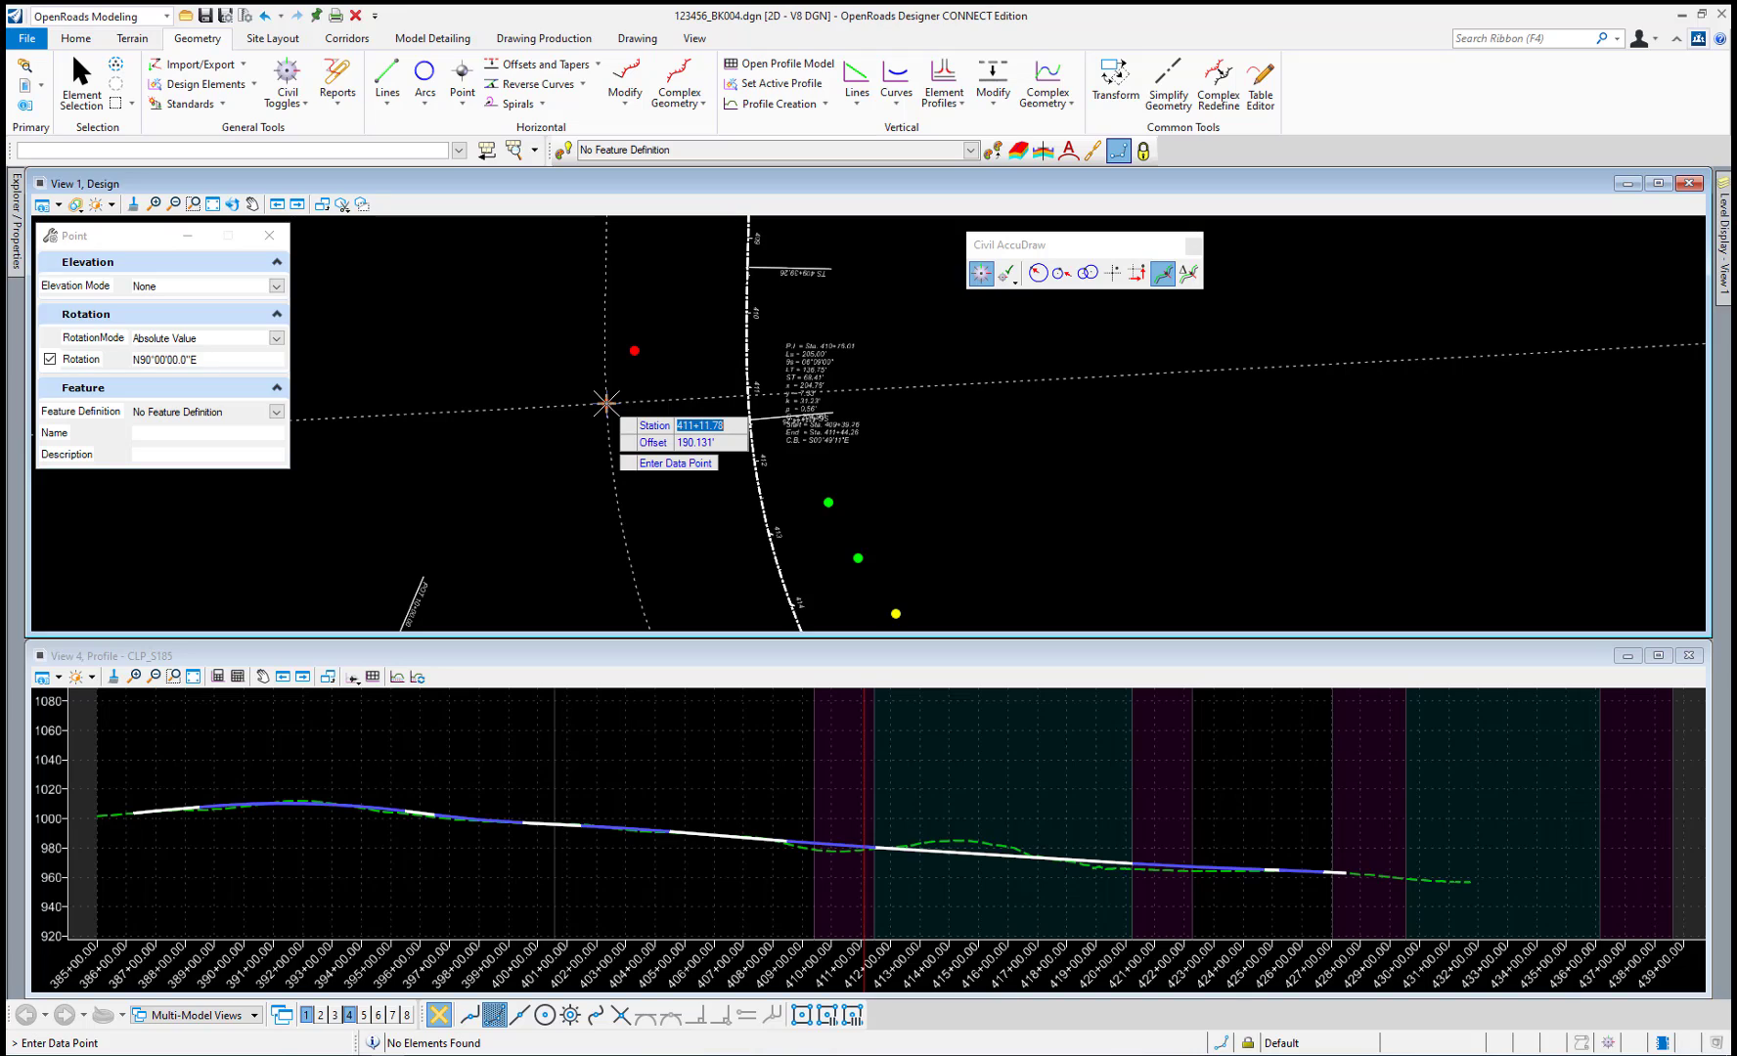
Place another civil point at Station 411+50, Offset 100 and end point placement.
{"action": "type", "text": "411+50"}
{"action": "key", "text": "Tab"}
{"action": "type", "text": "10000"}
{"action": "key", "text": "Return"}
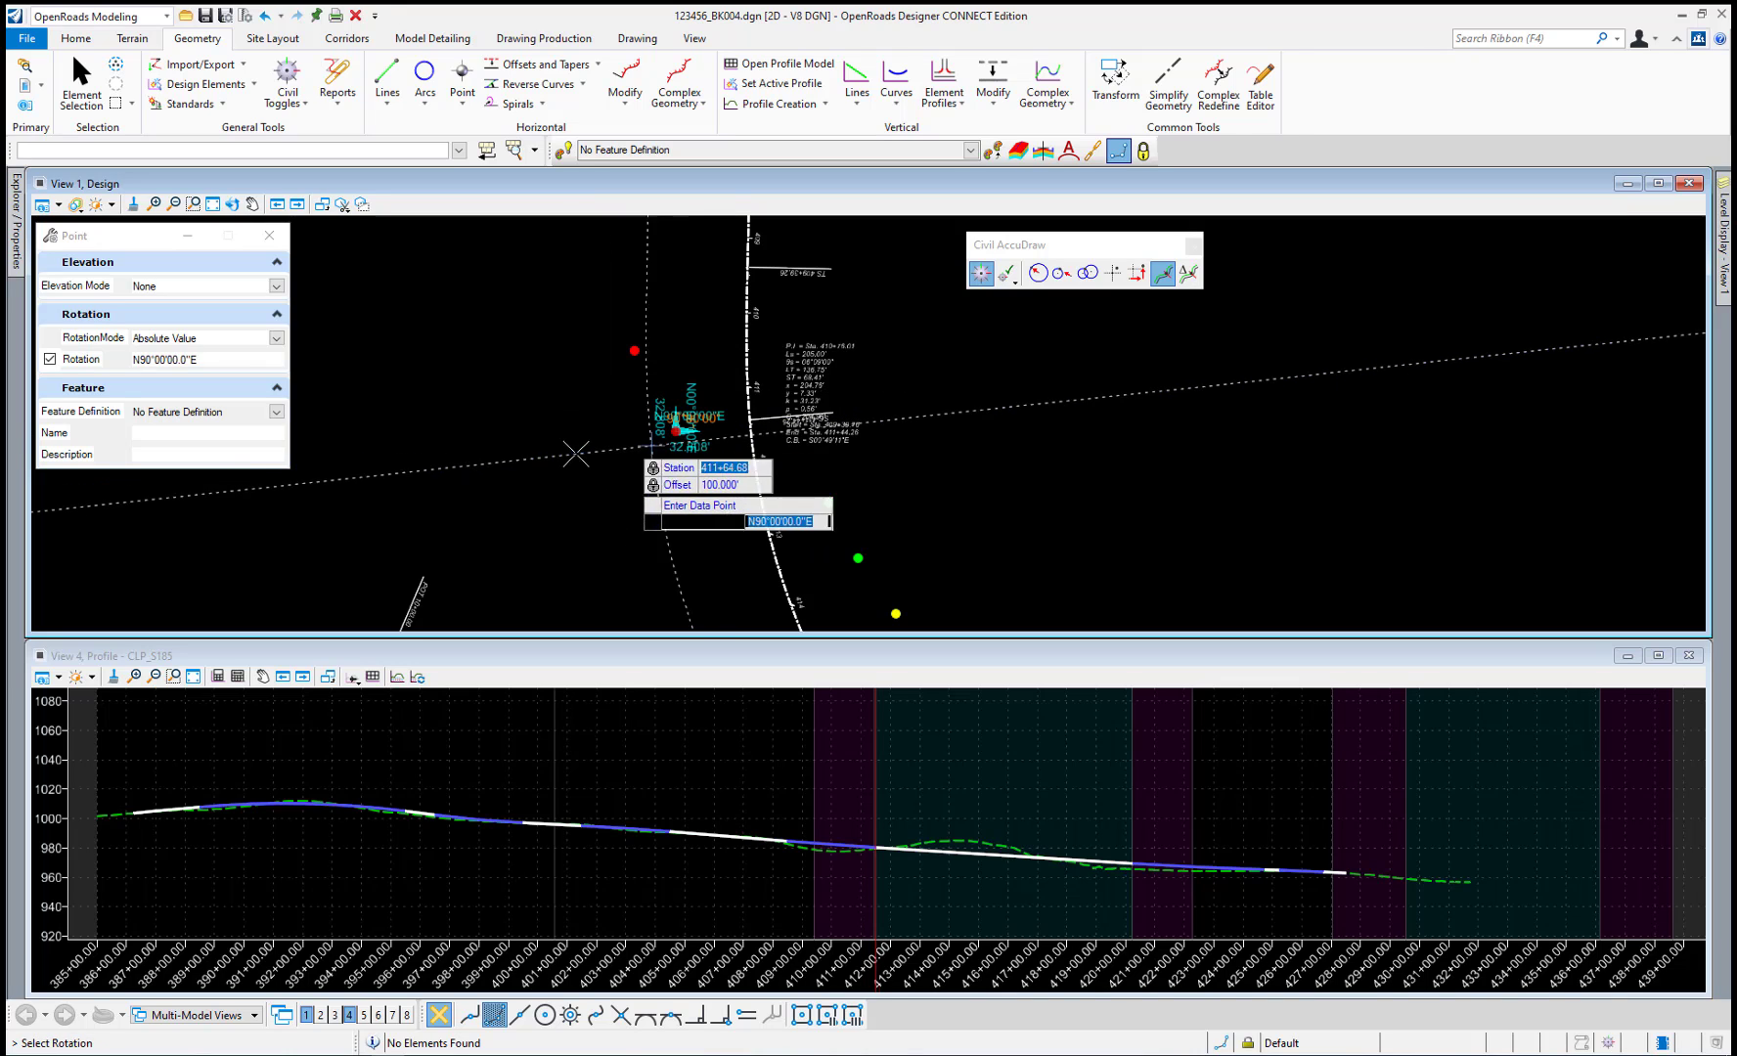
{"action": "left_click", "coordinate": [600, 451]}
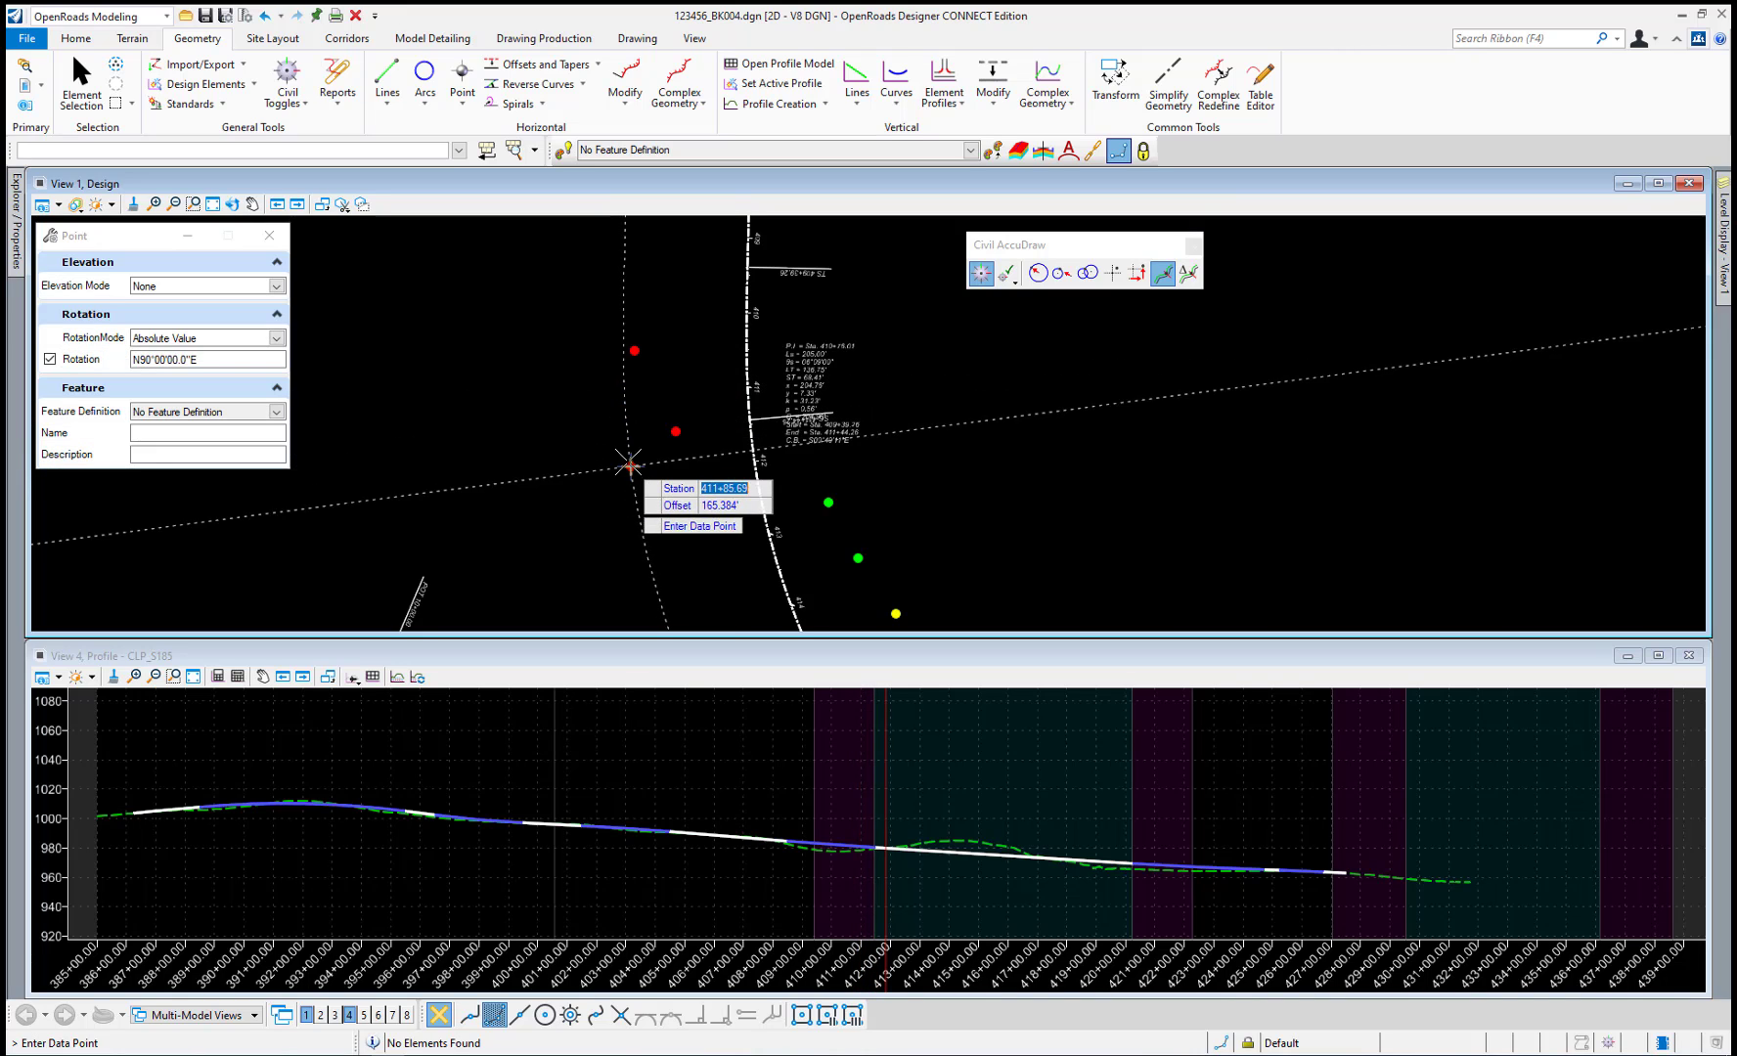
{"action": "key", "text": "Escape"}
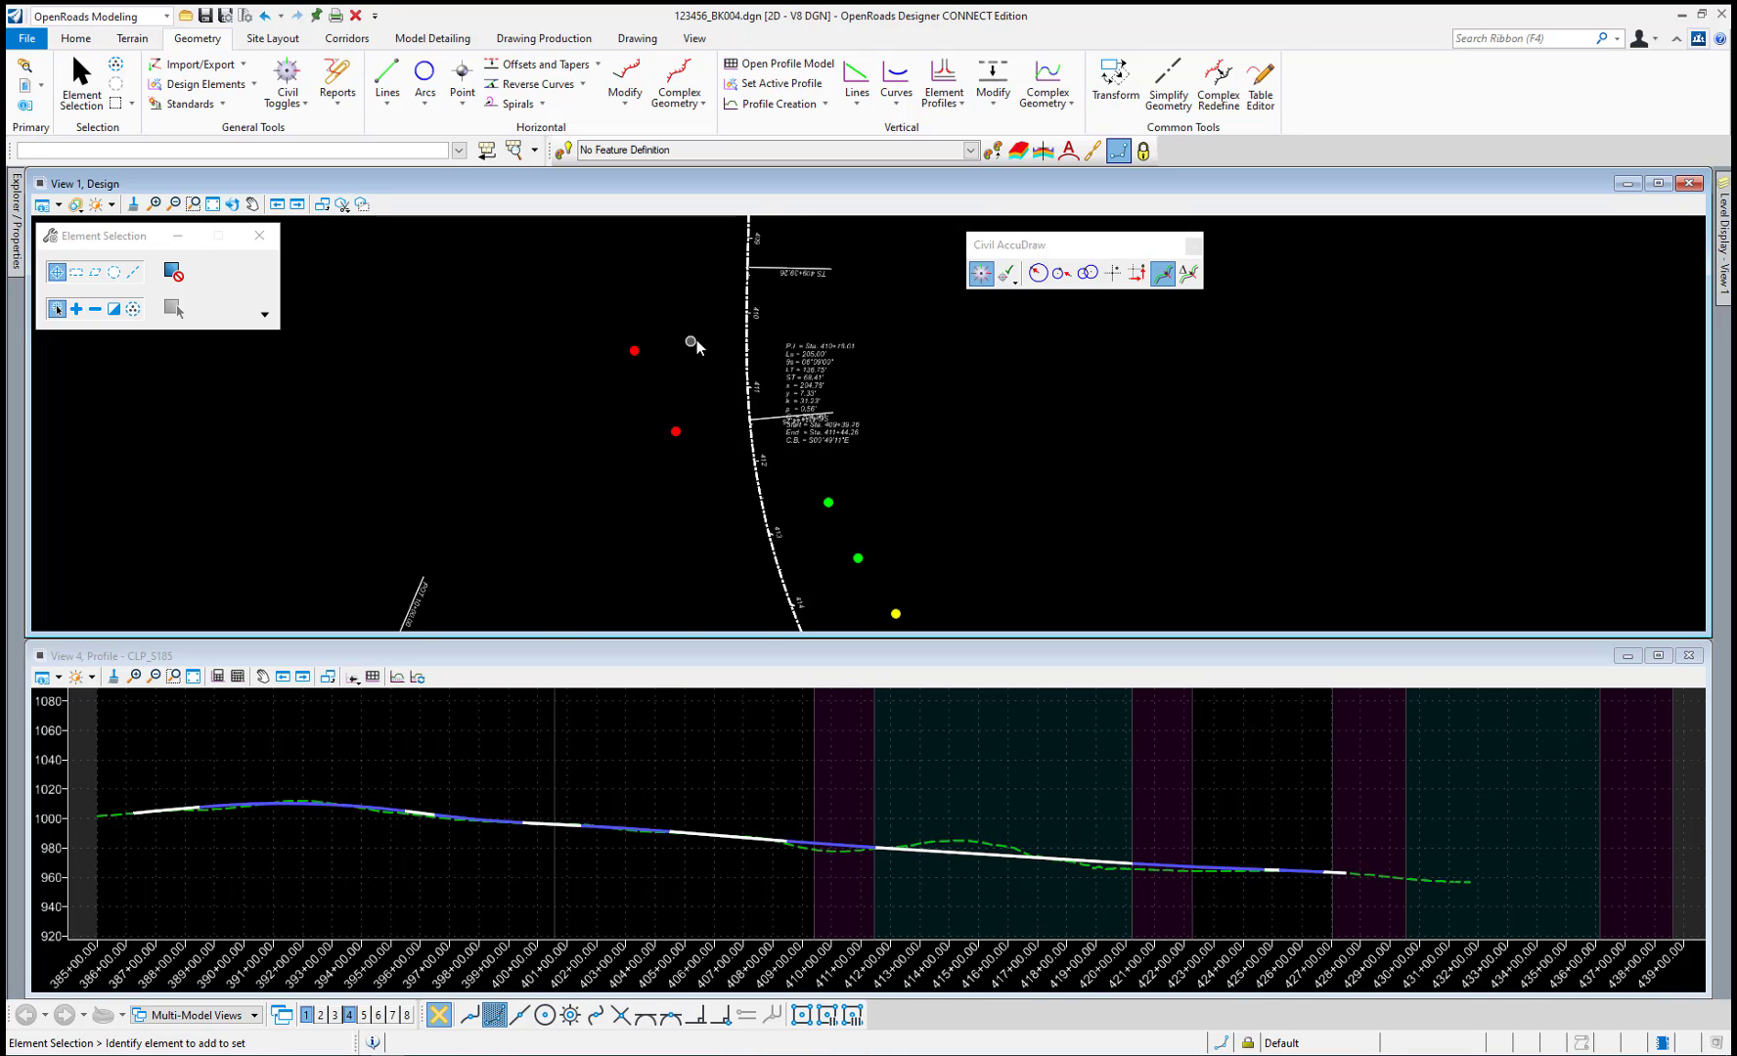
Start a line and make the side-road alignment, stationed from 10+00, the station-offset reference.
{"action": "scroll", "coordinate": [700, 333], "scroll_direction": "down", "scroll_amount": 3}
{"action": "scroll", "coordinate": [697, 592], "scroll_direction": "up", "scroll_amount": 2}
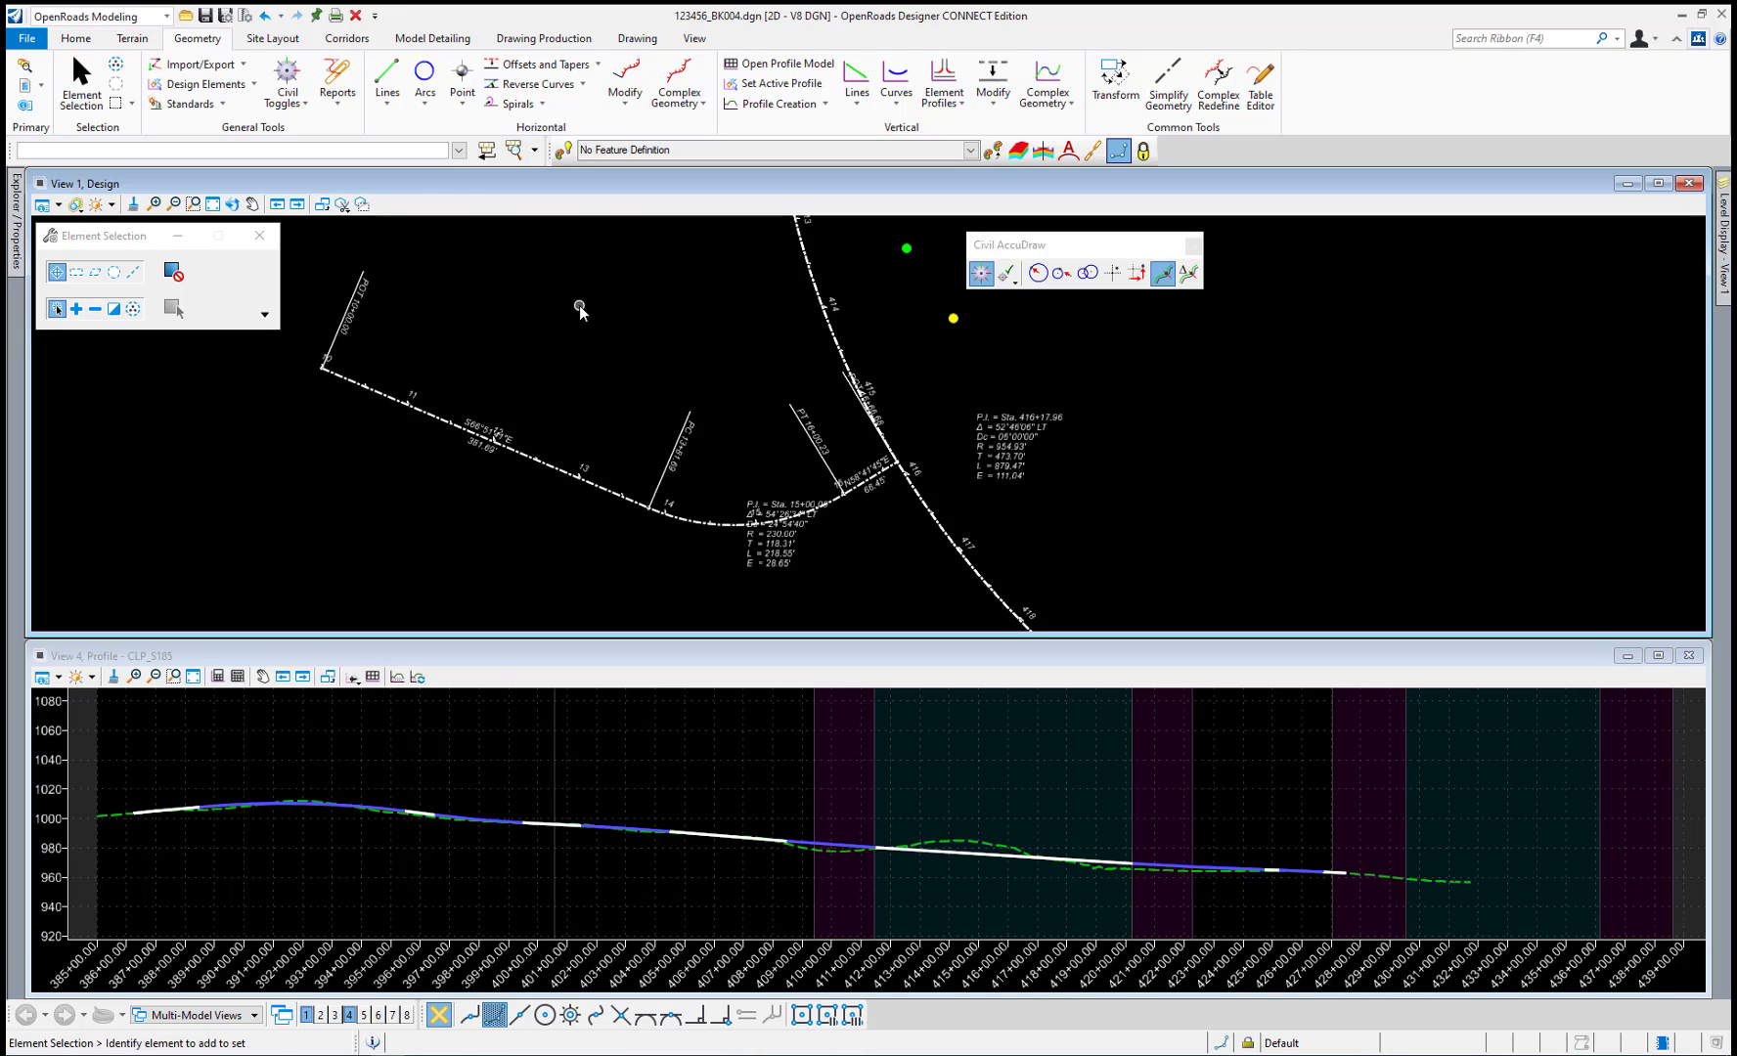
{"action": "left_click", "coordinate": [459, 150]}
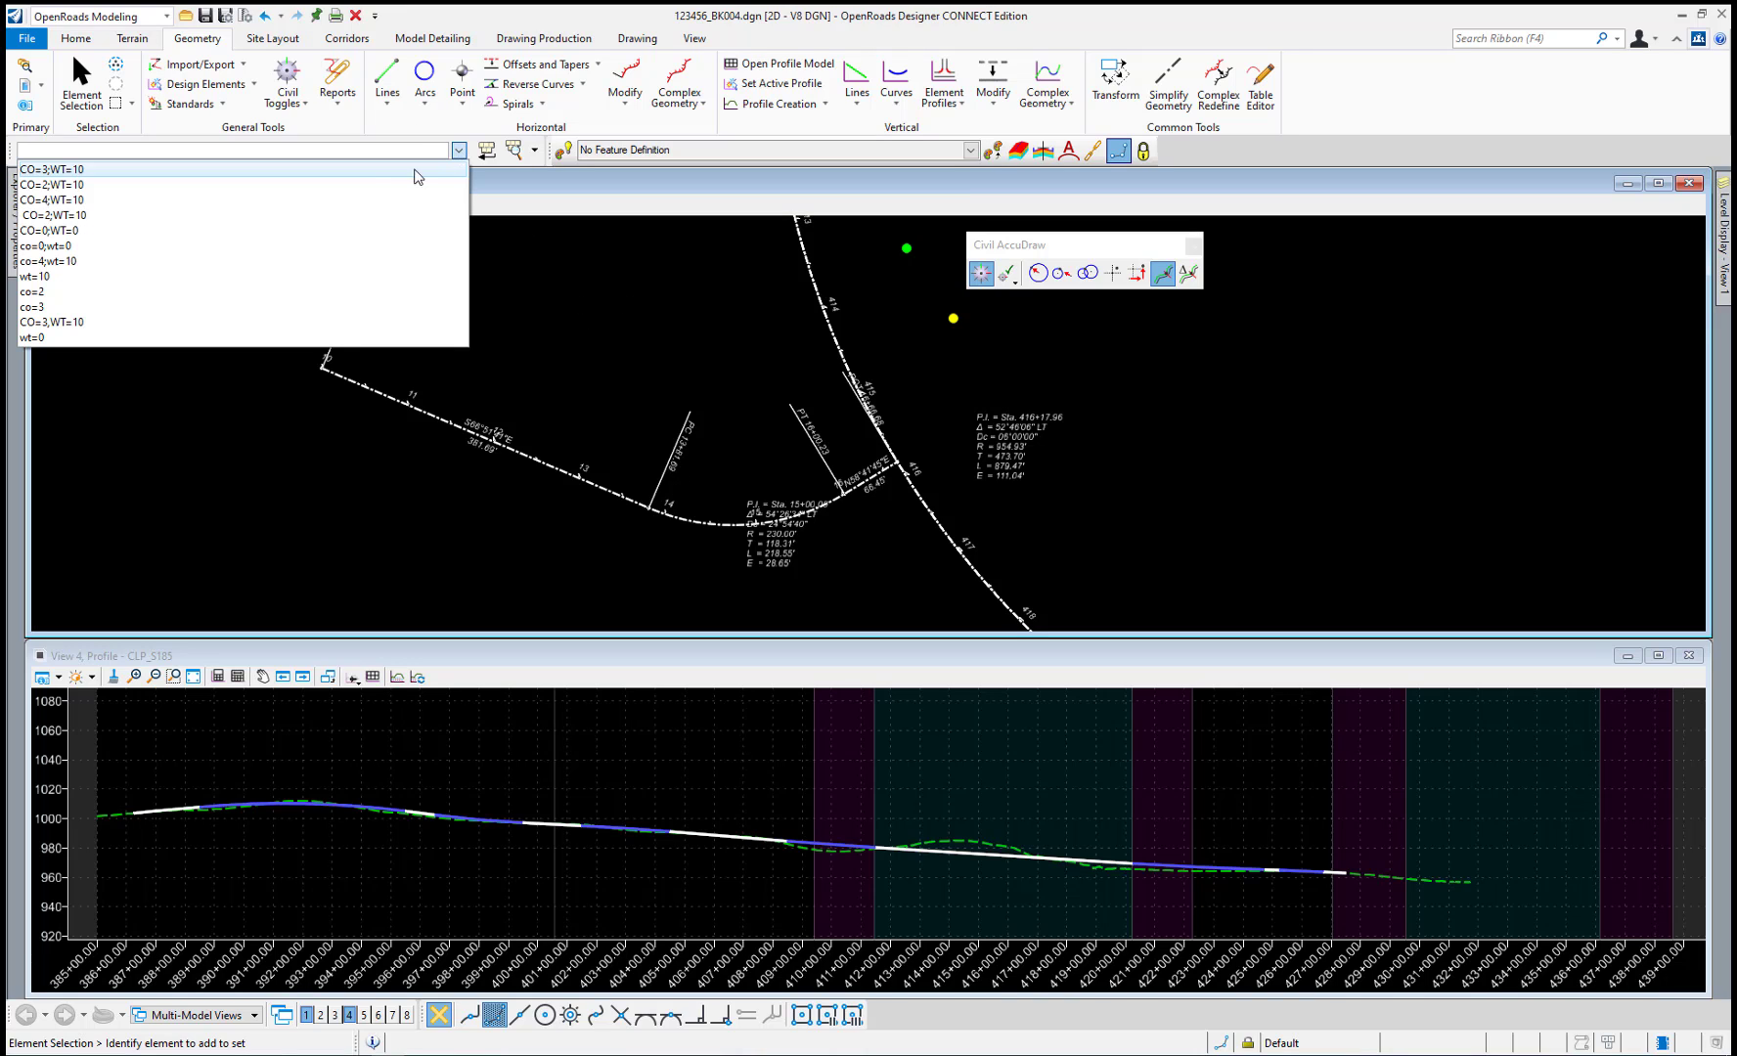
{"action": "left_click", "coordinate": [204, 220]}
{"action": "left_click", "coordinate": [388, 72]}
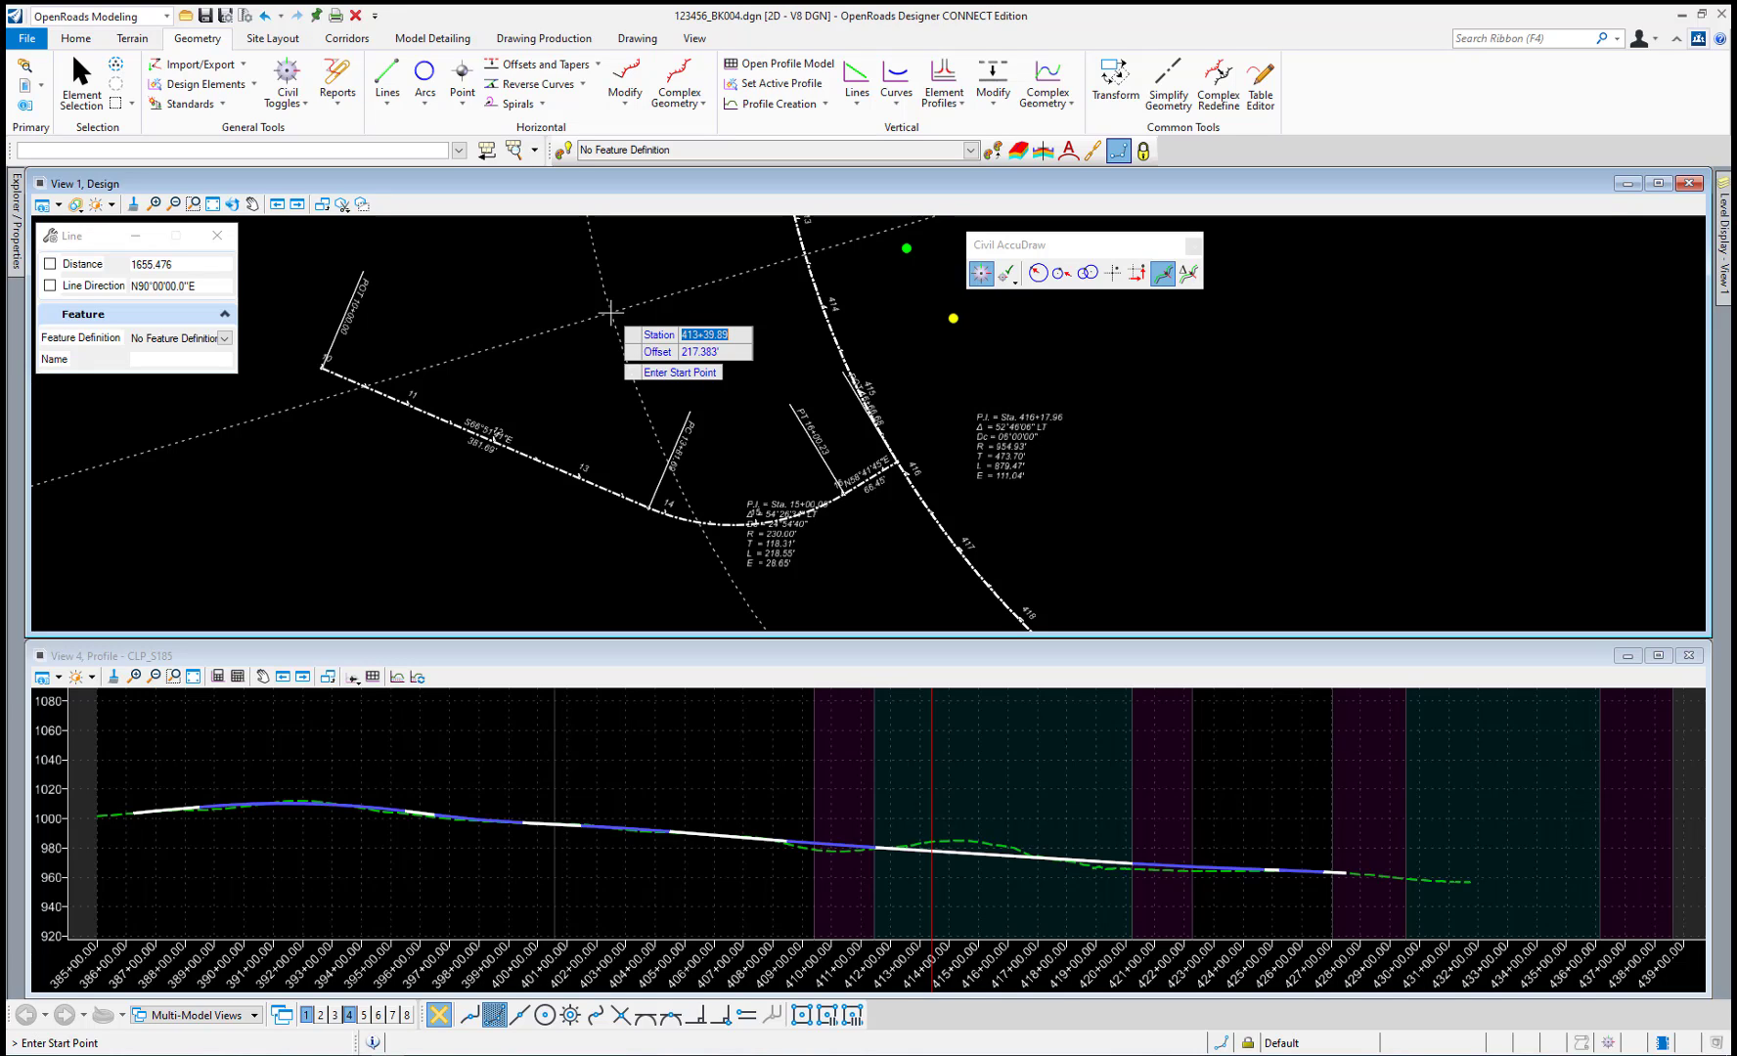
{"action": "type", "text": "1500"}
{"action": "key", "text": "Tab"}
{"action": "key", "text": "o"}
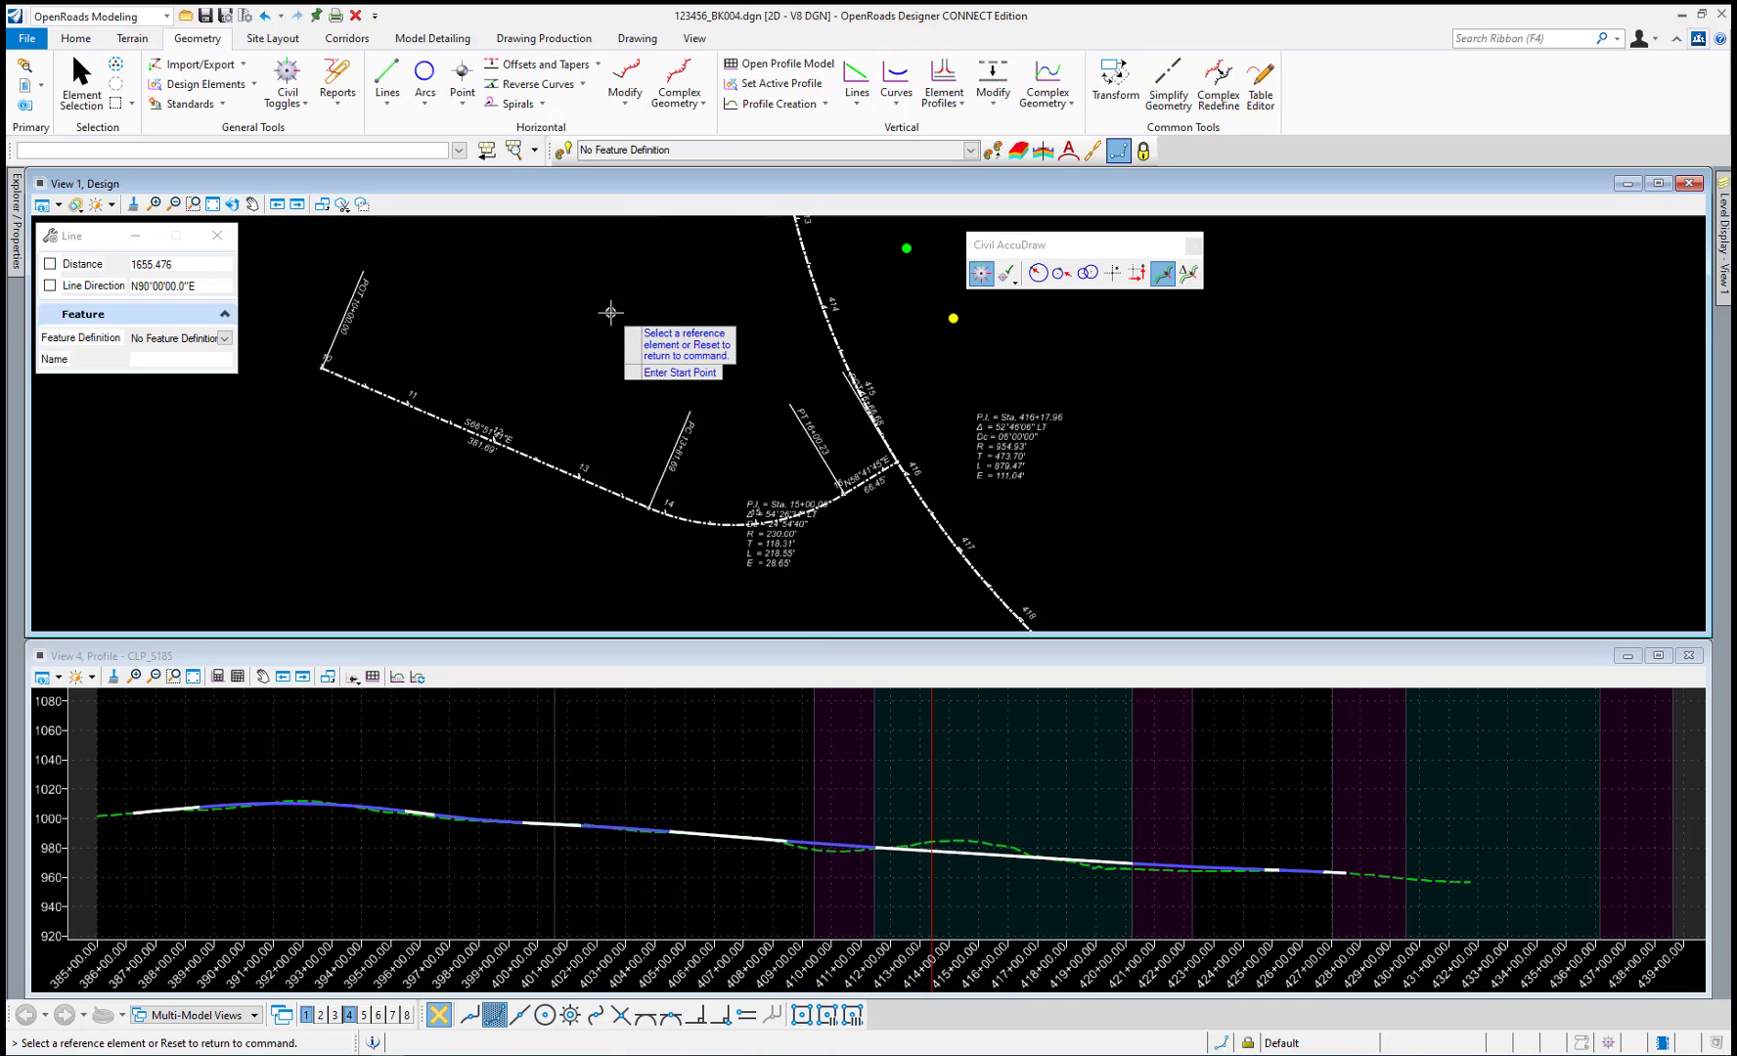
{"action": "left_click", "coordinate": [606, 487]}
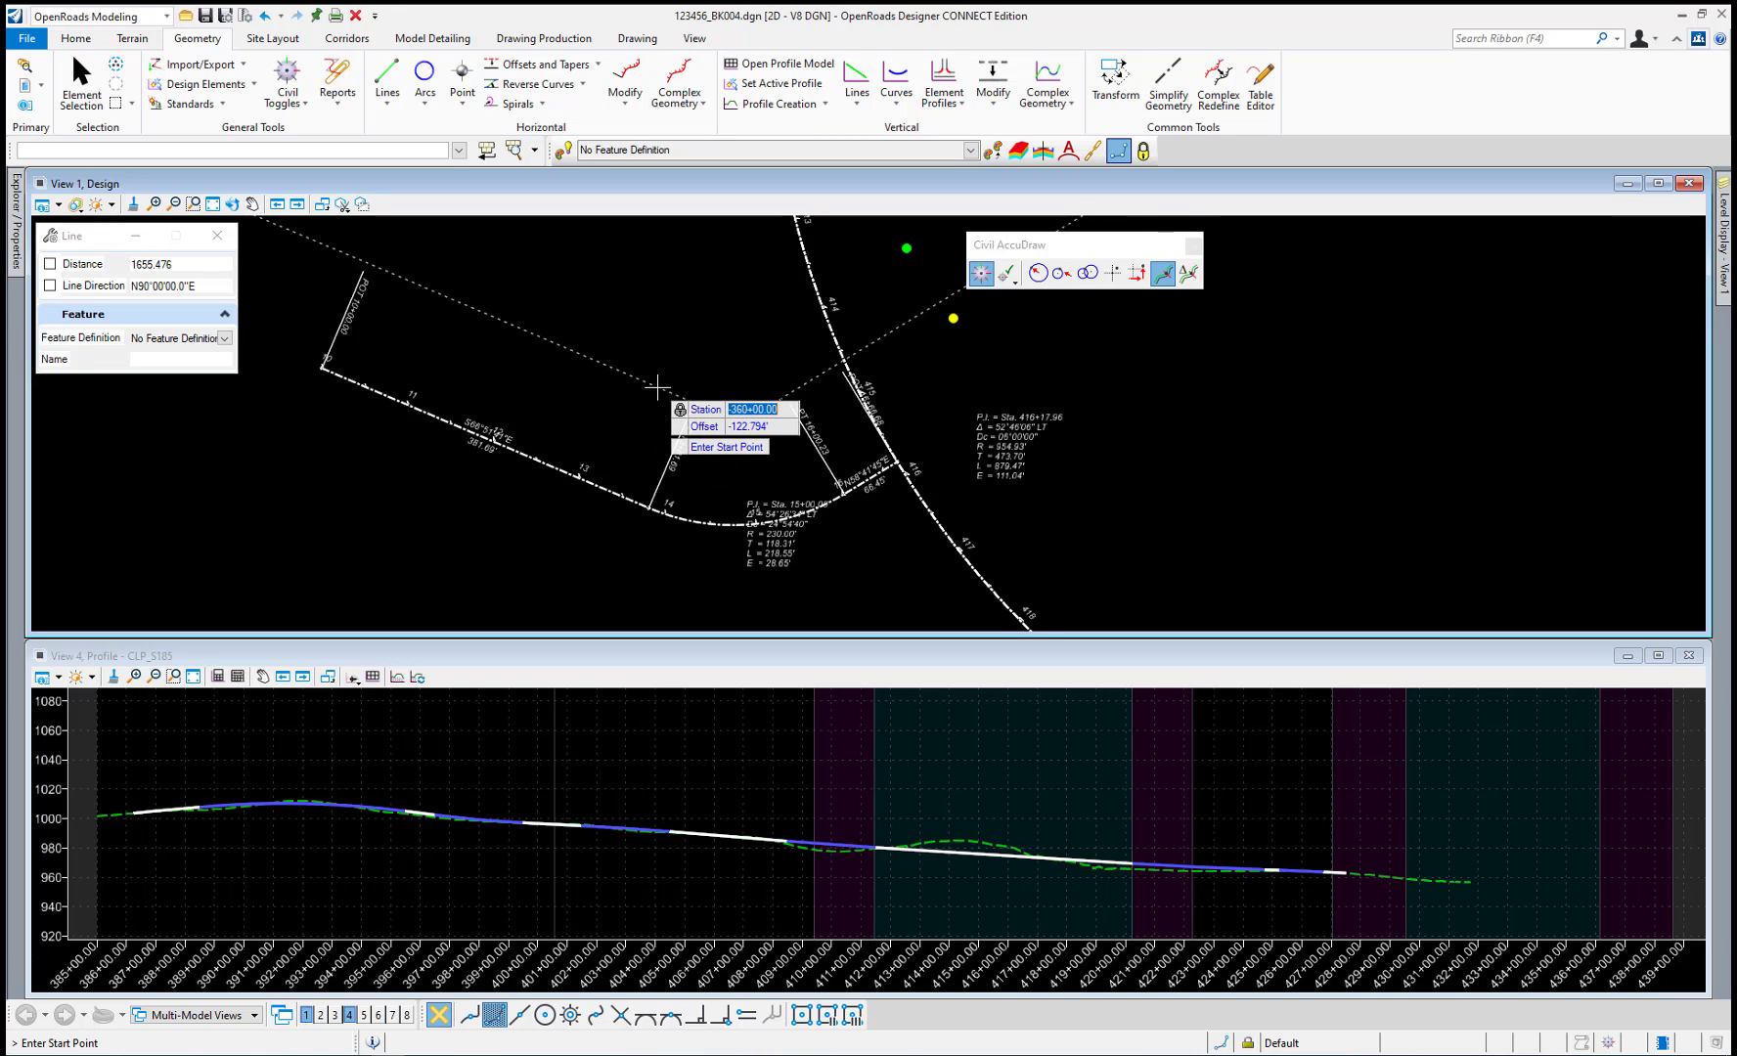
Place the line's start point at Station 15+00, Offset -100 from the side-road alignment.
{"action": "type", "text": "1500"}
{"action": "key", "text": "Tab"}
{"action": "type", "text": "-100"}
{"action": "key", "text": "Tab"}
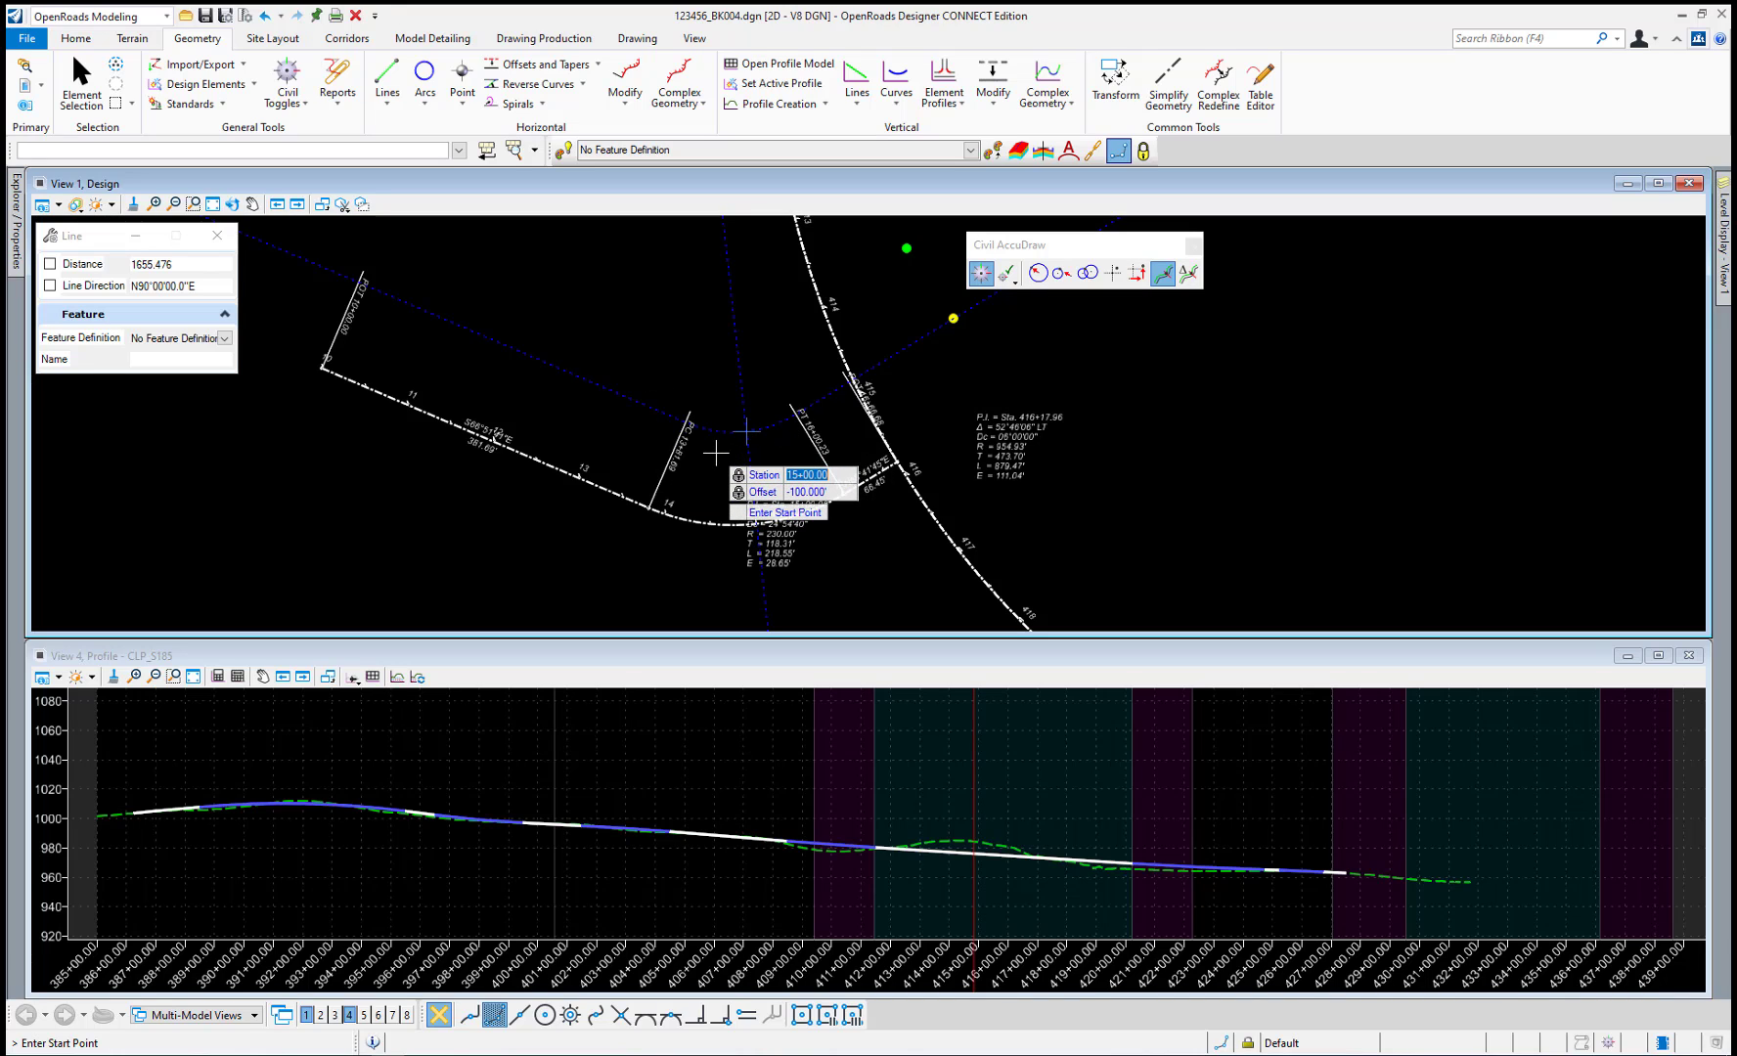
{"action": "left_click", "coordinate": [719, 455]}
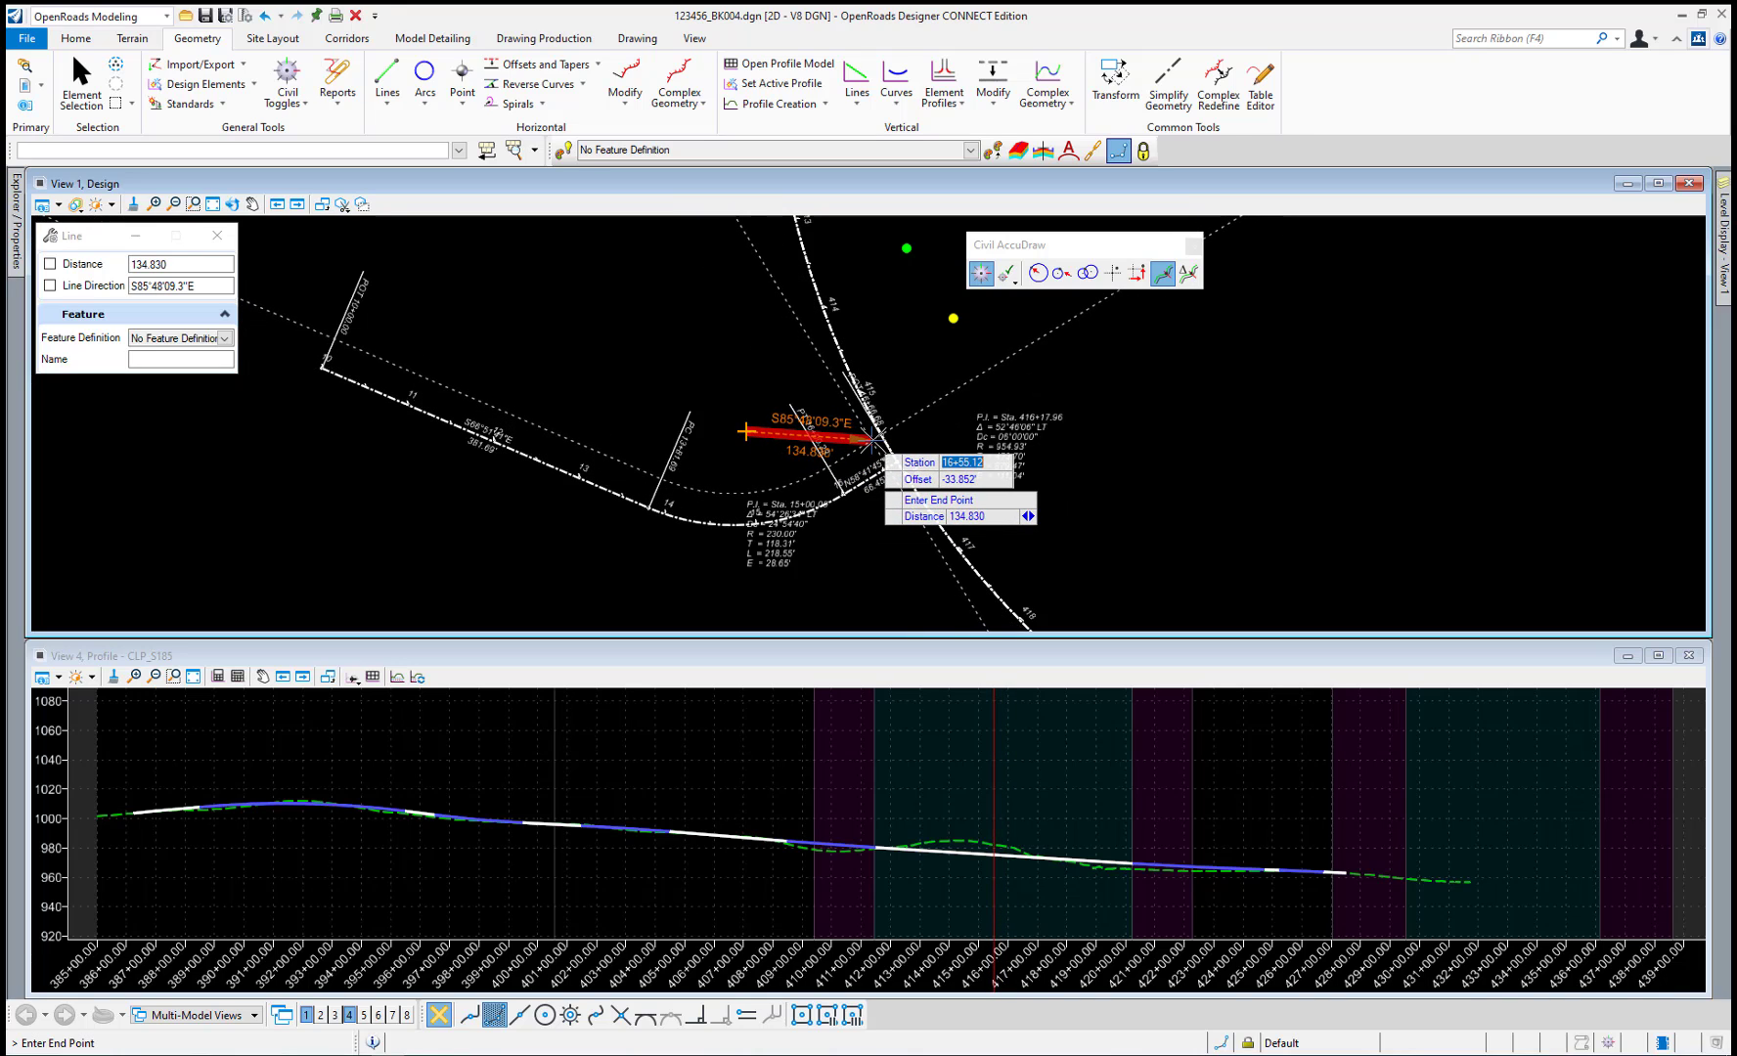
Make the main alignment CLP_S185 the station-offset reference for the line's end point.
{"action": "scroll", "coordinate": [1015, 395], "scroll_direction": "down", "scroll_amount": 2}
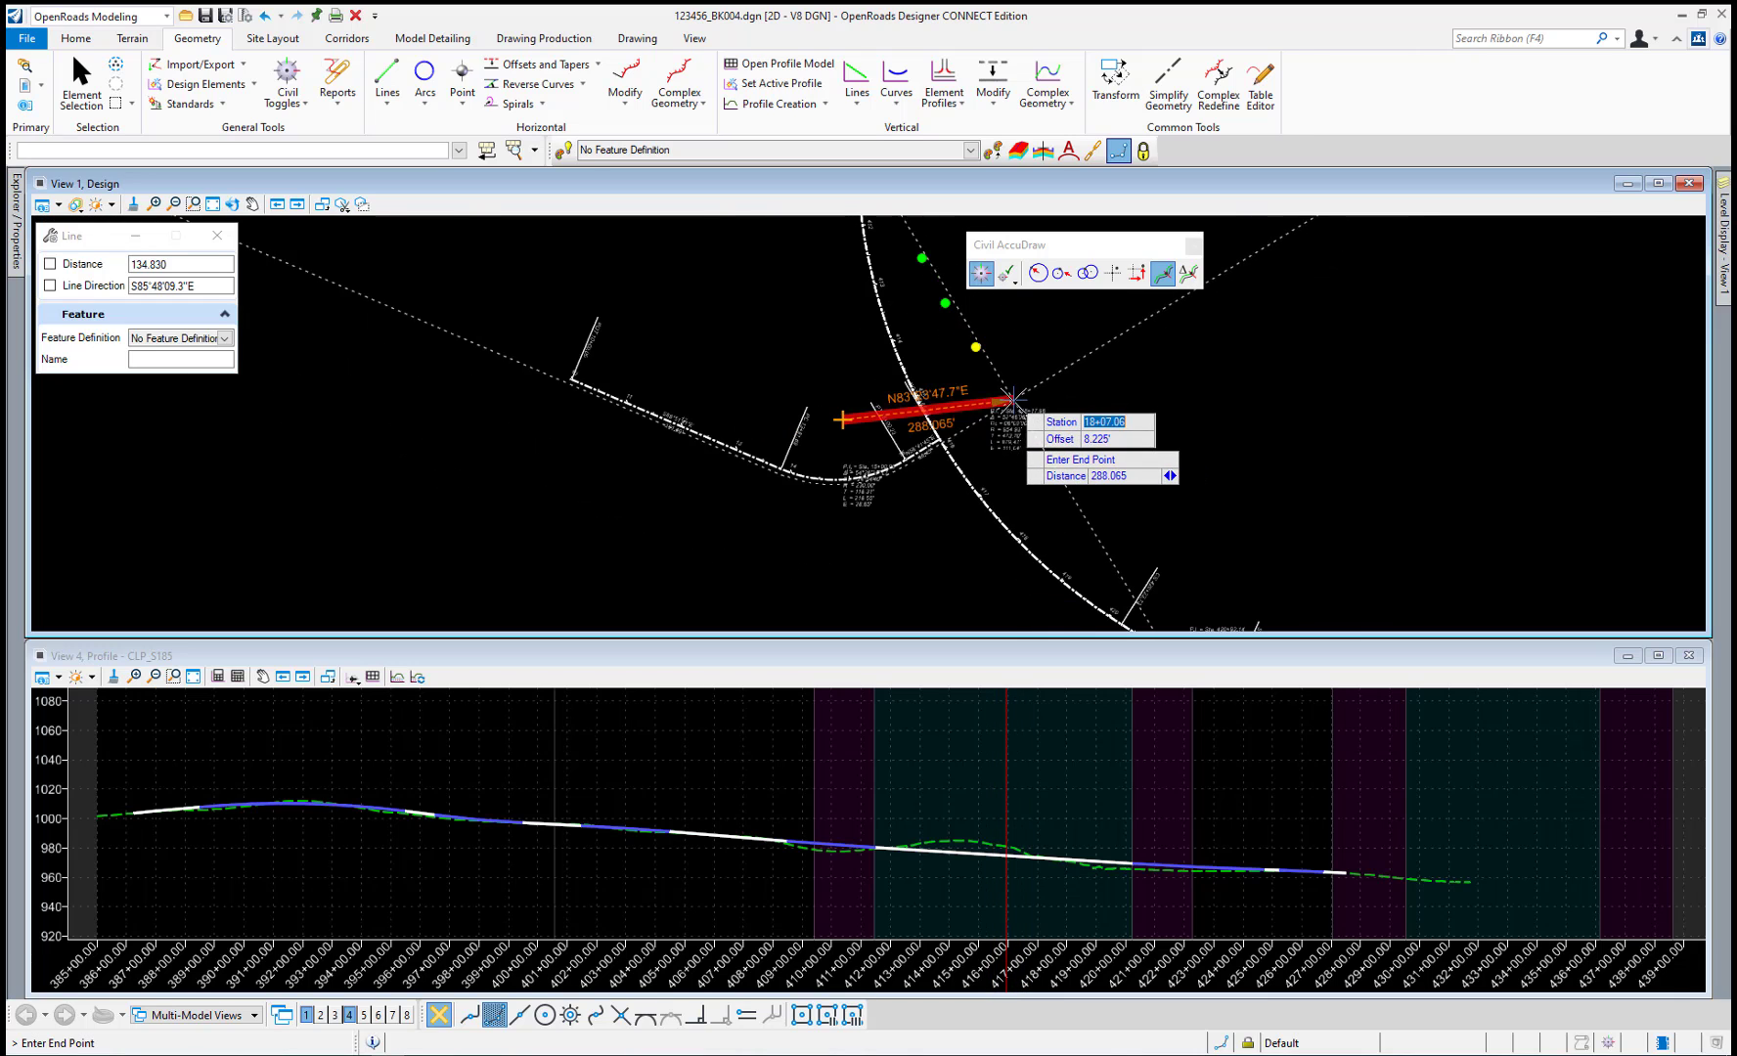
{"action": "scroll", "coordinate": [1126, 533], "scroll_direction": "up", "scroll_amount": 1}
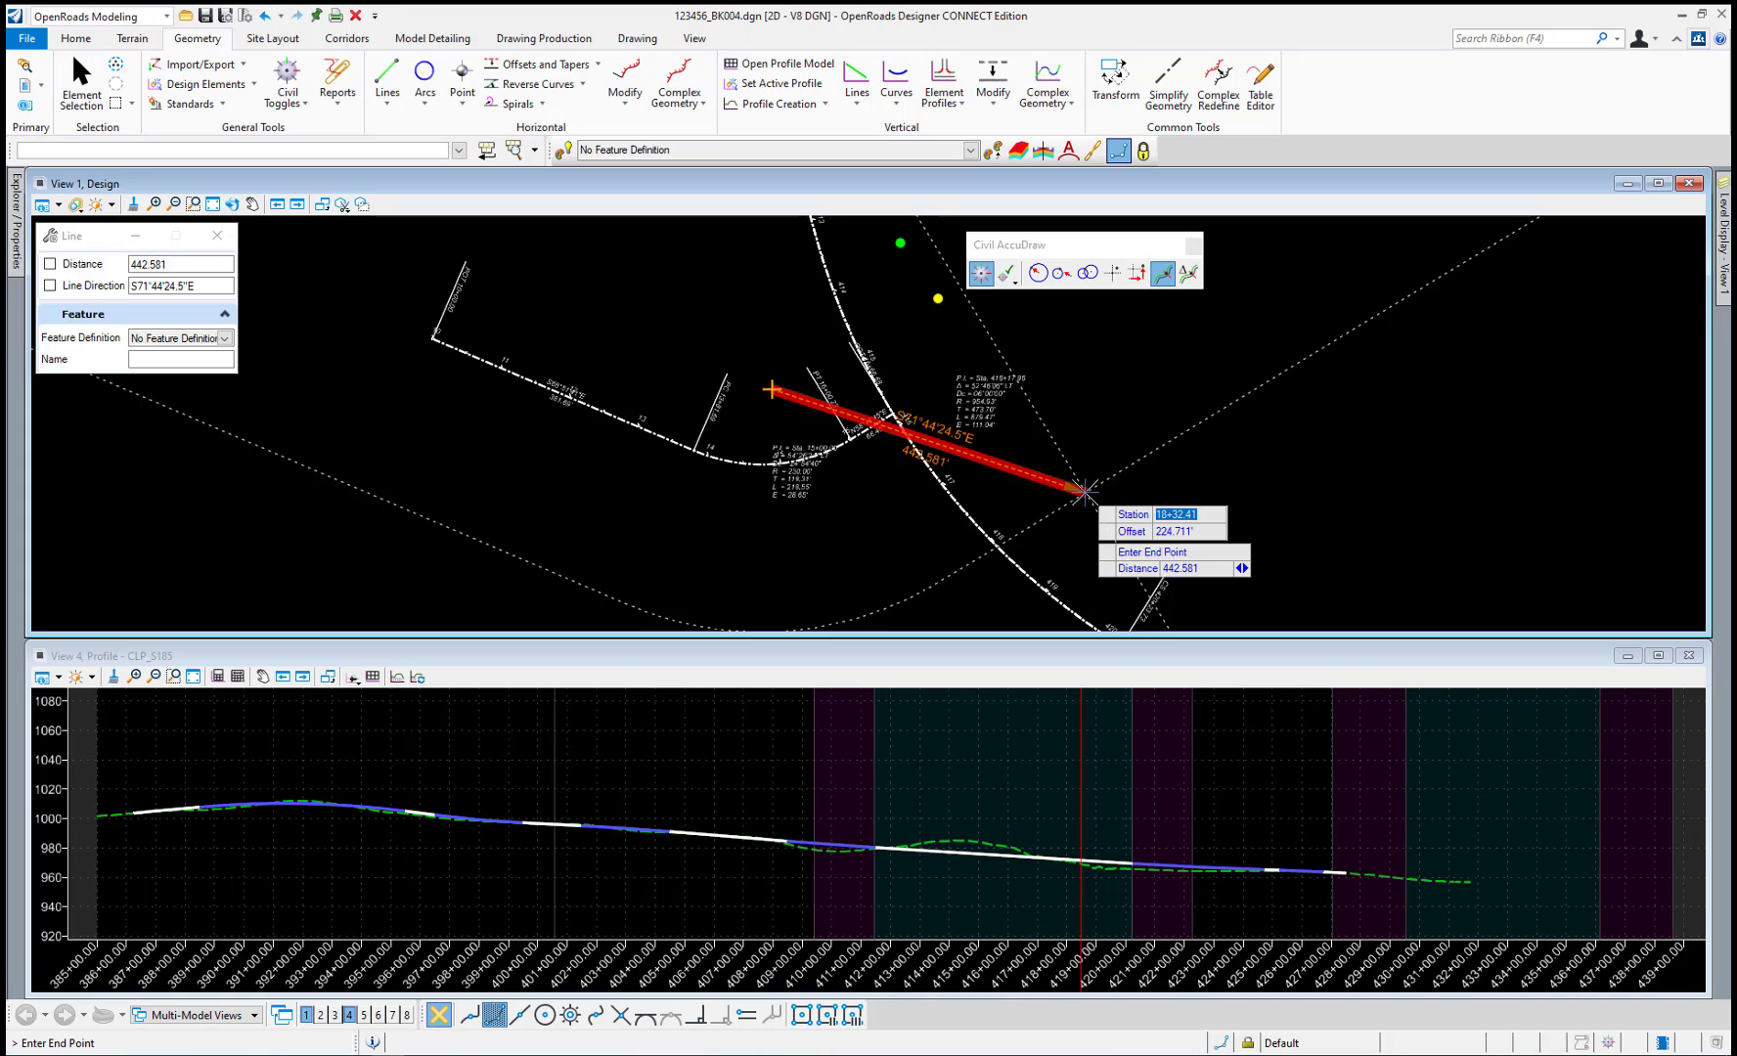
{"action": "key", "text": "Tab"}
{"action": "key", "text": "o"}
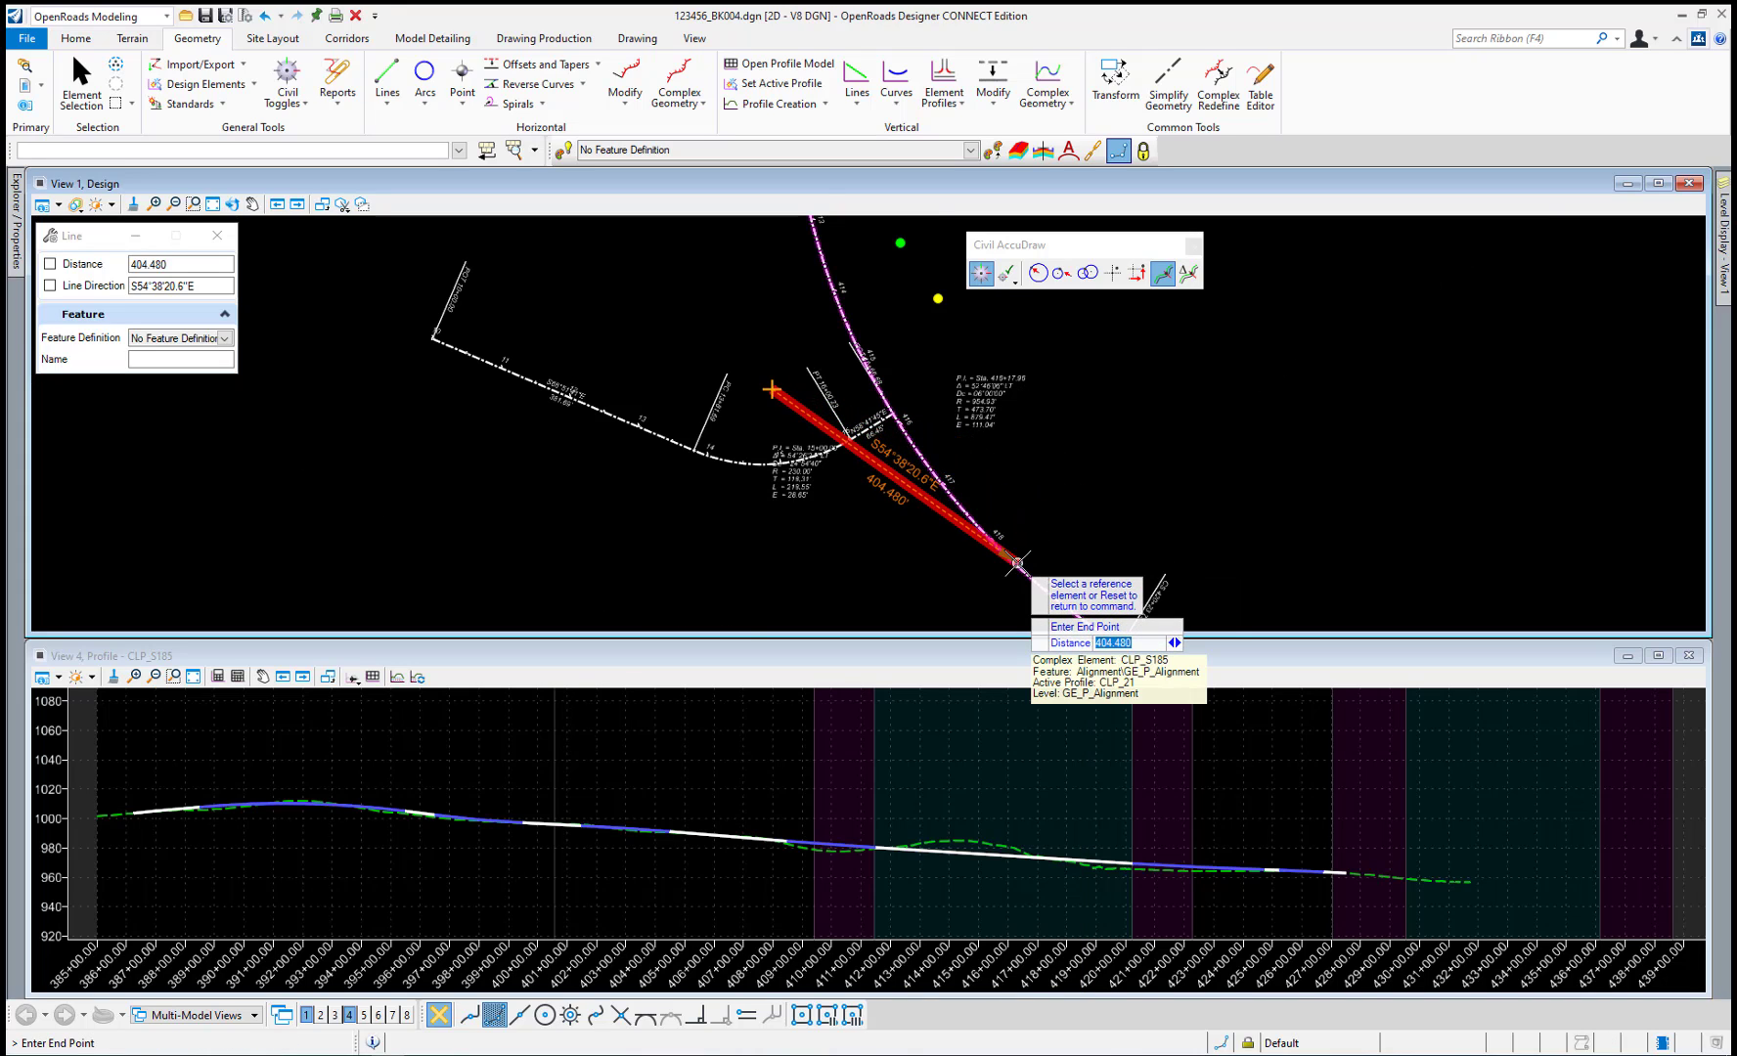
{"action": "left_click", "coordinate": [1022, 560]}
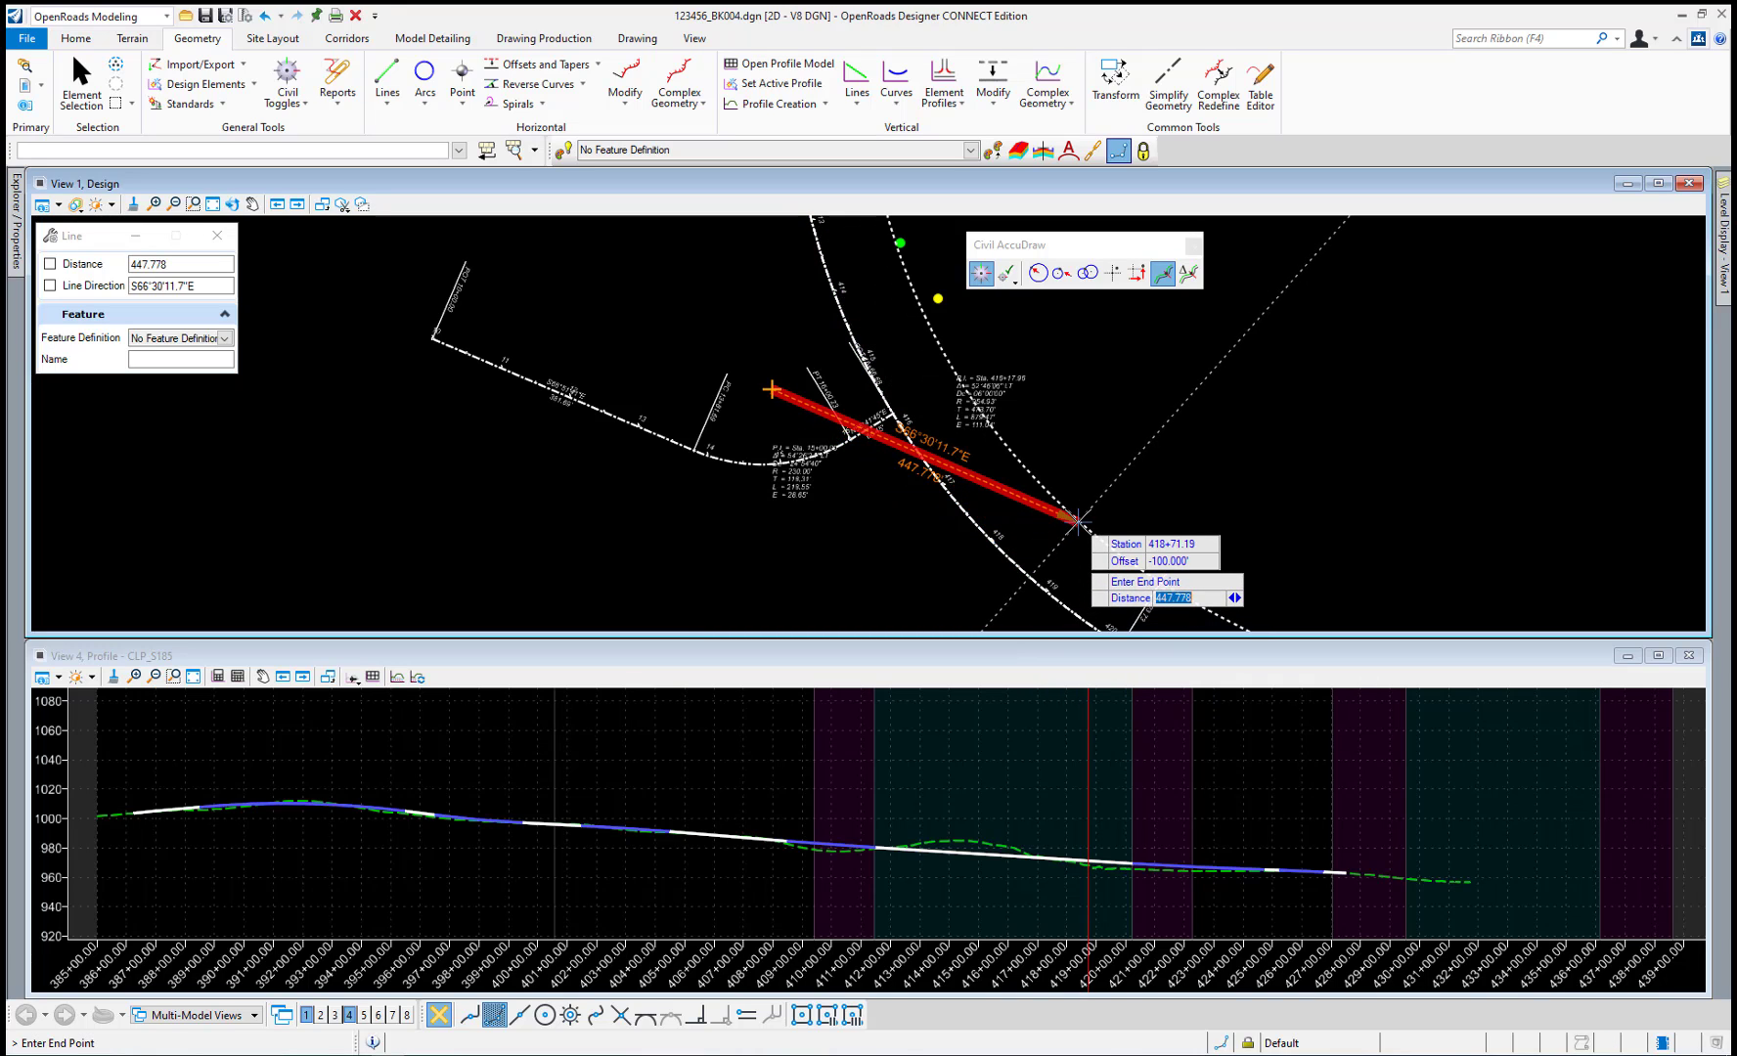
End the line at Station 417+00, Offset -25 from the main alignment, without continuing into another line.
{"action": "key", "text": "Tab"}
{"action": "type", "text": "417"}
{"action": "key", "text": "Tab"}
{"action": "type", "text": "25"}
{"action": "key", "text": "Tab"}
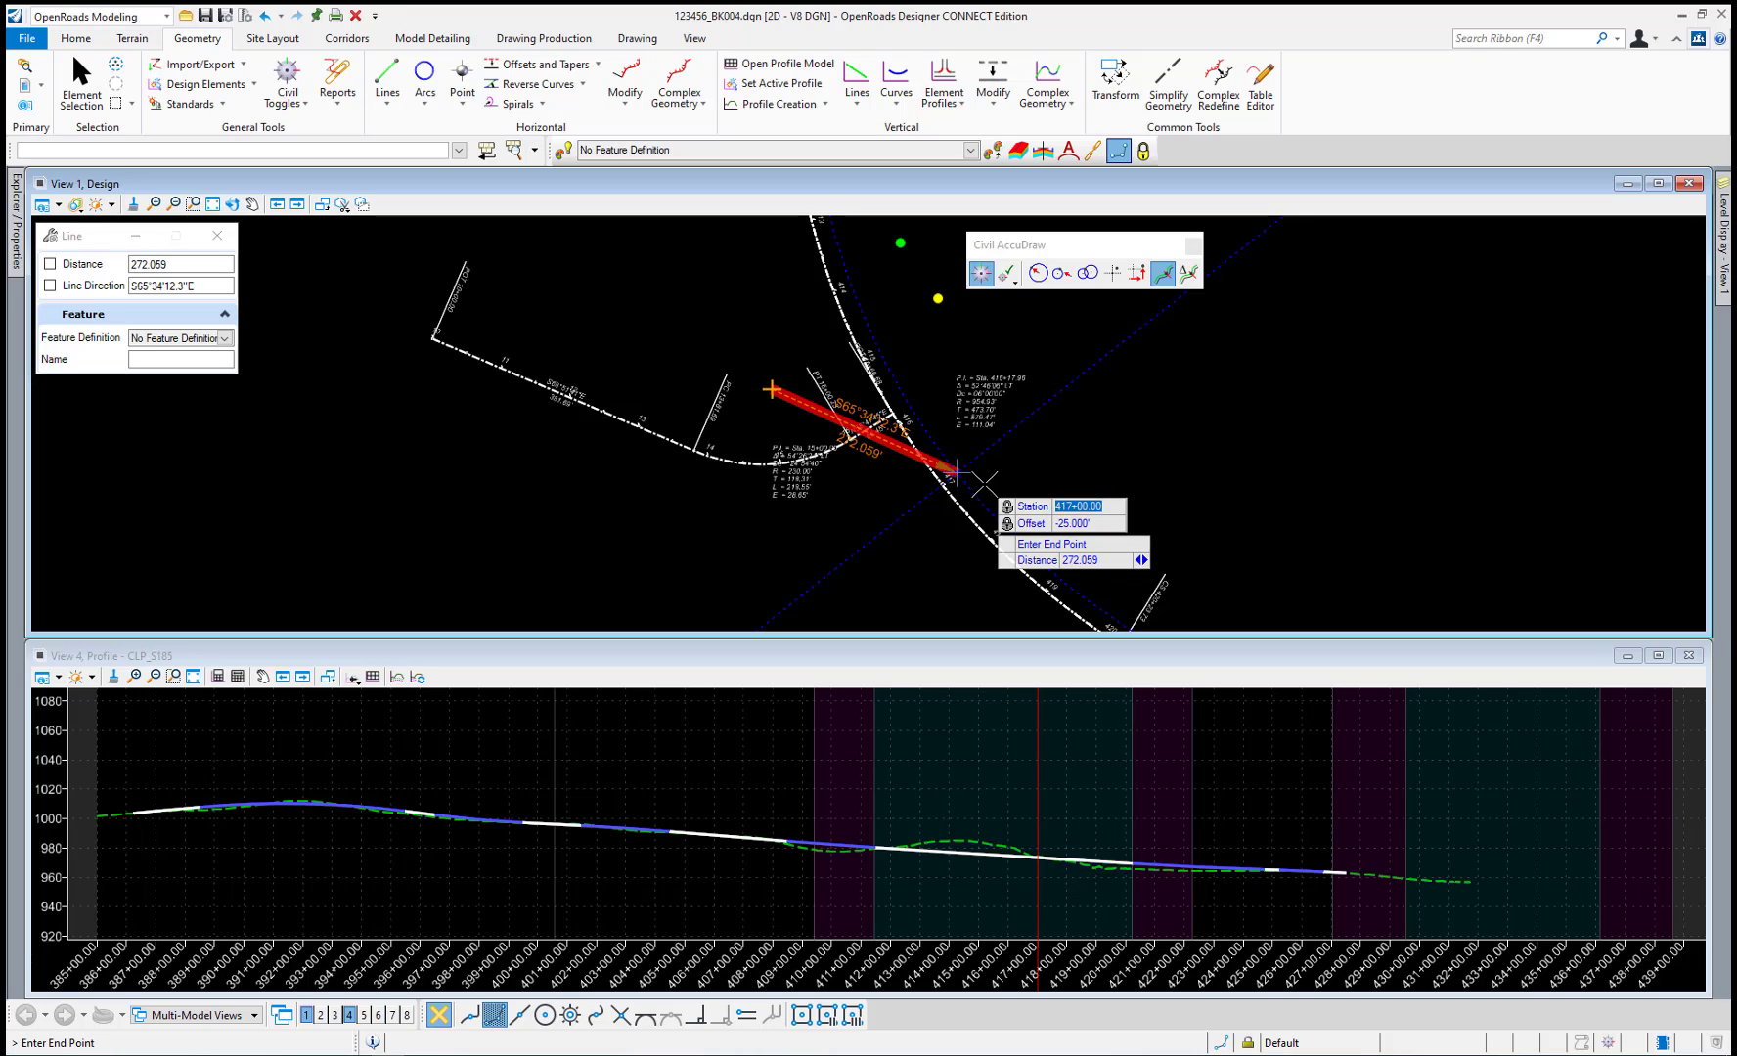
{"action": "left_click", "coordinate": [1032, 461]}
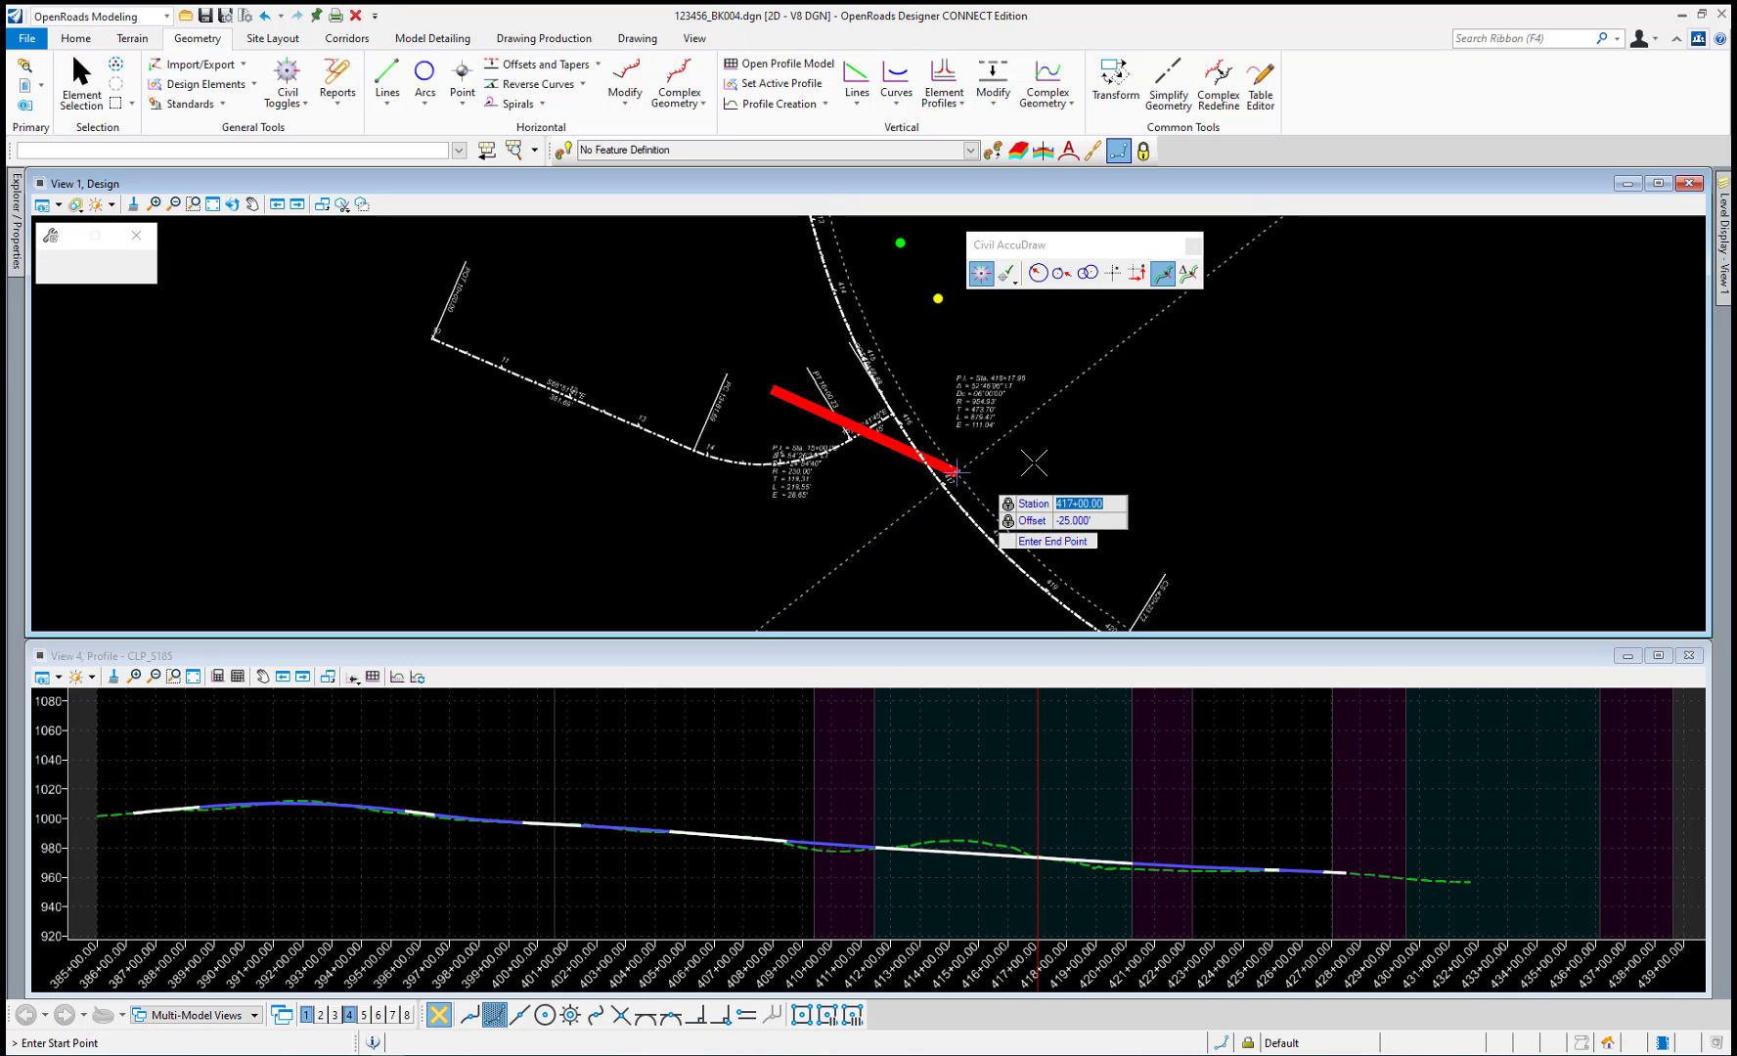
{"action": "left_click", "coordinate": [1034, 461]}
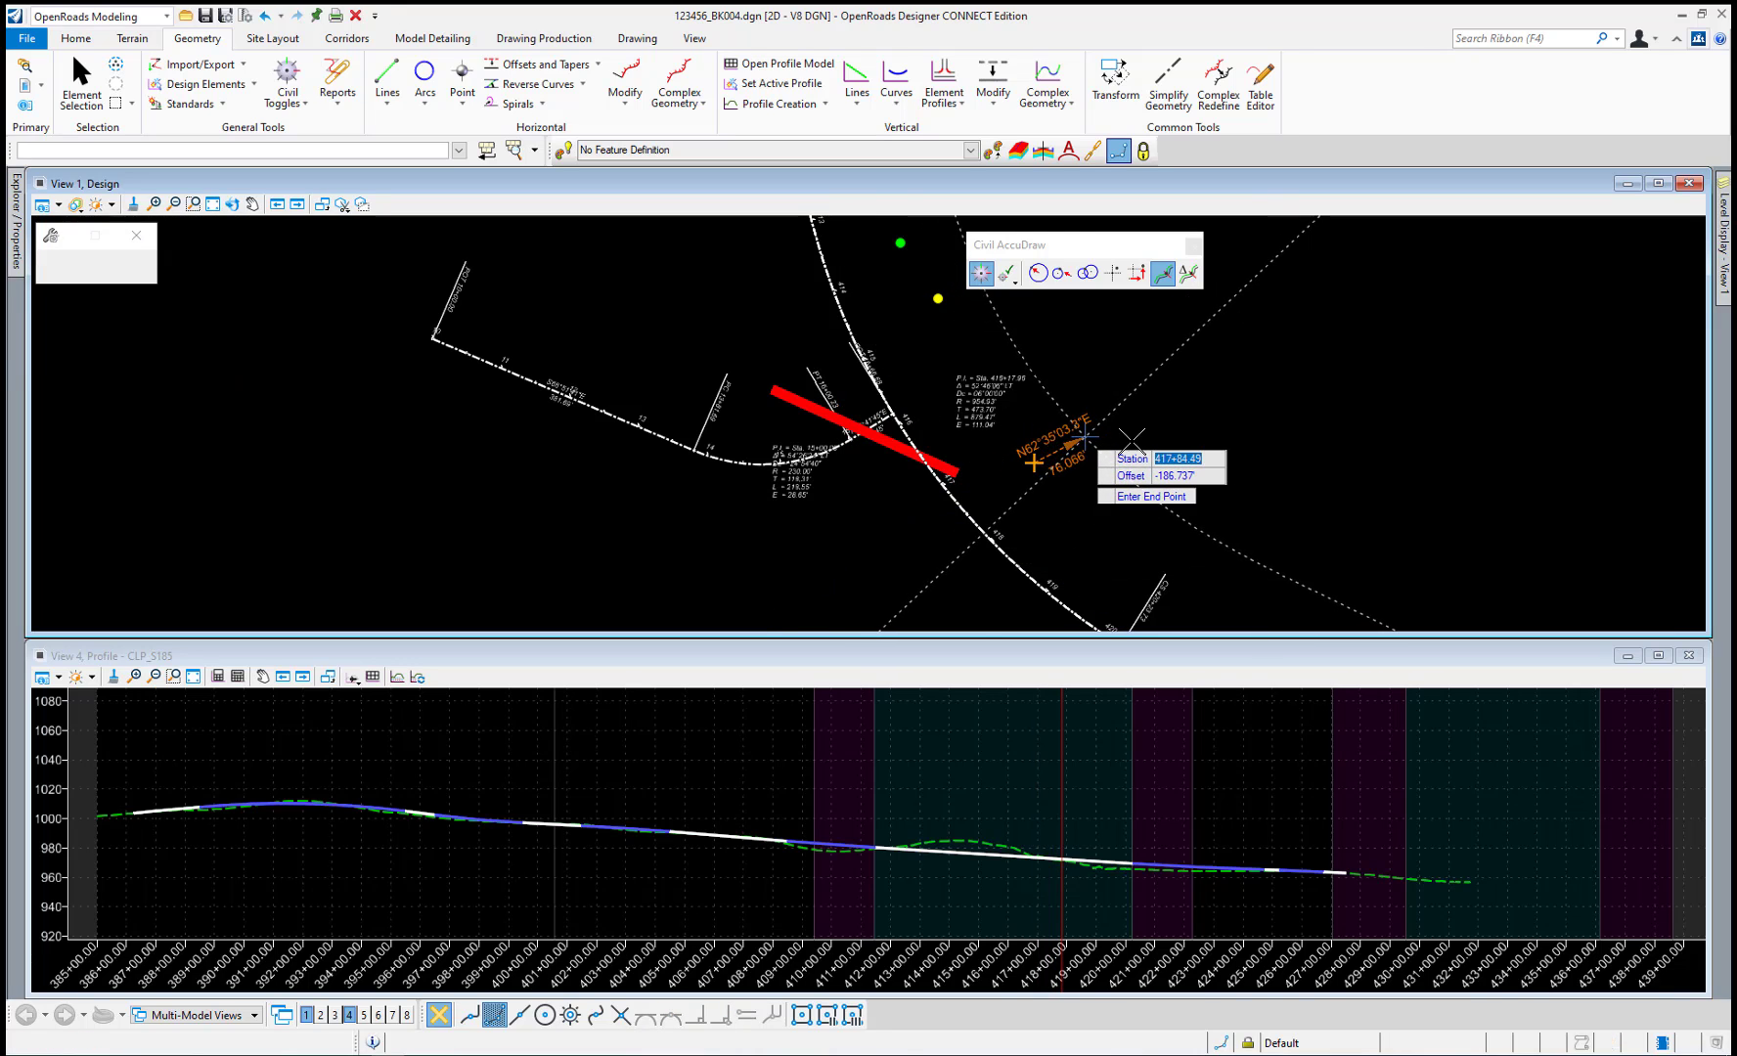
{"action": "right_click", "coordinate": [1085, 437]}
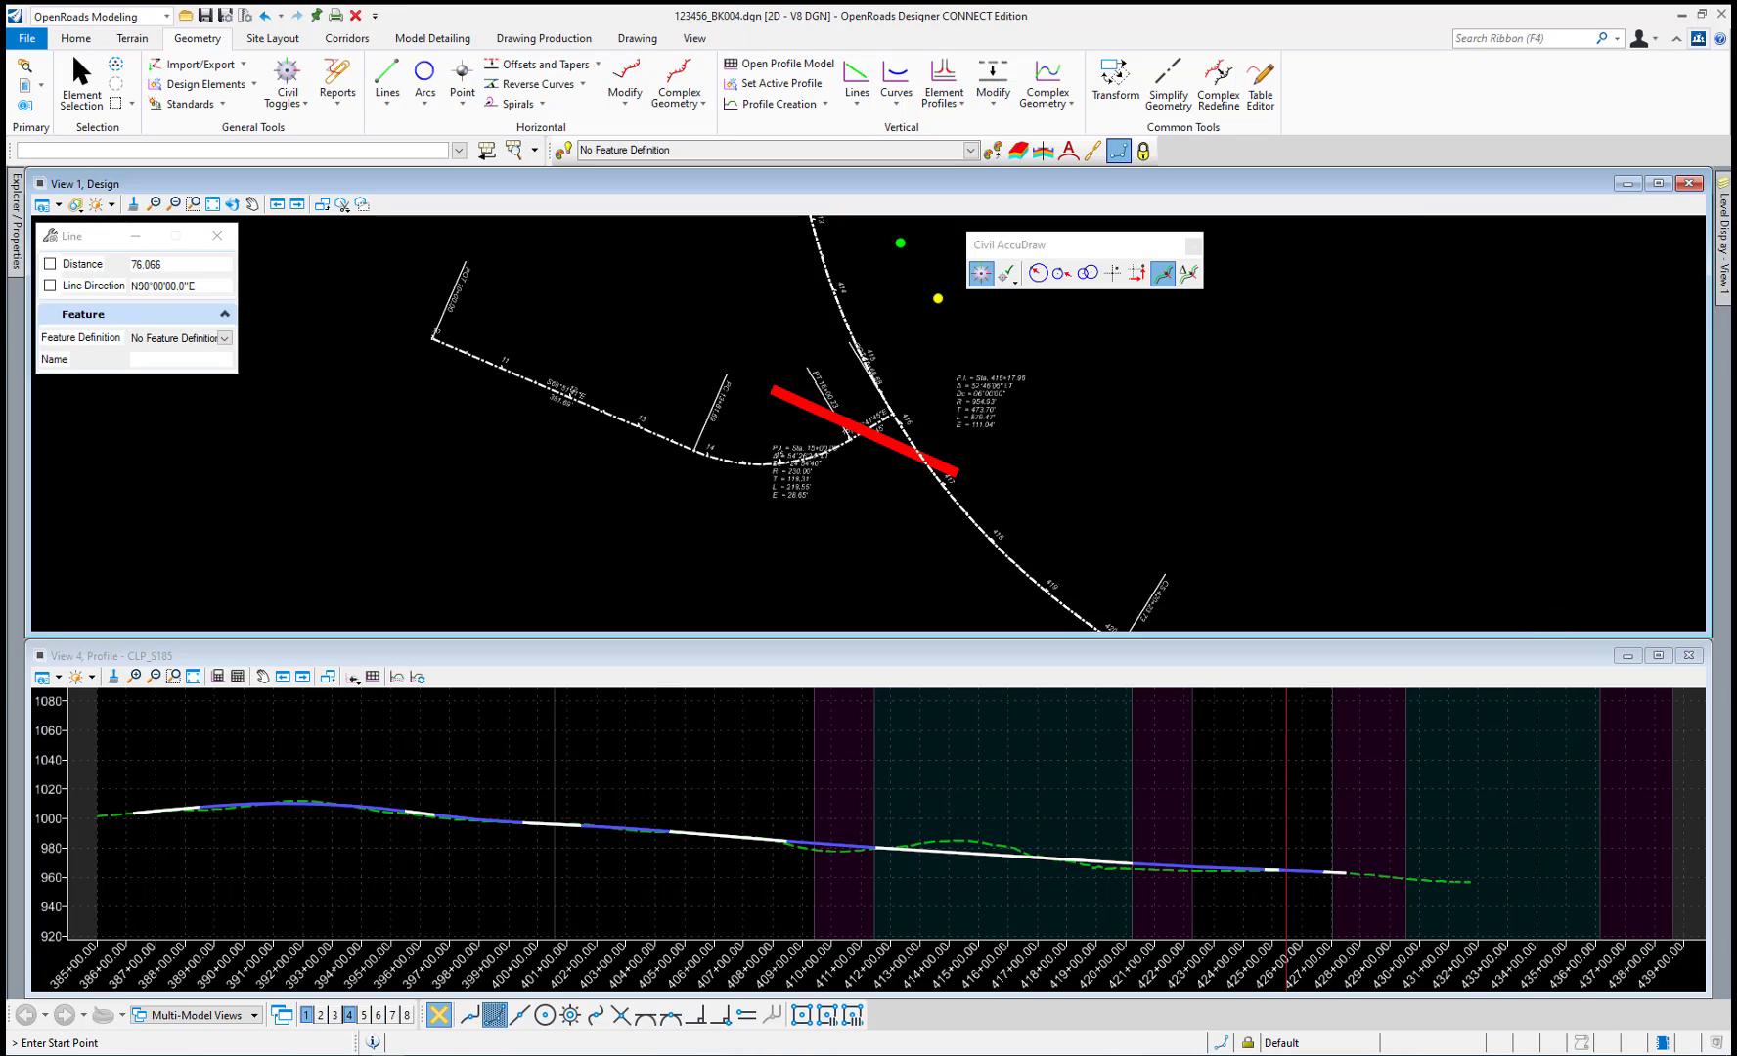
Set Civil AccuDraw to Delta Station-Offset, reference the main alignment near station 418, and start a line just northeast of it.
{"action": "scroll", "coordinate": [1036, 615], "scroll_direction": "up", "scroll_amount": 2}
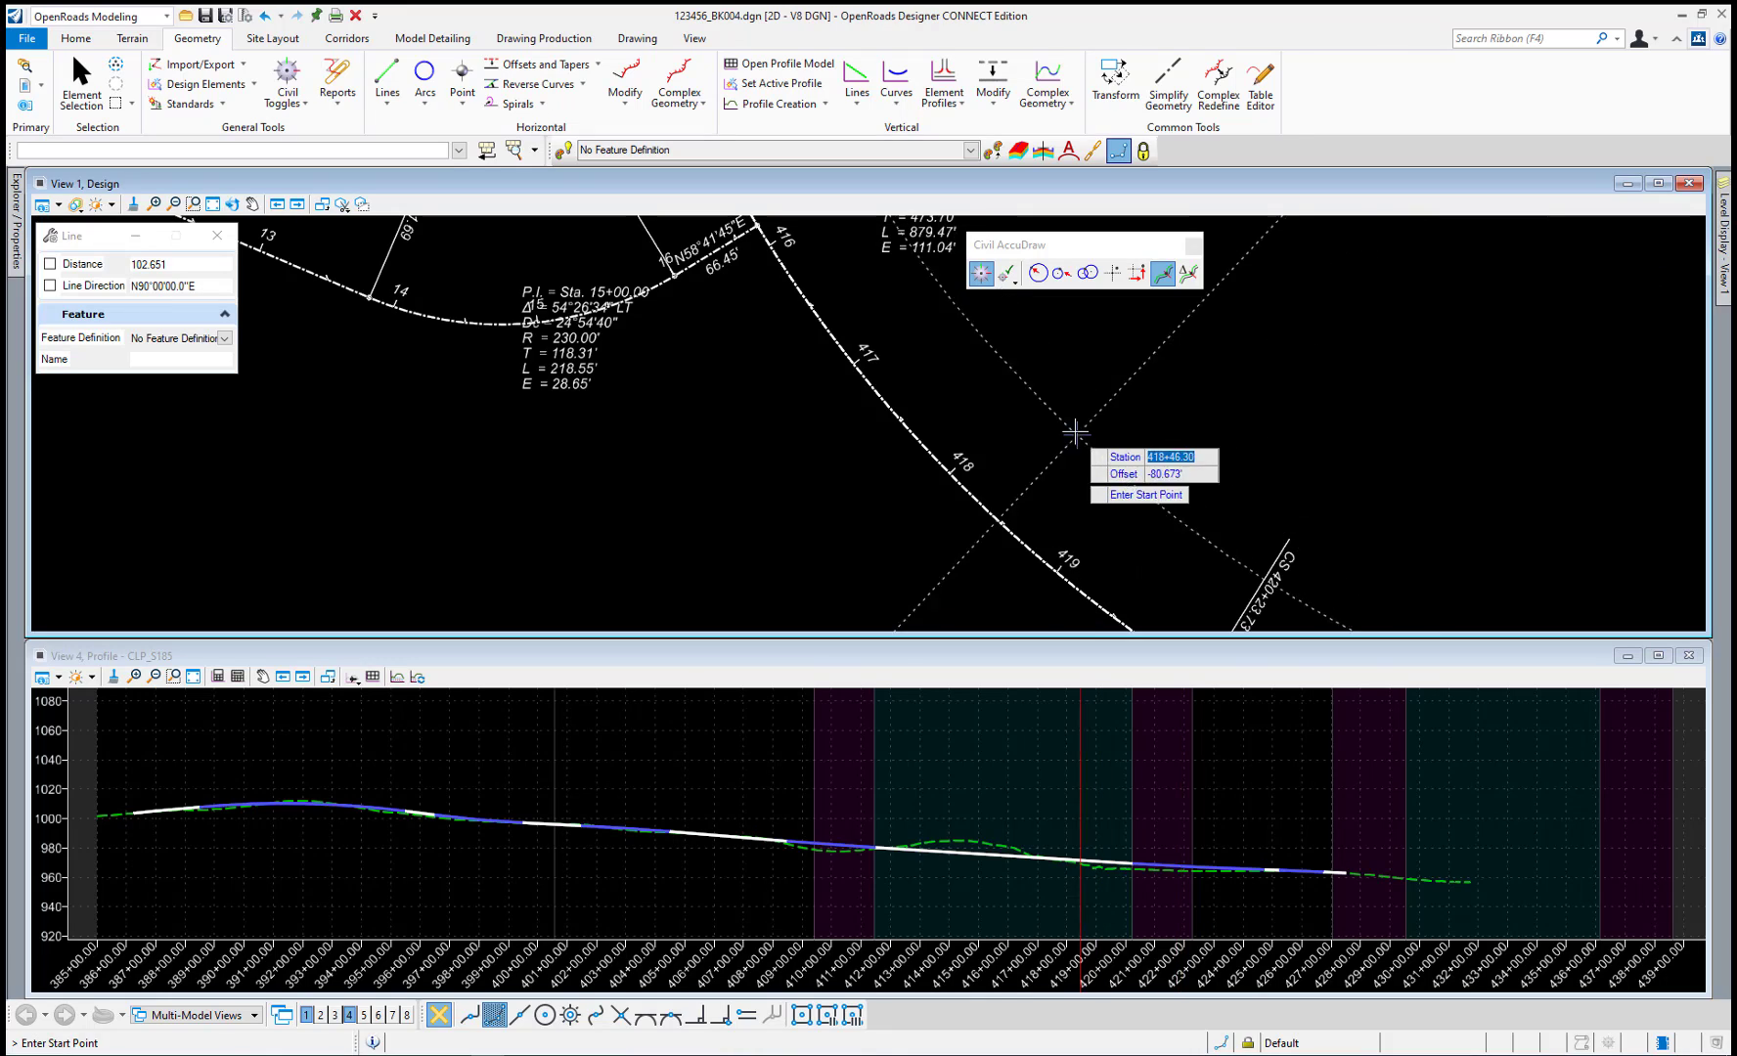
{"action": "left_click", "coordinate": [1195, 274]}
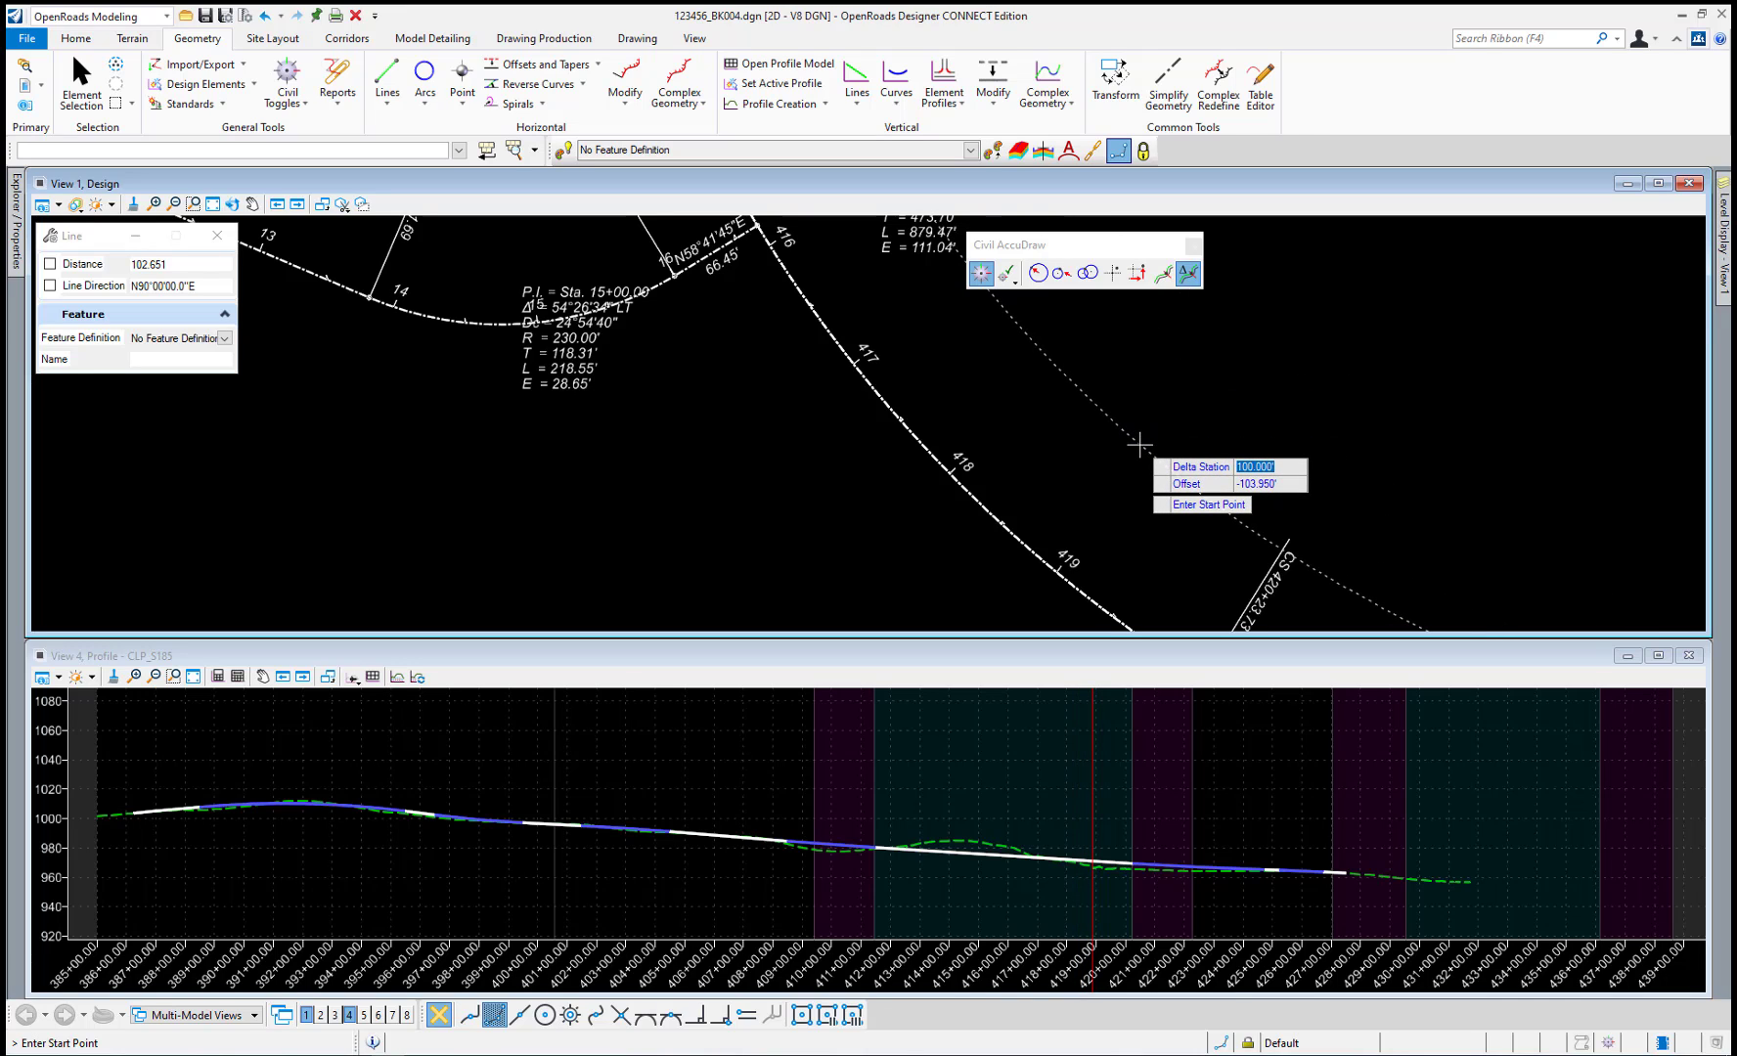
{"action": "key", "text": "o"}
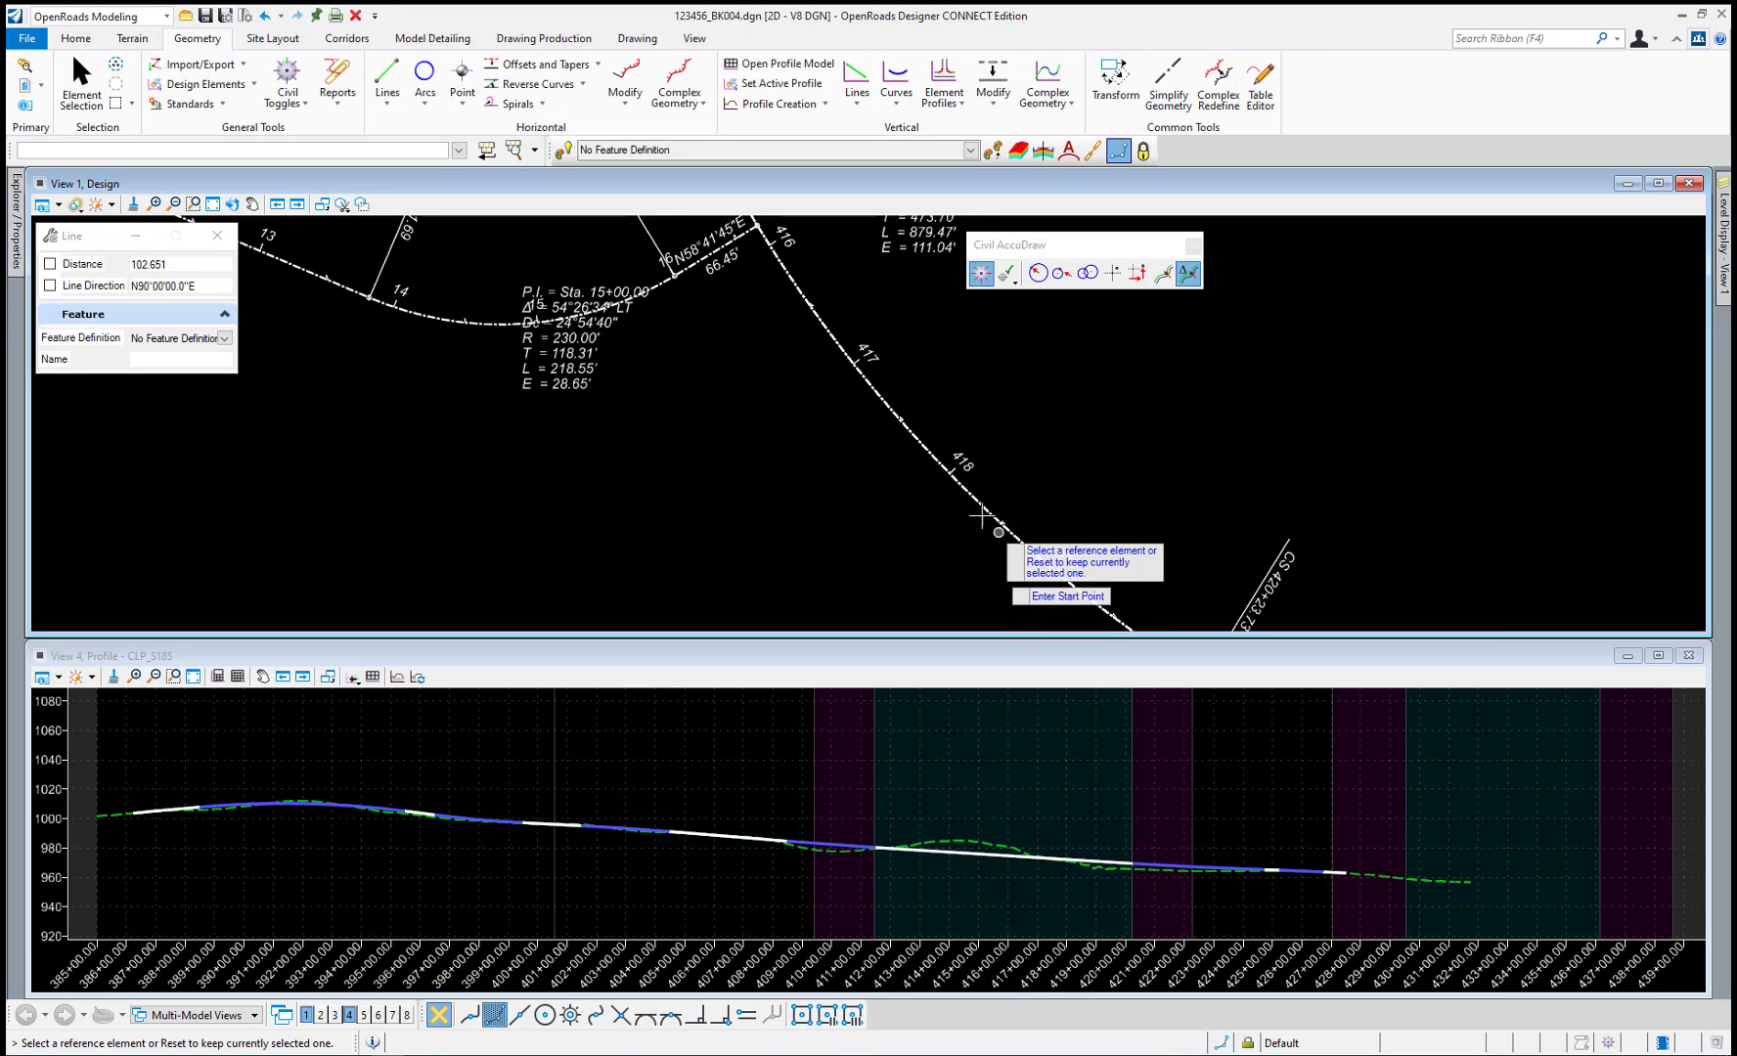
{"action": "left_click", "coordinate": [925, 462]}
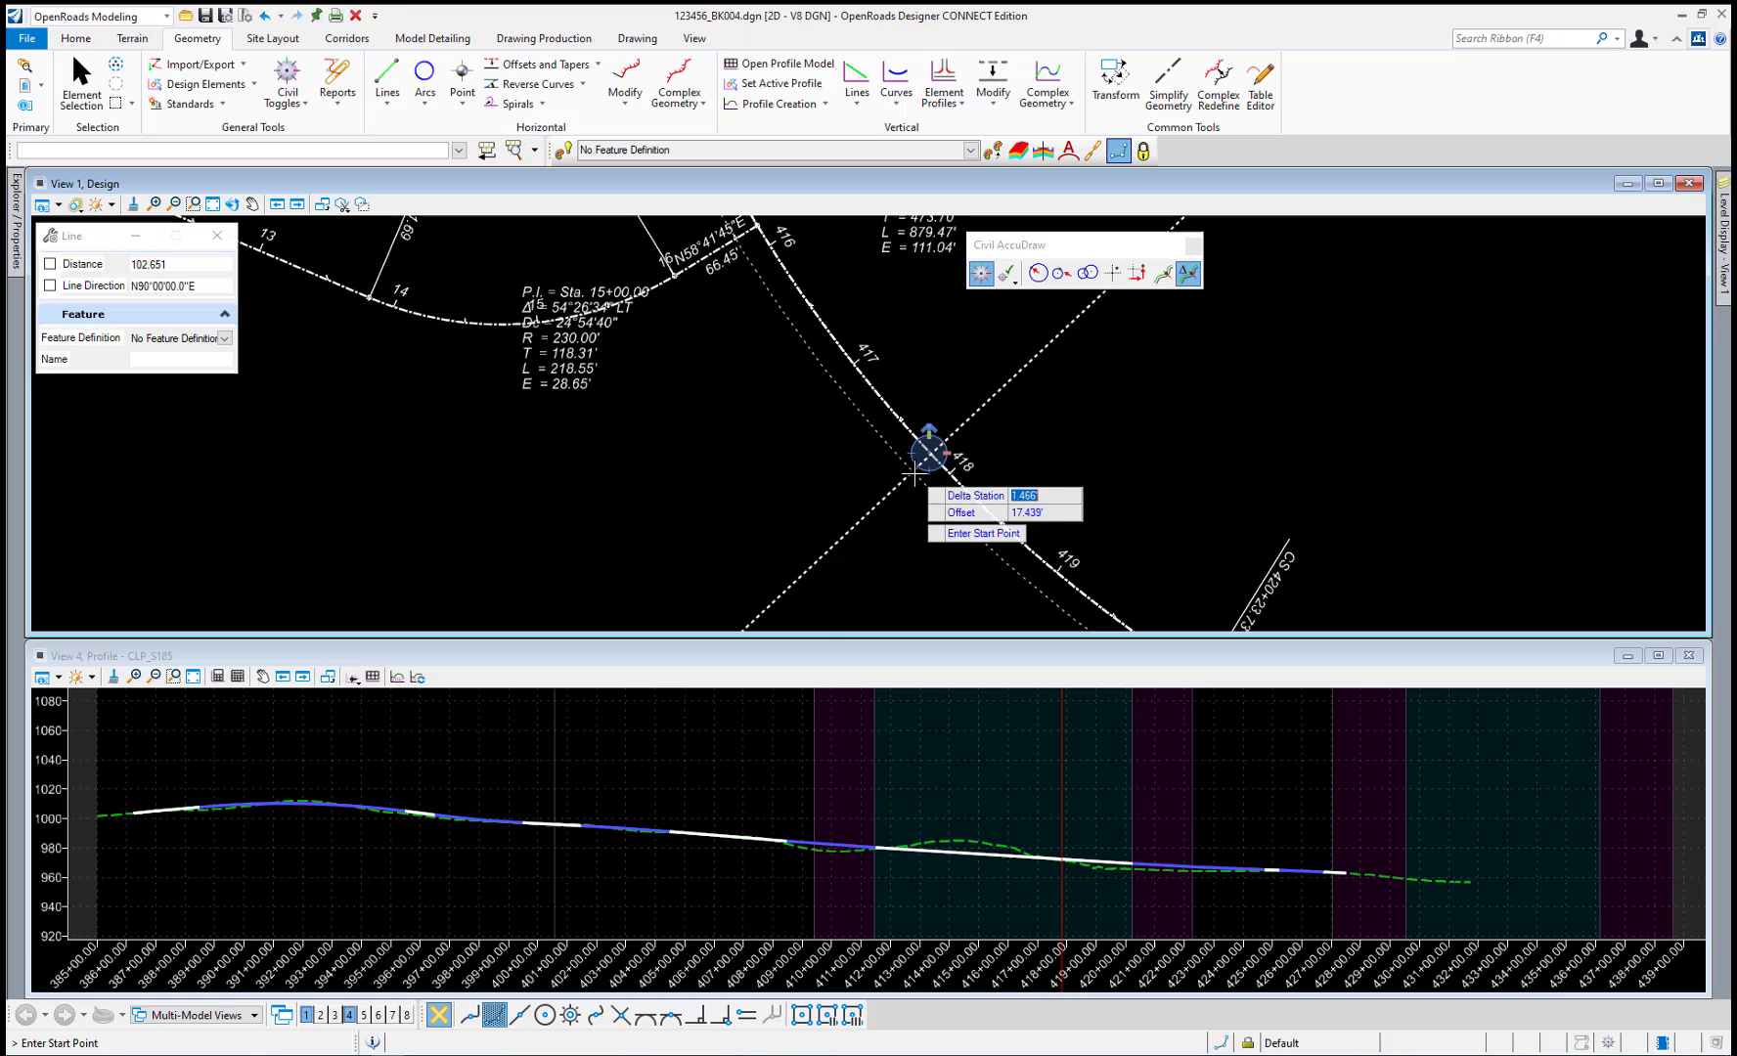
{"action": "left_click", "coordinate": [983, 395]}
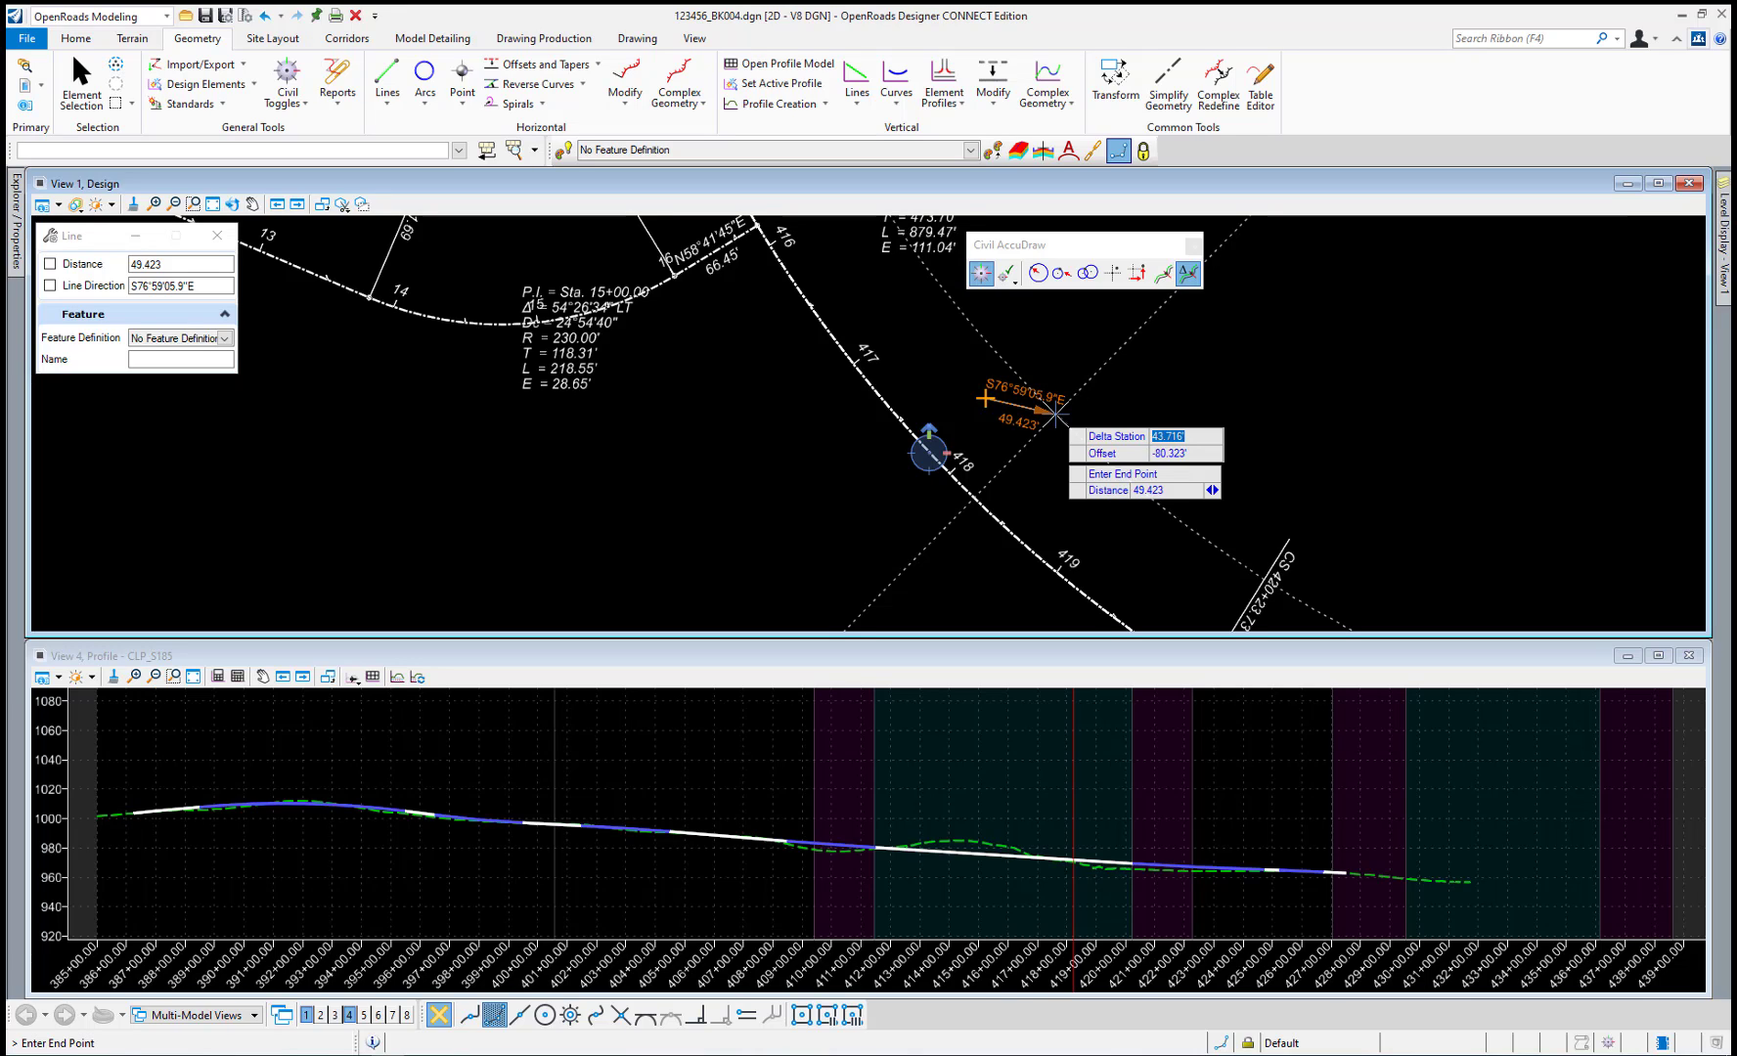
End the line at Delta Station 100, Offset -100 from the reference point.
{"action": "type", "text": "100"}
{"action": "key", "text": "Tab"}
{"action": "type", "text": "-100"}
{"action": "key", "text": "Tab"}
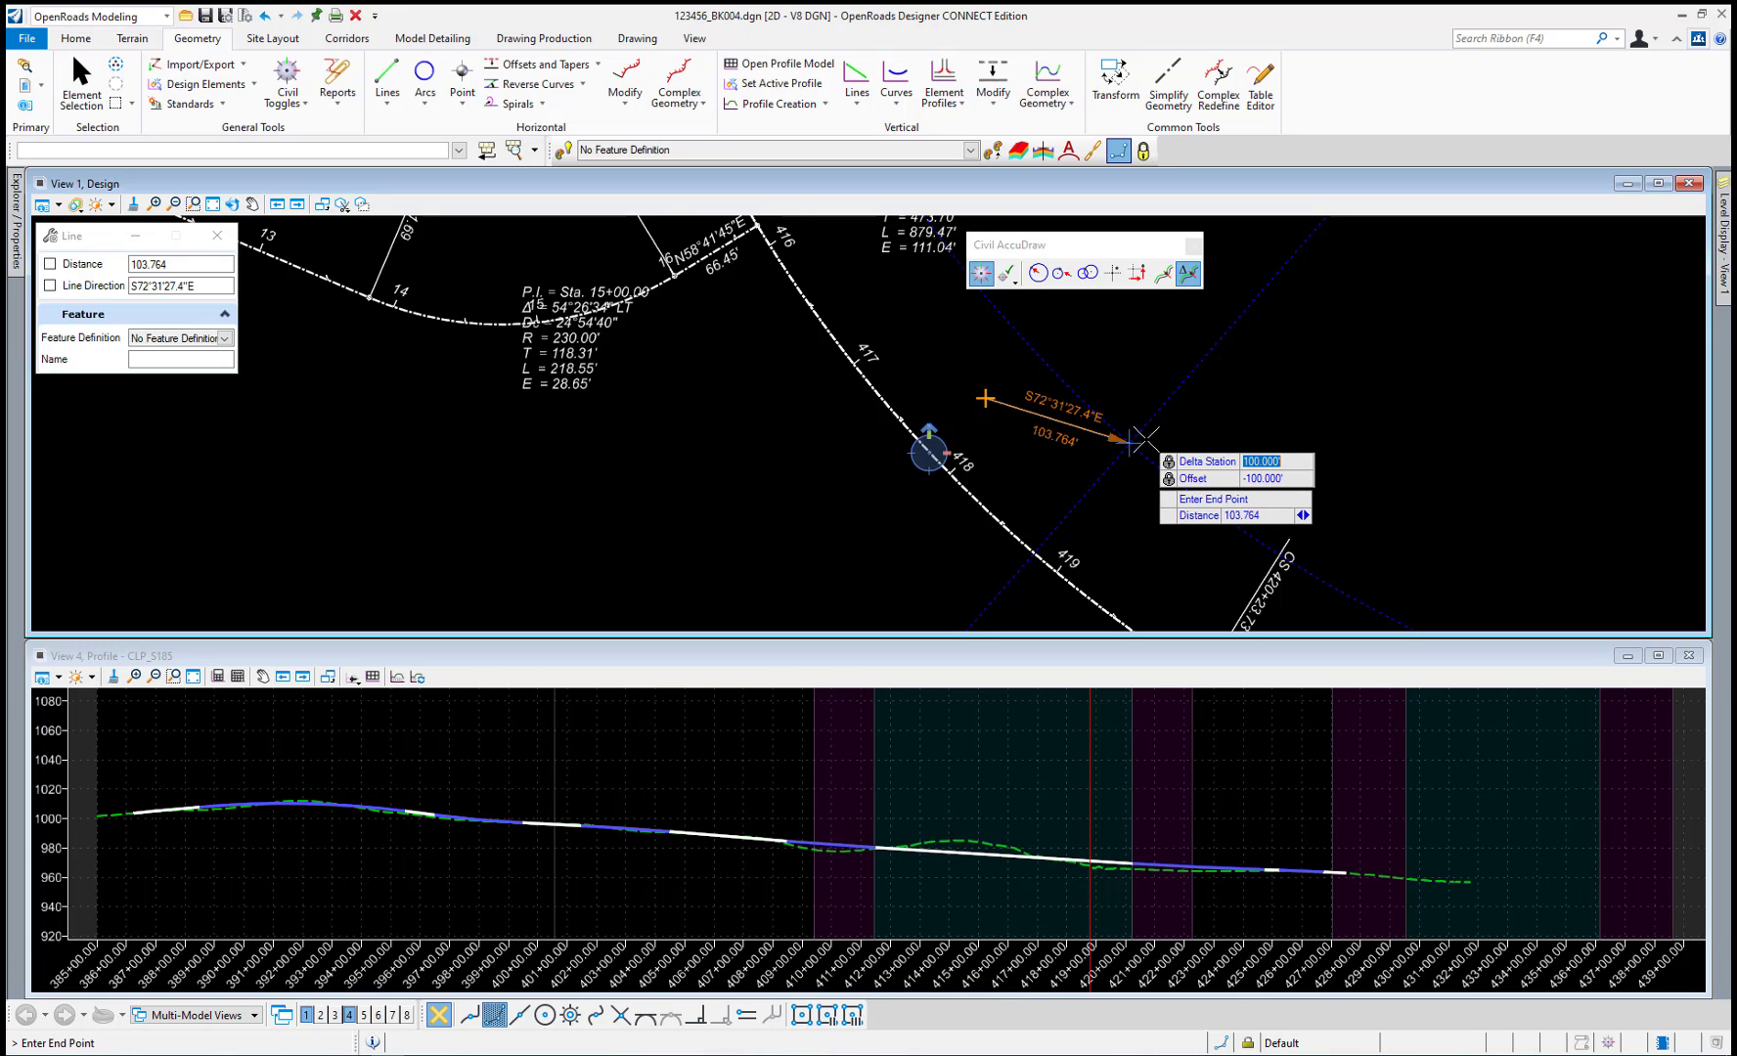
{"action": "left_click", "coordinate": [1132, 440]}
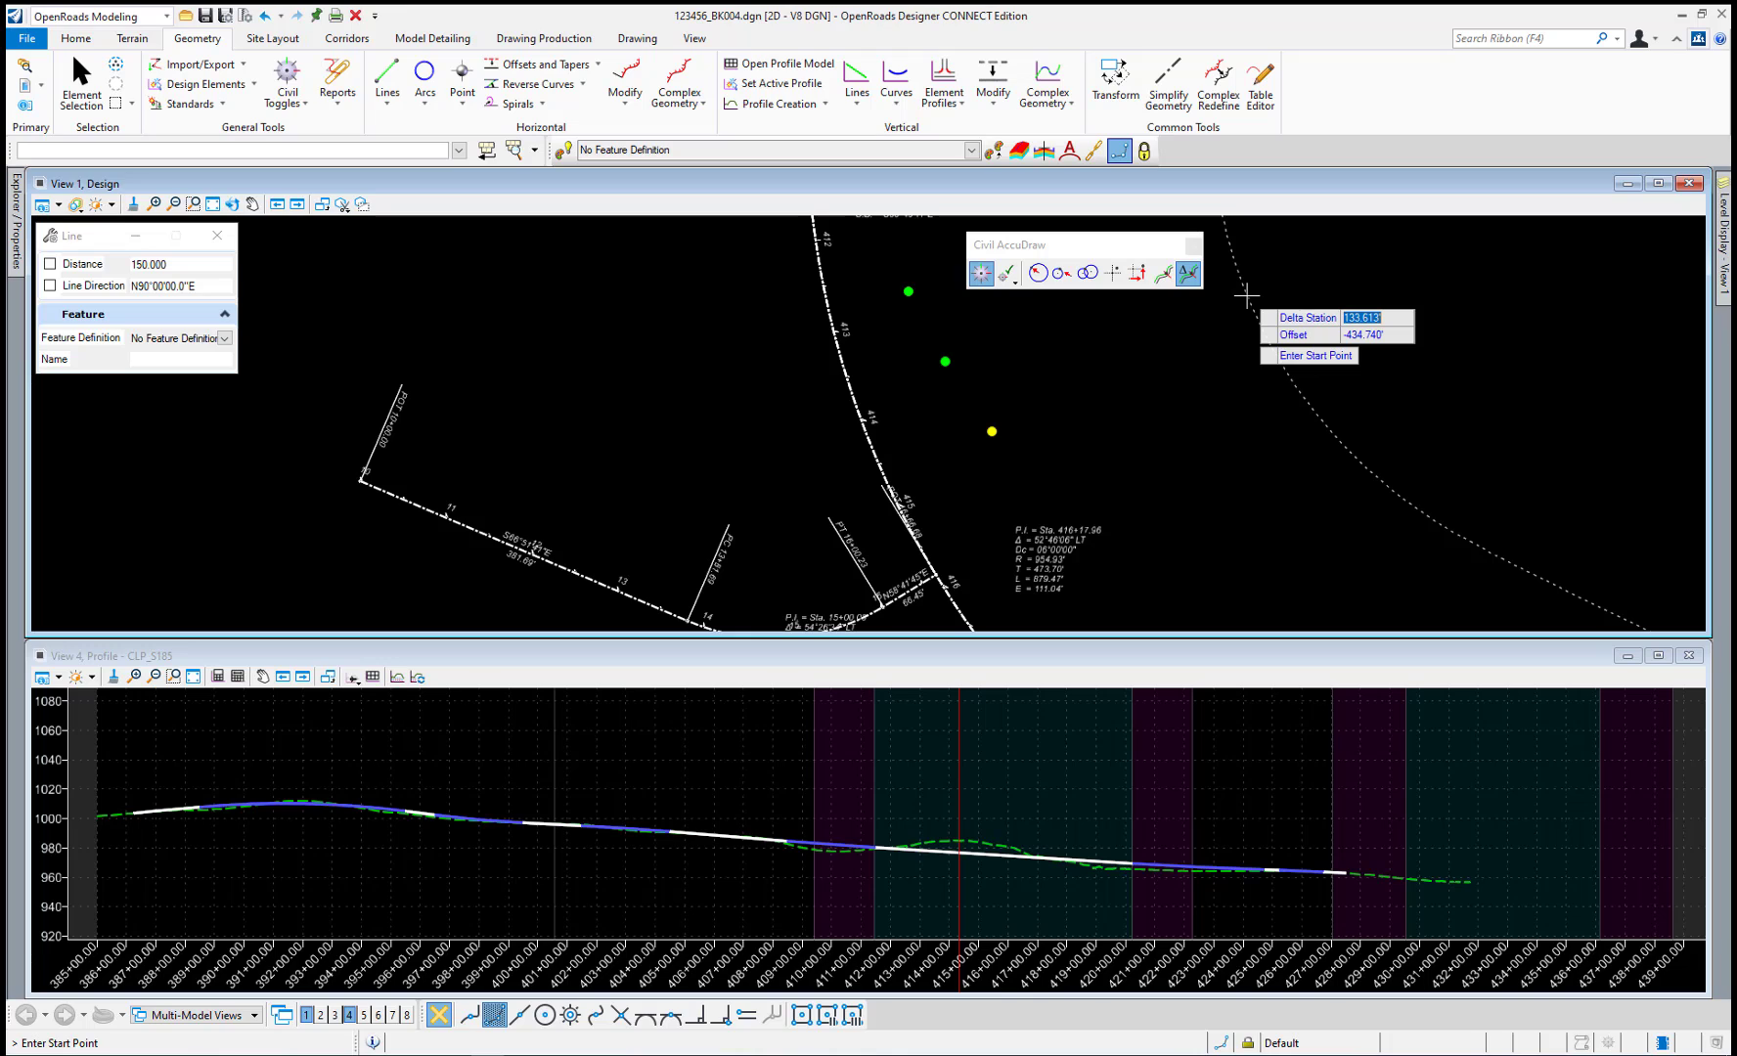
Set Civil AccuDraw to Distance-Direction and start a line in the open area west of the main alignment near station 413.
{"action": "left_click", "coordinate": [1037, 275]}
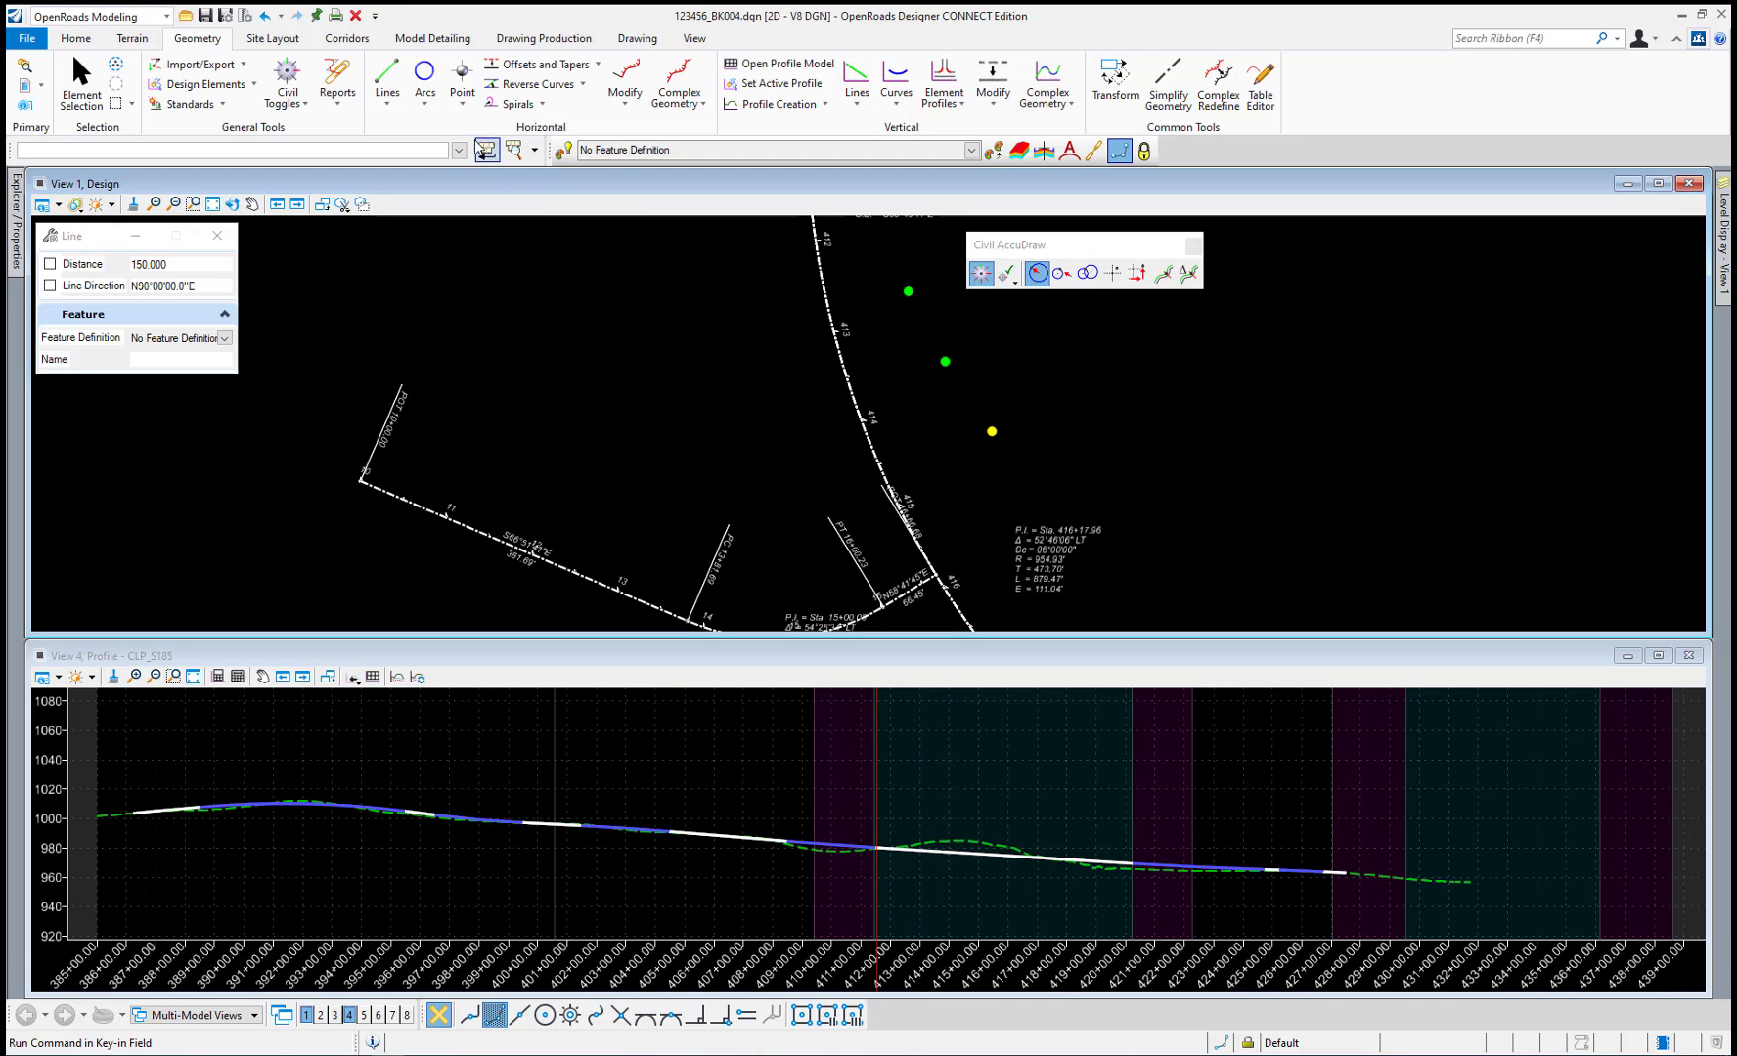
{"action": "left_click", "coordinate": [387, 80]}
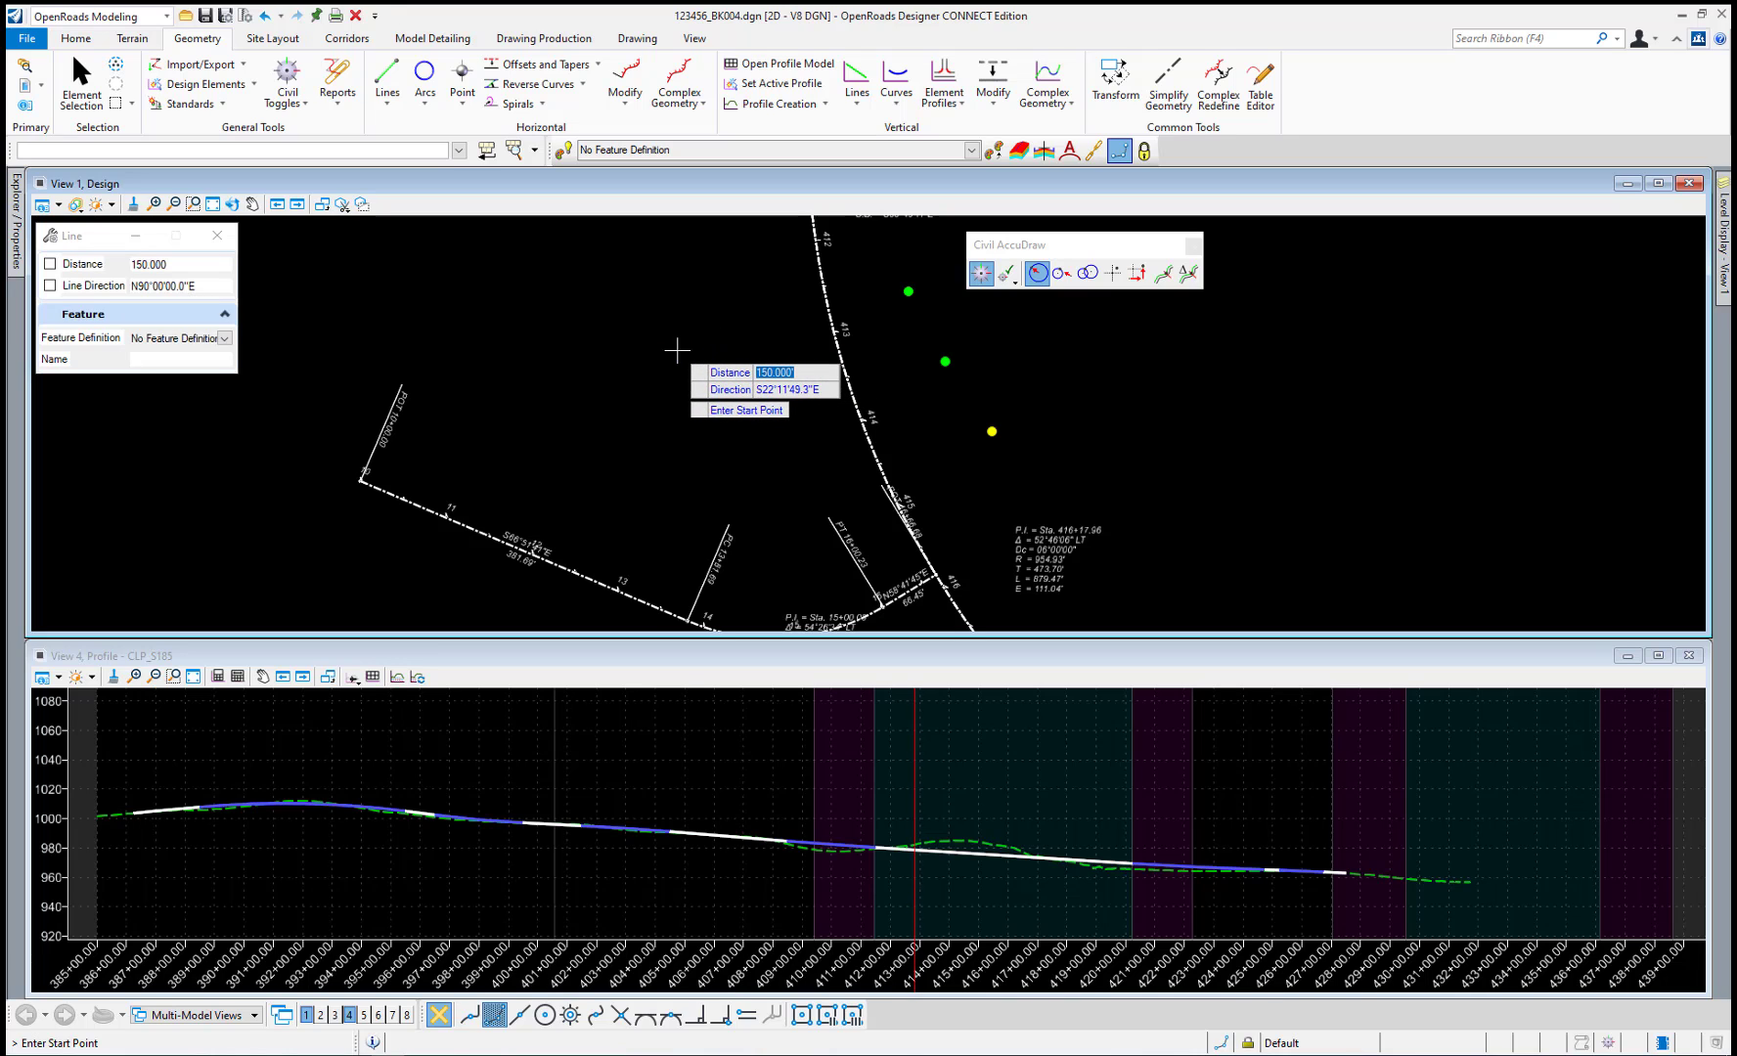
{"action": "left_click", "coordinate": [683, 349]}
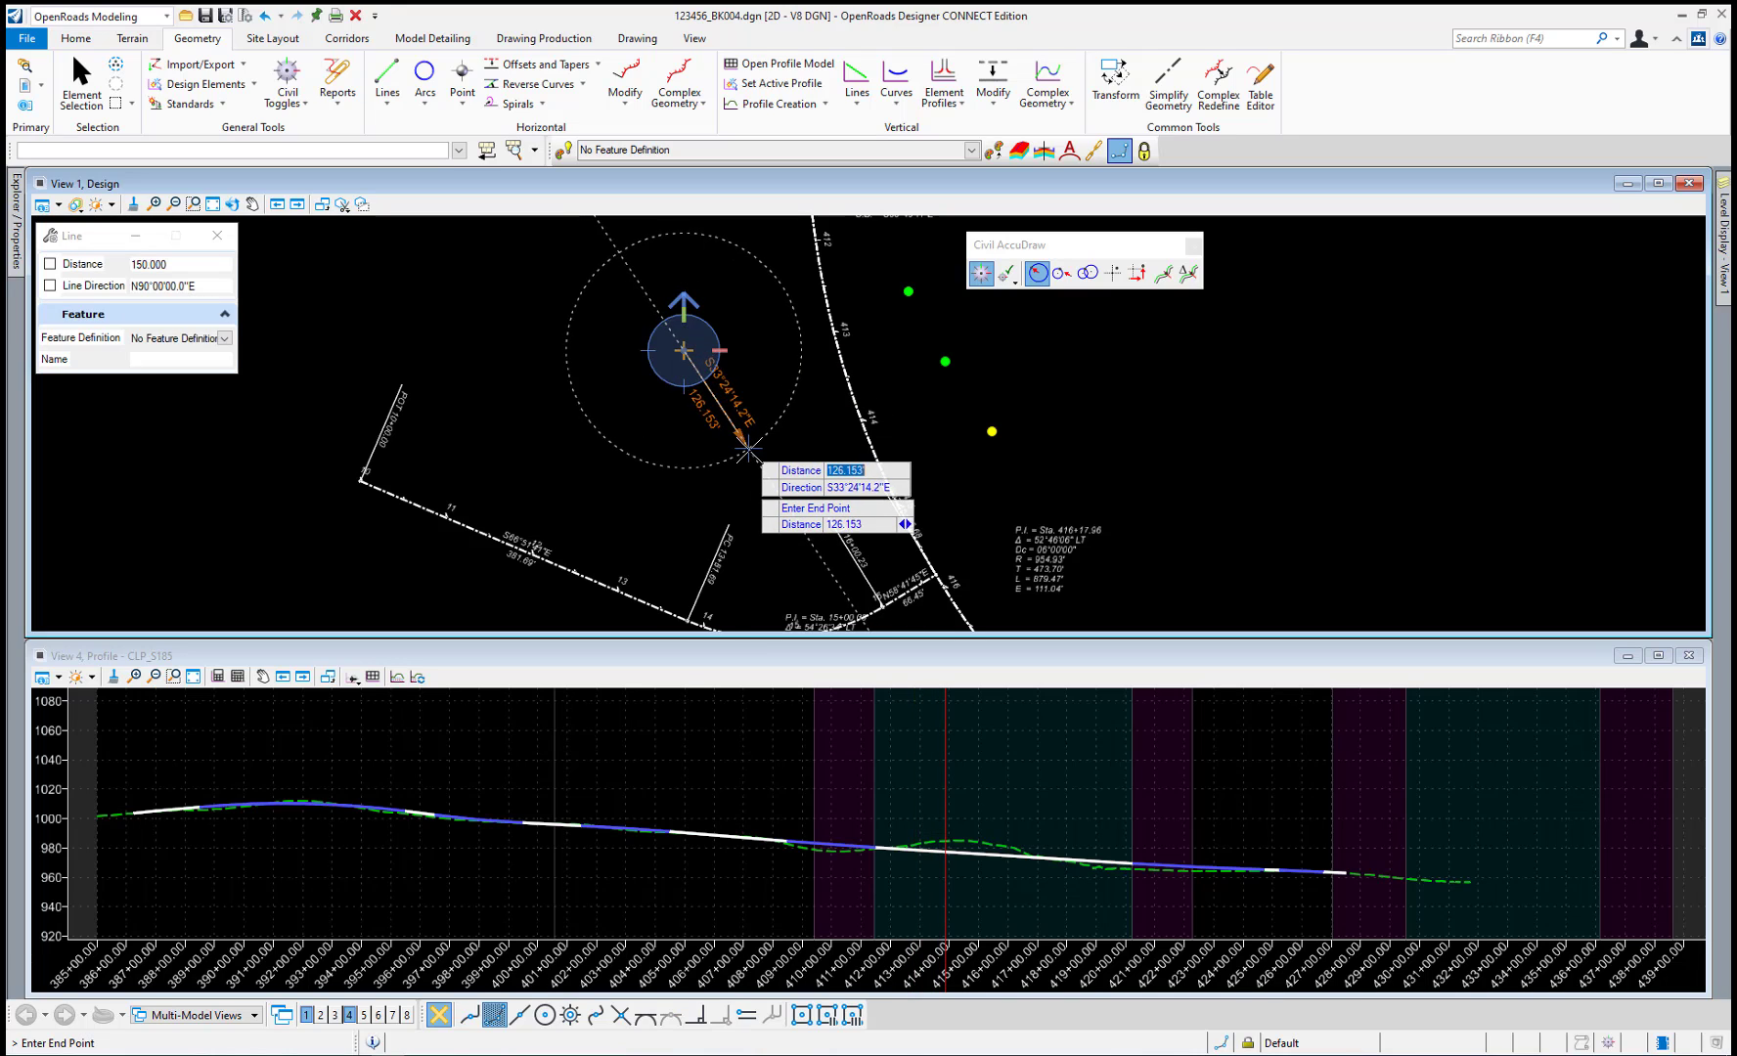
End the line at Distance 150 and Direction S20°00'00"E from its start, without continuing into another line.
{"action": "type", "text": "150"}
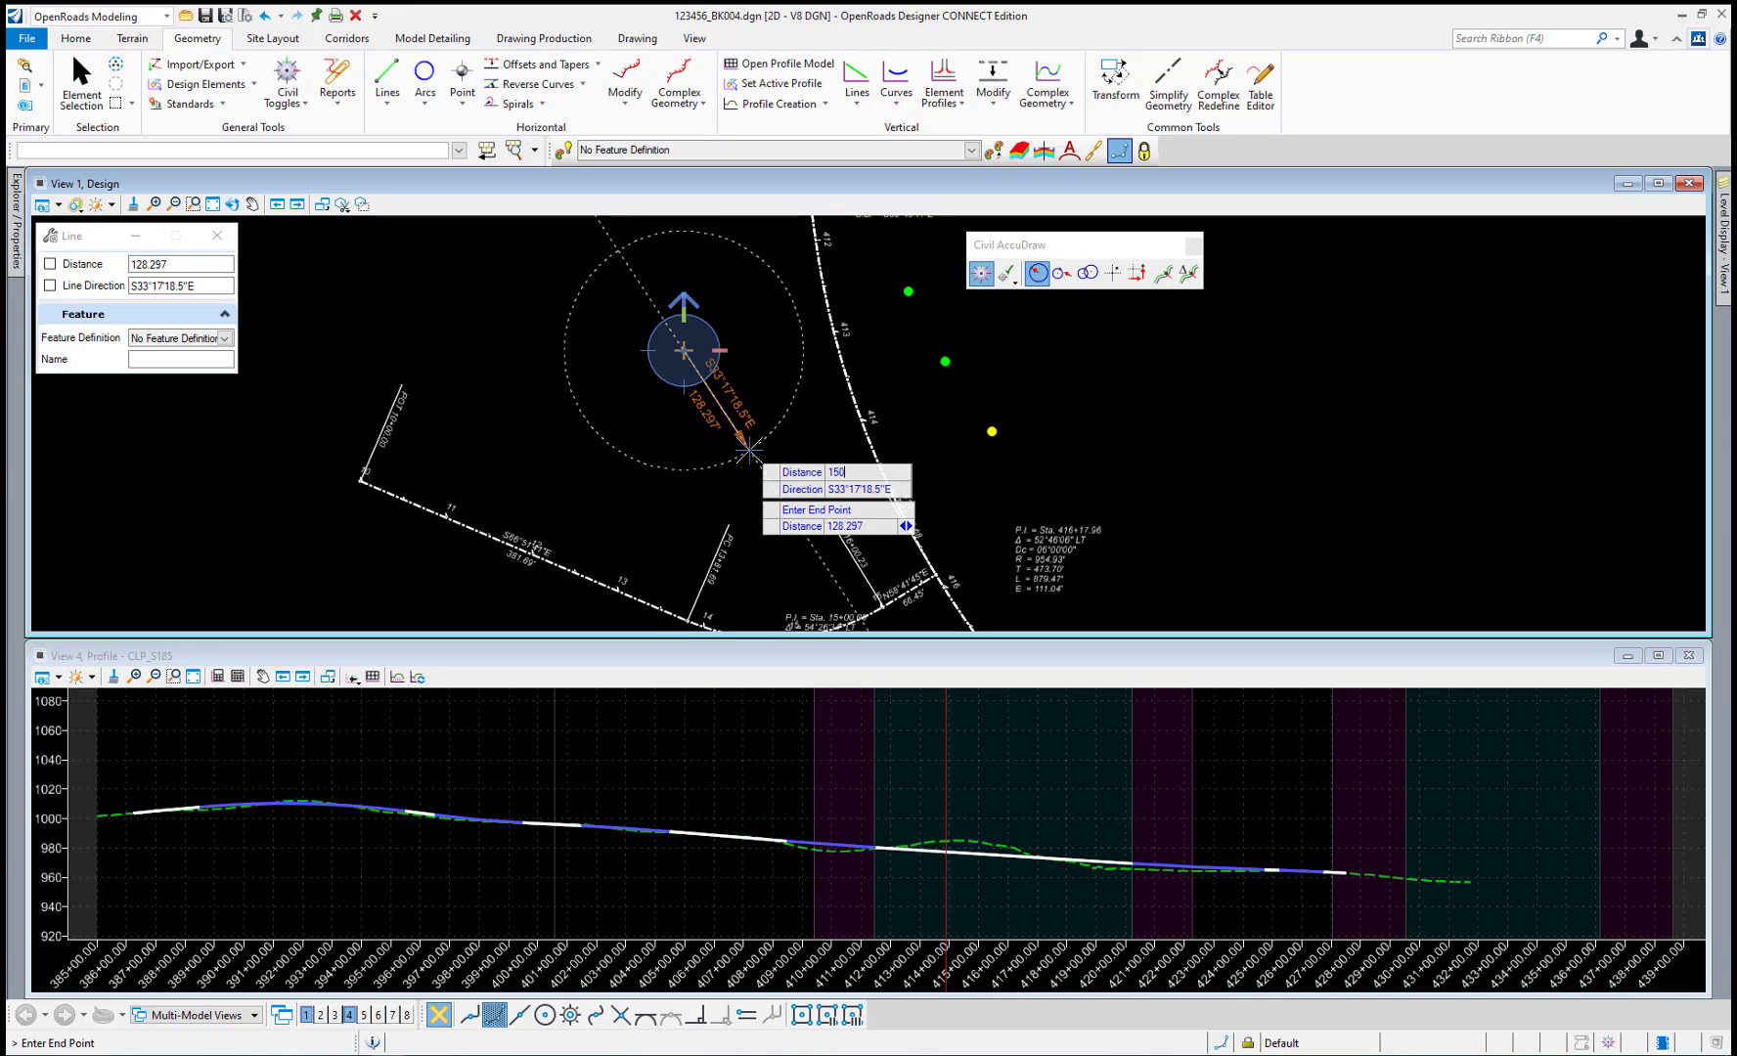
{"action": "key", "text": "Tab"}
{"action": "type", "text": "S20:0:0e"}
{"action": "key", "text": "Tab"}
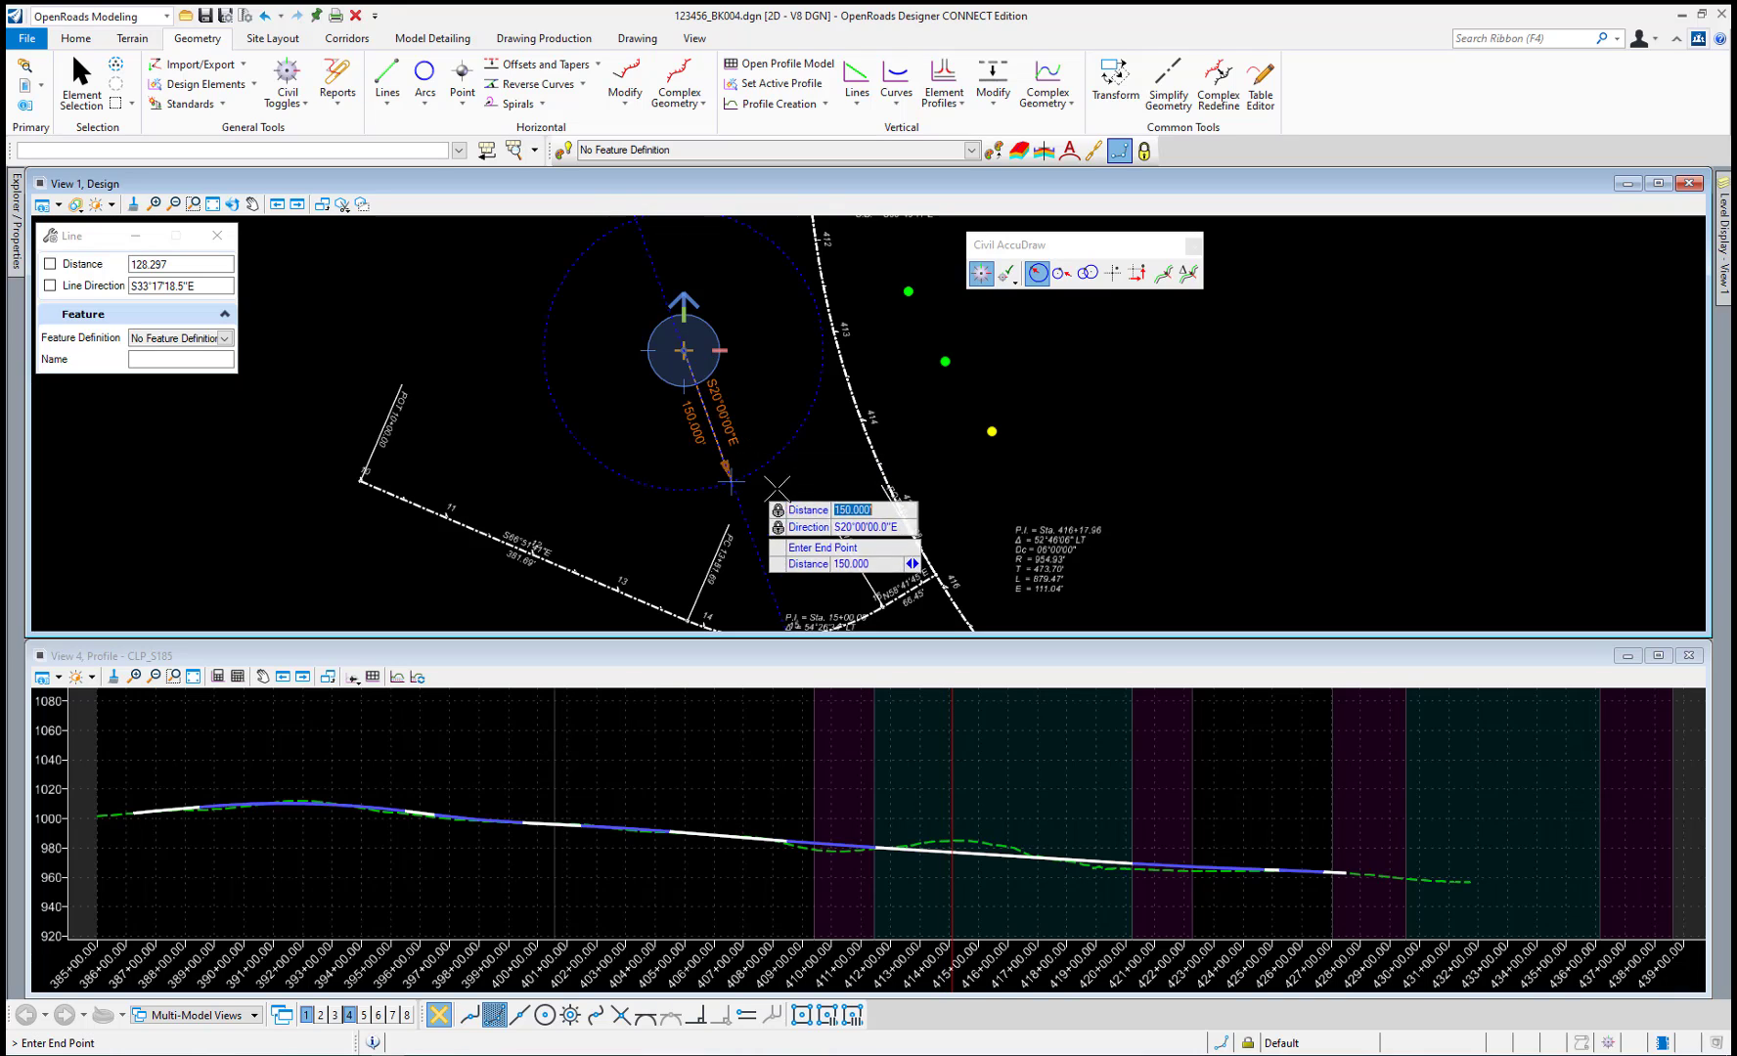
{"action": "left_click", "coordinate": [782, 483]}
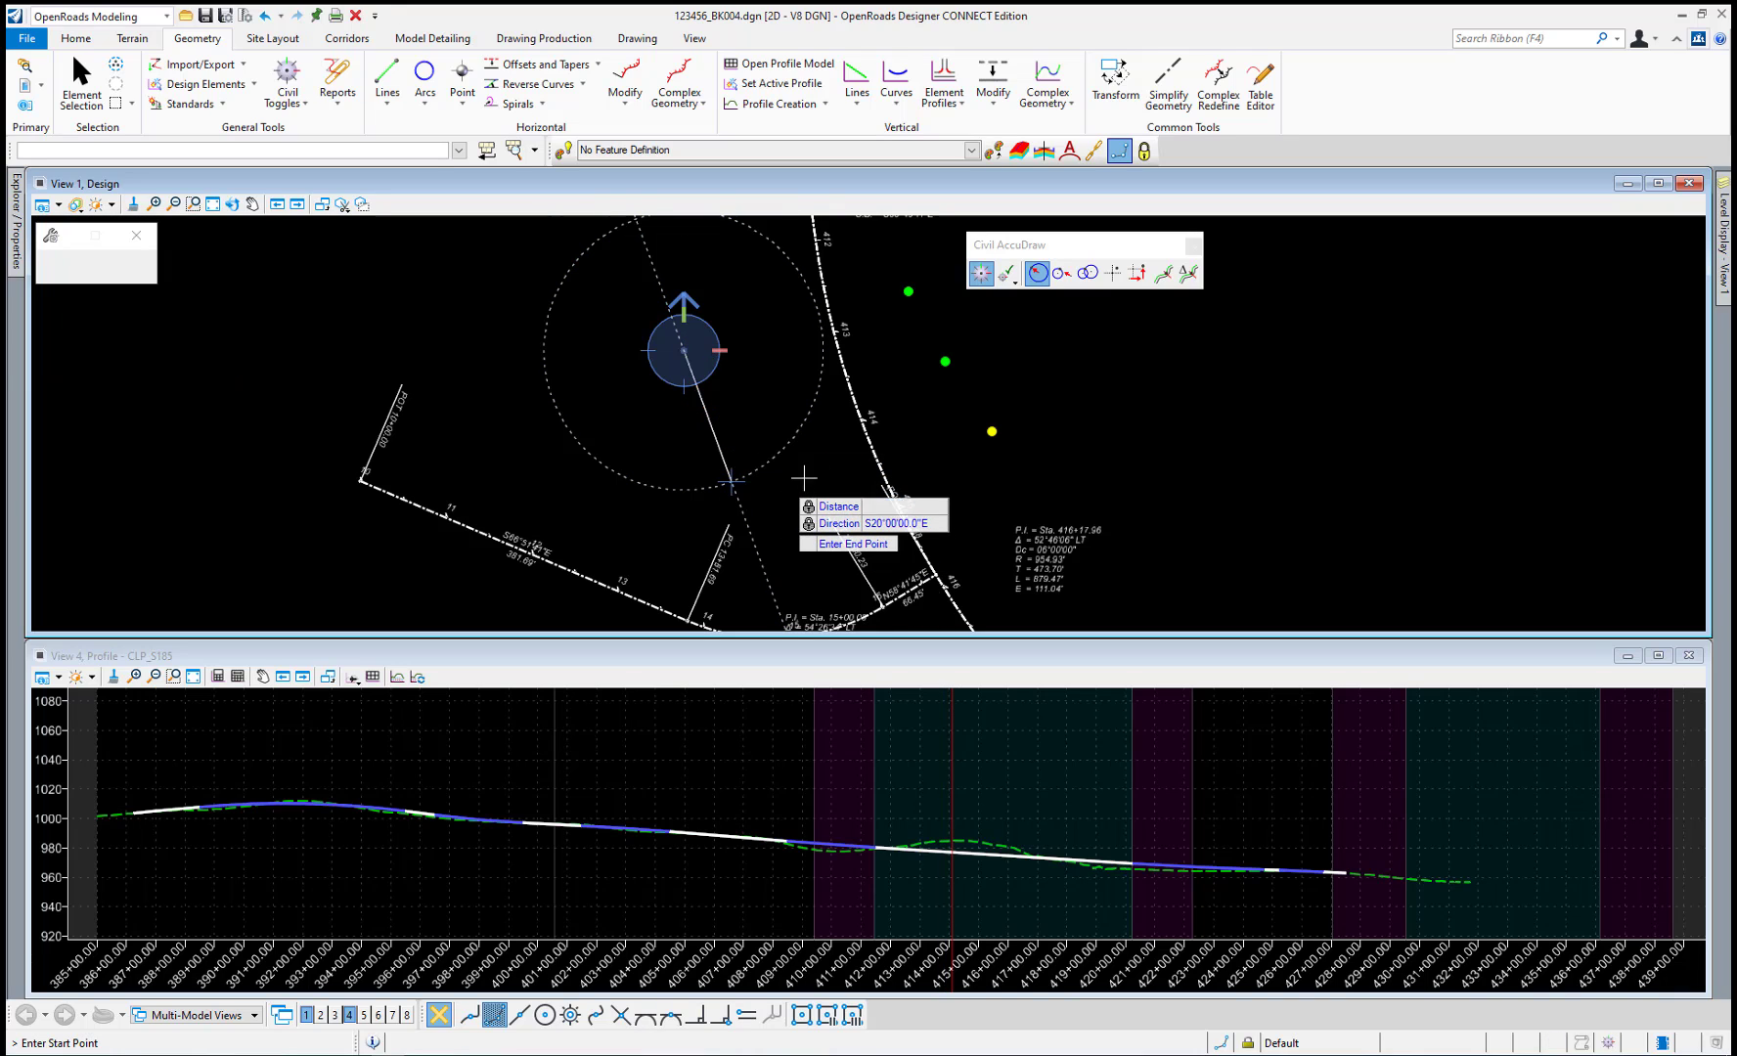
{"action": "right_click", "coordinate": [800, 472]}
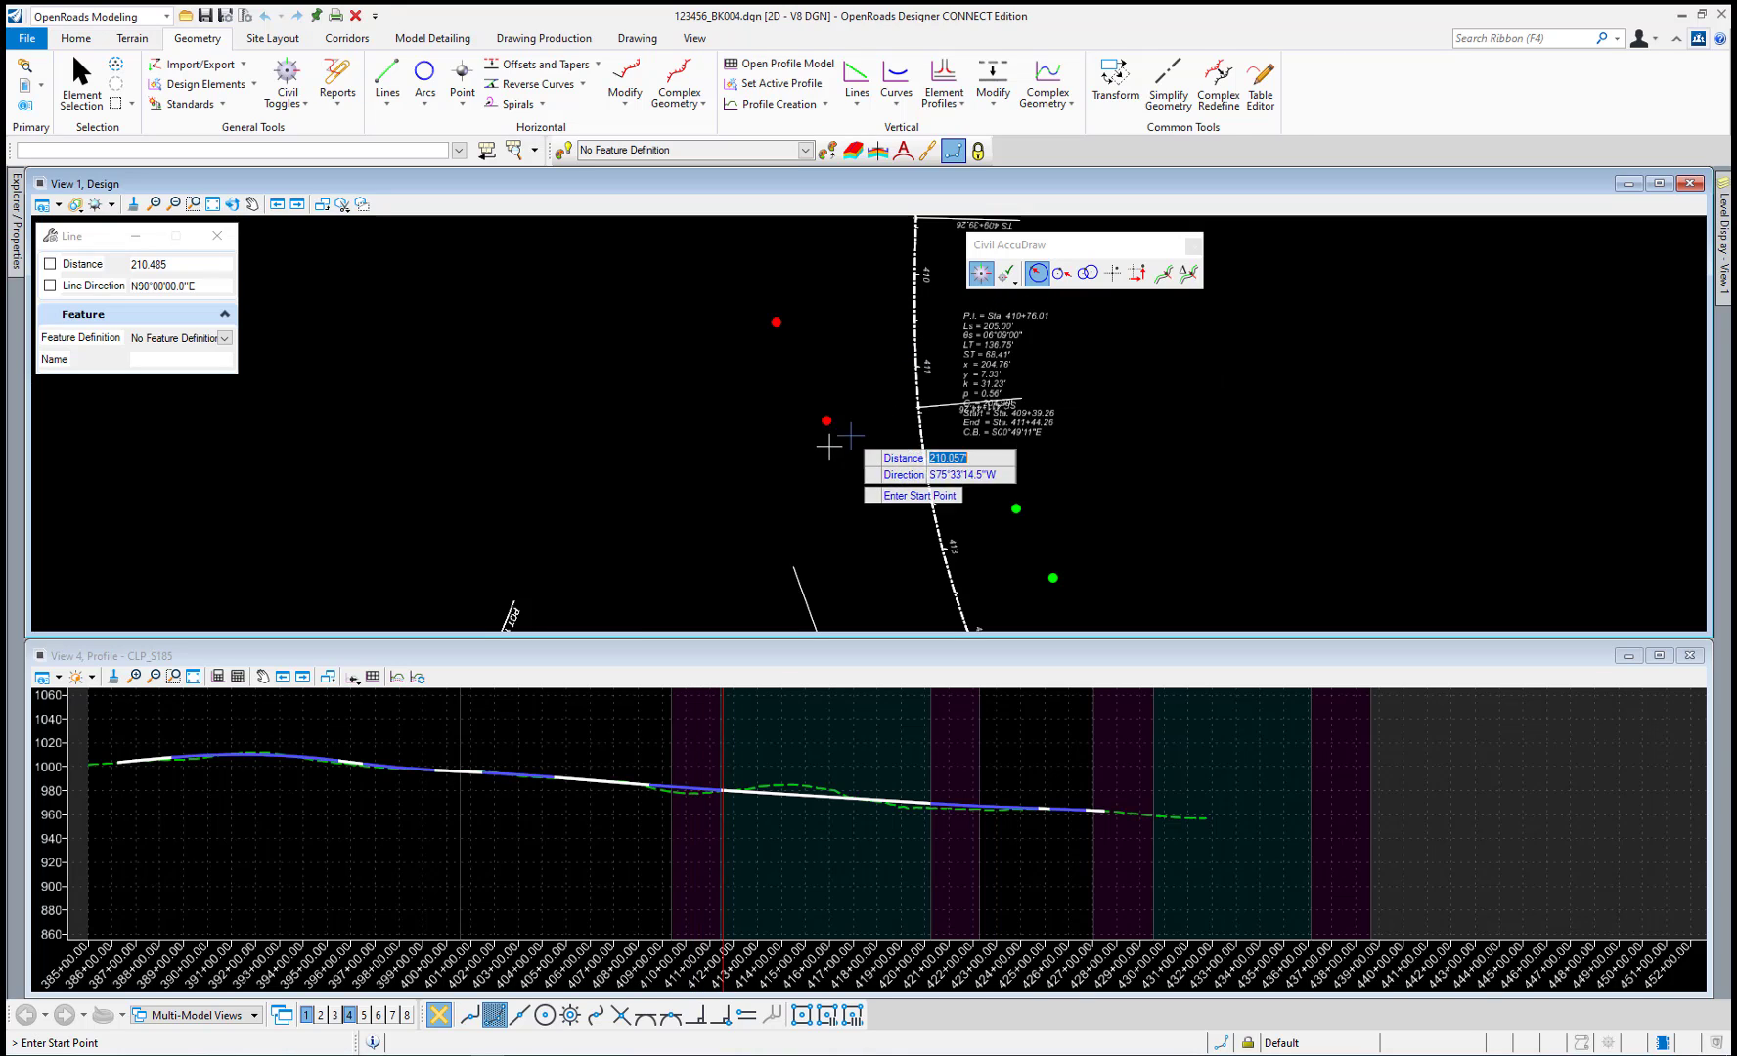
Set Civil AccuDraw to take distance and direction from separate reference points, and lock a distance of 50 from the upper red point.
{"action": "scroll", "coordinate": [635, 436], "scroll_direction": "up", "scroll_amount": 1}
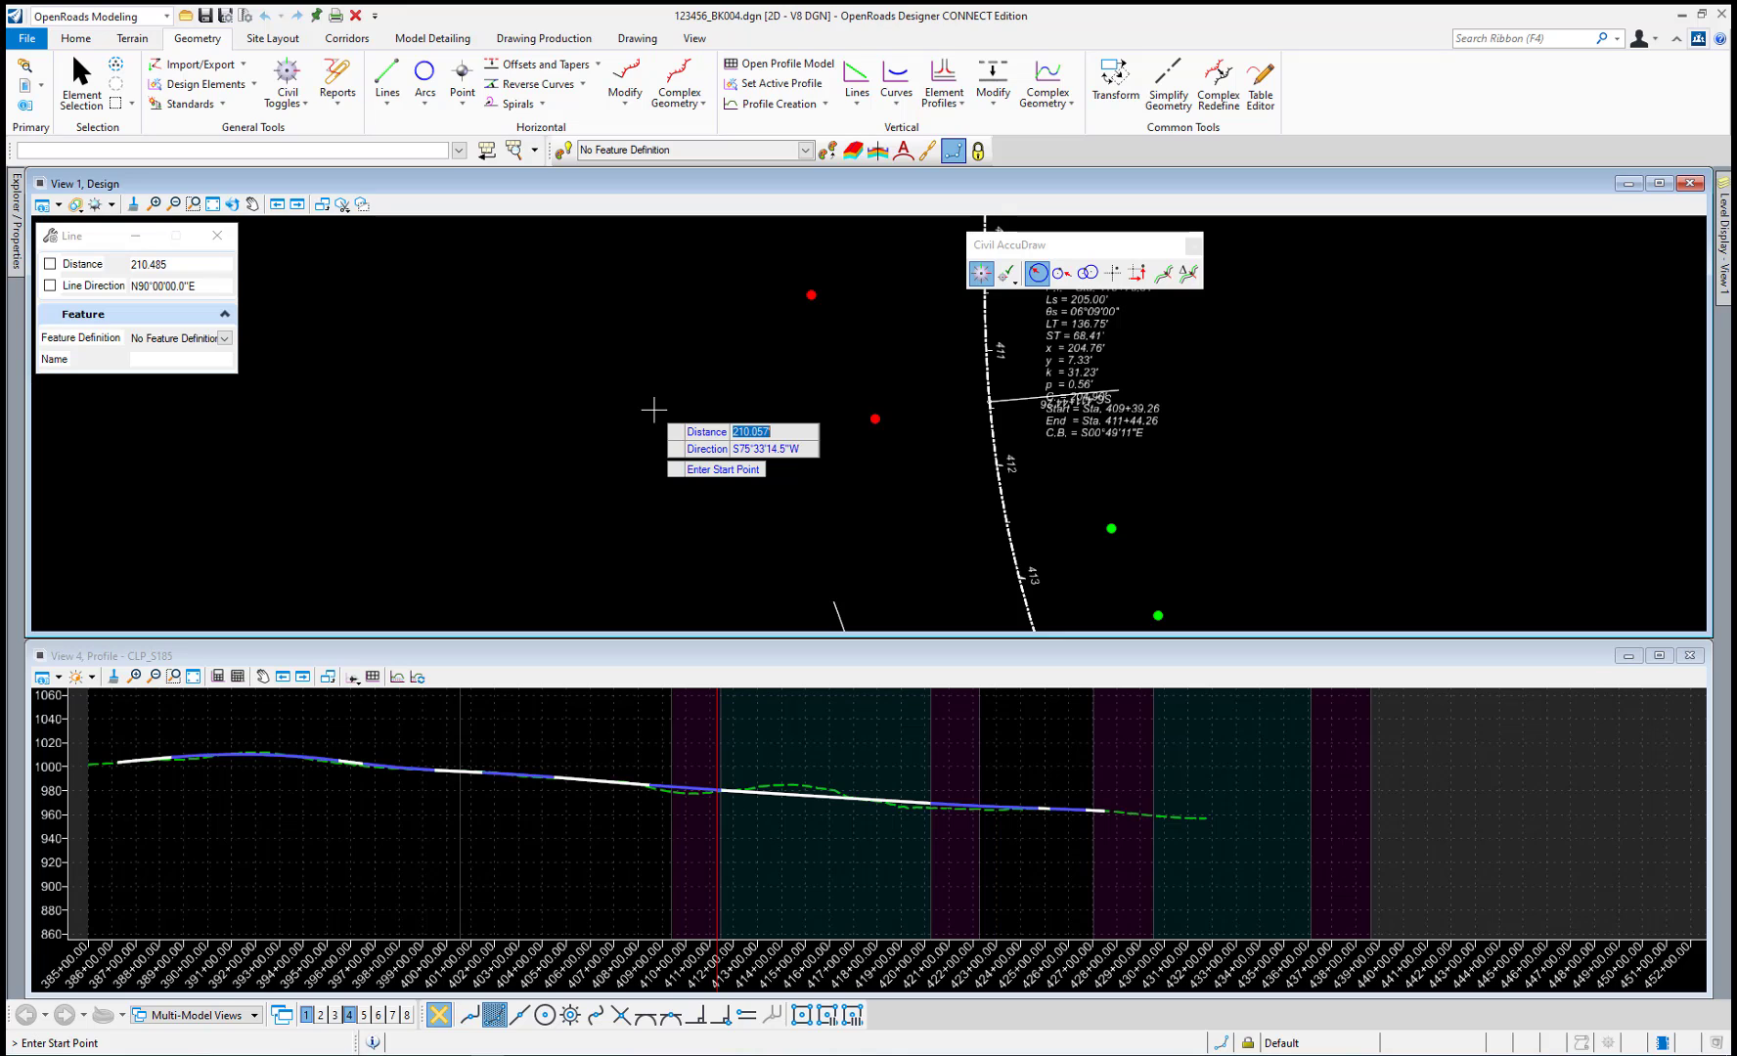
{"action": "left_click", "coordinate": [1061, 273]}
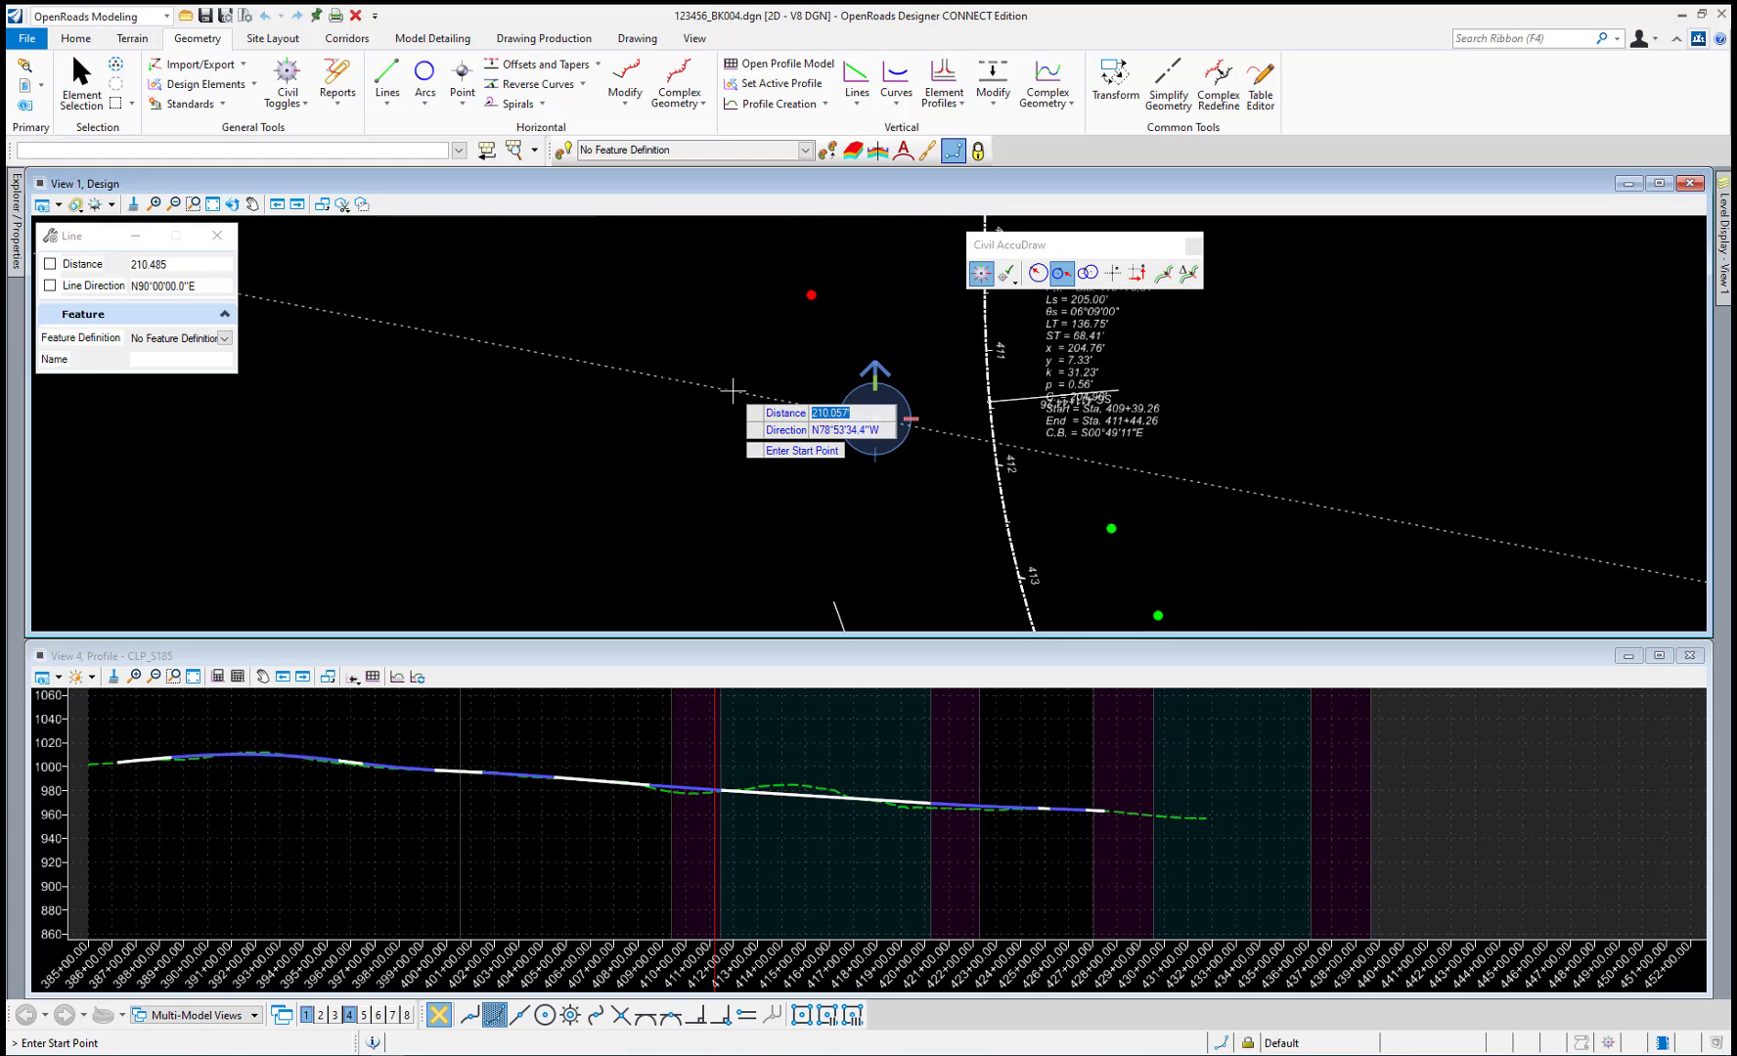
{"action": "key", "text": "o"}
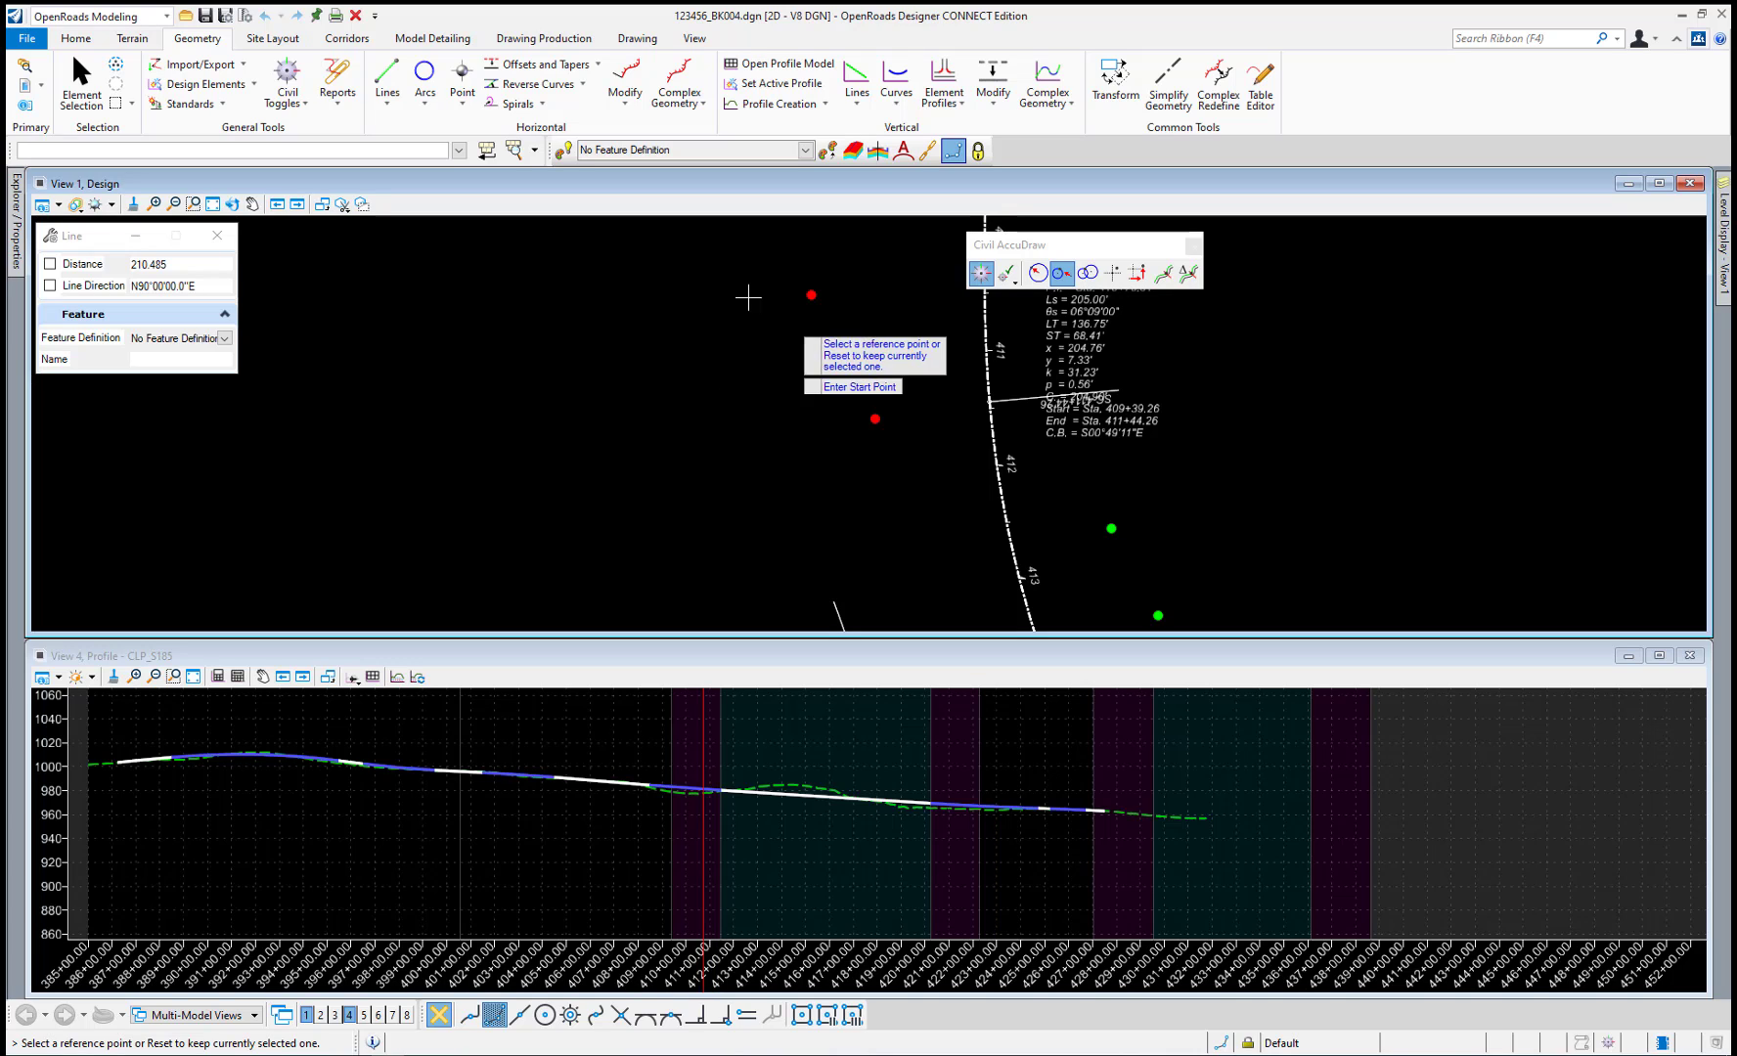
{"action": "left_click", "coordinate": [810, 294]}
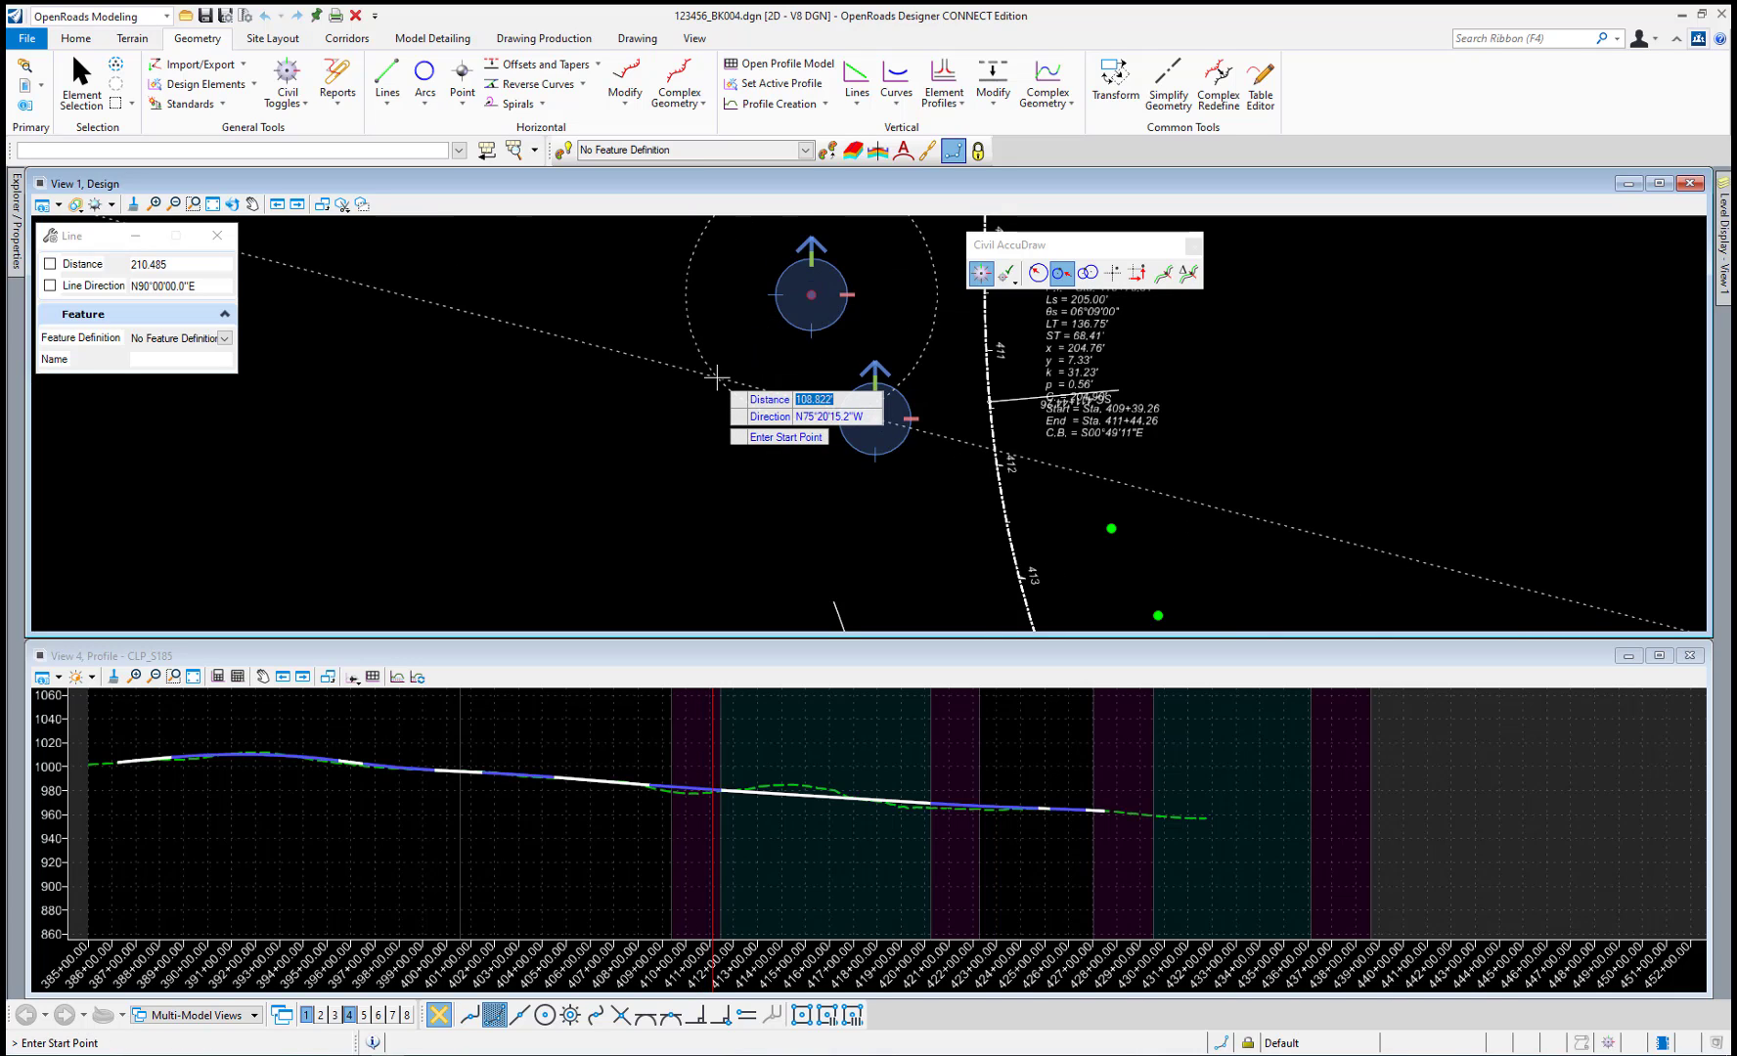
{"action": "type", "text": "50"}
{"action": "key", "text": "Tab"}
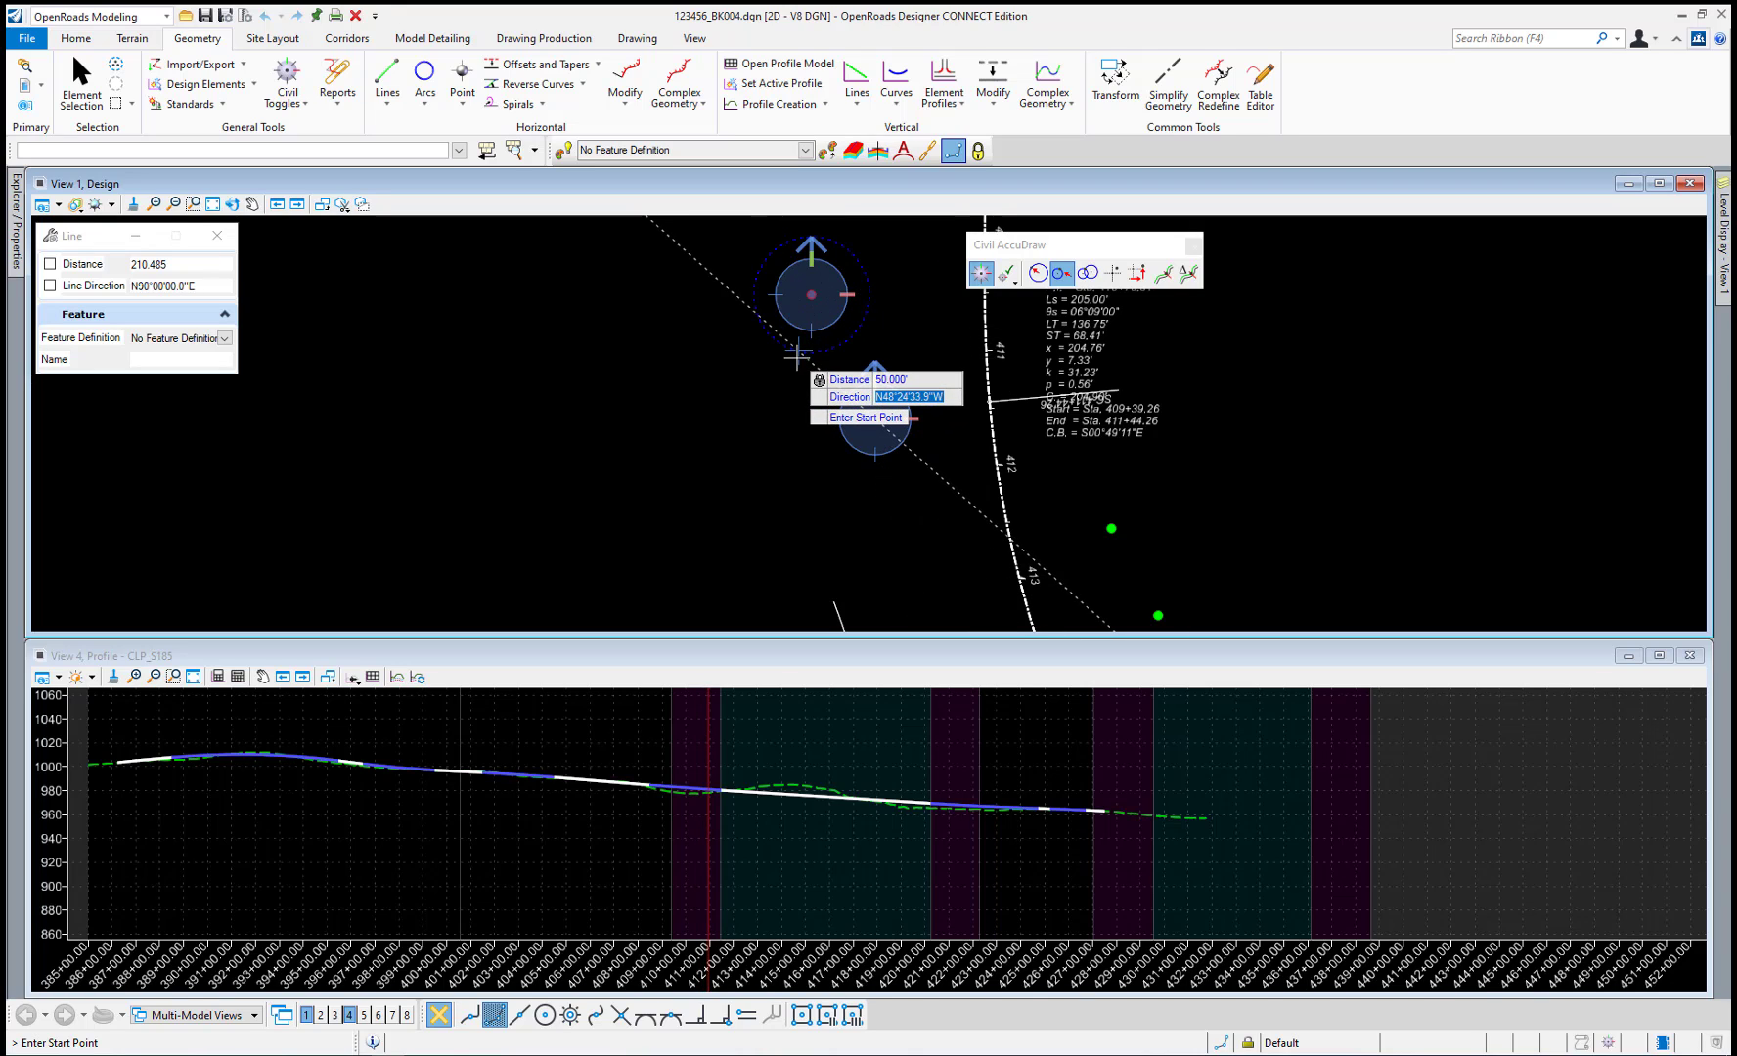
Start the line using direction N45°00'00"W from the lower red point, and end it about 219 ft to the southwest.
{"action": "key", "text": "o"}
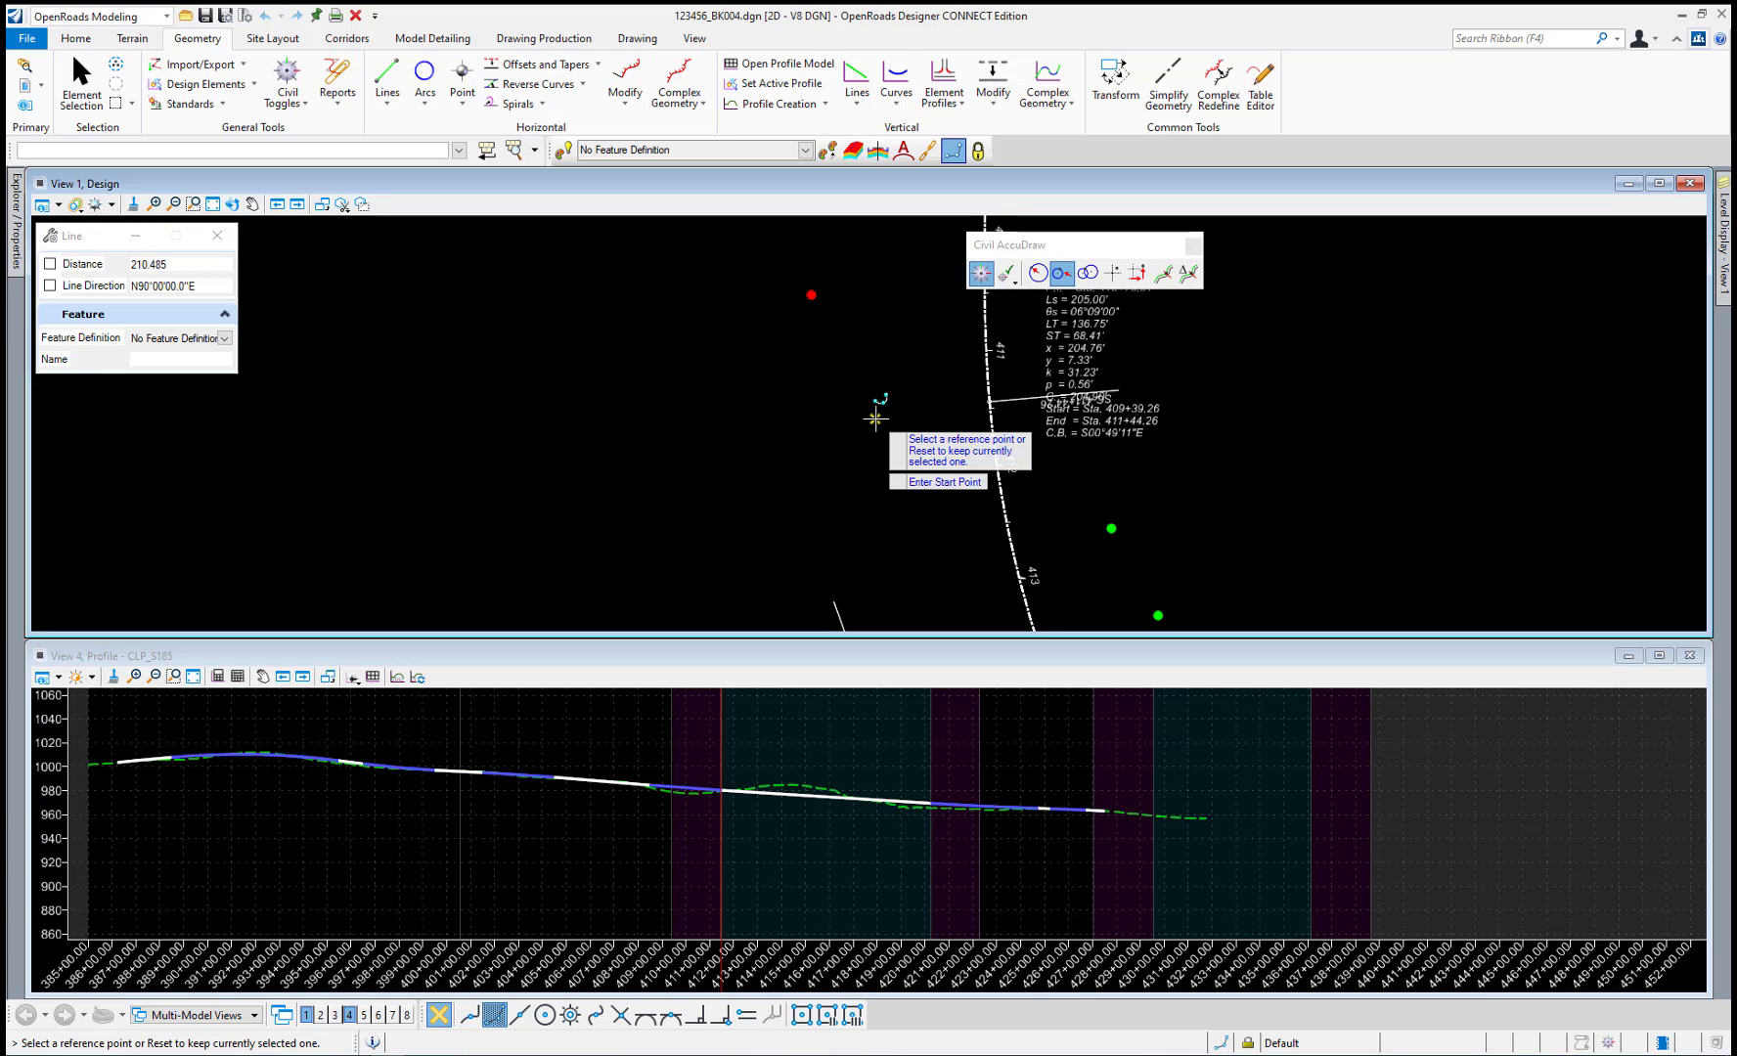
{"action": "left_click", "coordinate": [876, 419]}
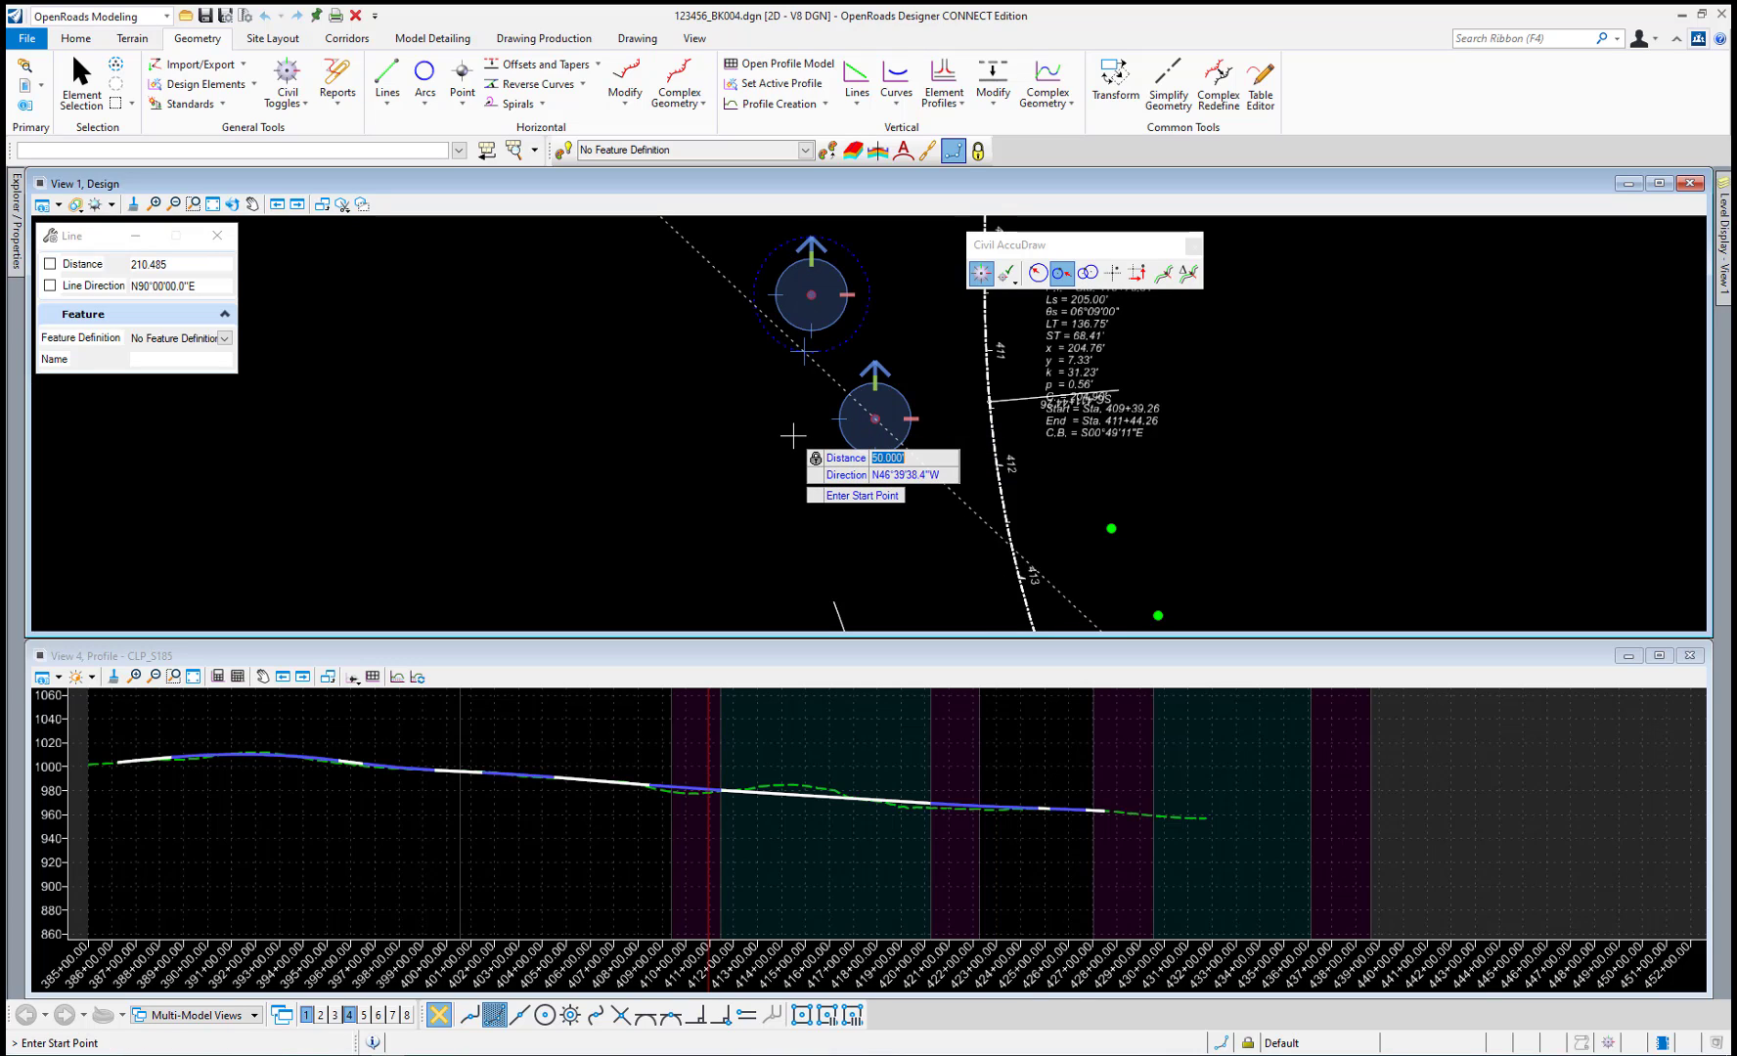
{"action": "key", "text": "Tab"}
{"action": "type", "text": "n"}
{"action": "type", "text": "45"}
{"action": "type", "text": ":0"}
{"action": "type", "text": ":0w"}
{"action": "key", "text": "Return"}
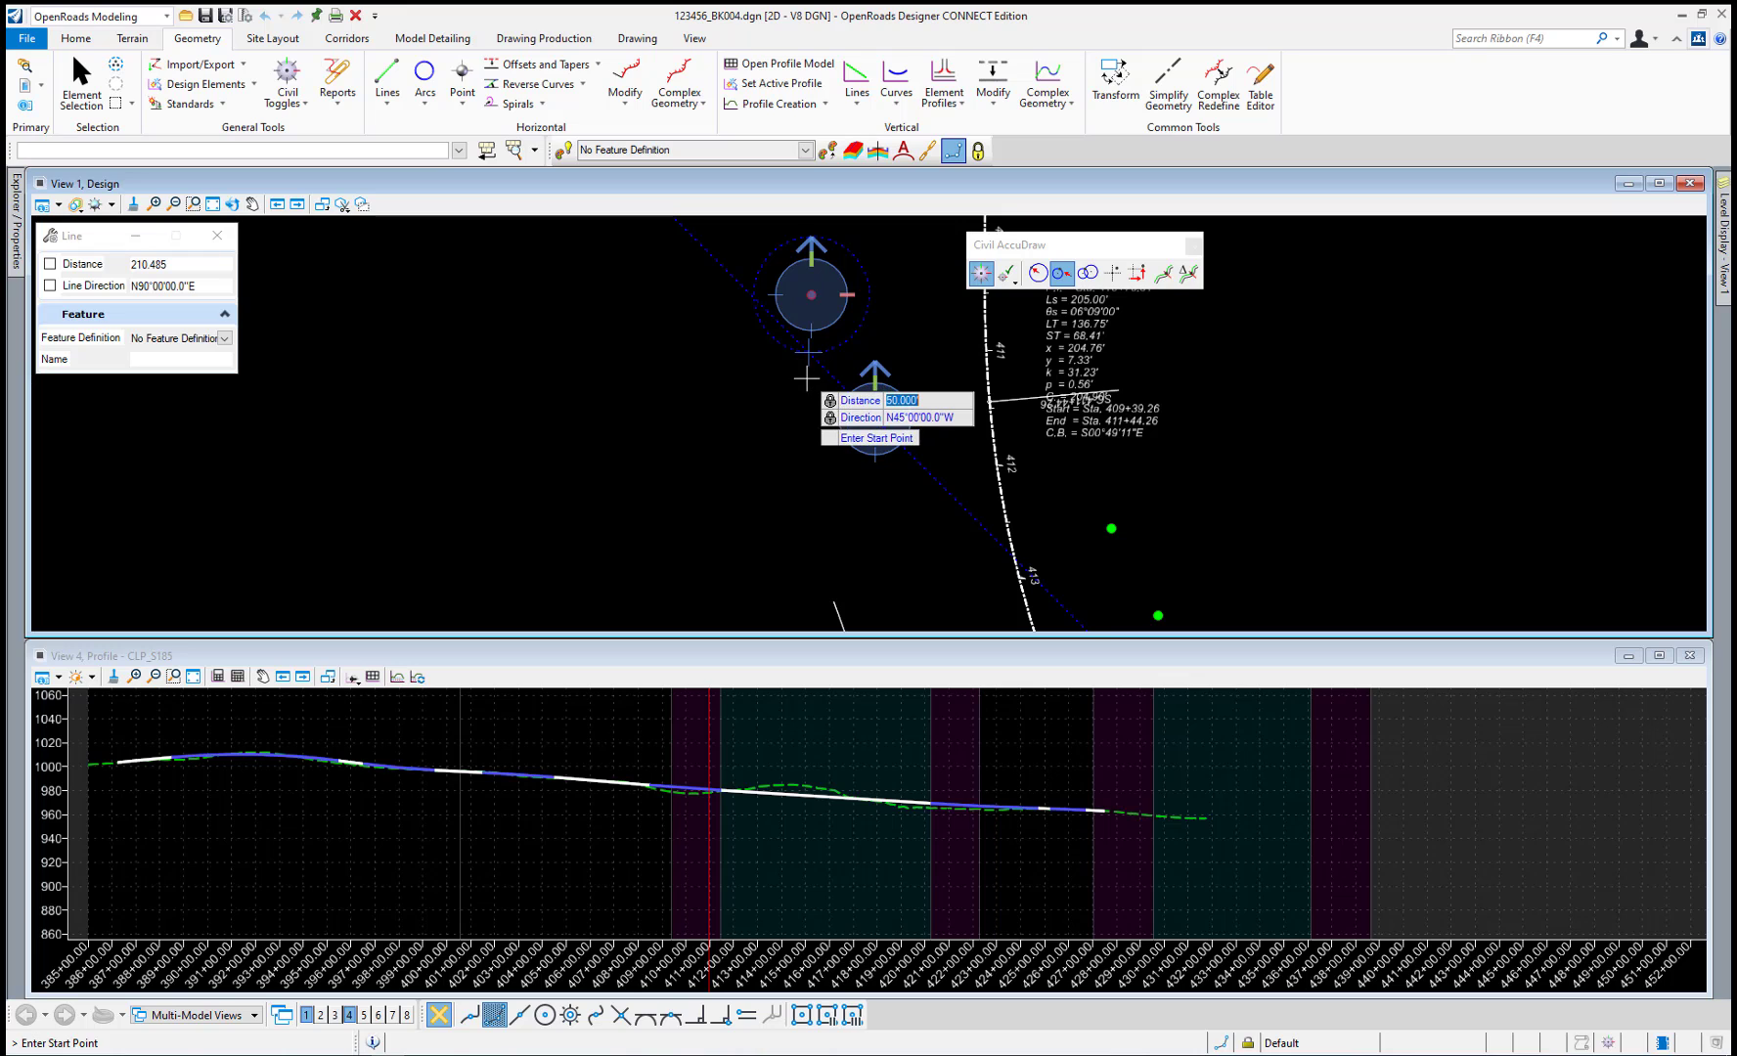
{"action": "left_click", "coordinate": [808, 352]}
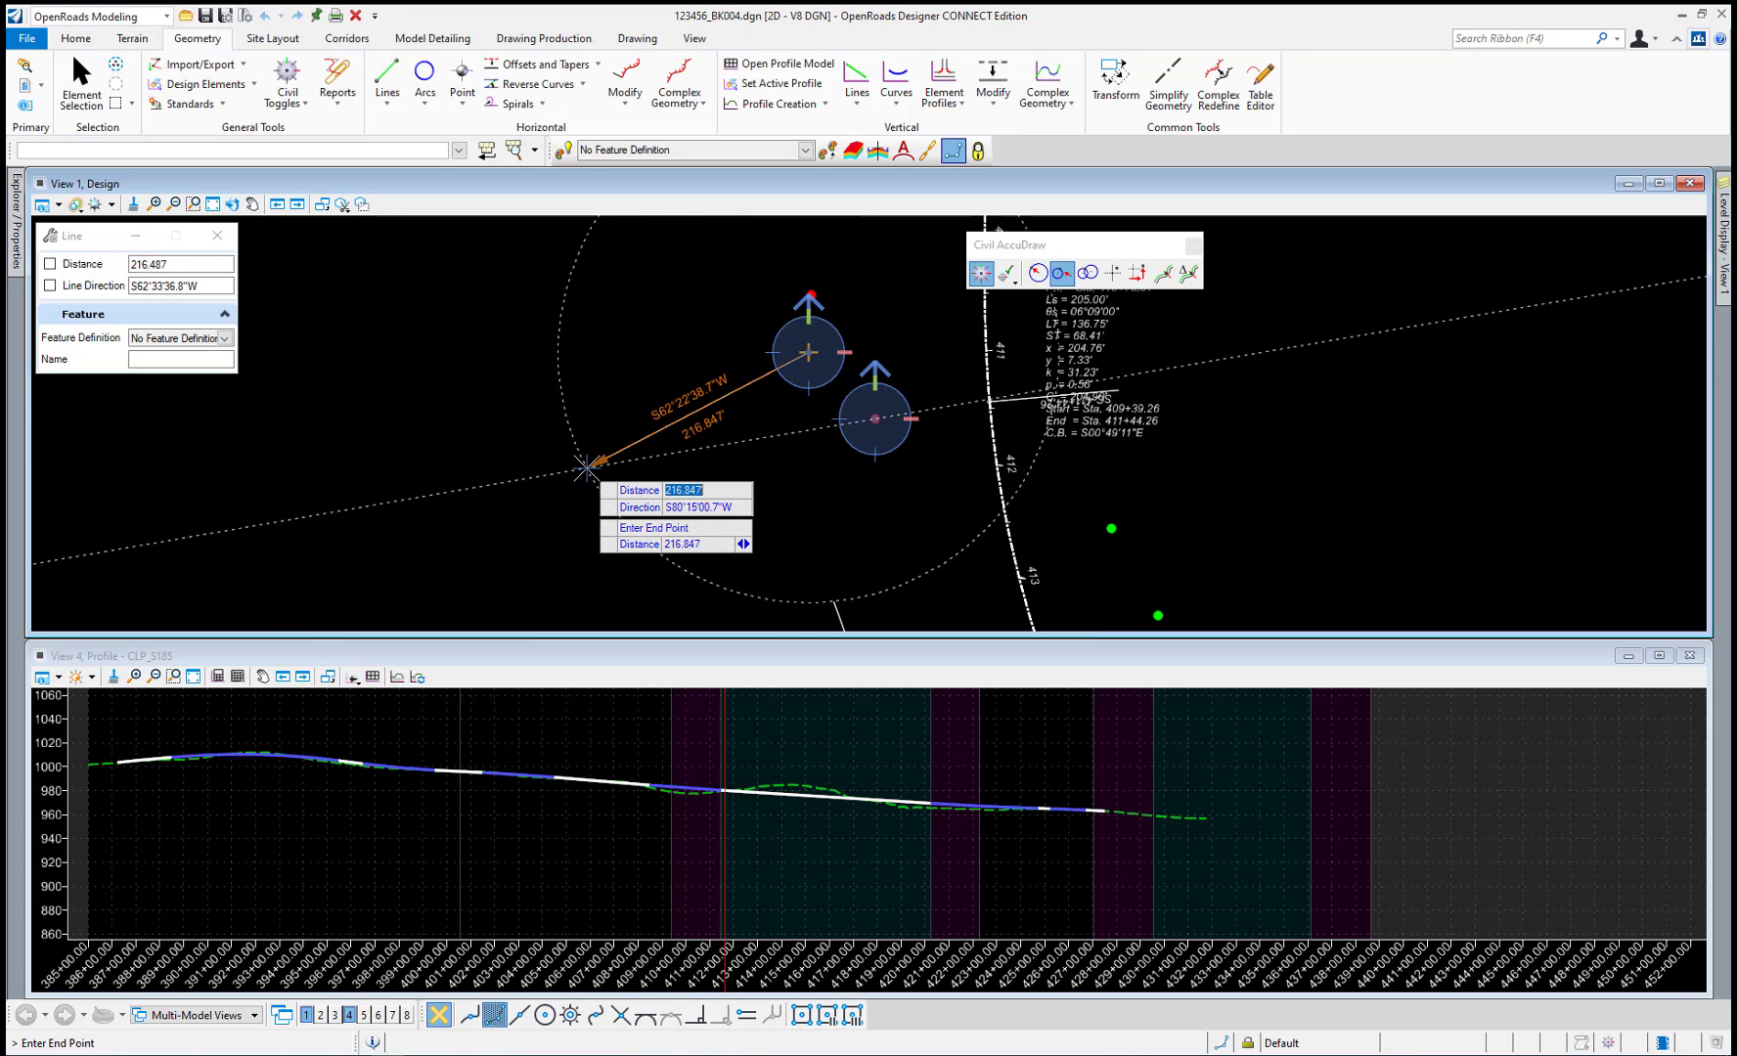
{"action": "left_click", "coordinate": [714, 467]}
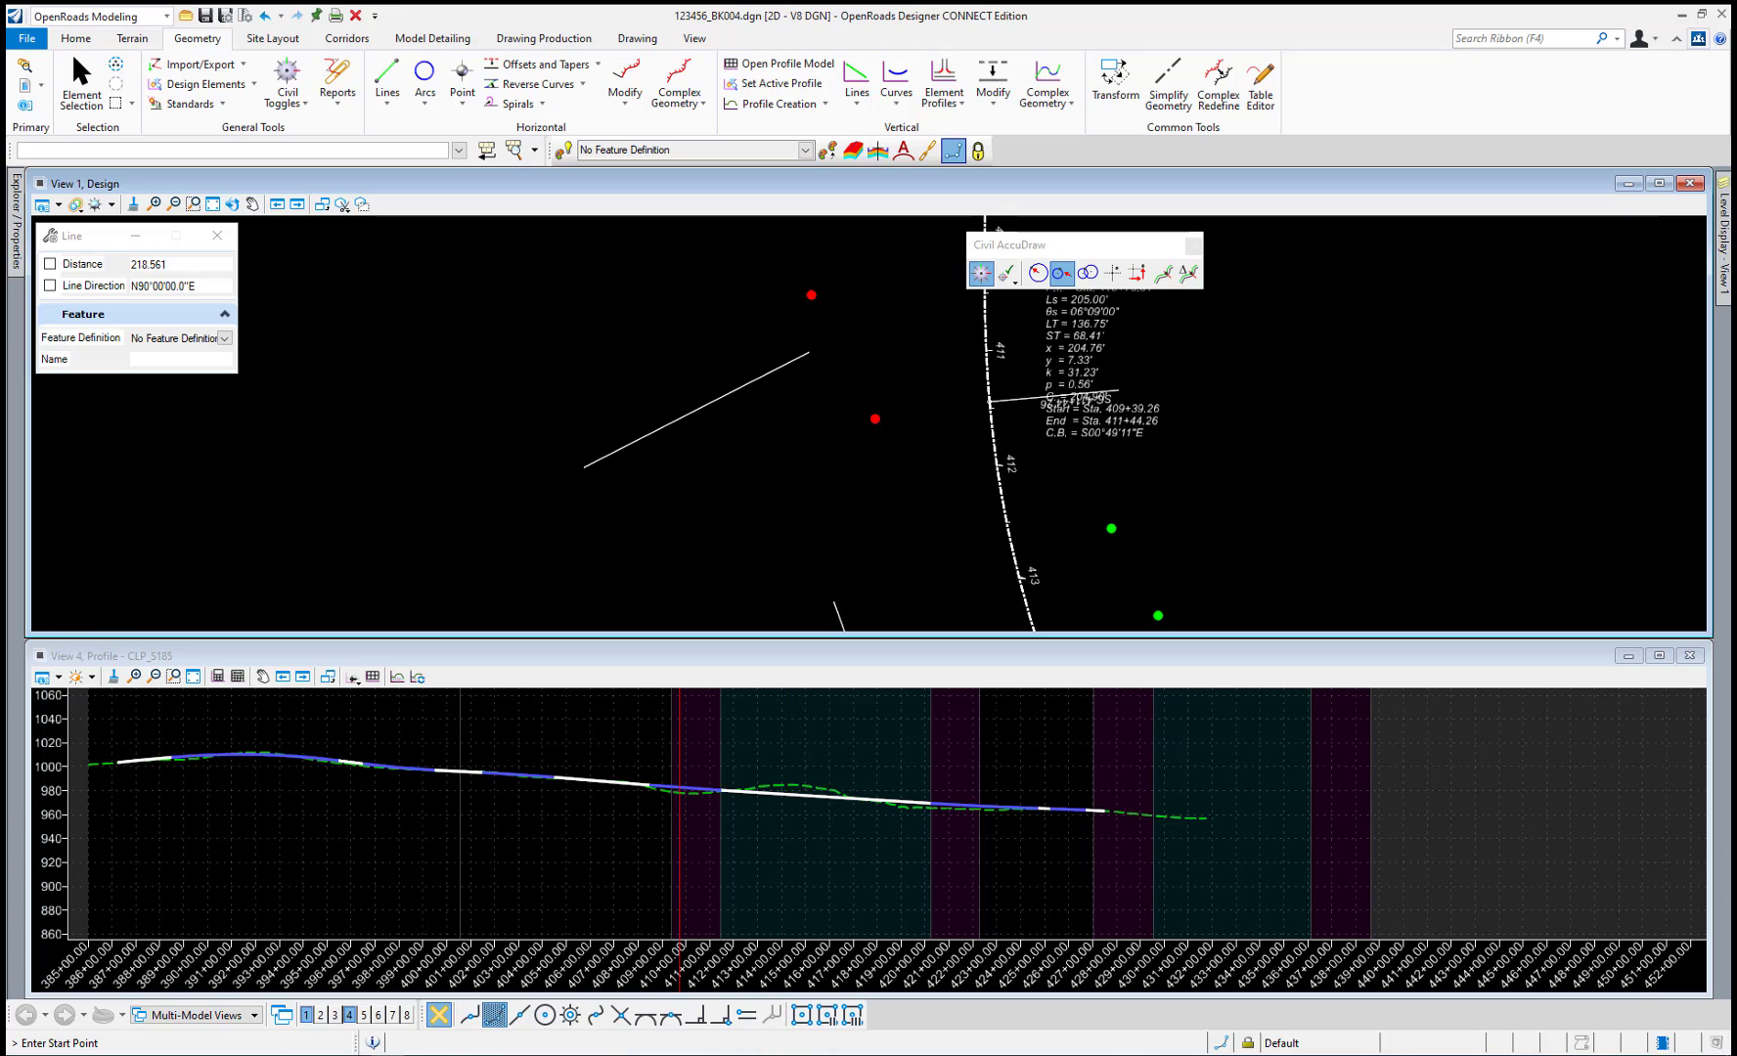
Set Civil AccuDraw to Distance-Distance for a new line, and lock the first distance at 50 from the upper green point.
{"action": "left_click", "coordinate": [1088, 274]}
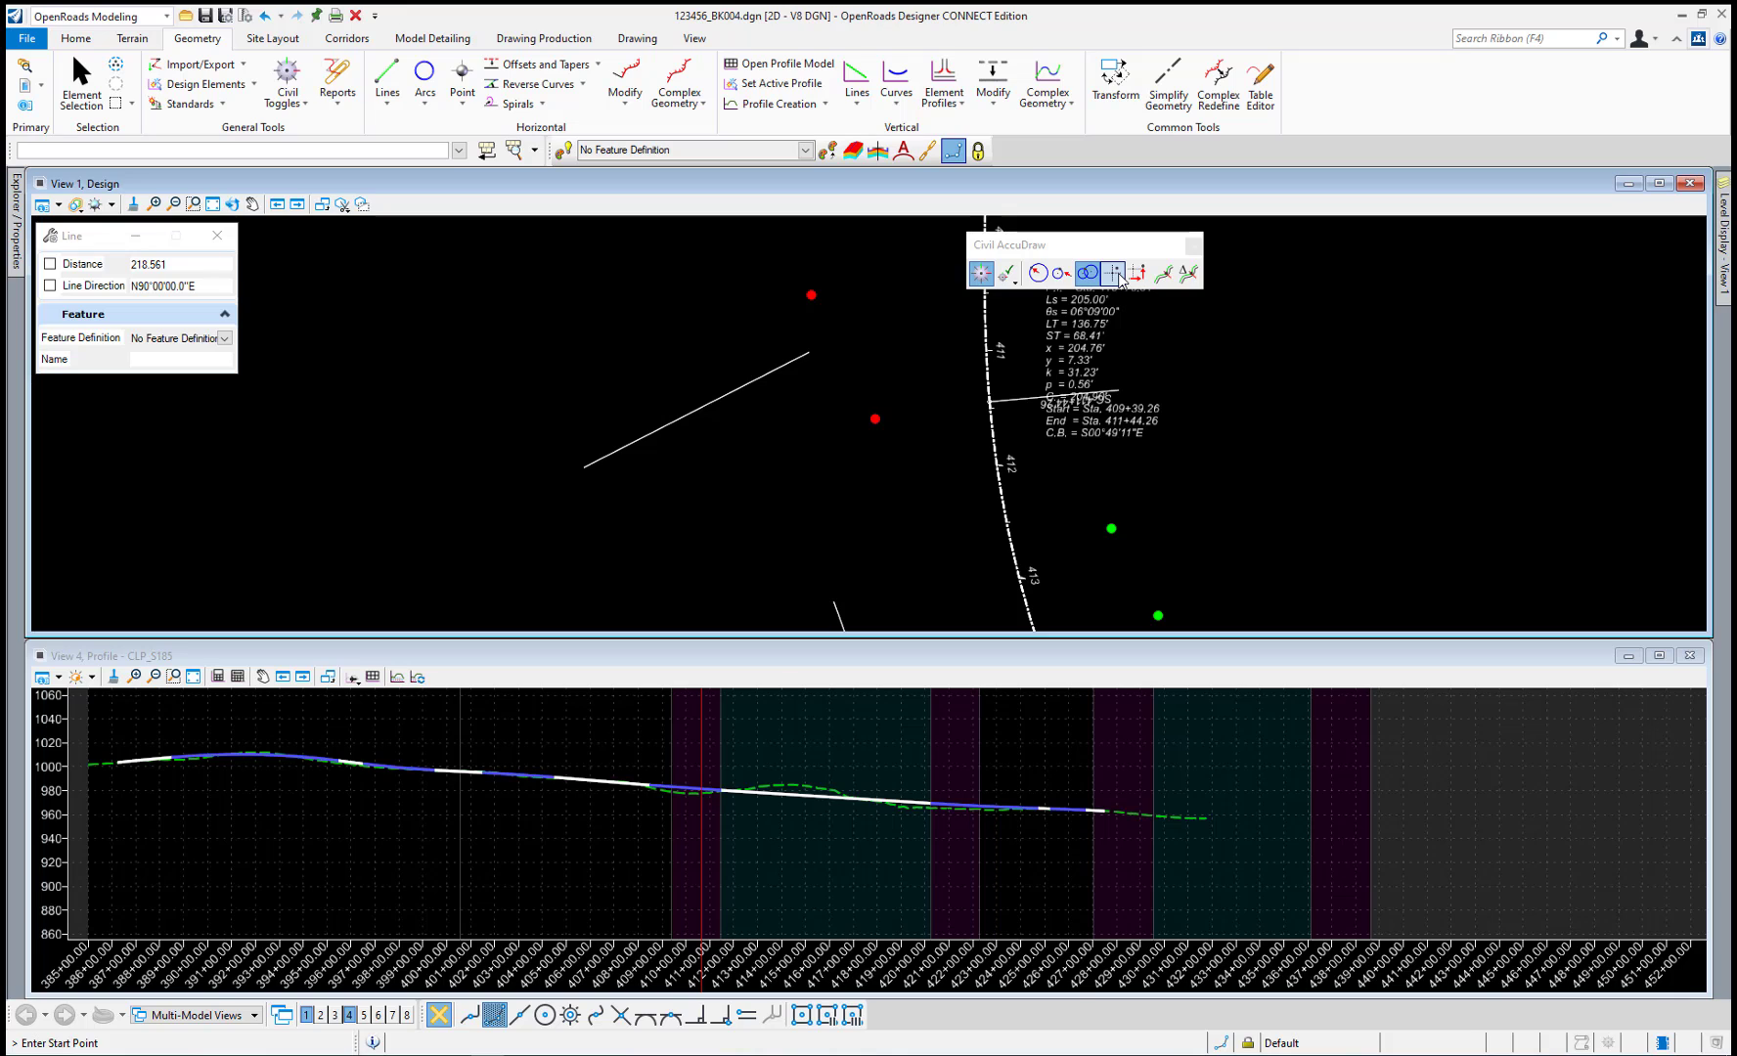
{"action": "left_click", "coordinate": [389, 80]}
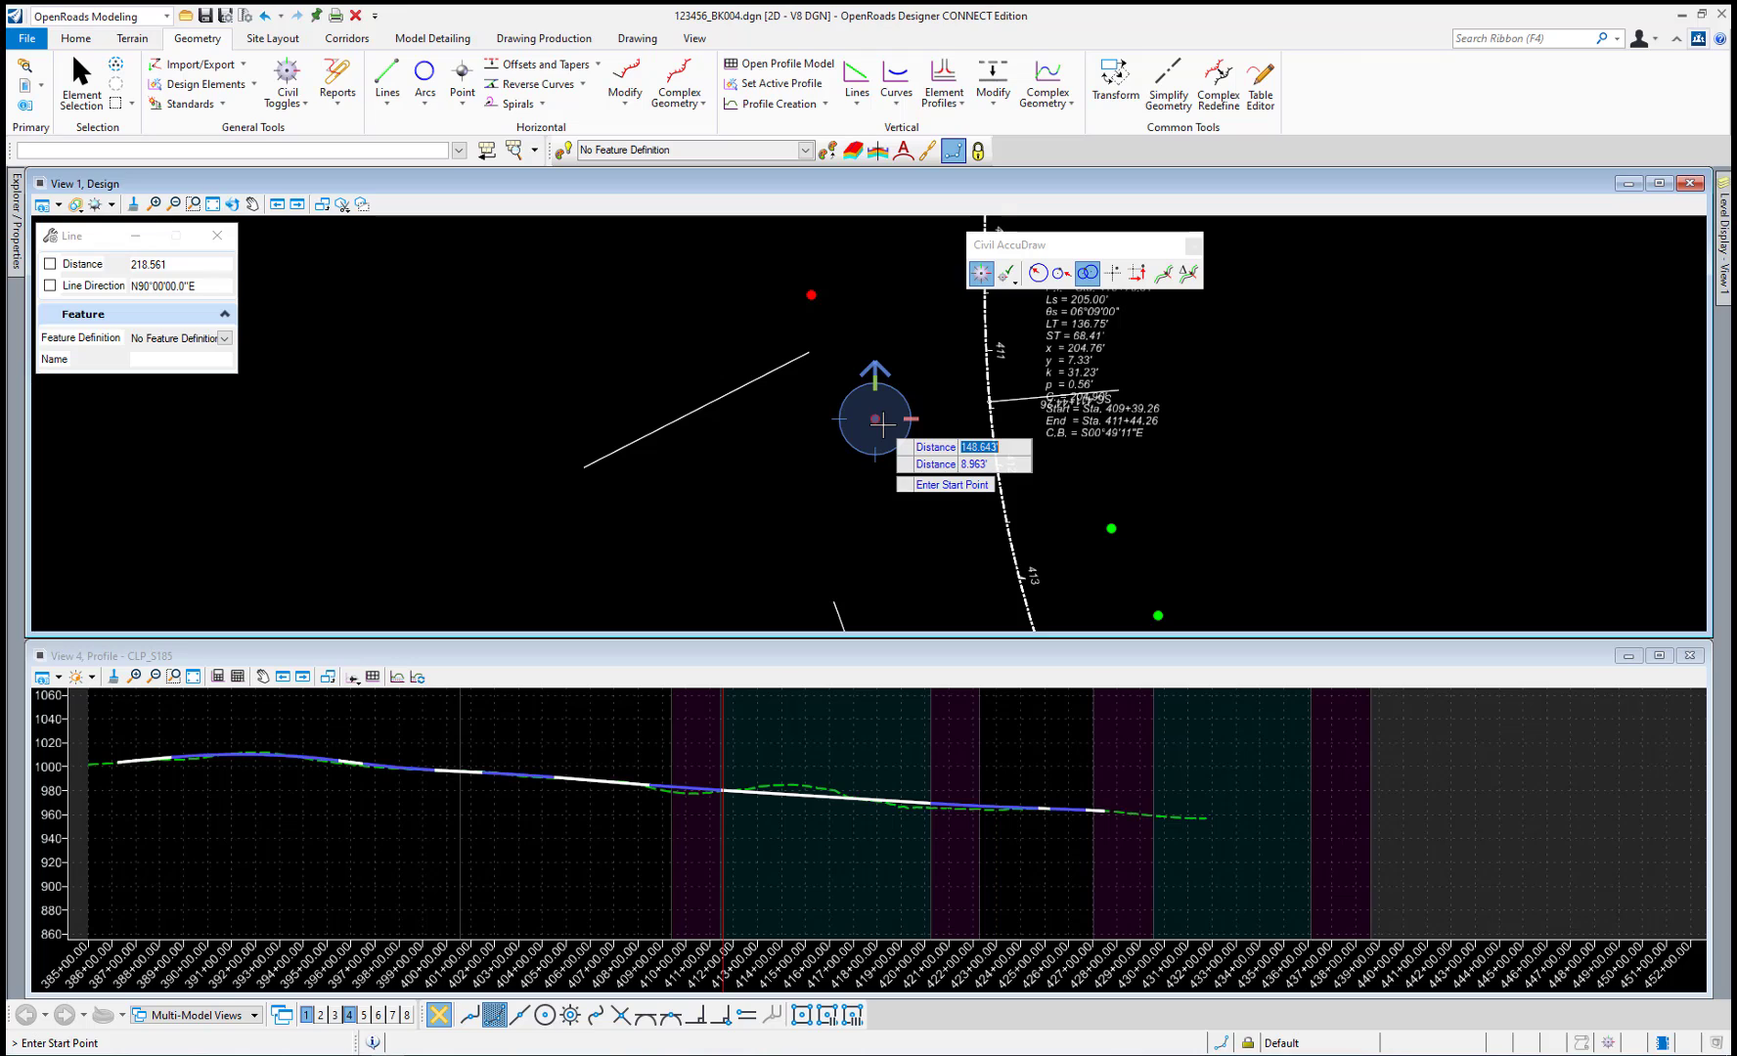
{"action": "key", "text": "o"}
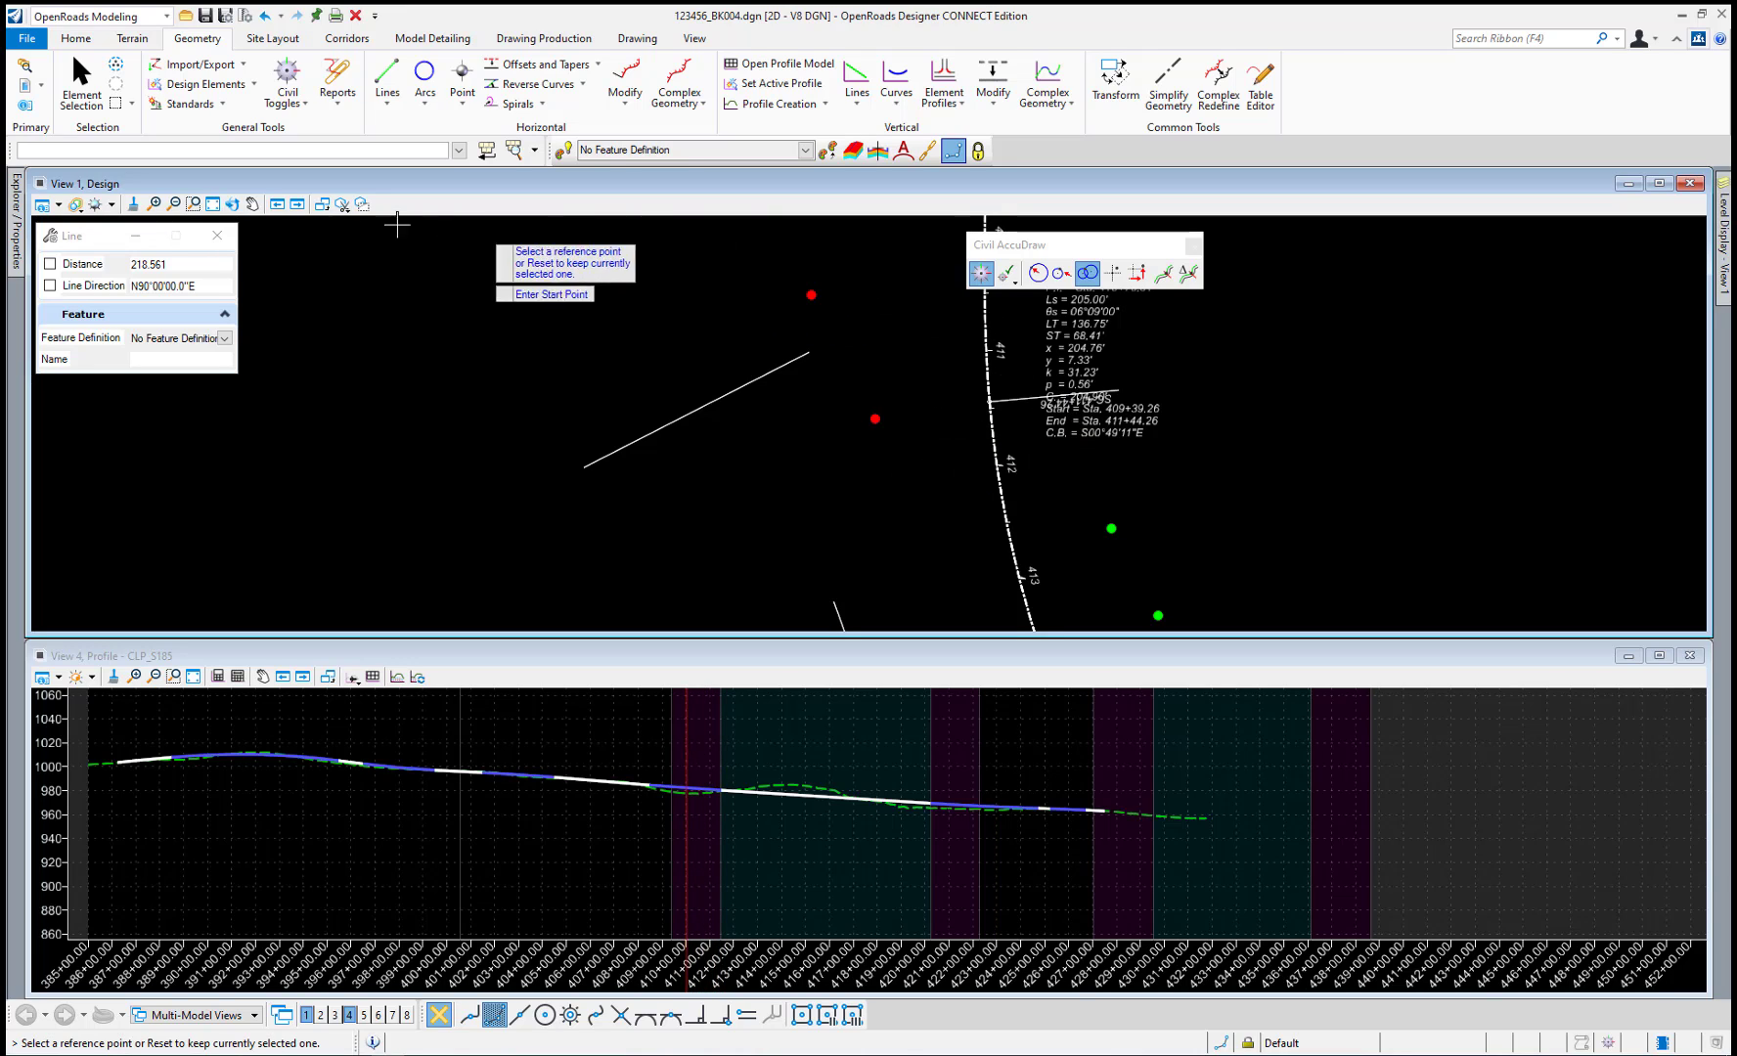
{"action": "left_click", "coordinate": [251, 205]}
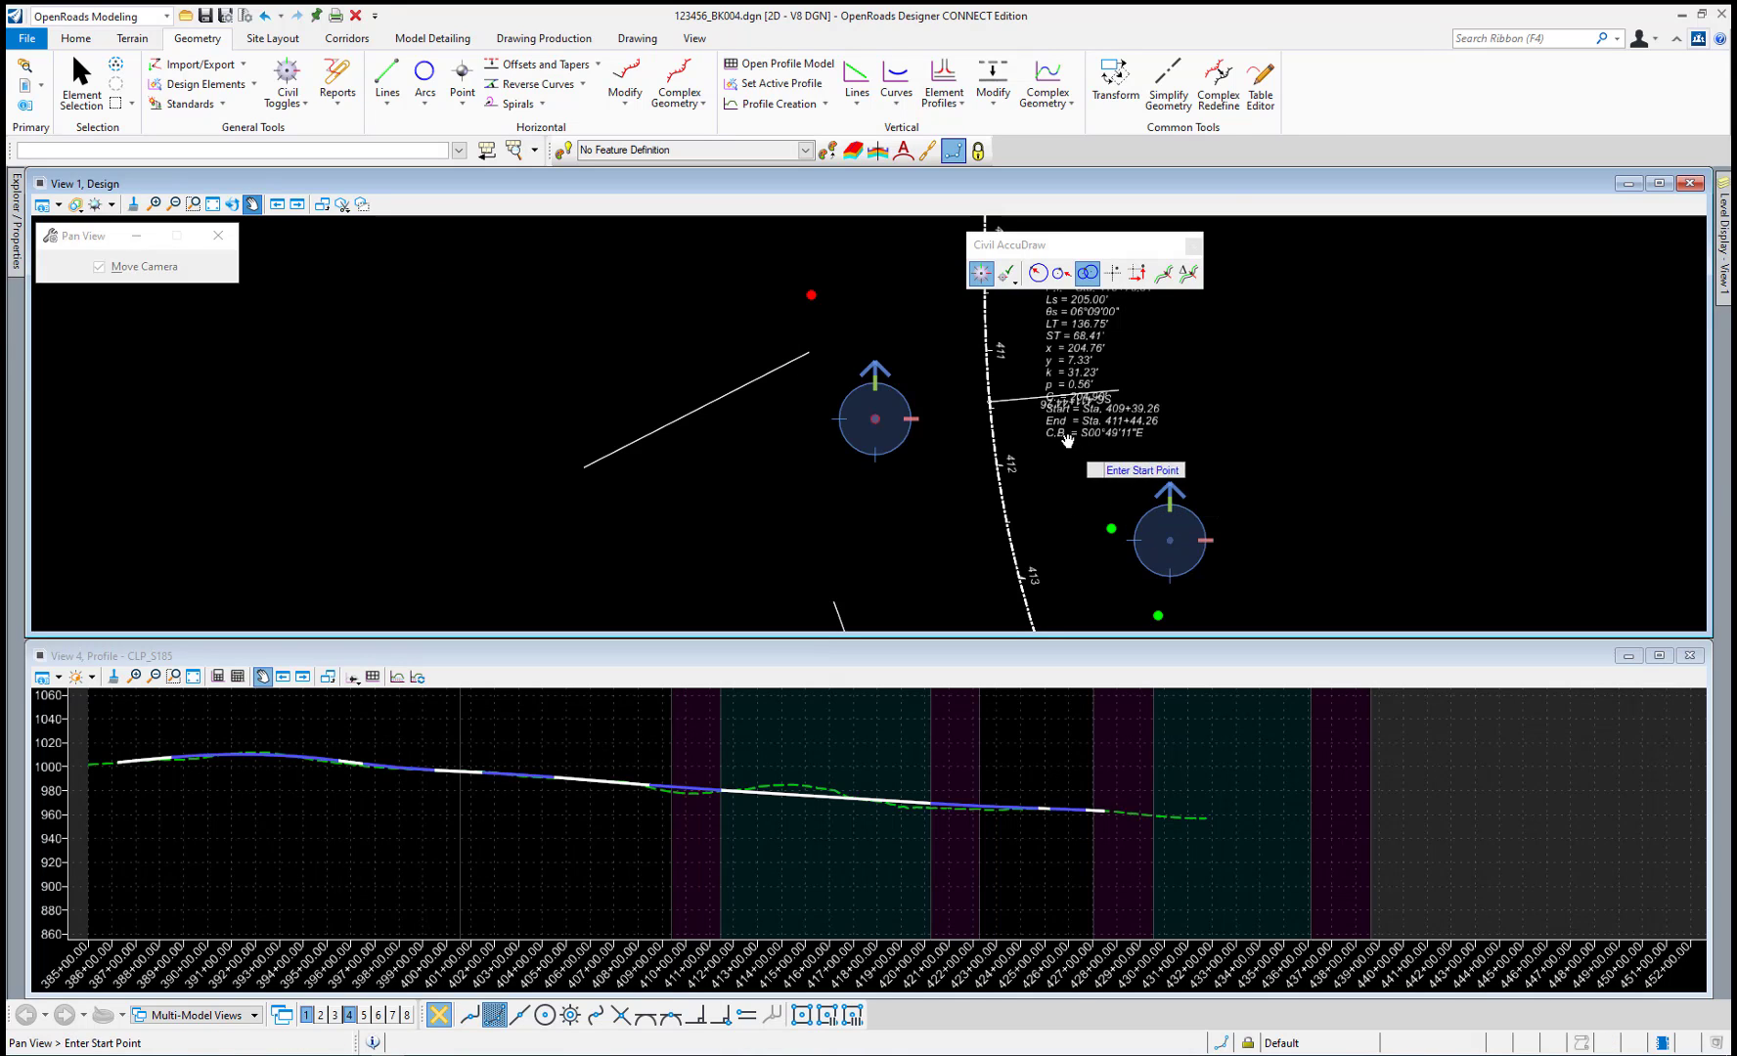
{"action": "left_click_drag", "start_coordinate": [1284, 519], "coordinate": [1115, 406]}
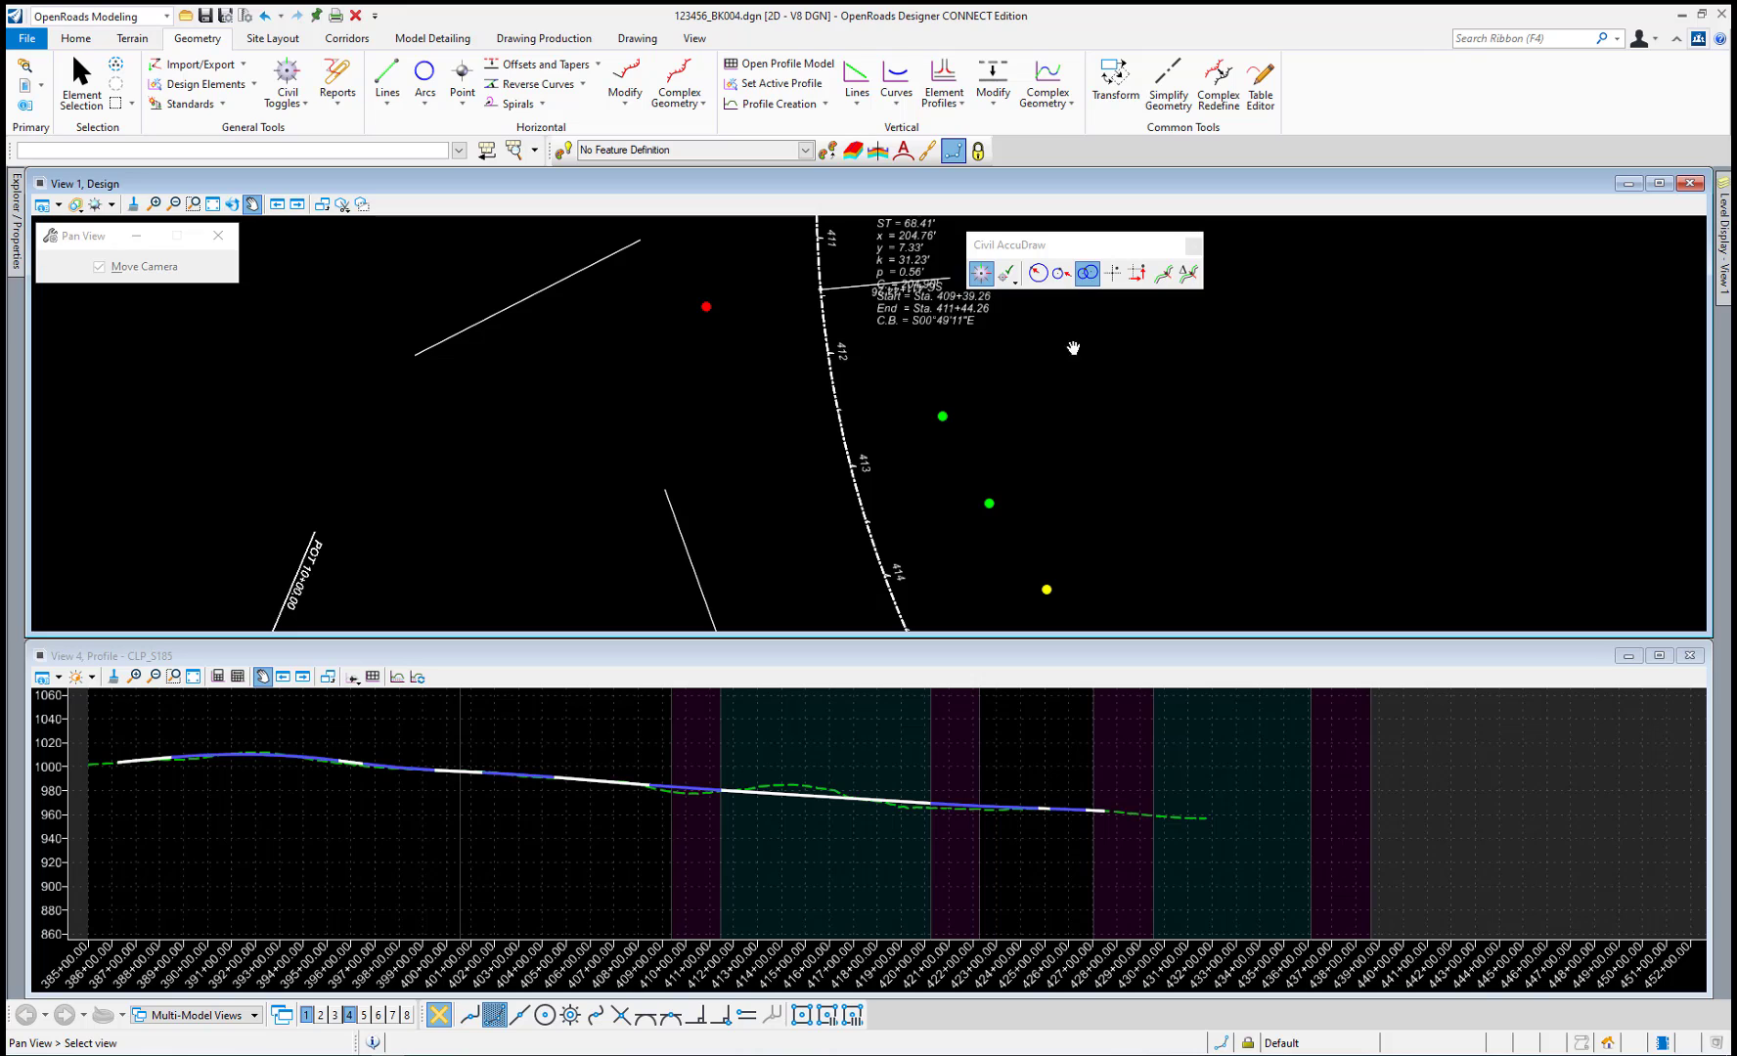
{"action": "right_click", "coordinate": [1008, 394]}
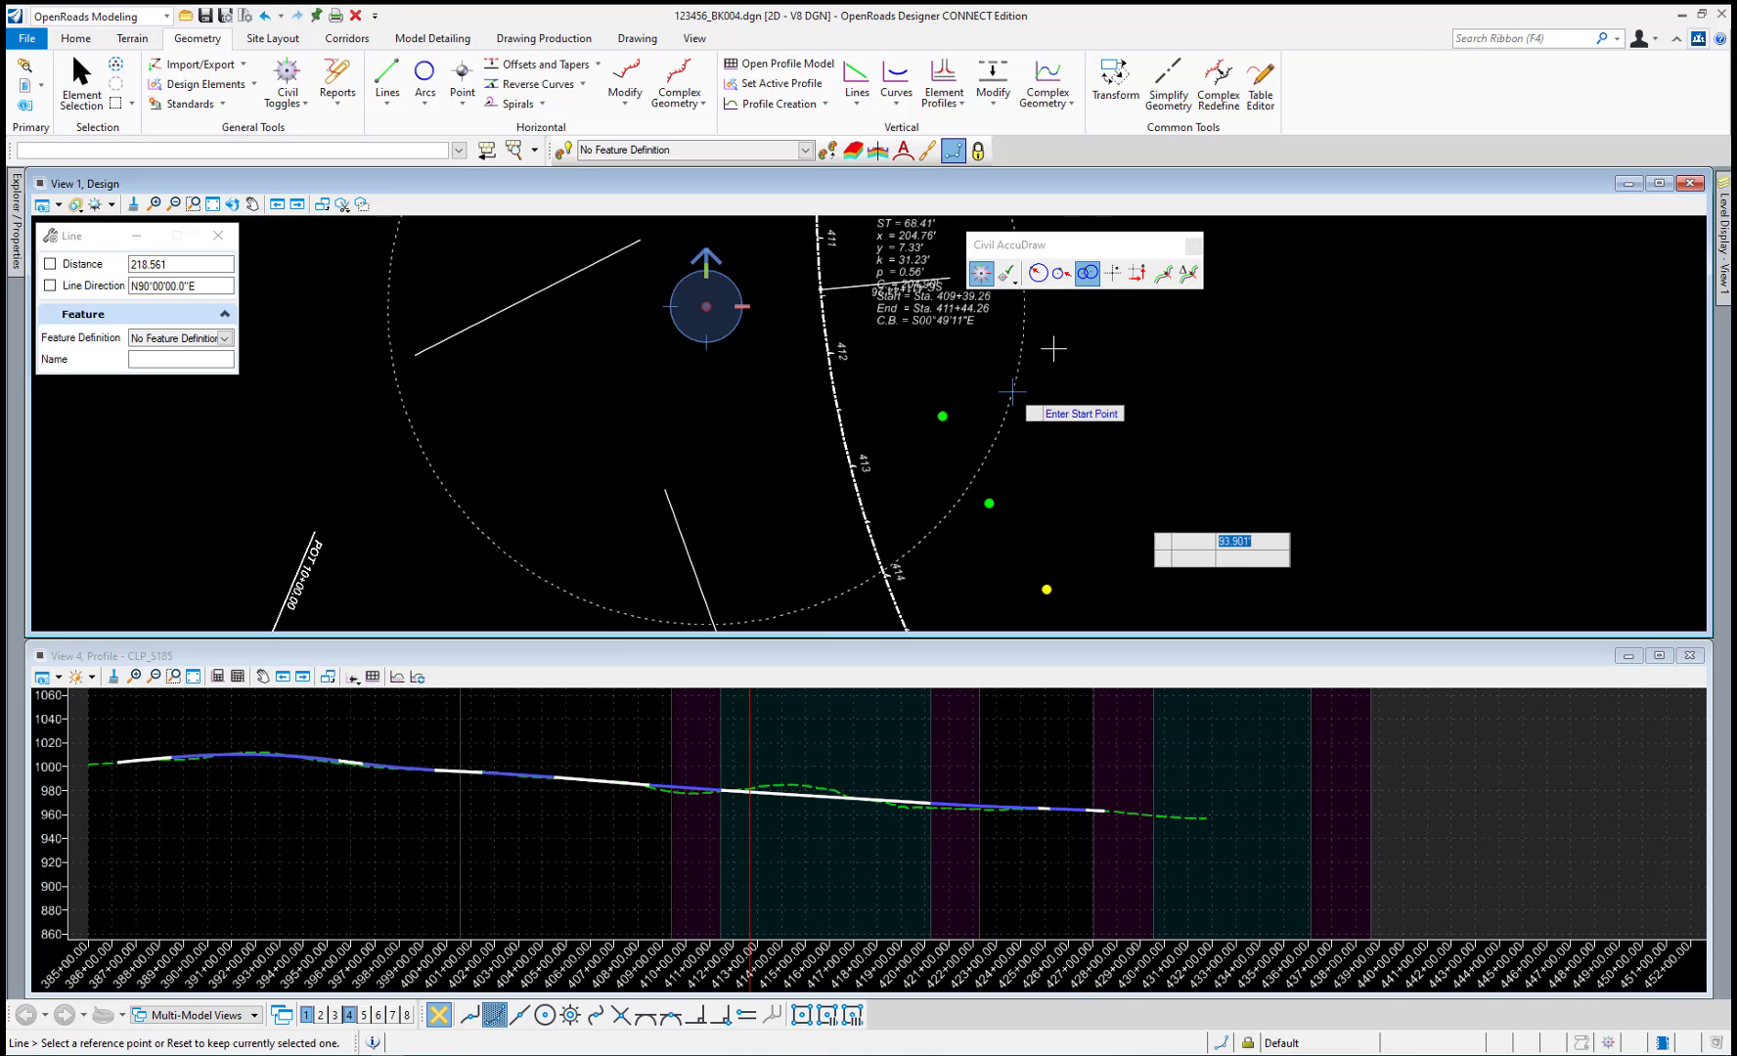
{"action": "left_click", "coordinate": [388, 75]}
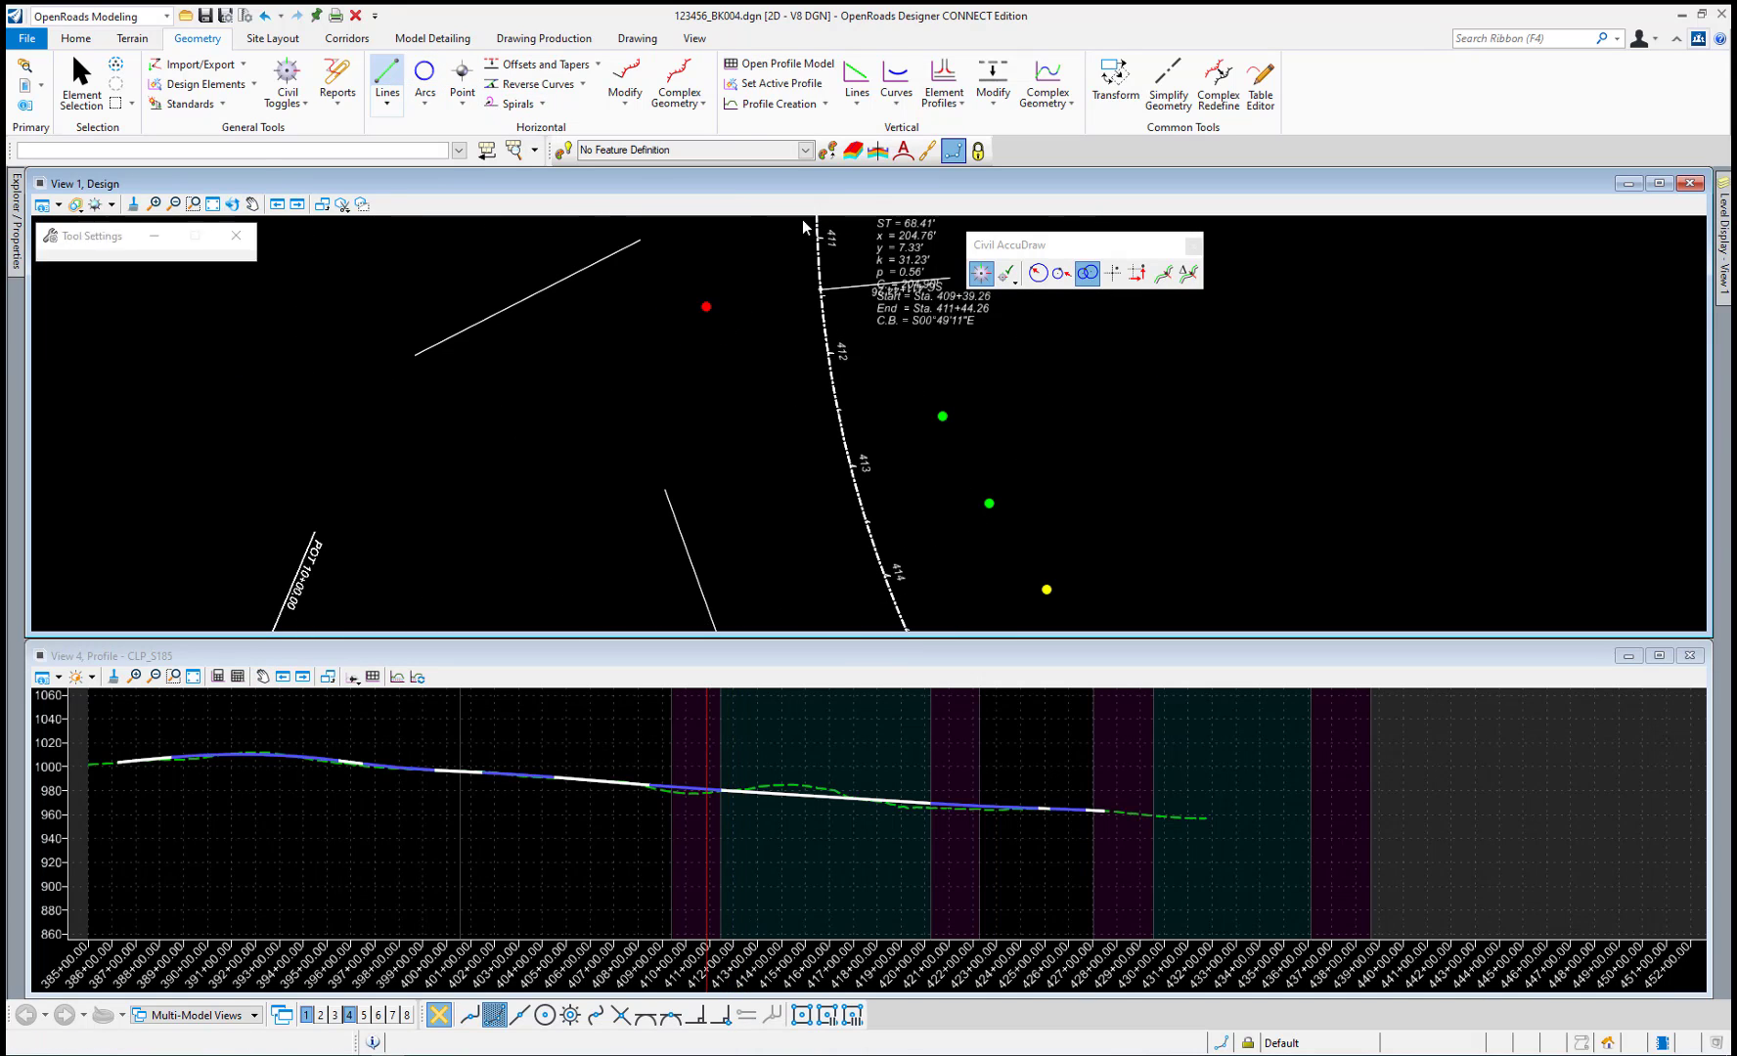
{"action": "key", "text": "o"}
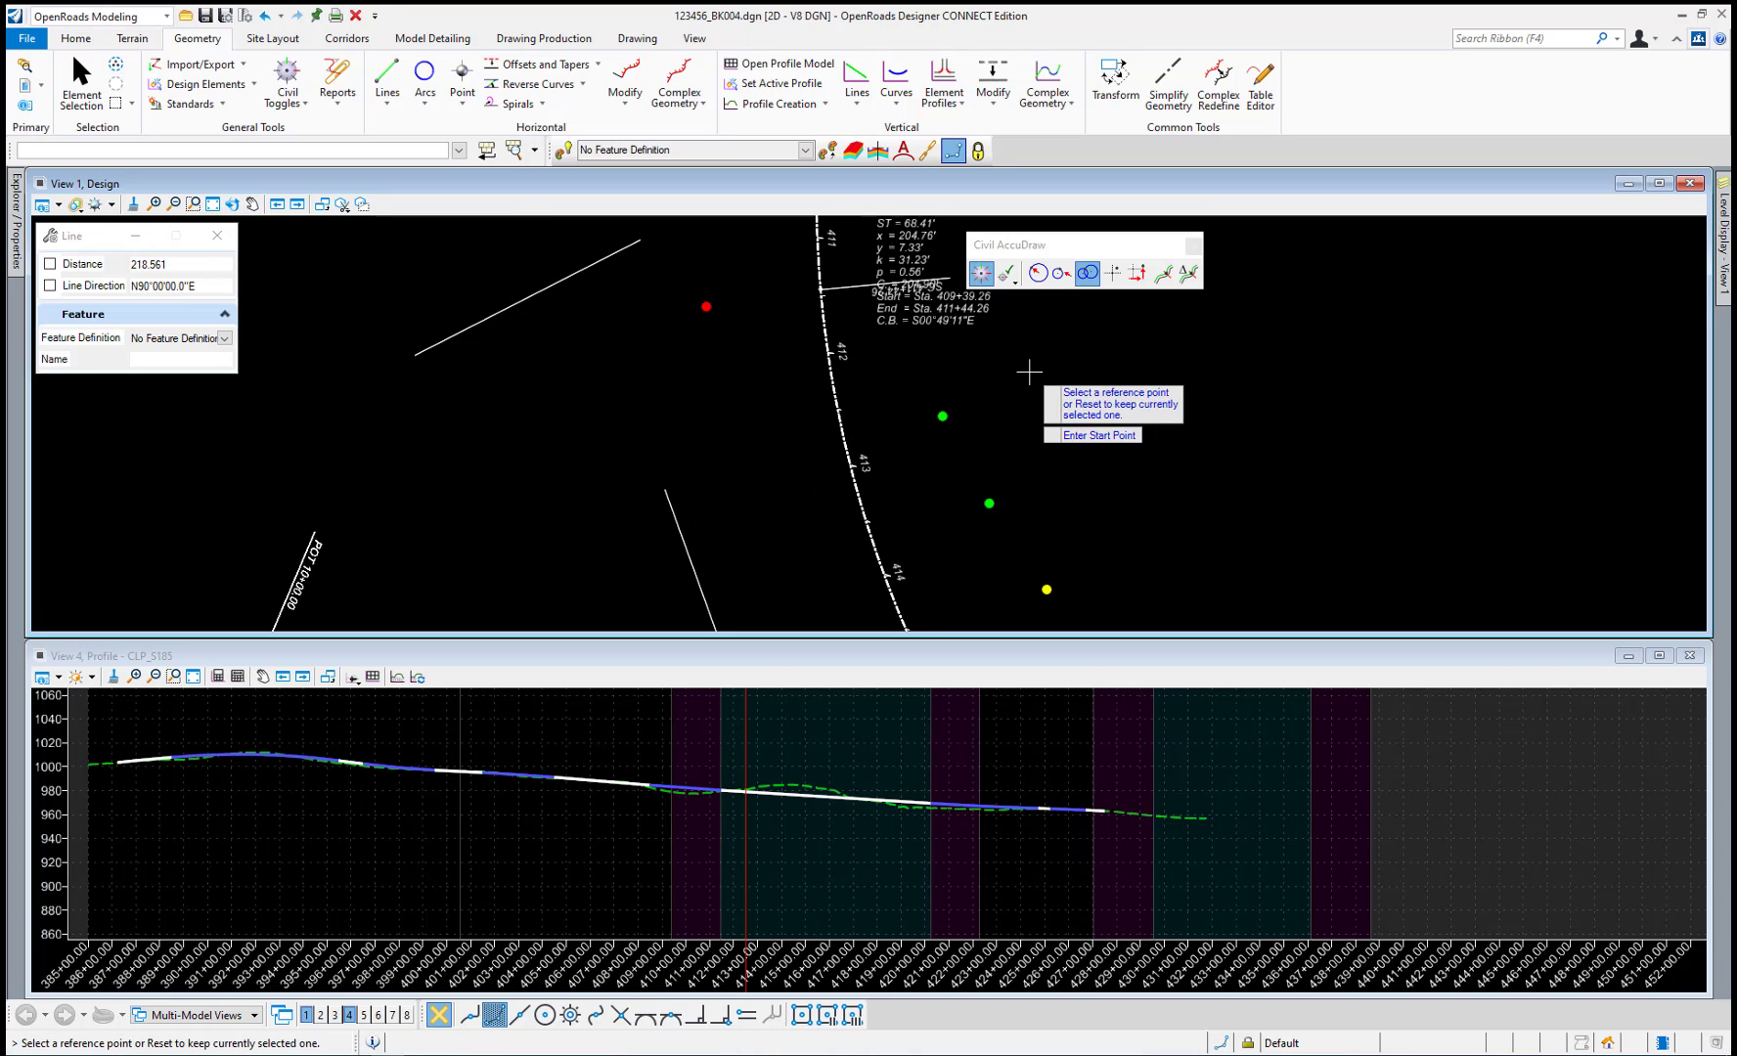
{"action": "left_click", "coordinate": [940, 415]}
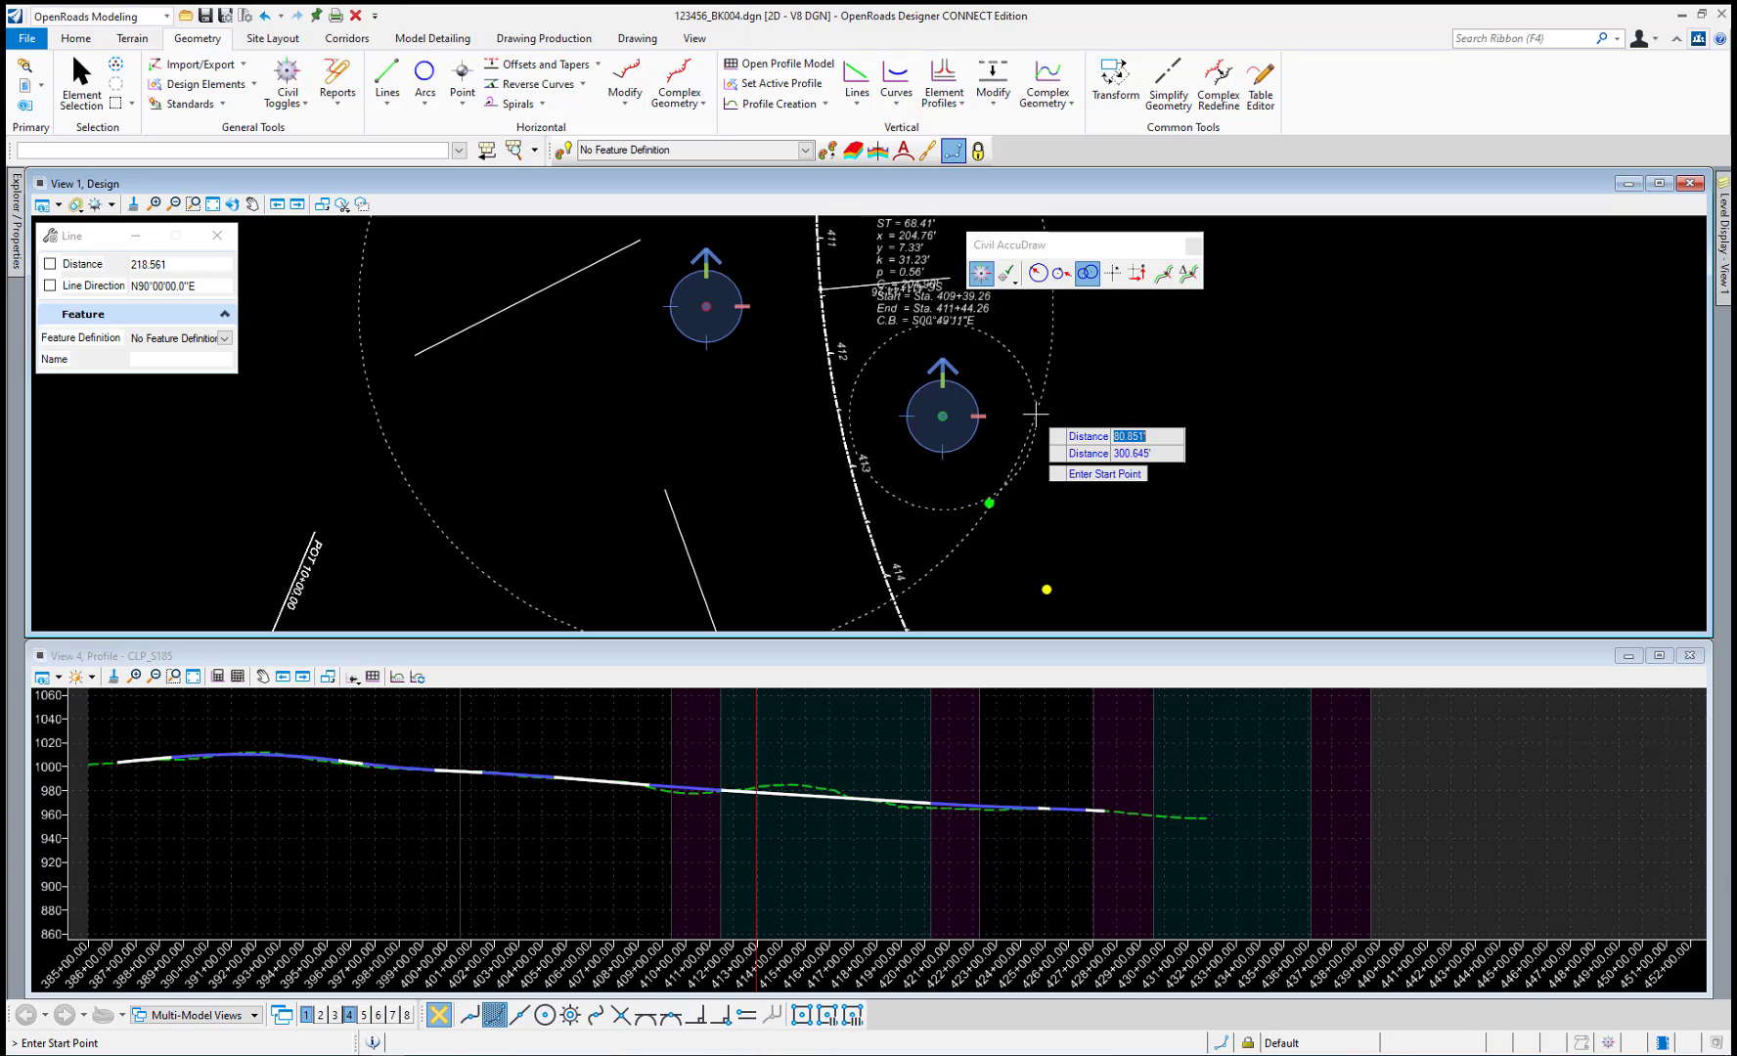
{"action": "type", "text": "50"}
{"action": "key", "text": "Tab"}
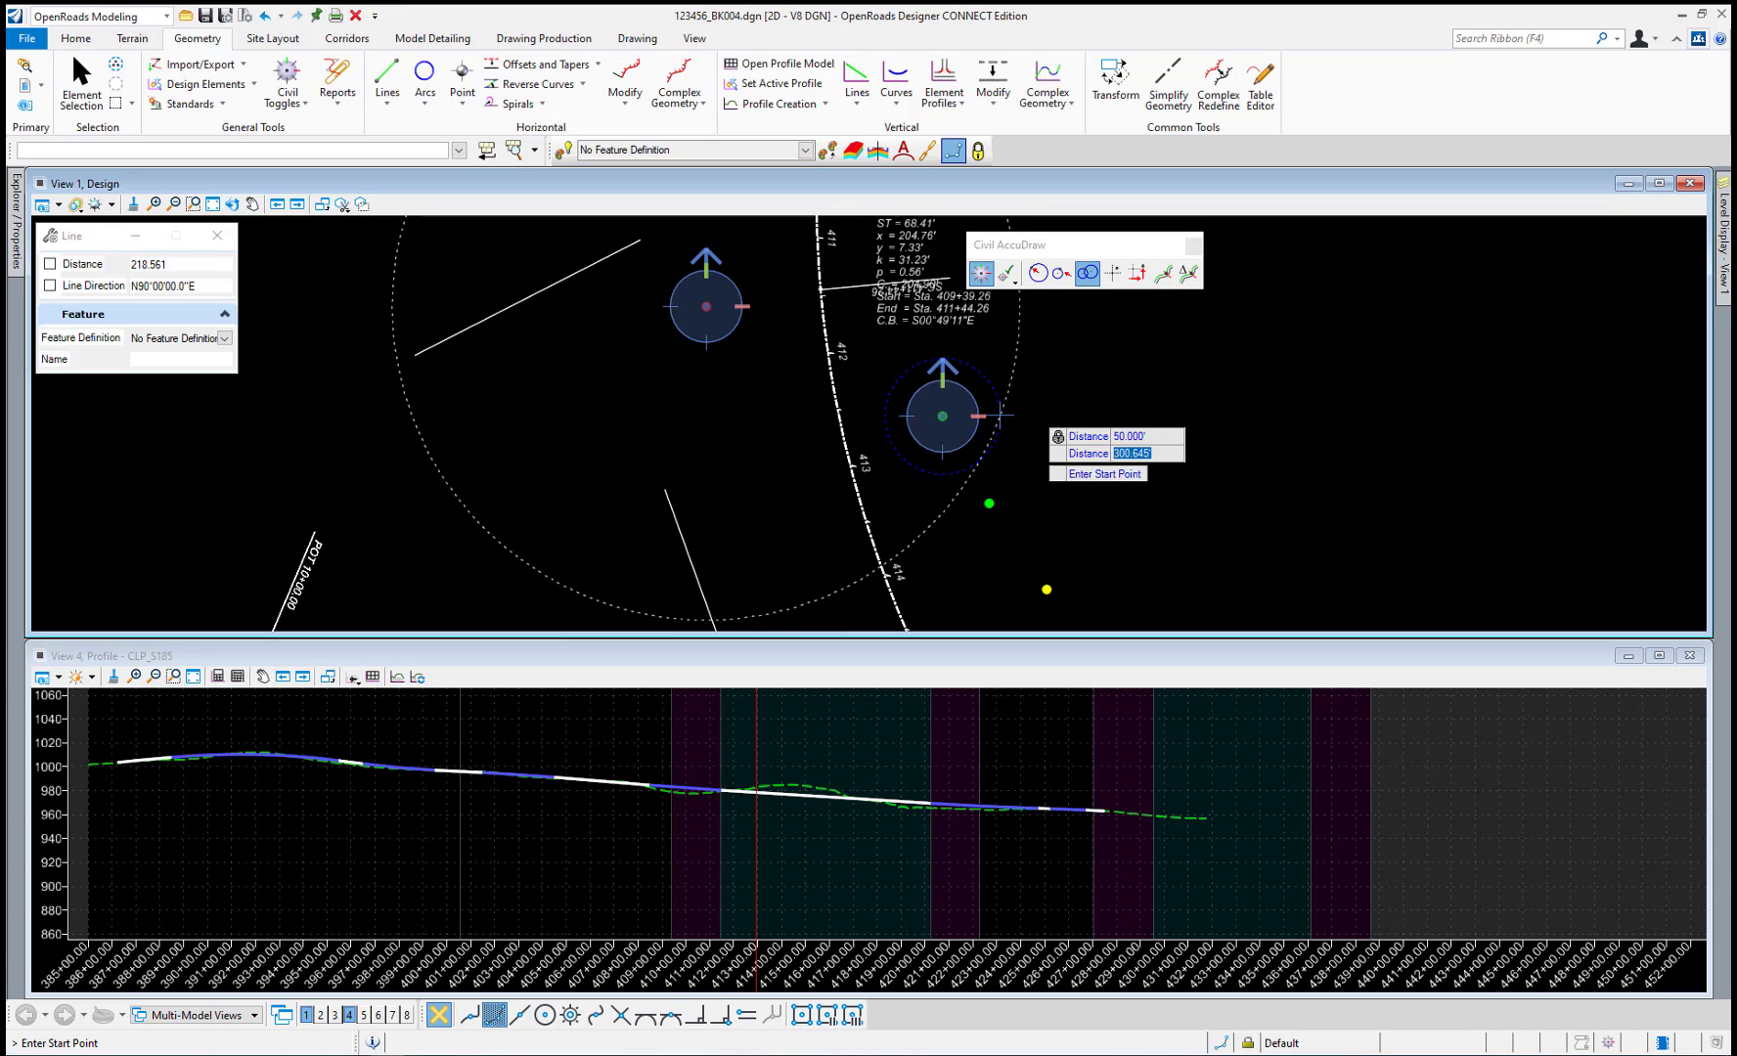
Start the line using a second distance of 50 from the lower green point, and end it freely to the northeast.
{"action": "left_click", "coordinate": [1042, 411]}
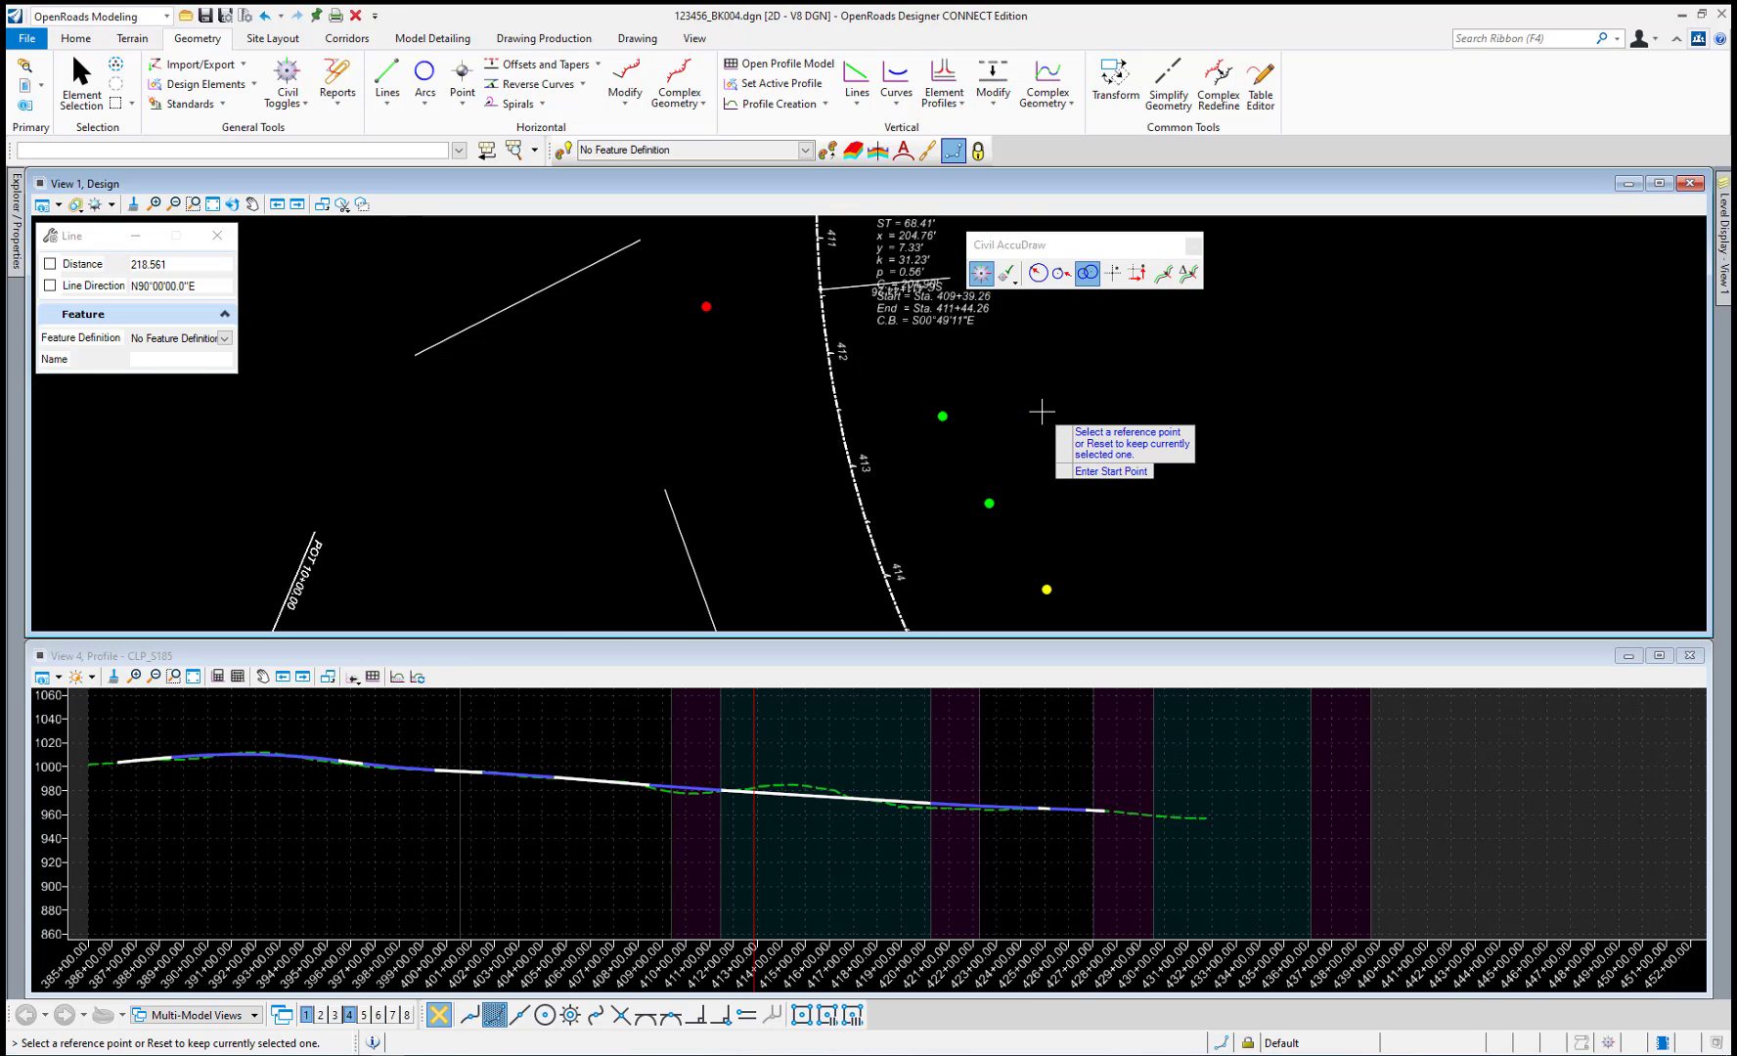
{"action": "left_click", "coordinate": [988, 503]}
{"action": "key", "text": "Tab"}
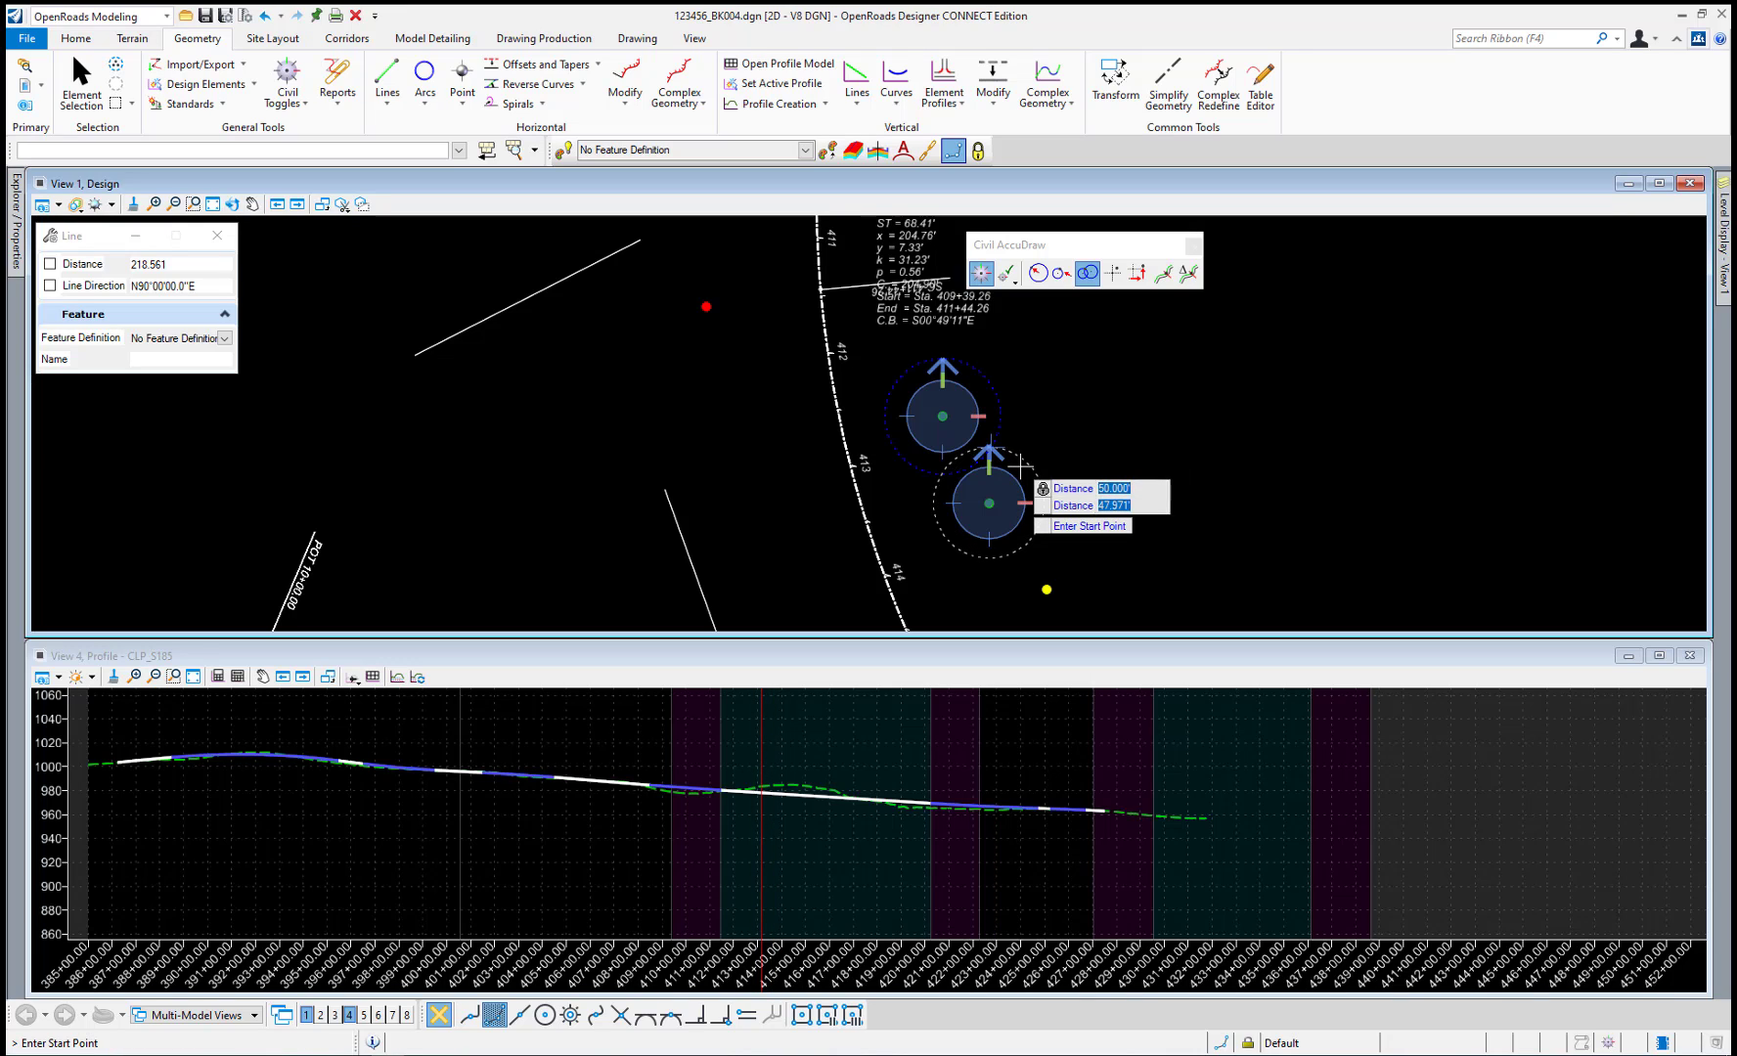
{"action": "type", "text": "50"}
{"action": "key", "text": "Return"}
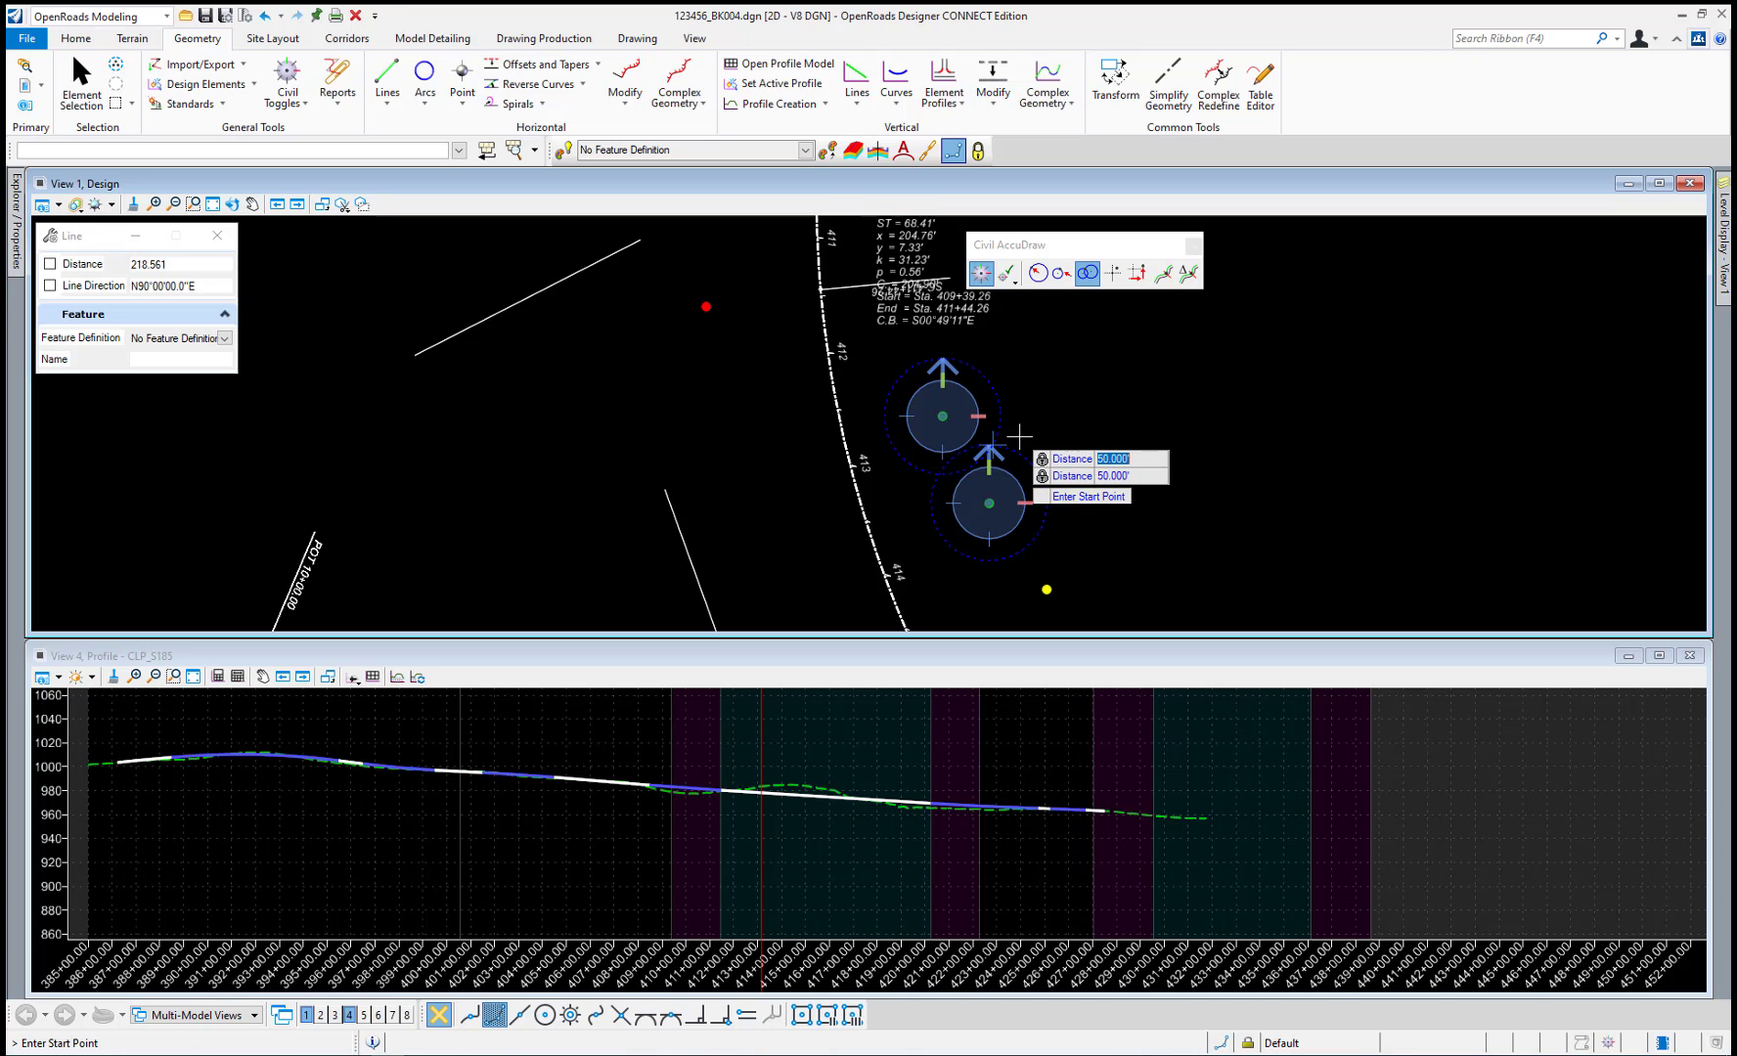
{"action": "left_click", "coordinate": [1018, 434]}
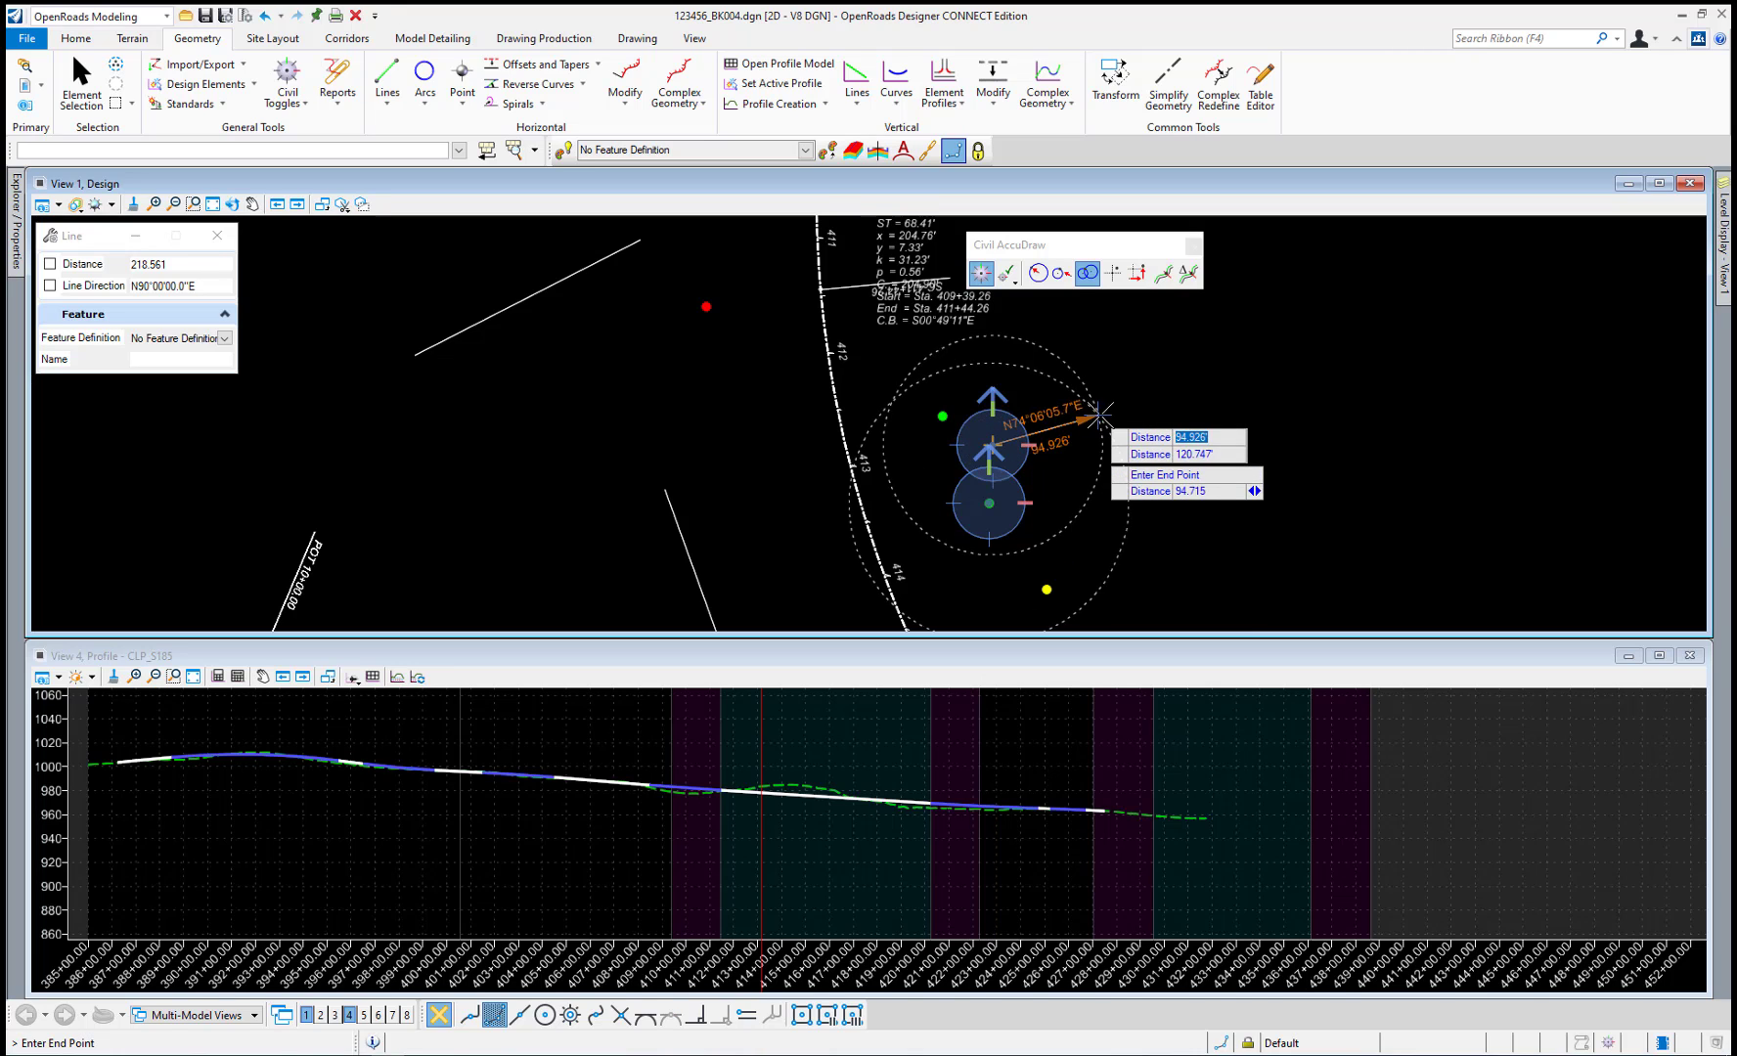
{"action": "left_click", "coordinate": [1167, 360]}
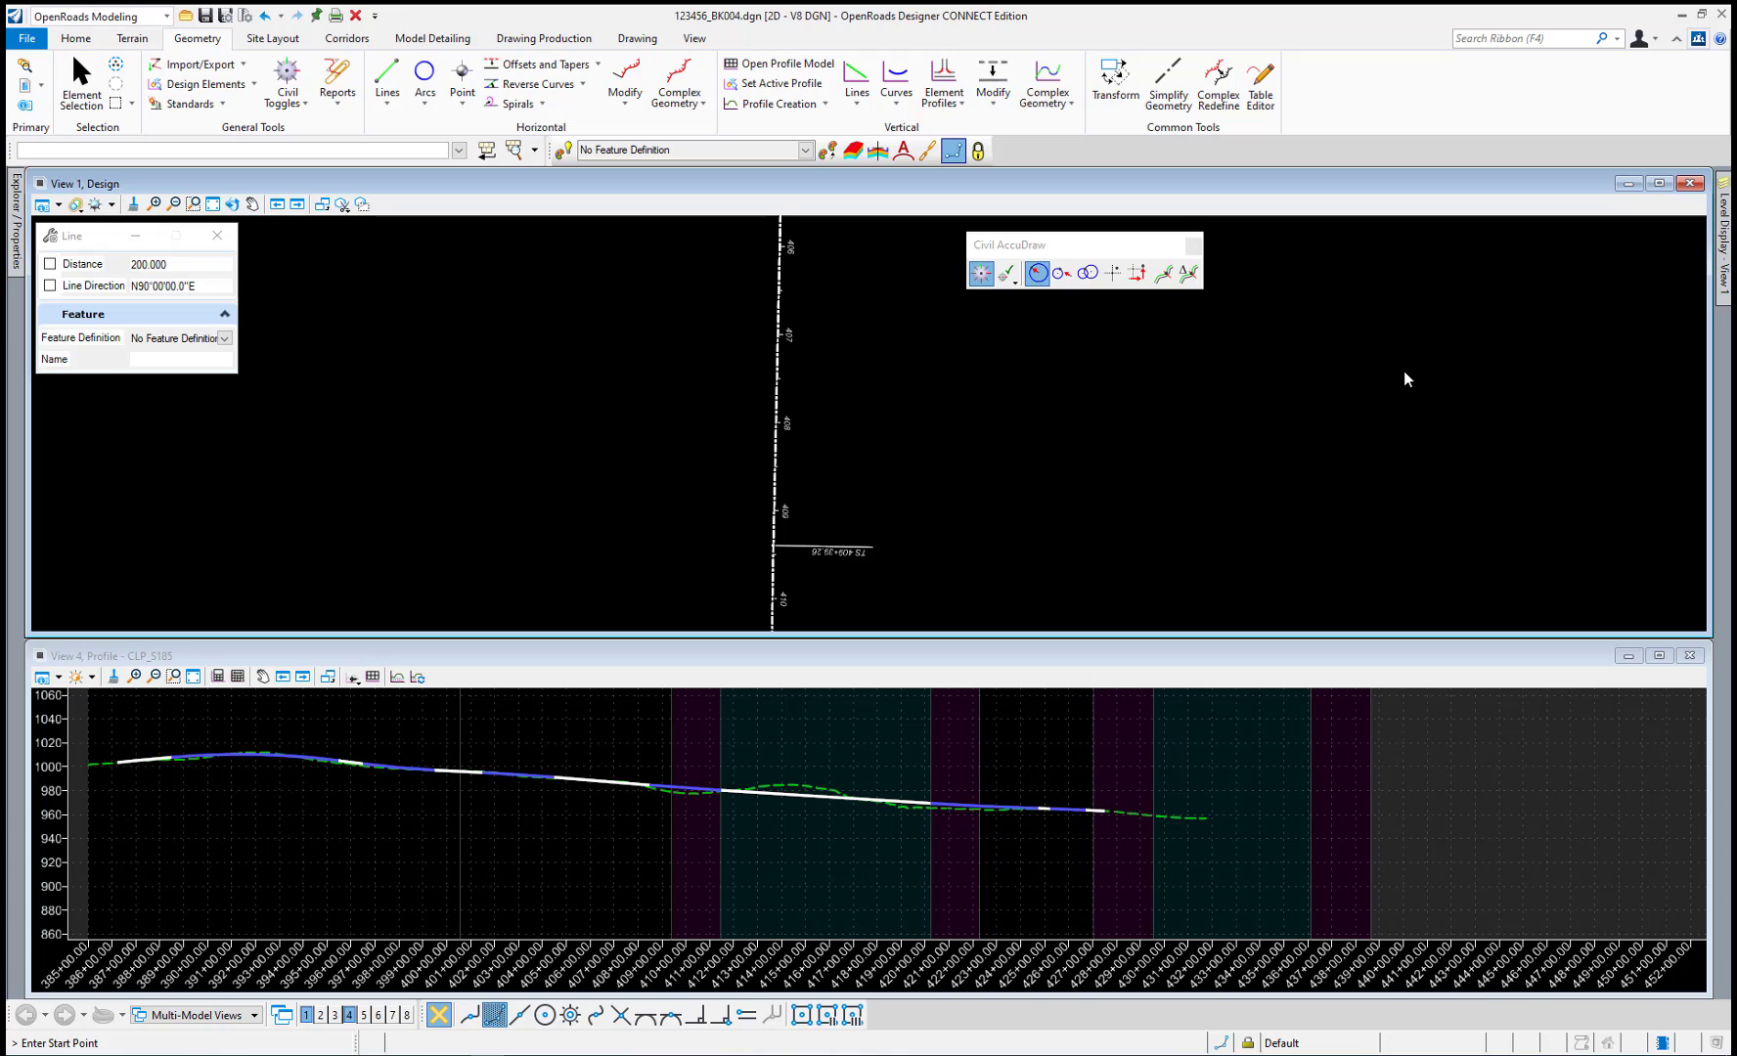
Switch Civil AccuDraw to Station-Offset and start a new line on the centerline at station 407+25, offset 0.
{"action": "left_click", "coordinate": [1164, 274]}
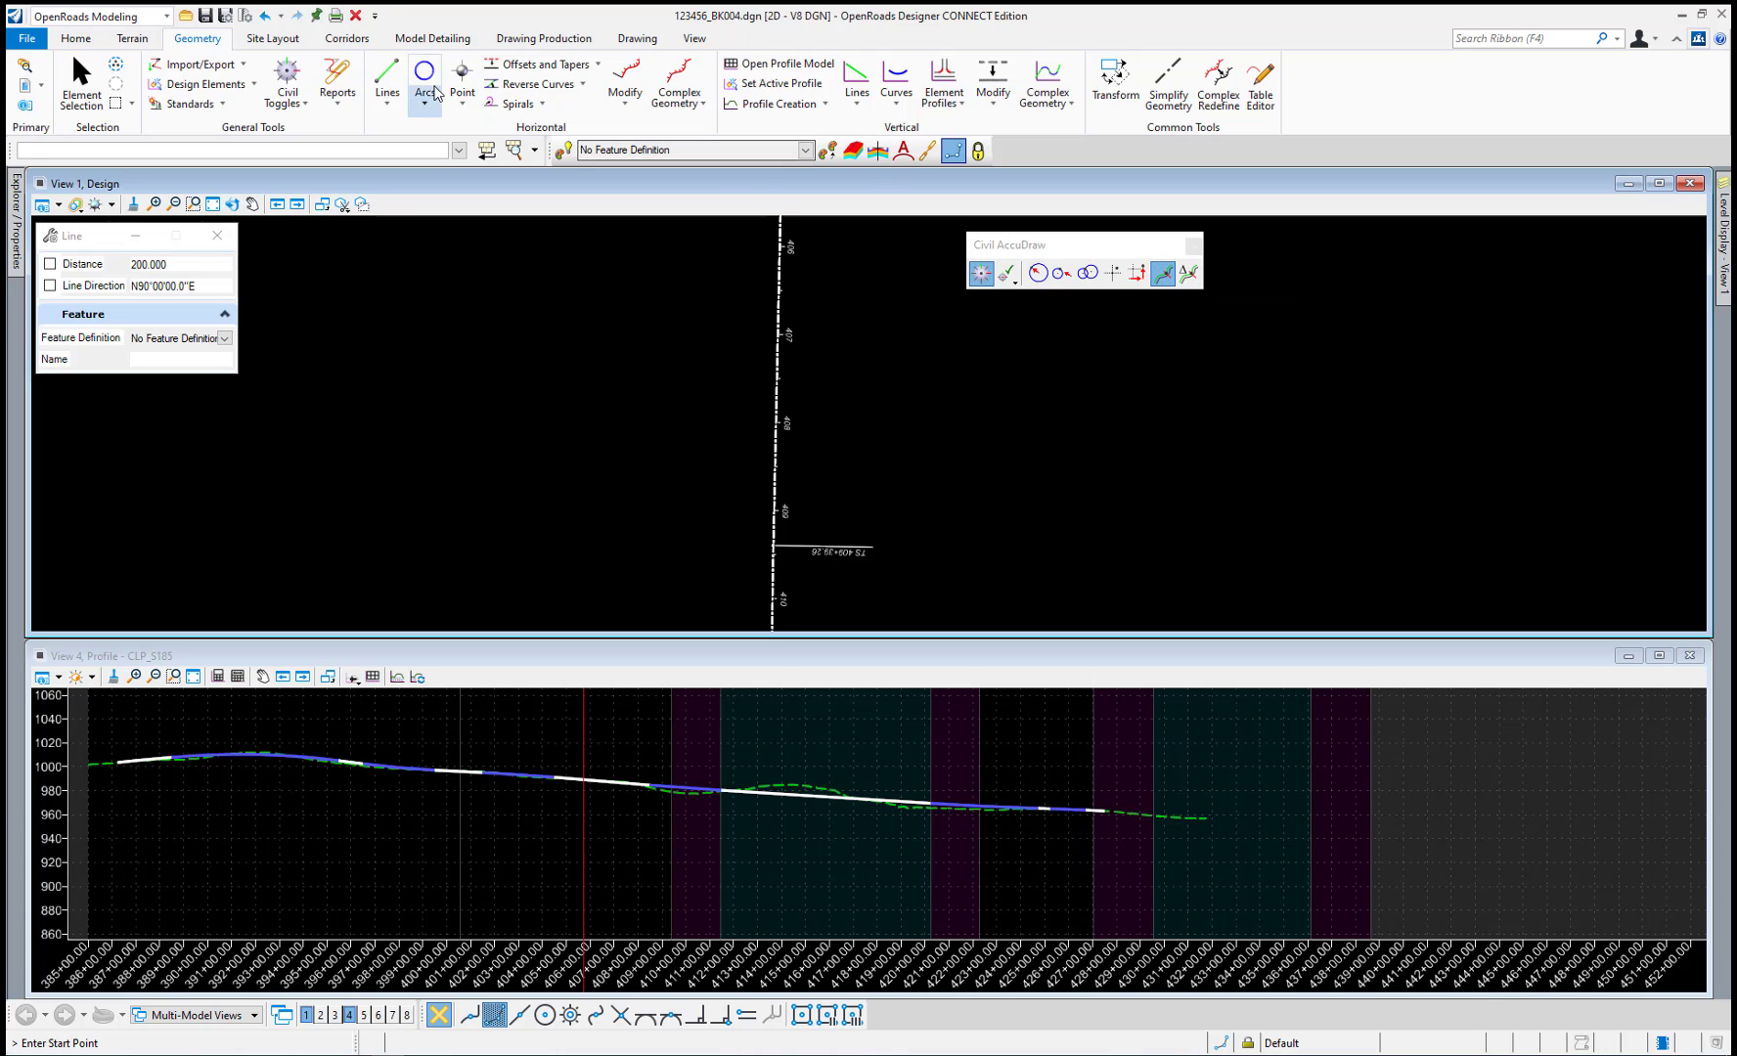
{"action": "left_click", "coordinate": [387, 78]}
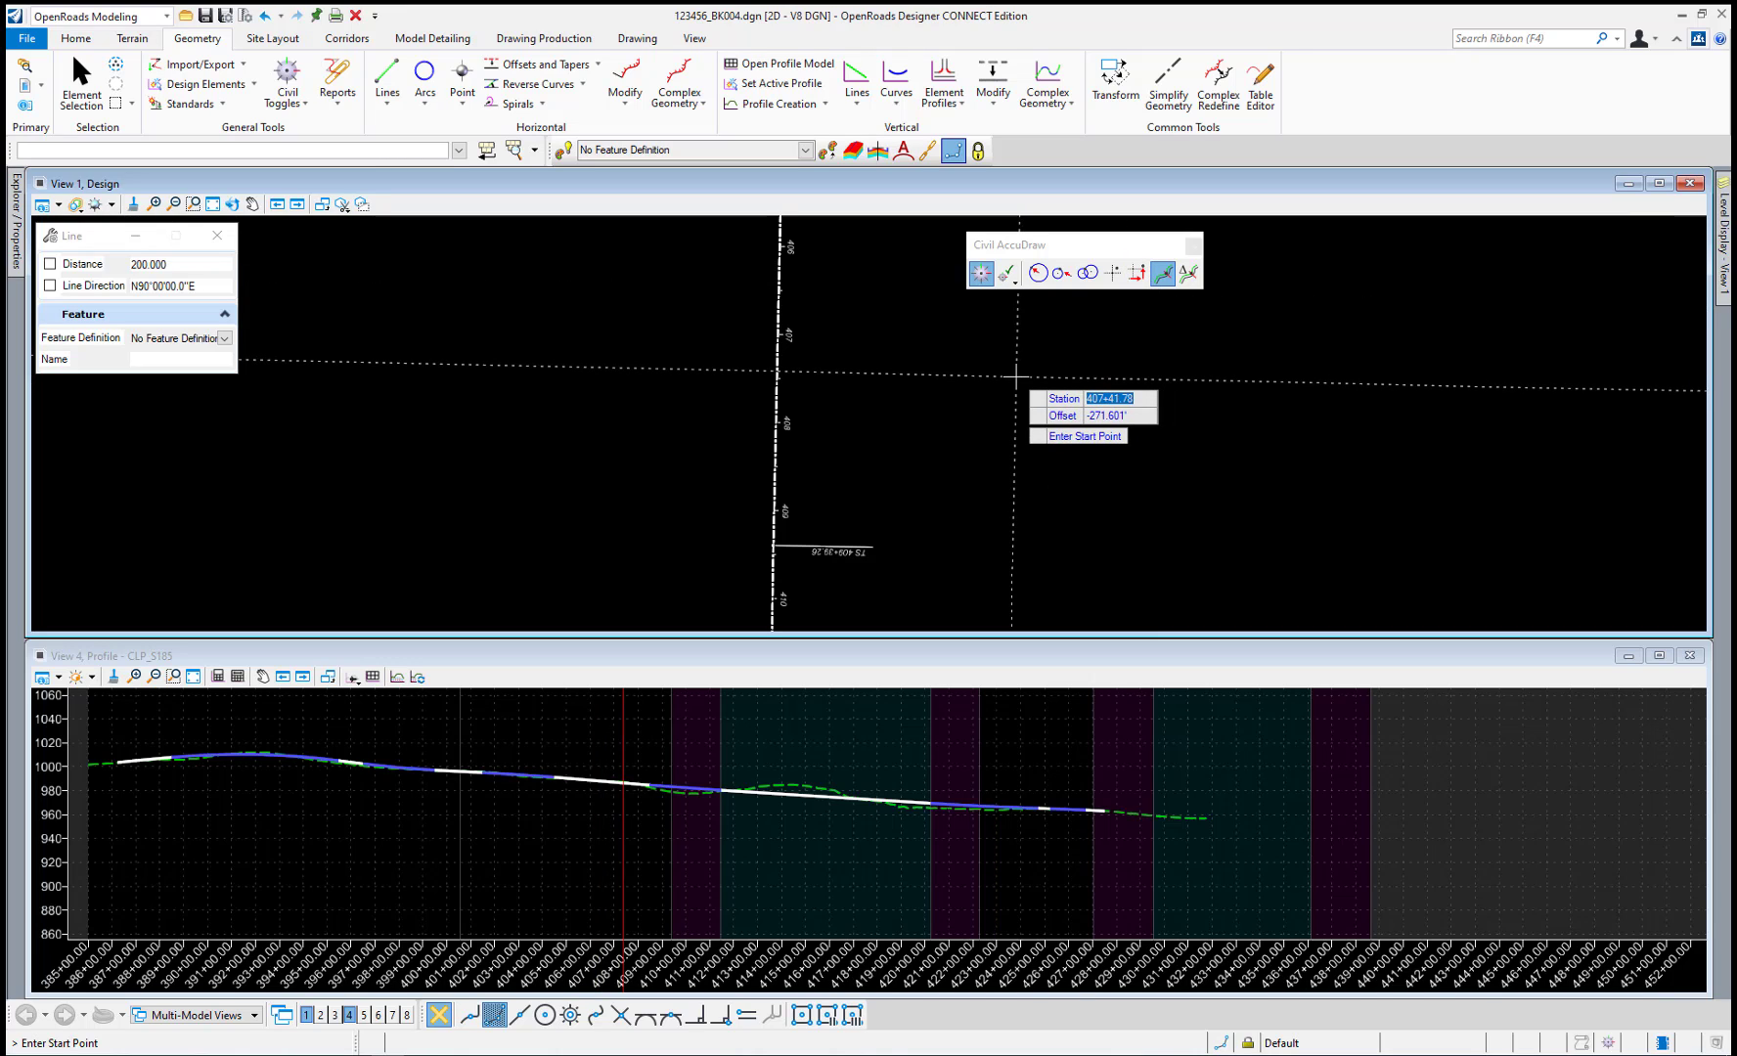
{"action": "type", "text": "407+25"}
{"action": "key", "text": "Tab"}
{"action": "type", "text": "0"}
{"action": "key", "text": "Tab"}
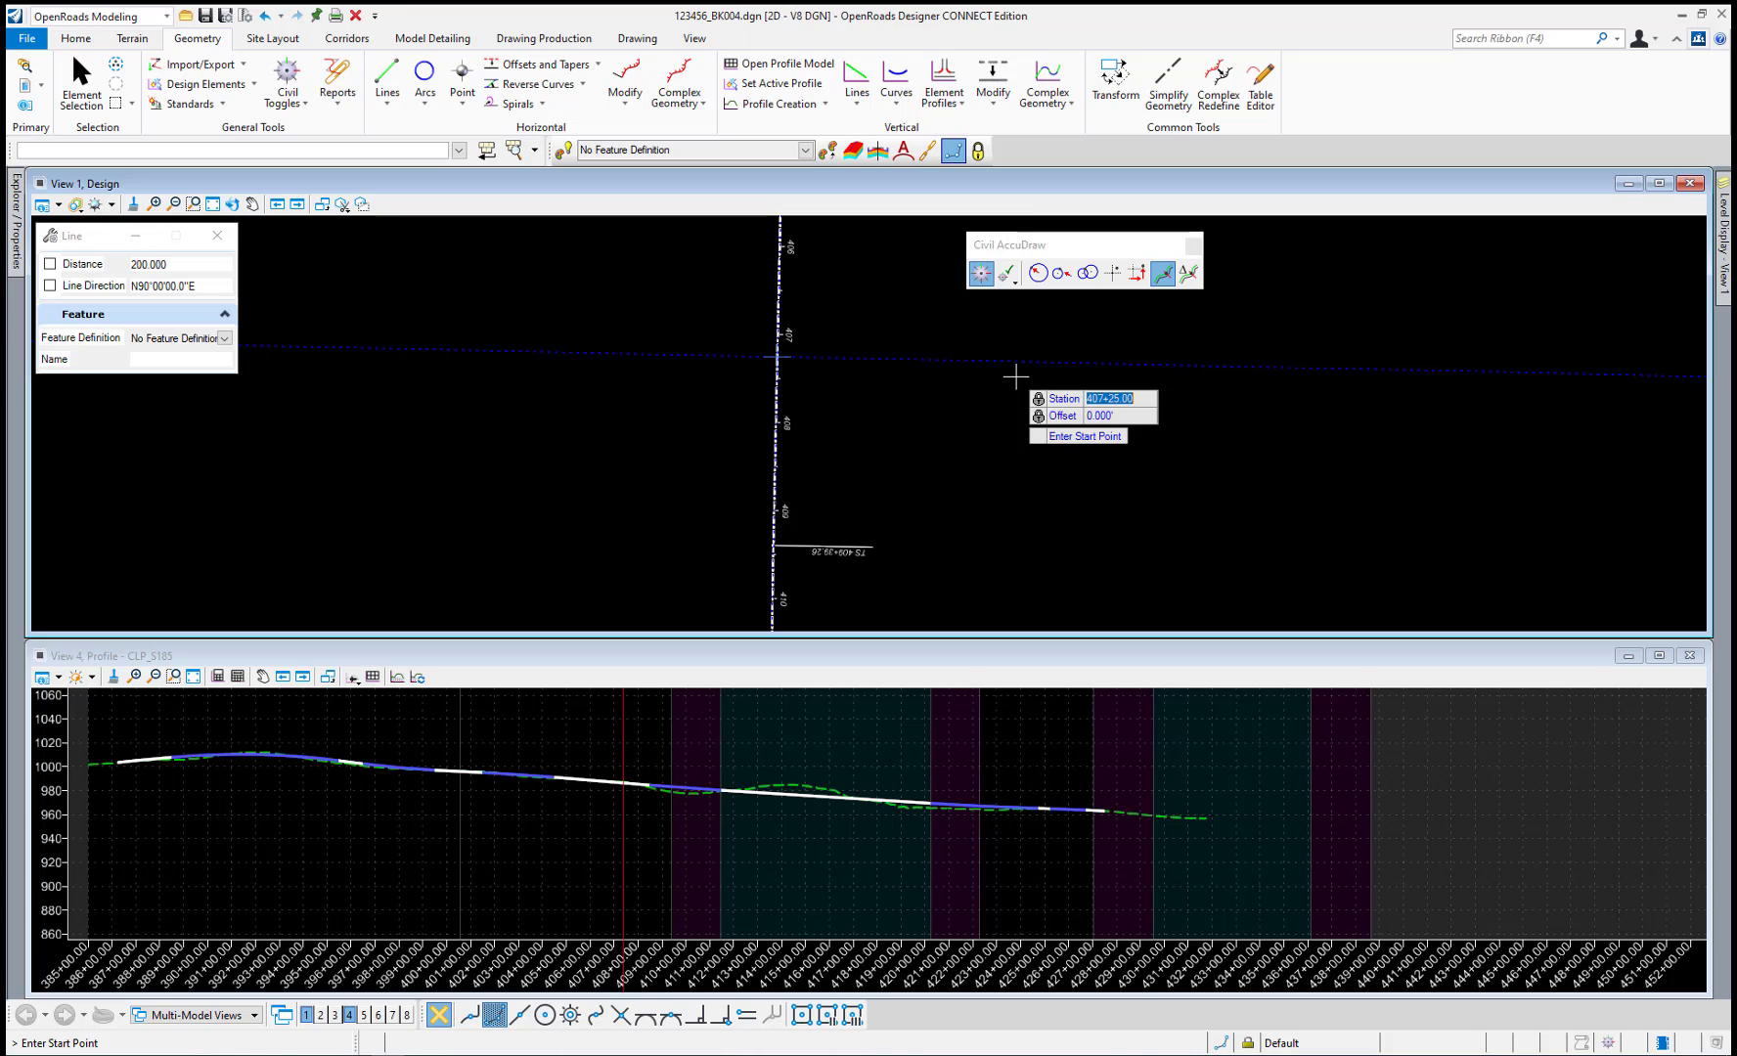
{"action": "left_click", "coordinate": [827, 386]}
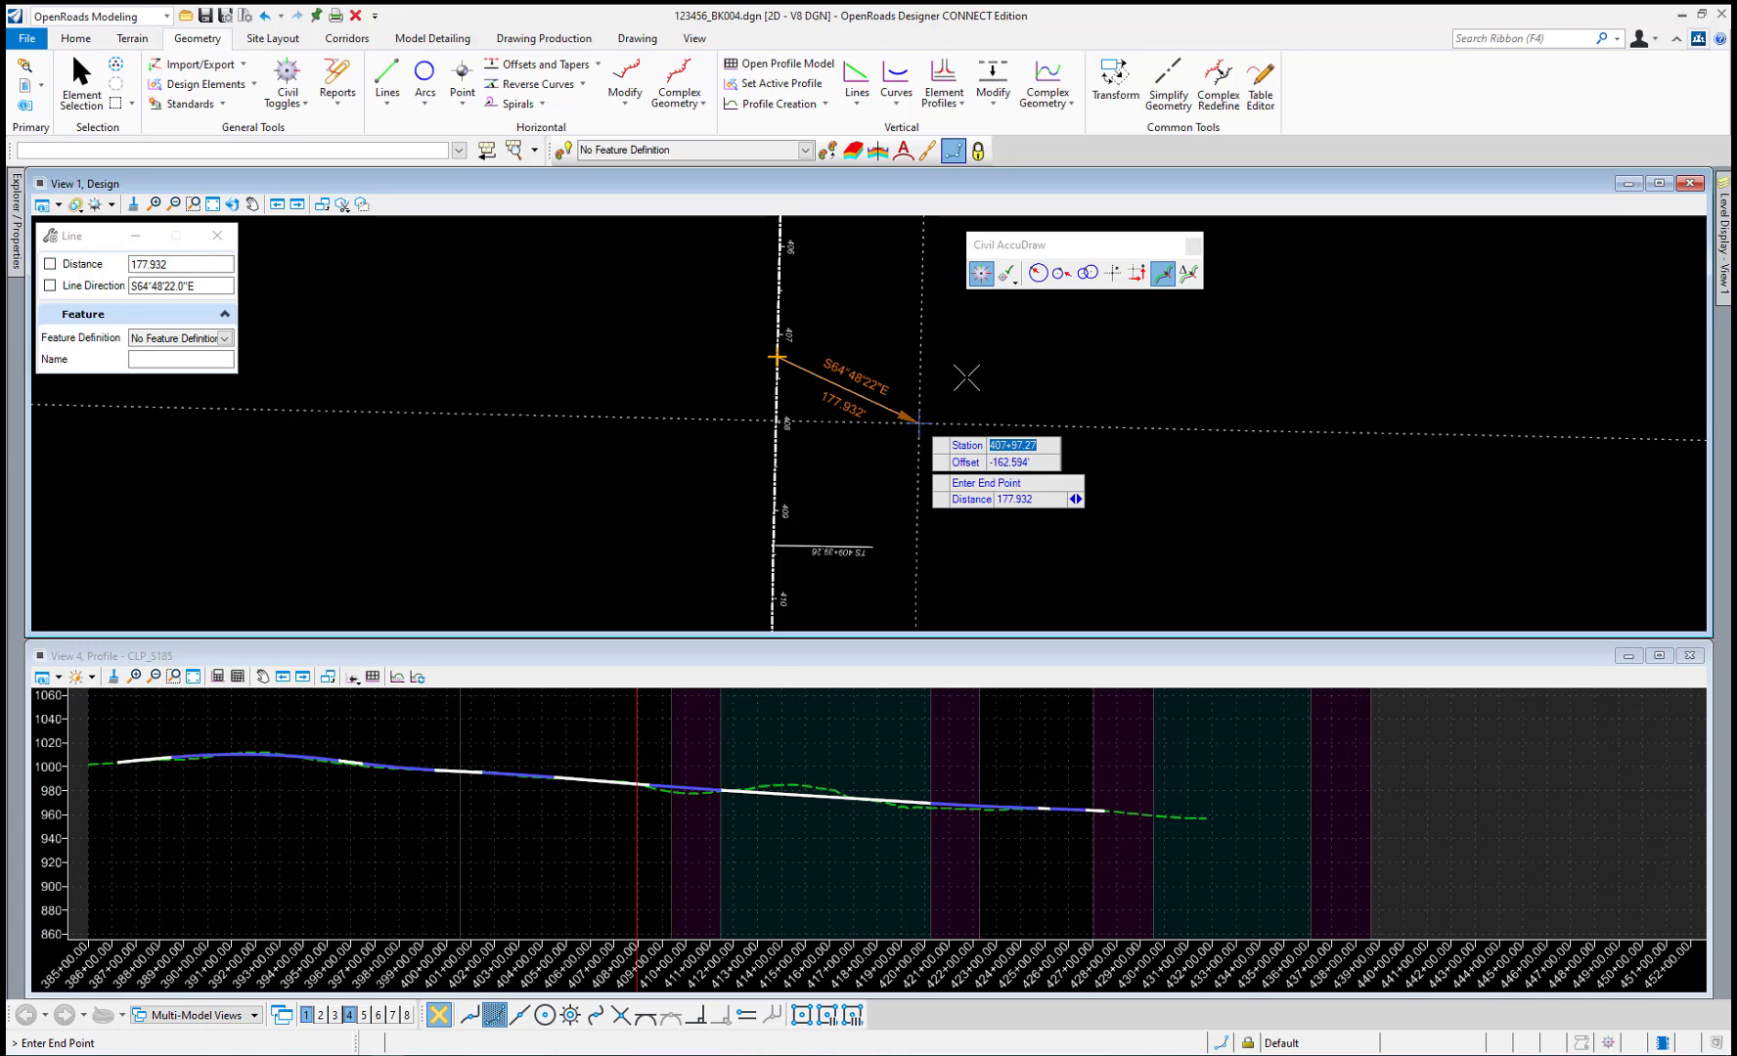
Switch Civil AccuDraw to Distance-Direction and end the line with a length of 200 and direction S65°00'00.0"E.
{"action": "left_click", "coordinate": [1038, 273]}
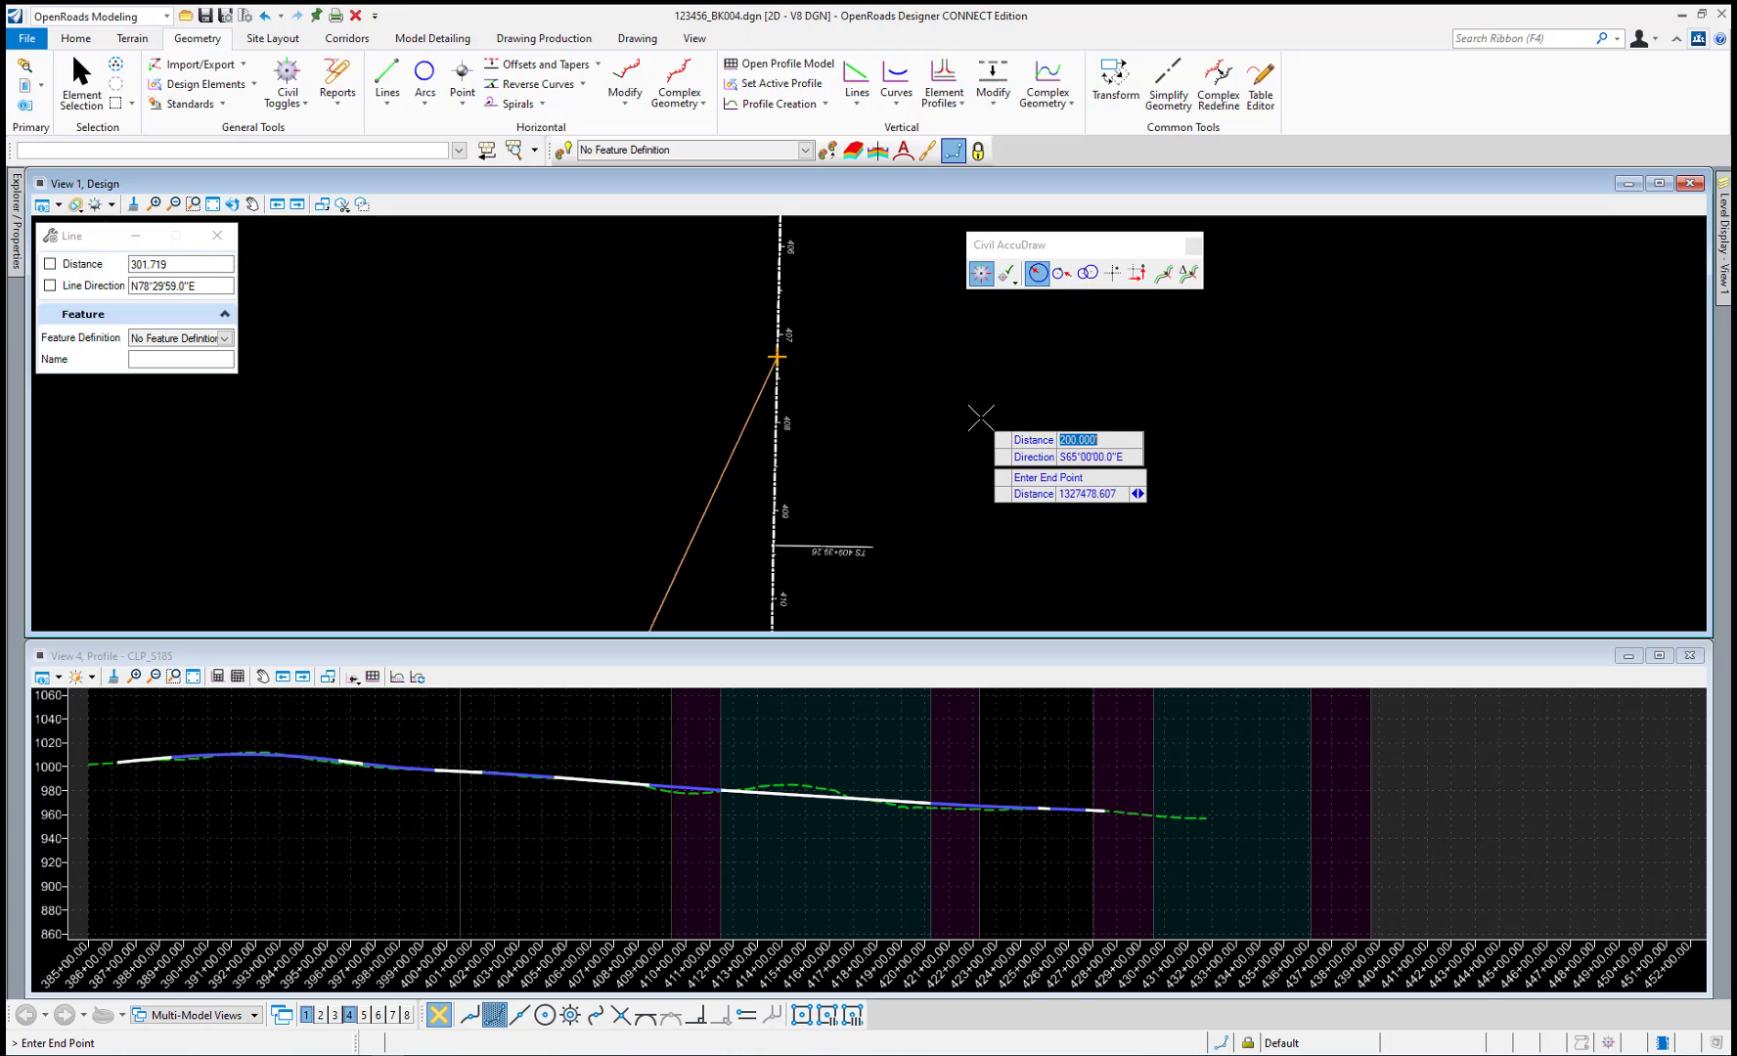
{"action": "key", "text": "Tab"}
{"action": "key", "text": "Tab"}
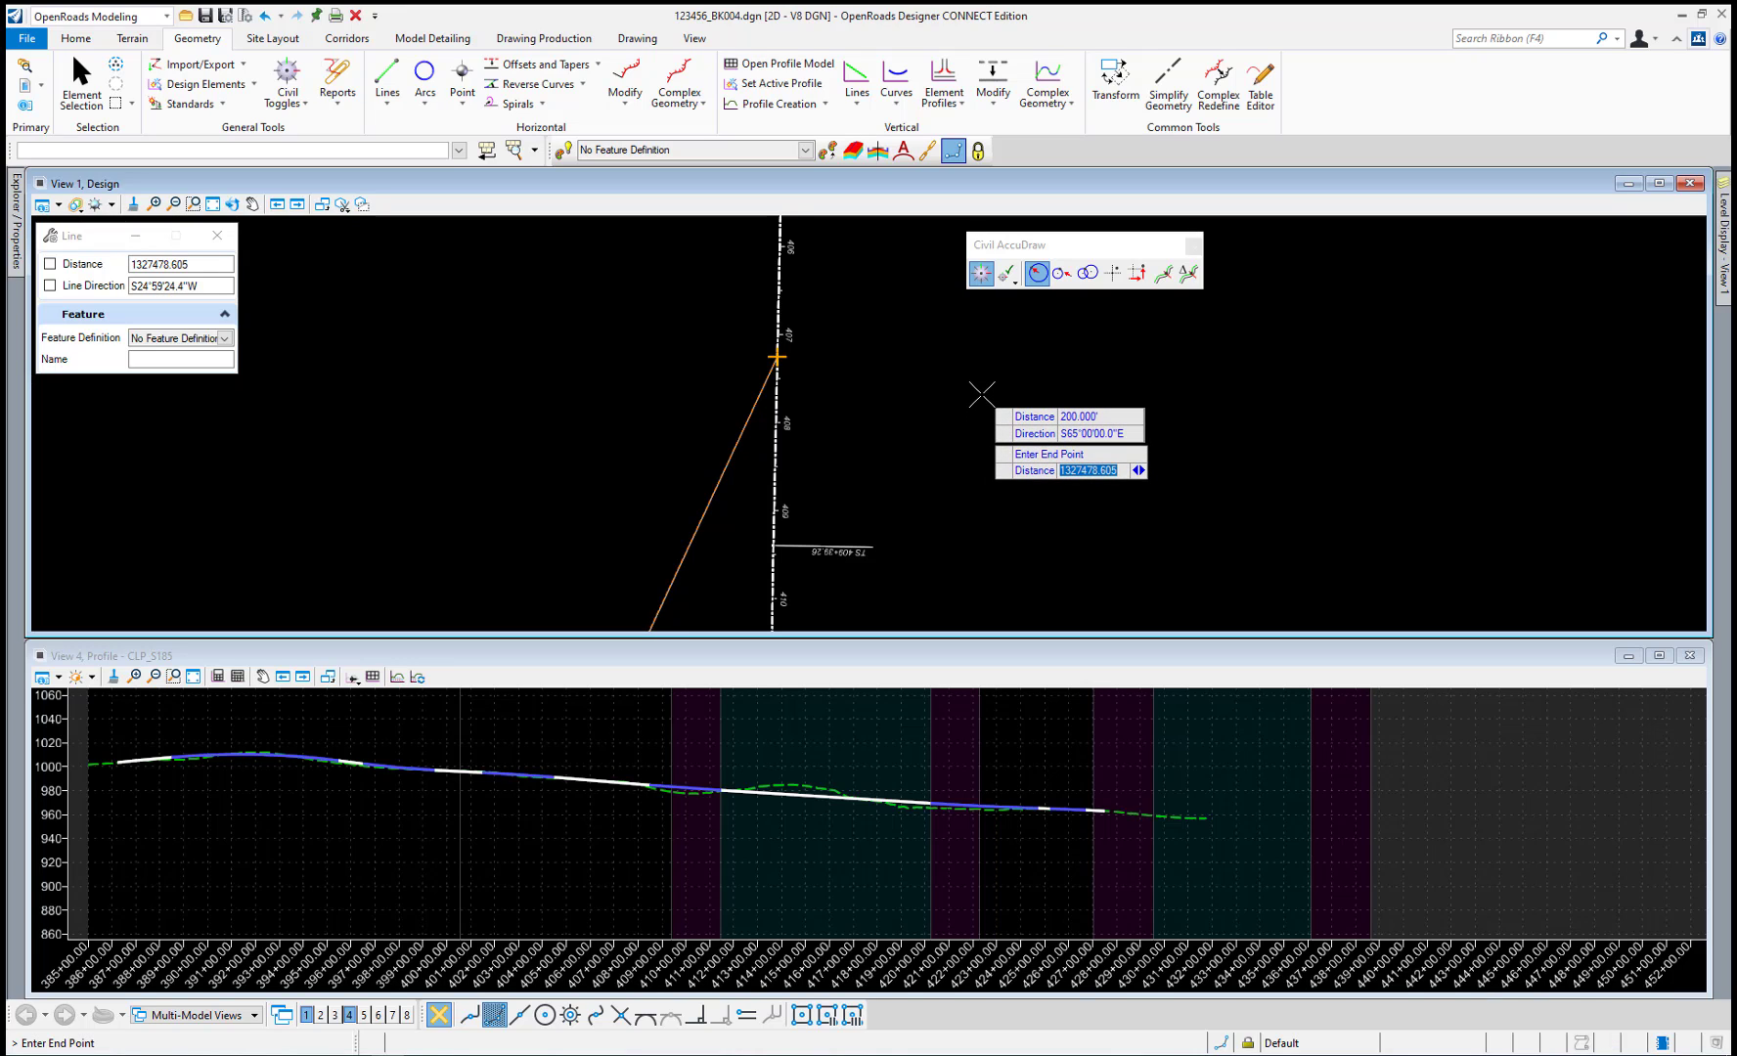
{"action": "type", "text": "200"}
{"action": "key", "text": "Return"}
{"action": "key", "text": "Tab"}
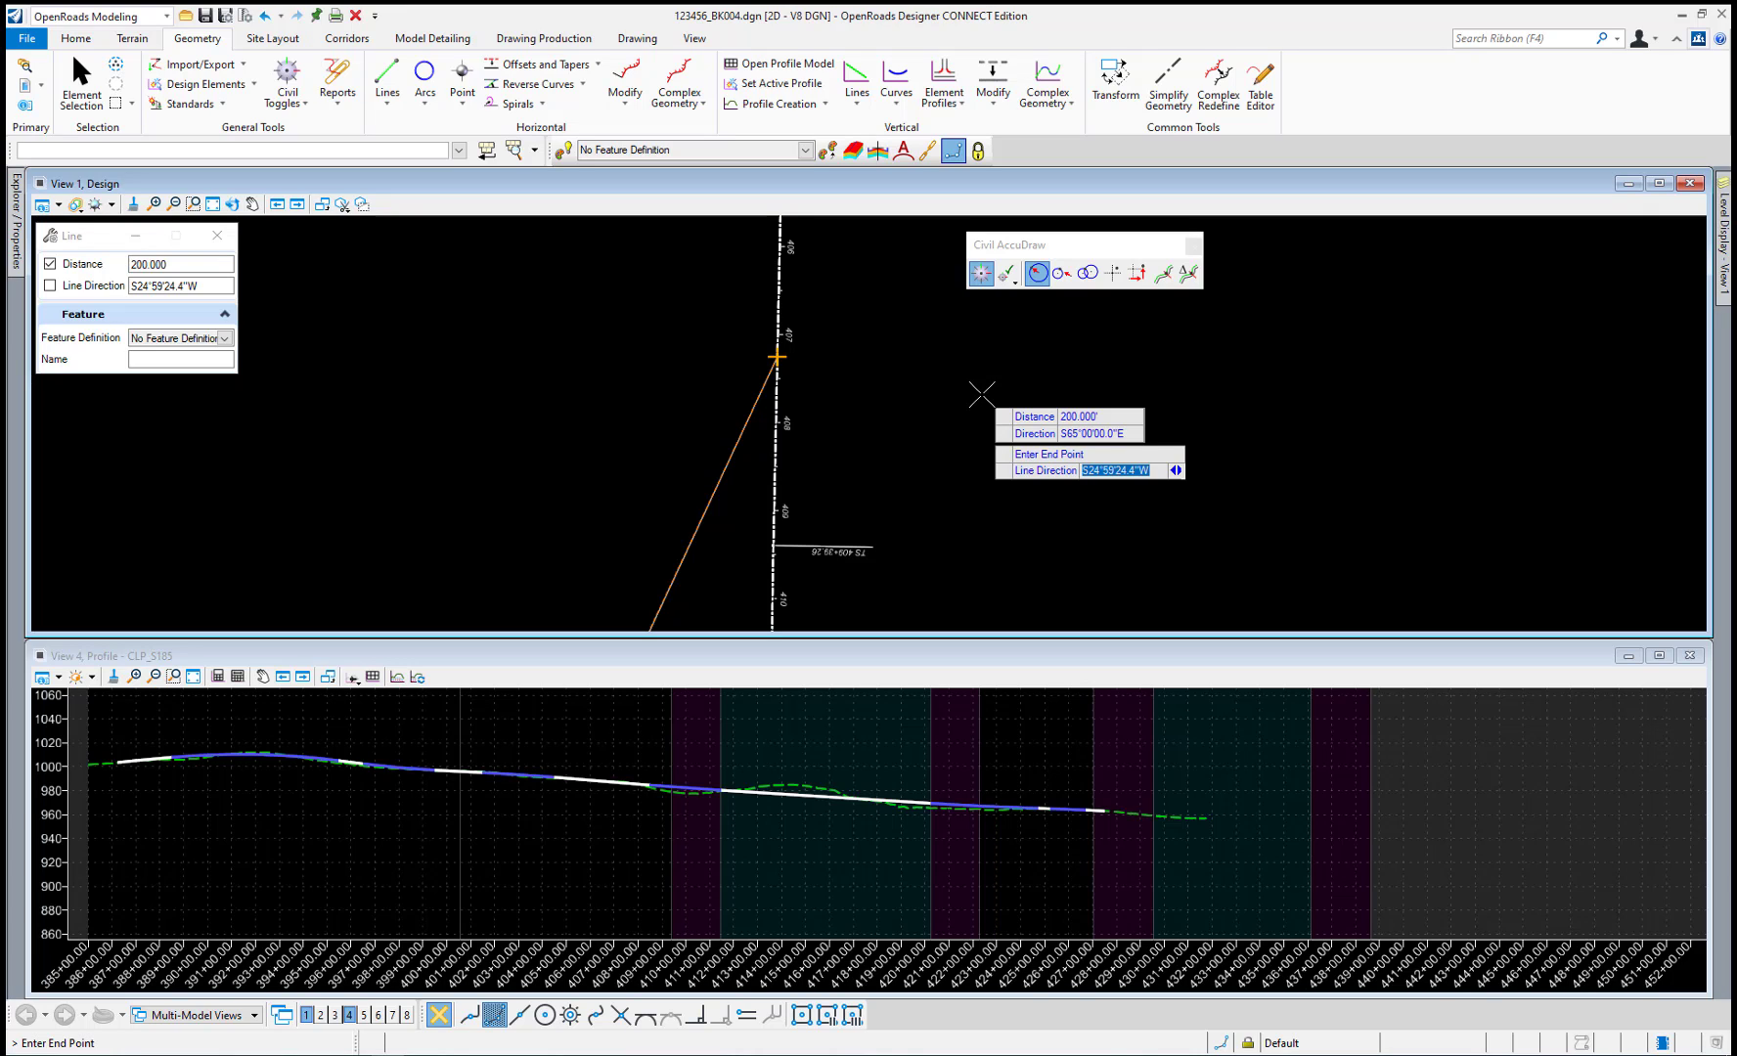
{"action": "type", "text": "S65°00'00.0\"E"}
{"action": "key", "text": "Return"}
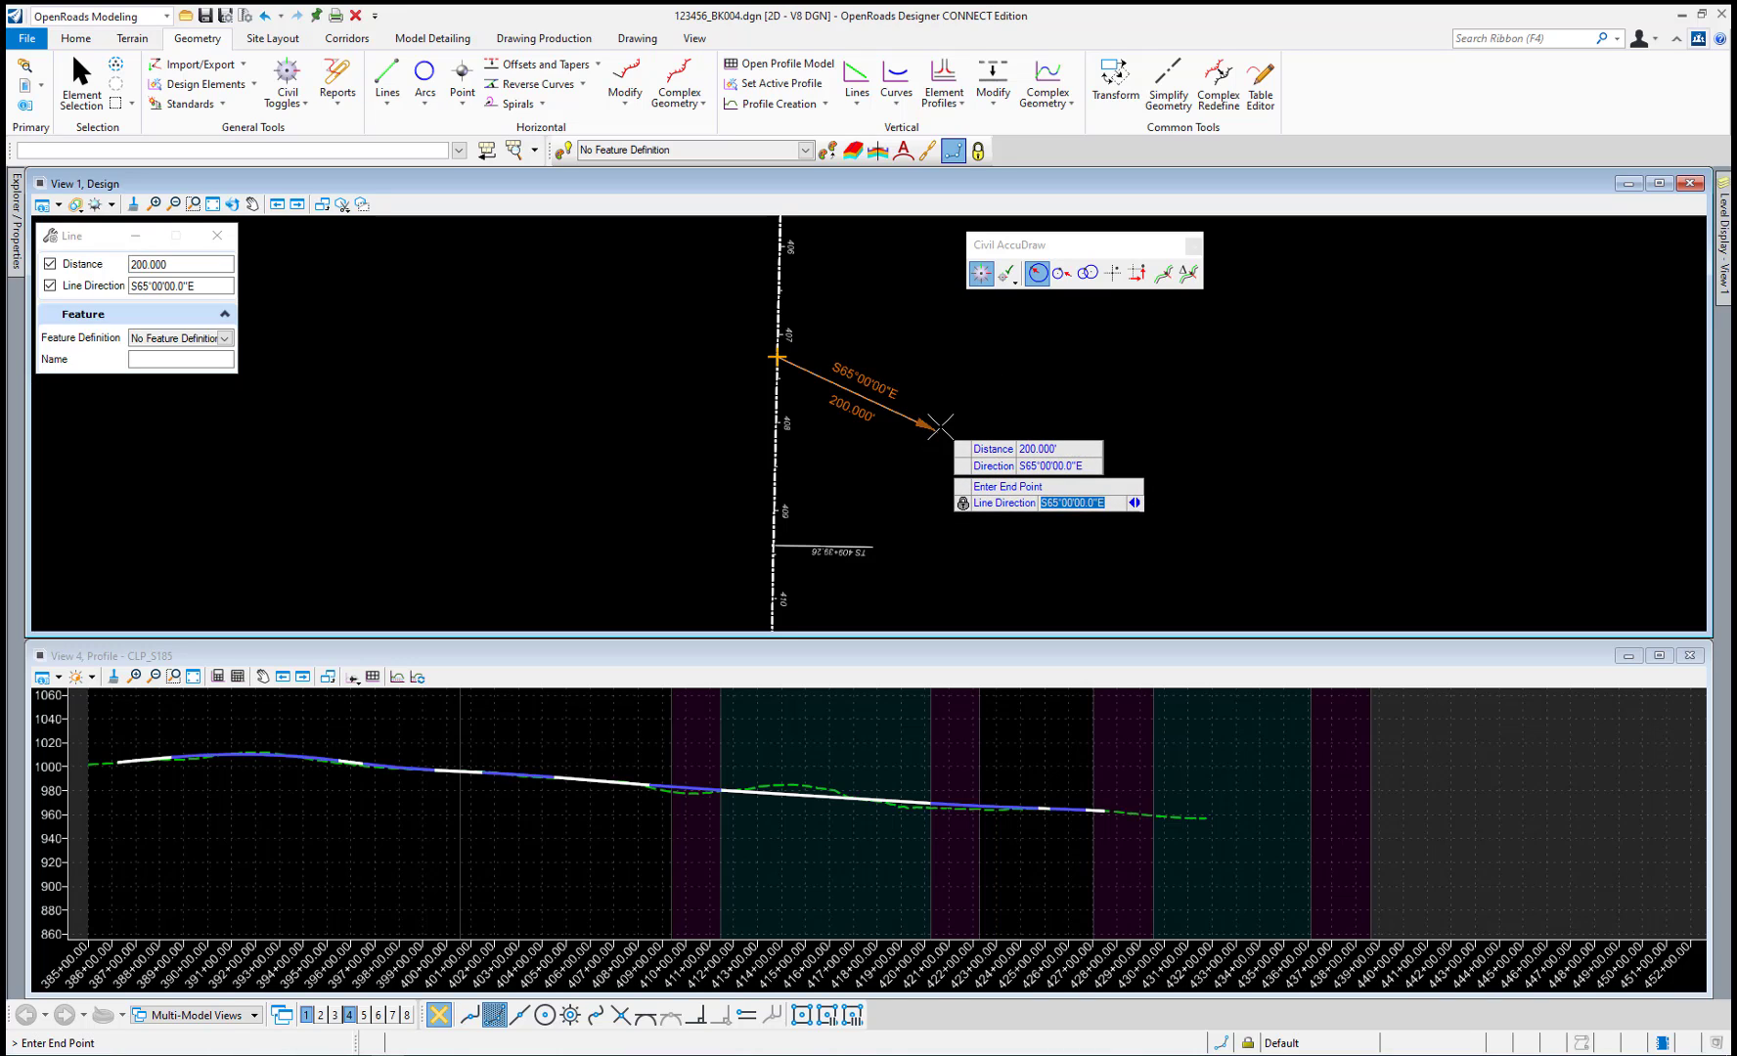
{"action": "left_click", "coordinate": [988, 403]}
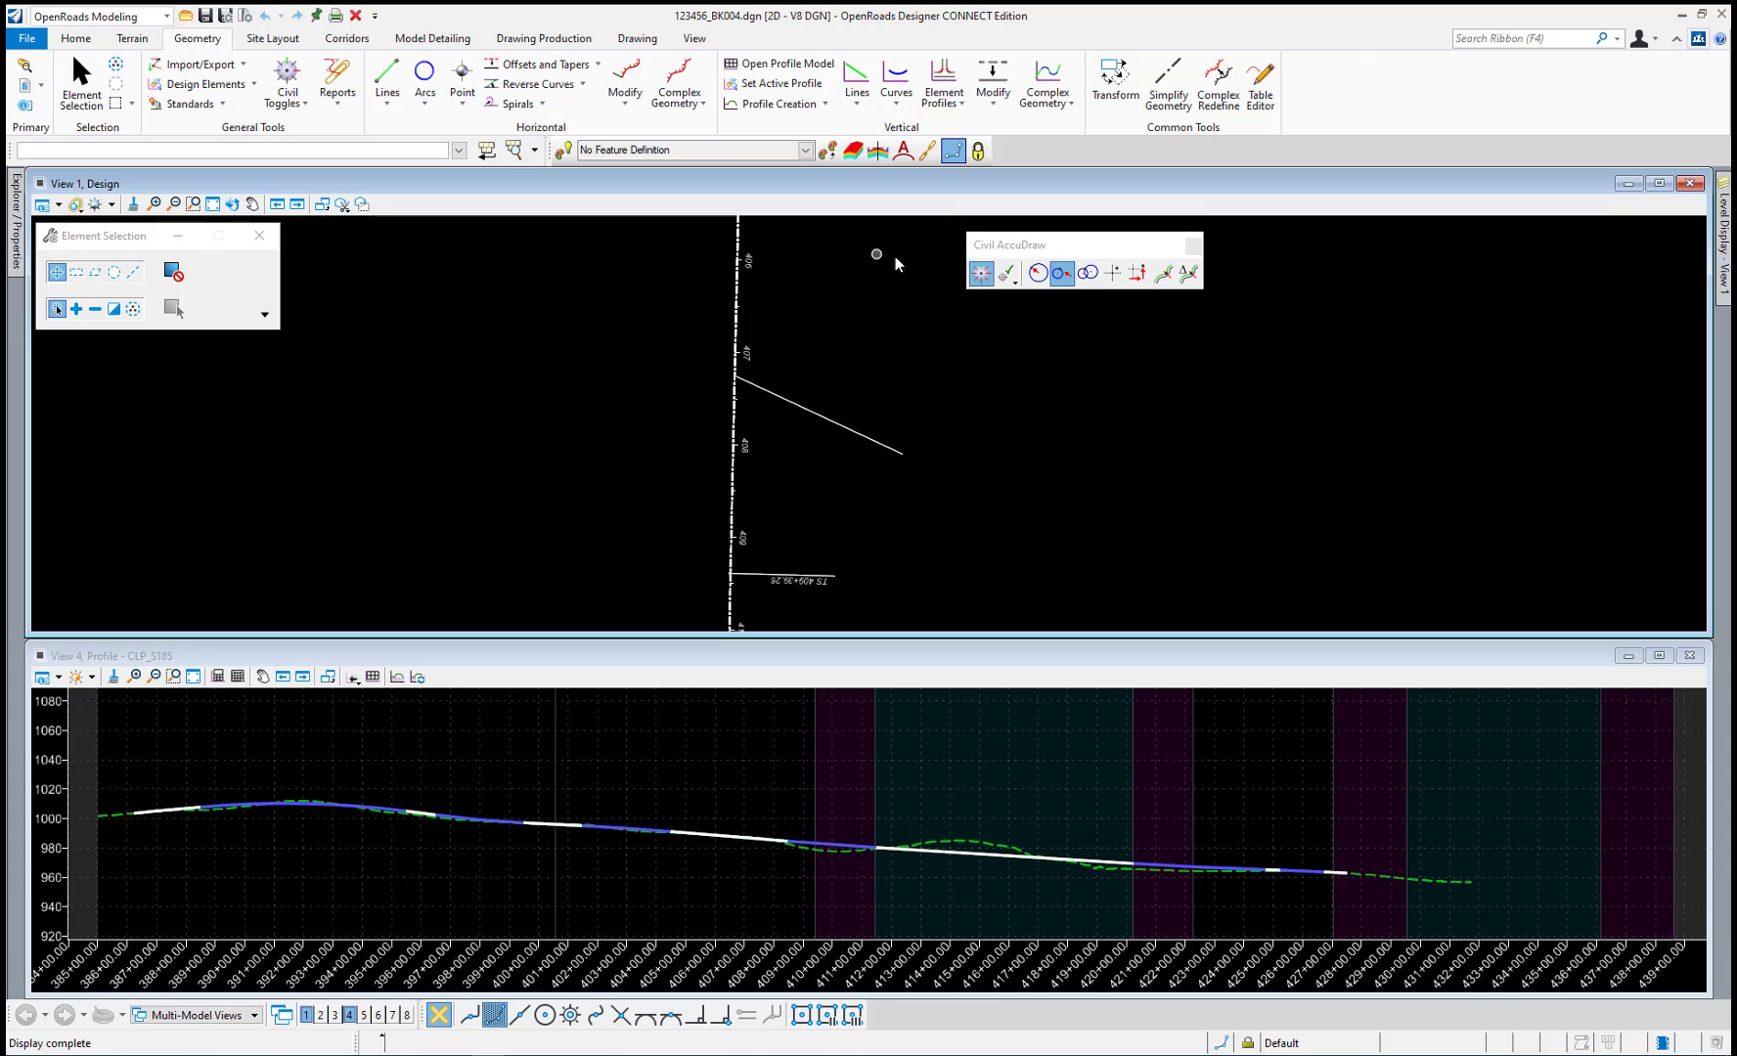
Select the line tied to the red points and set its start point's distance from the upper red point to 75.
{"action": "left_click", "coordinate": [81, 86]}
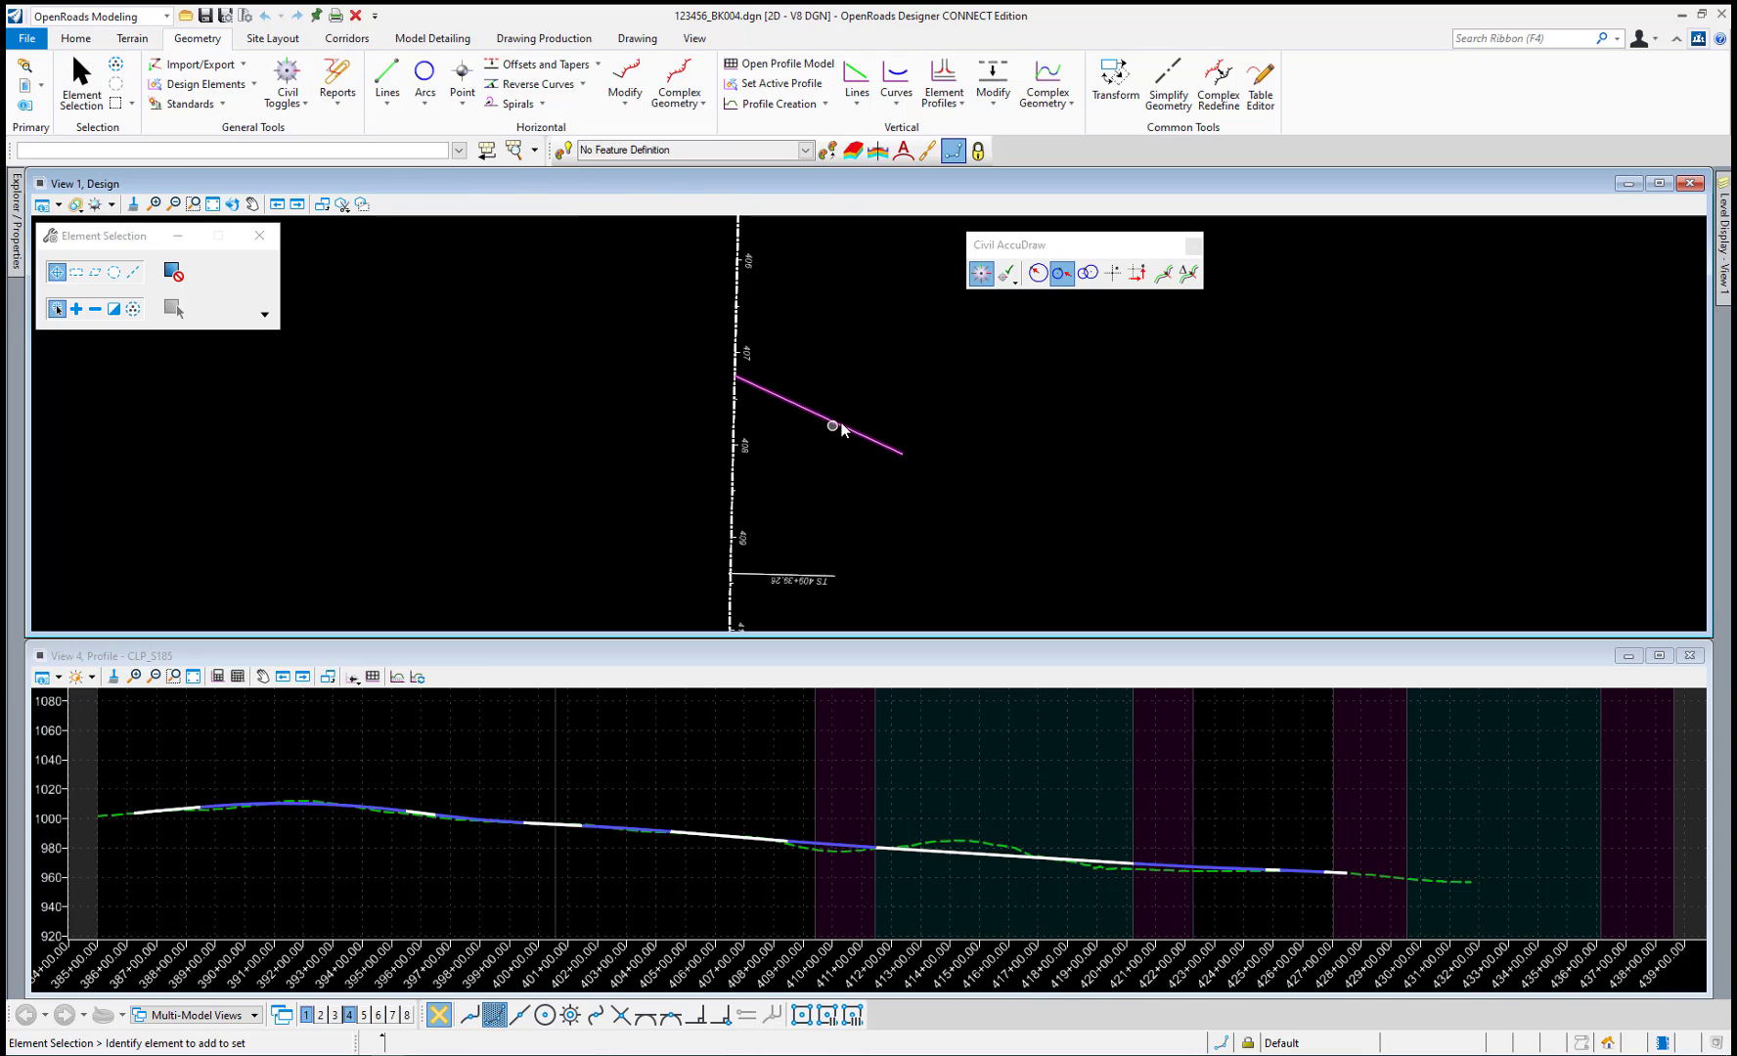
{"action": "scroll", "coordinate": [880, 401], "scroll_direction": "down", "scroll_amount": 4}
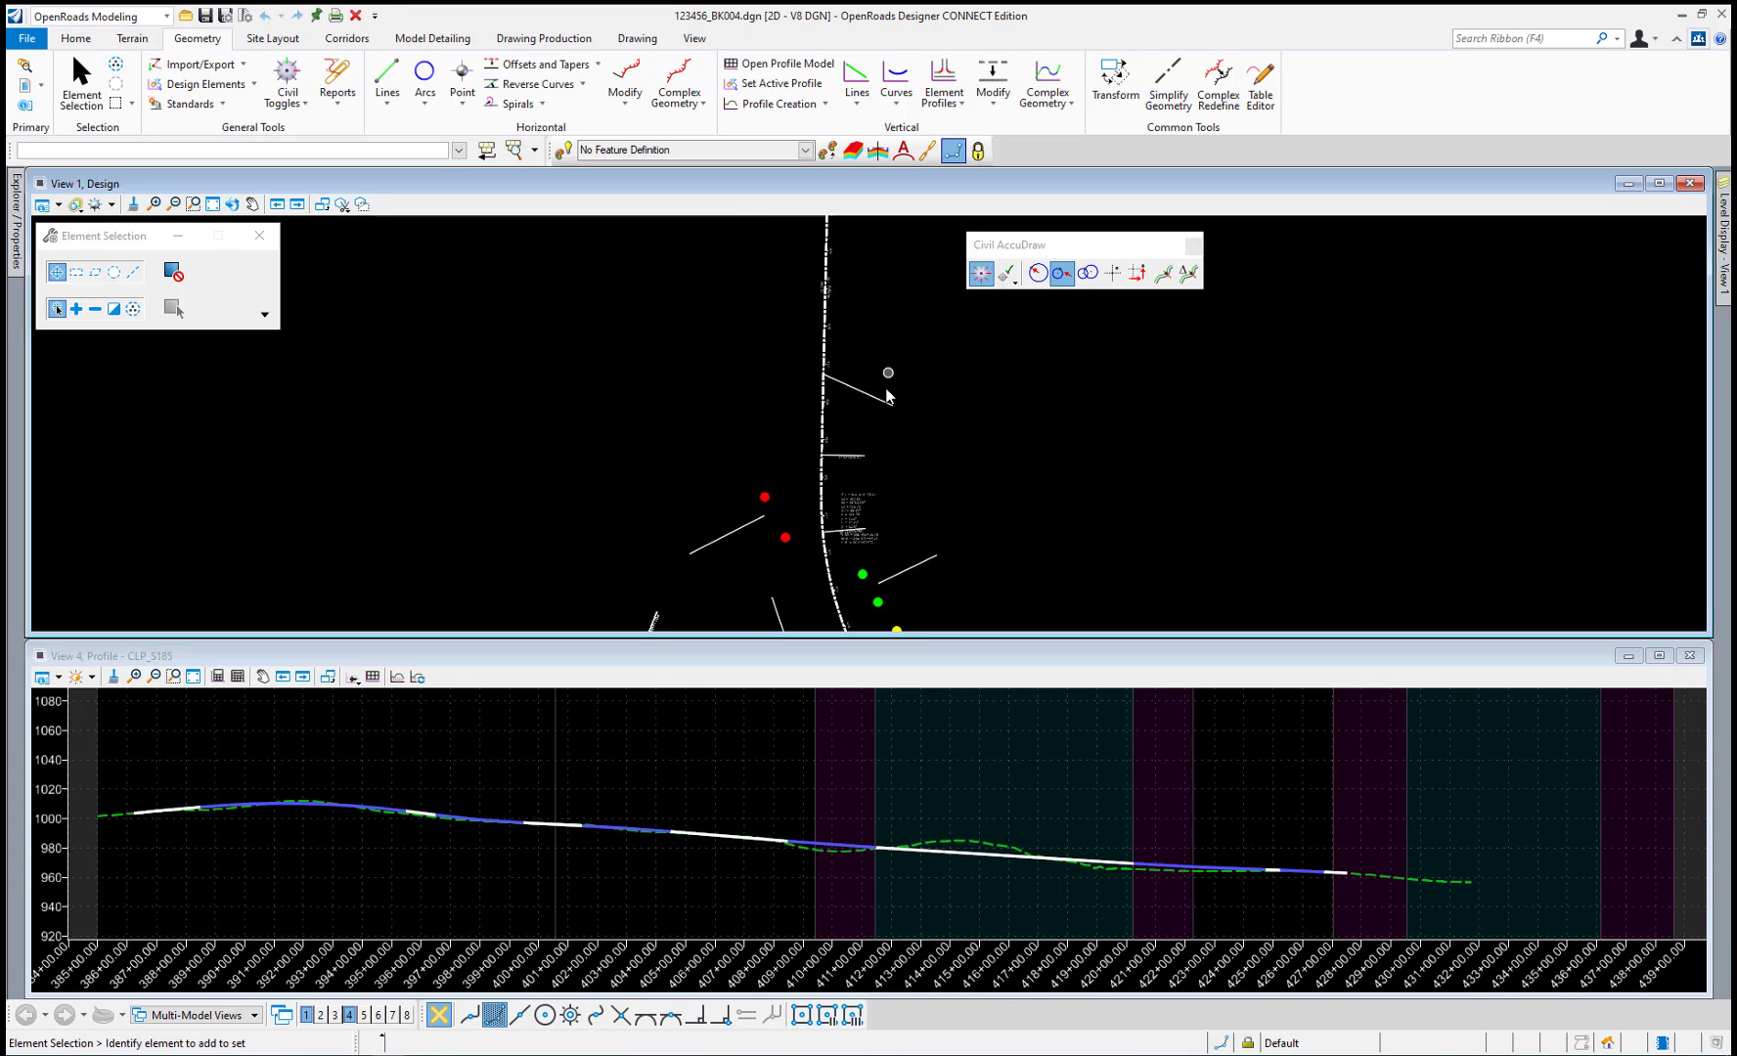
{"action": "scroll", "coordinate": [753, 537], "scroll_direction": "up", "scroll_amount": 5}
{"action": "left_click", "coordinate": [779, 474]}
{"action": "left_click", "coordinate": [797, 470]}
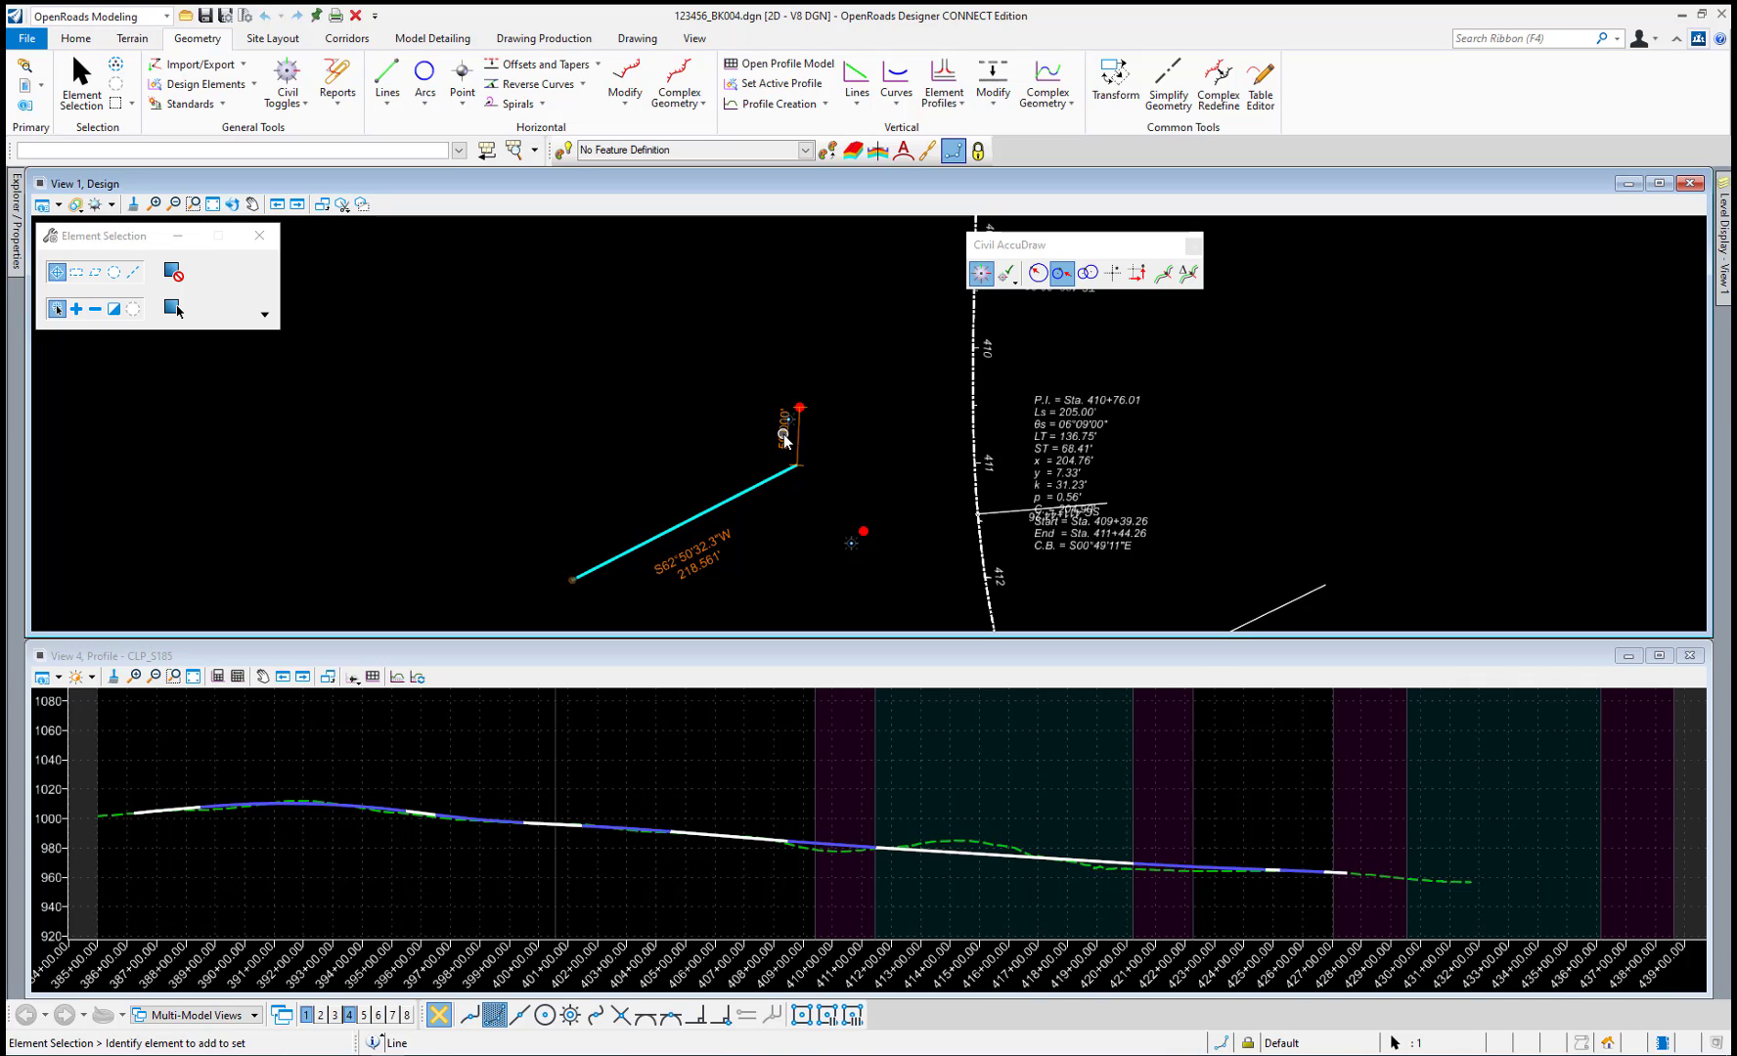
{"action": "left_click", "coordinate": [740, 446]}
{"action": "left_click", "coordinate": [793, 471]}
{"action": "left_click", "coordinate": [779, 442]}
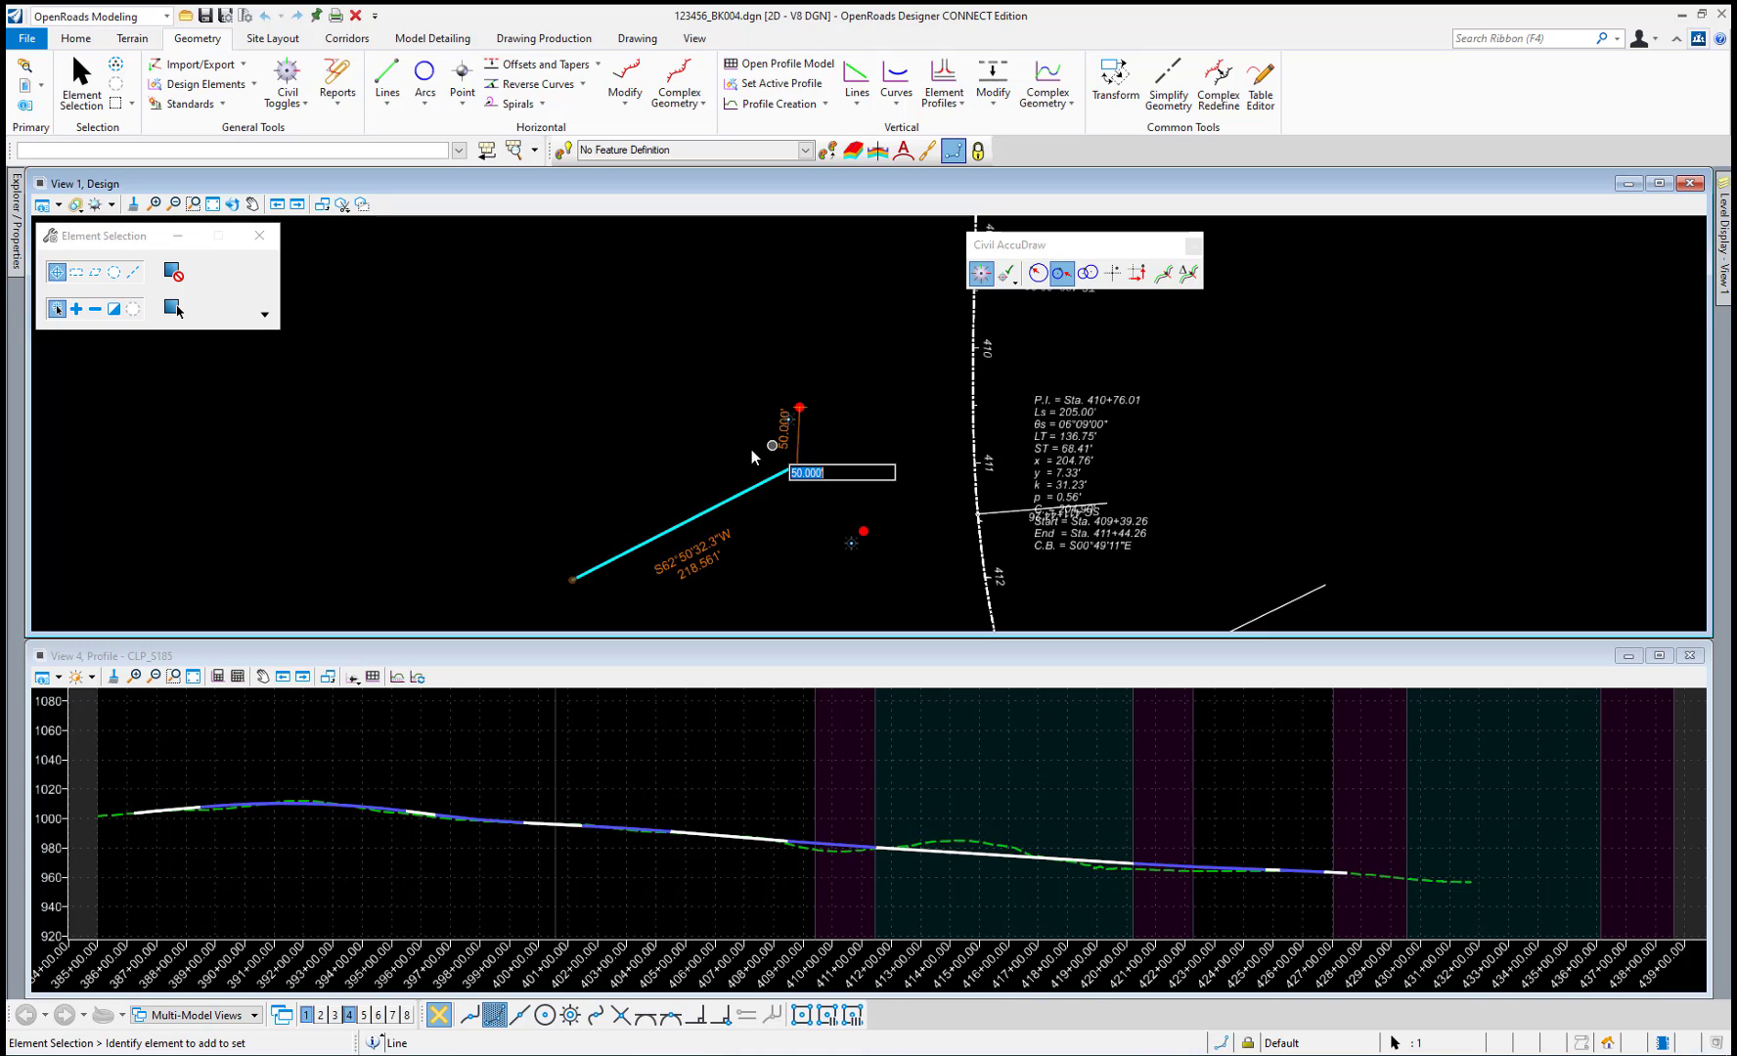
{"action": "type", "text": "75"}
{"action": "key", "text": "Return"}
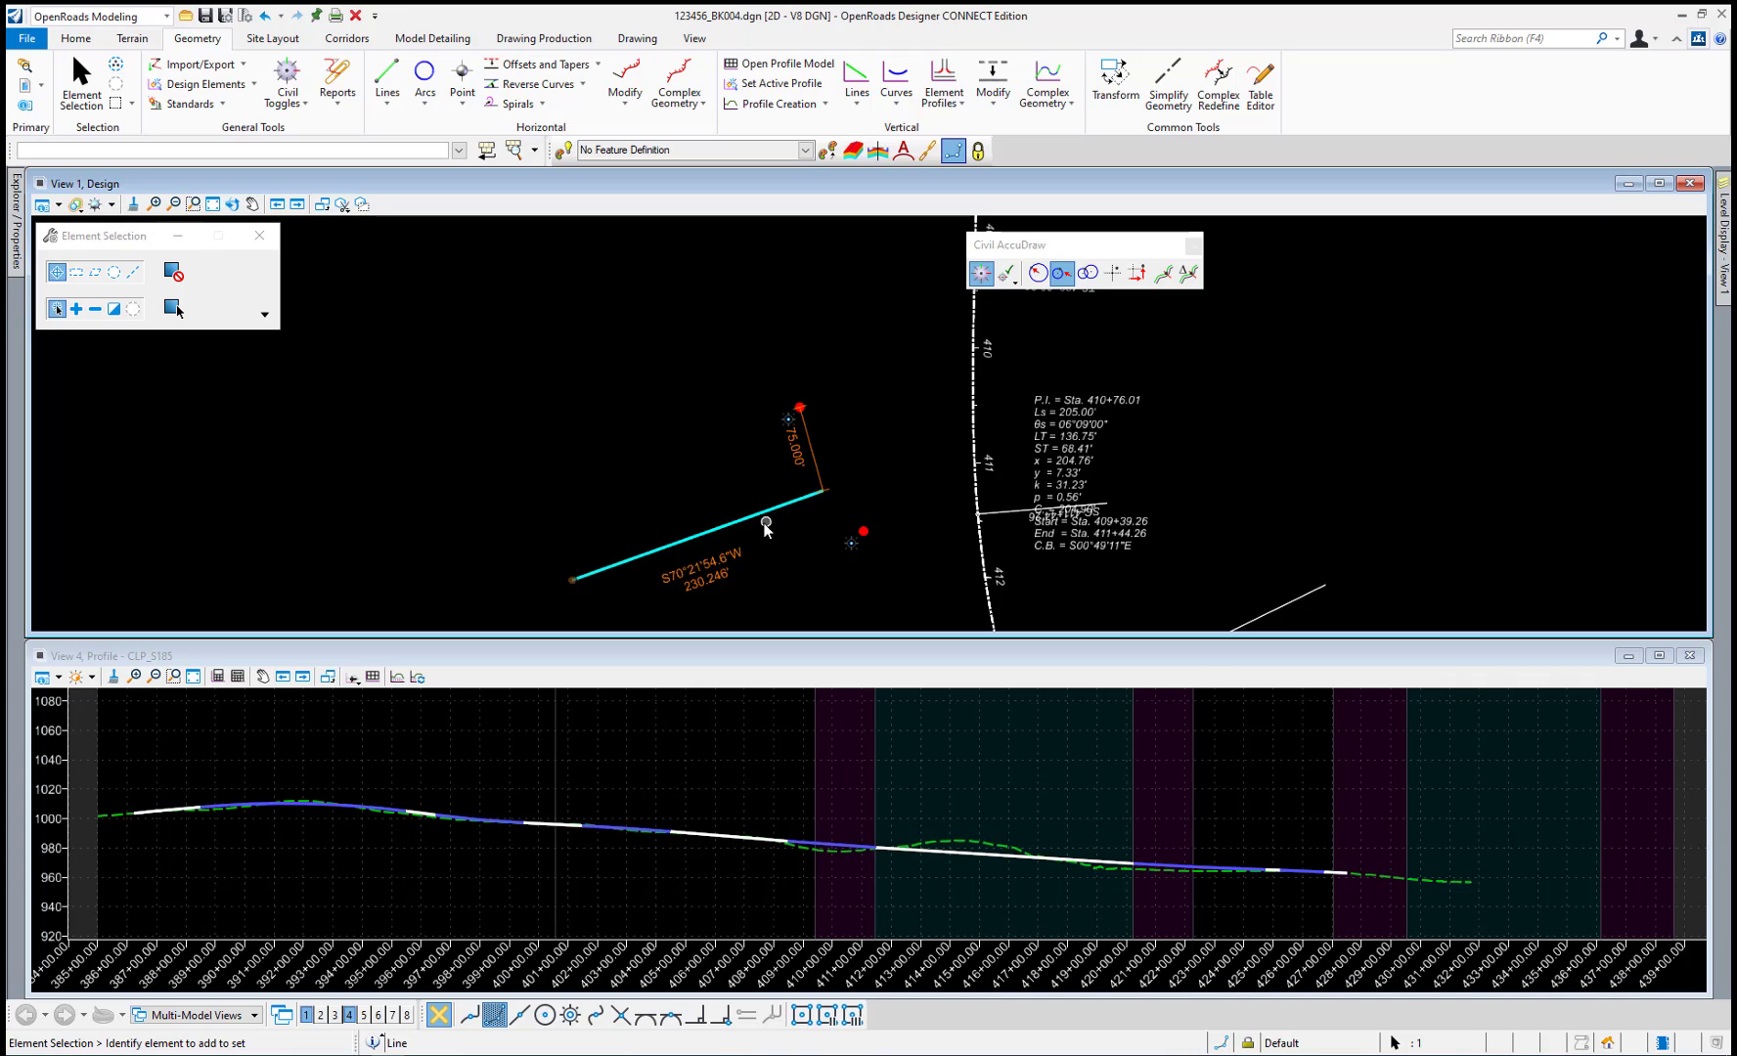
{"action": "left_click", "coordinate": [818, 407]}
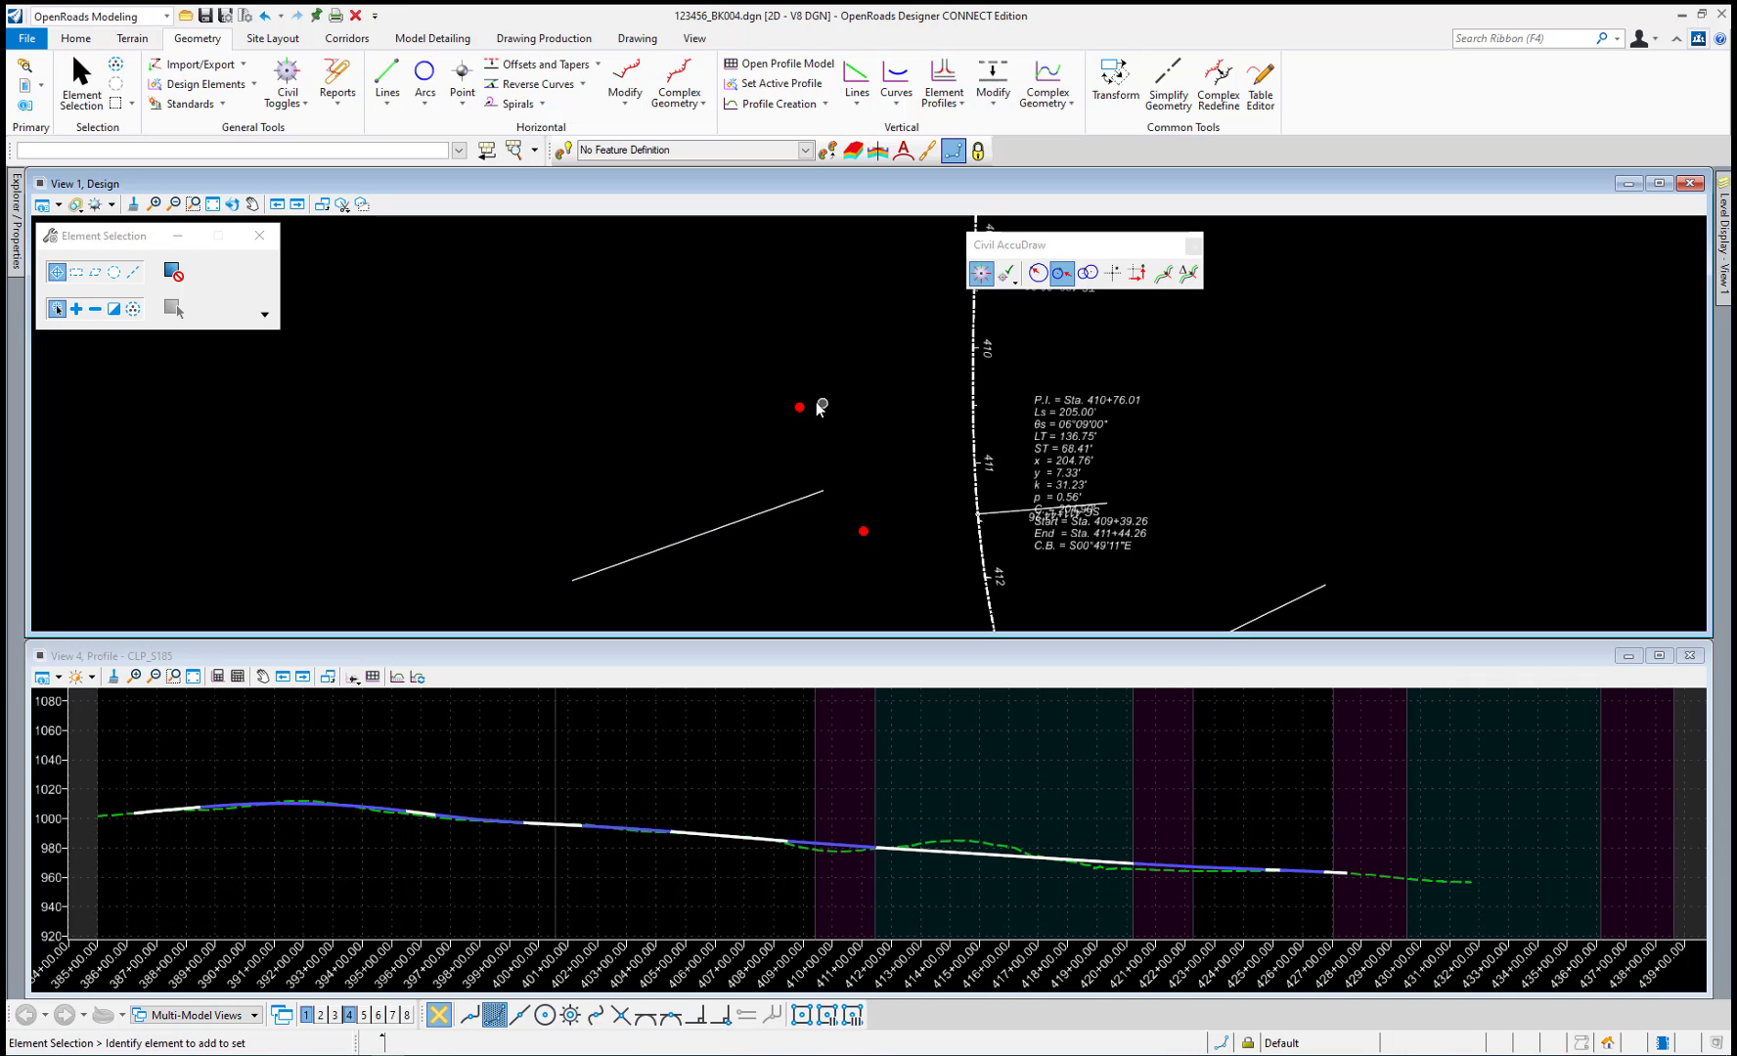
Set the upper red point's offset from the centerline to 140 and its station to 410+75.00, and check the attached line.
{"action": "left_click", "coordinate": [799, 406]}
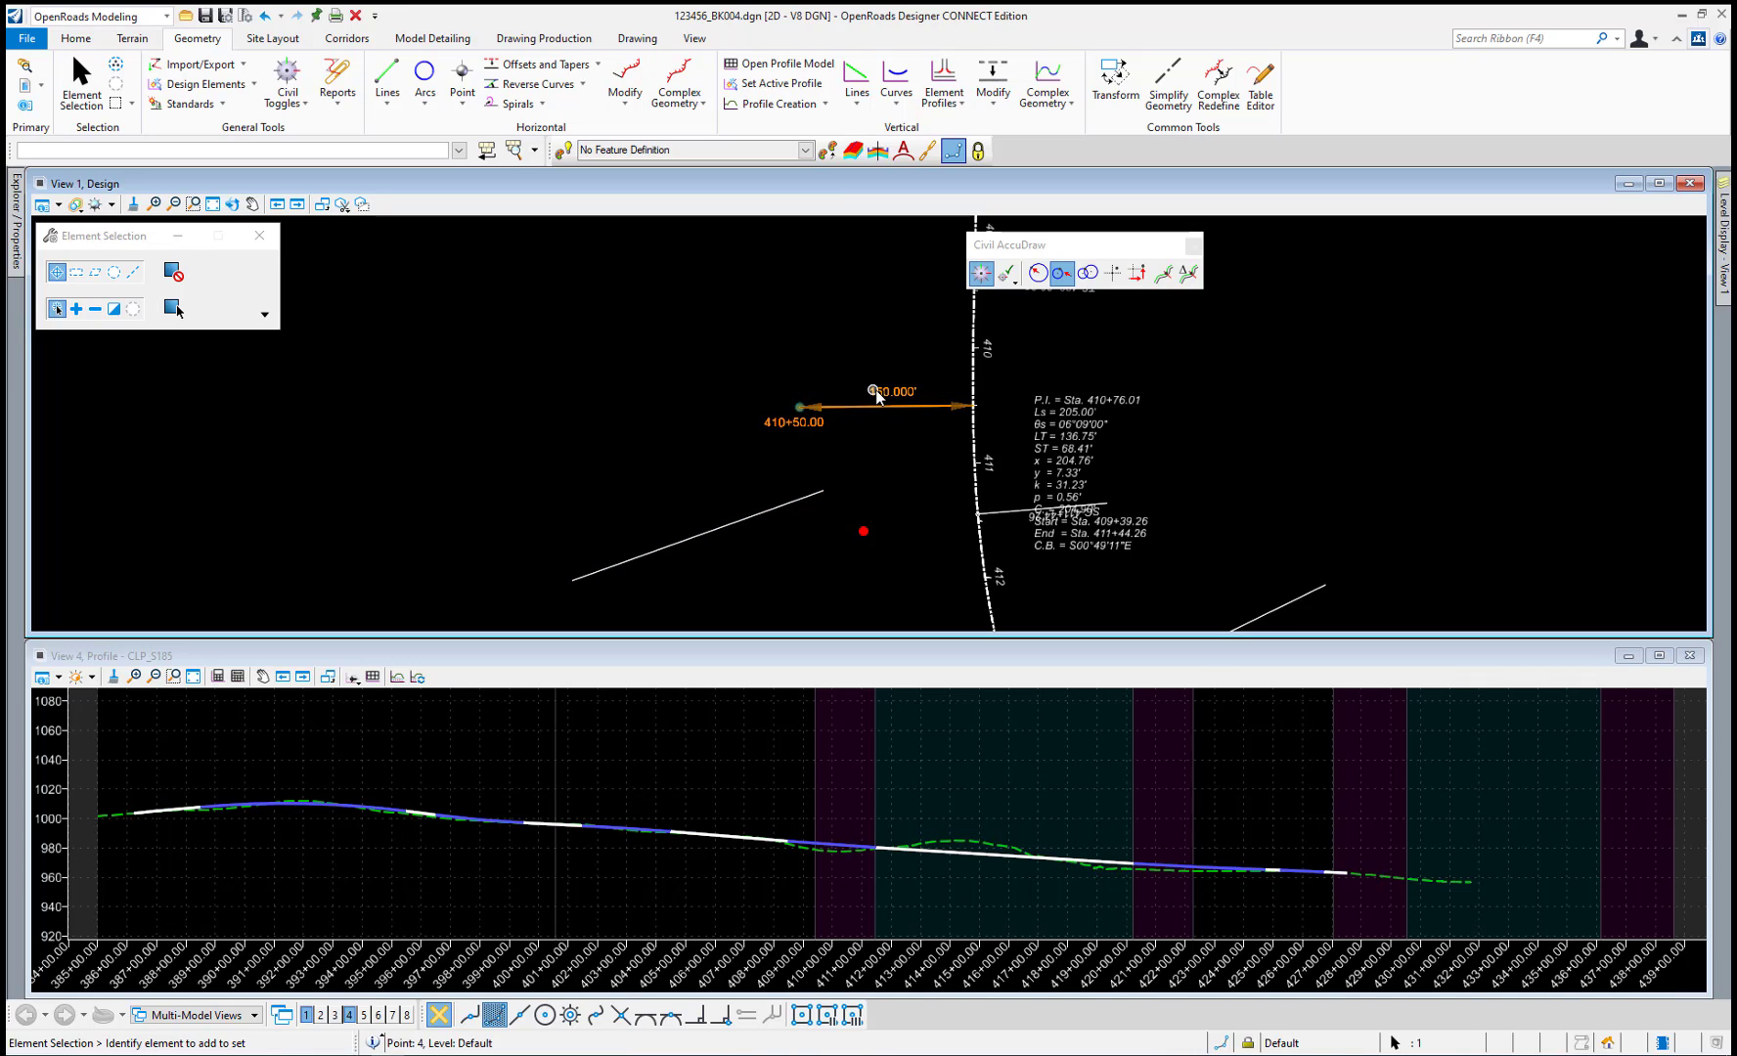
{"action": "left_click", "coordinate": [883, 392]}
{"action": "key", "text": "Return"}
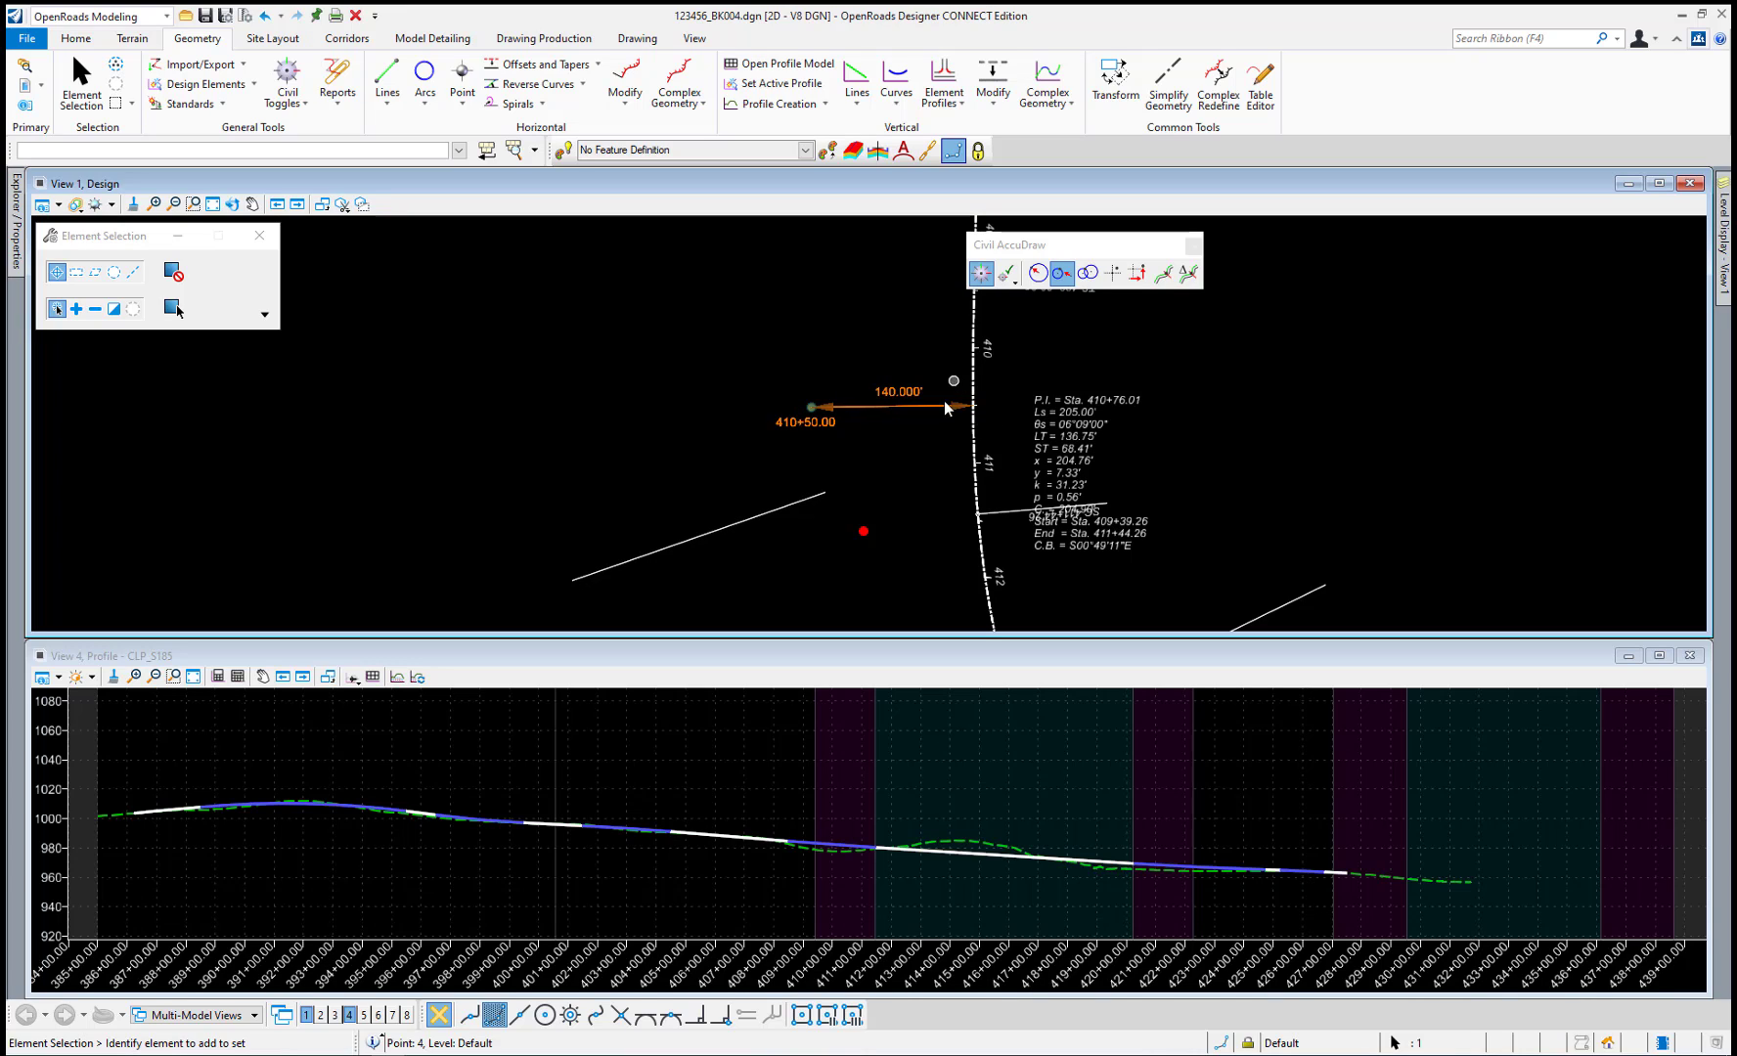
{"action": "left_click", "coordinate": [805, 423]}
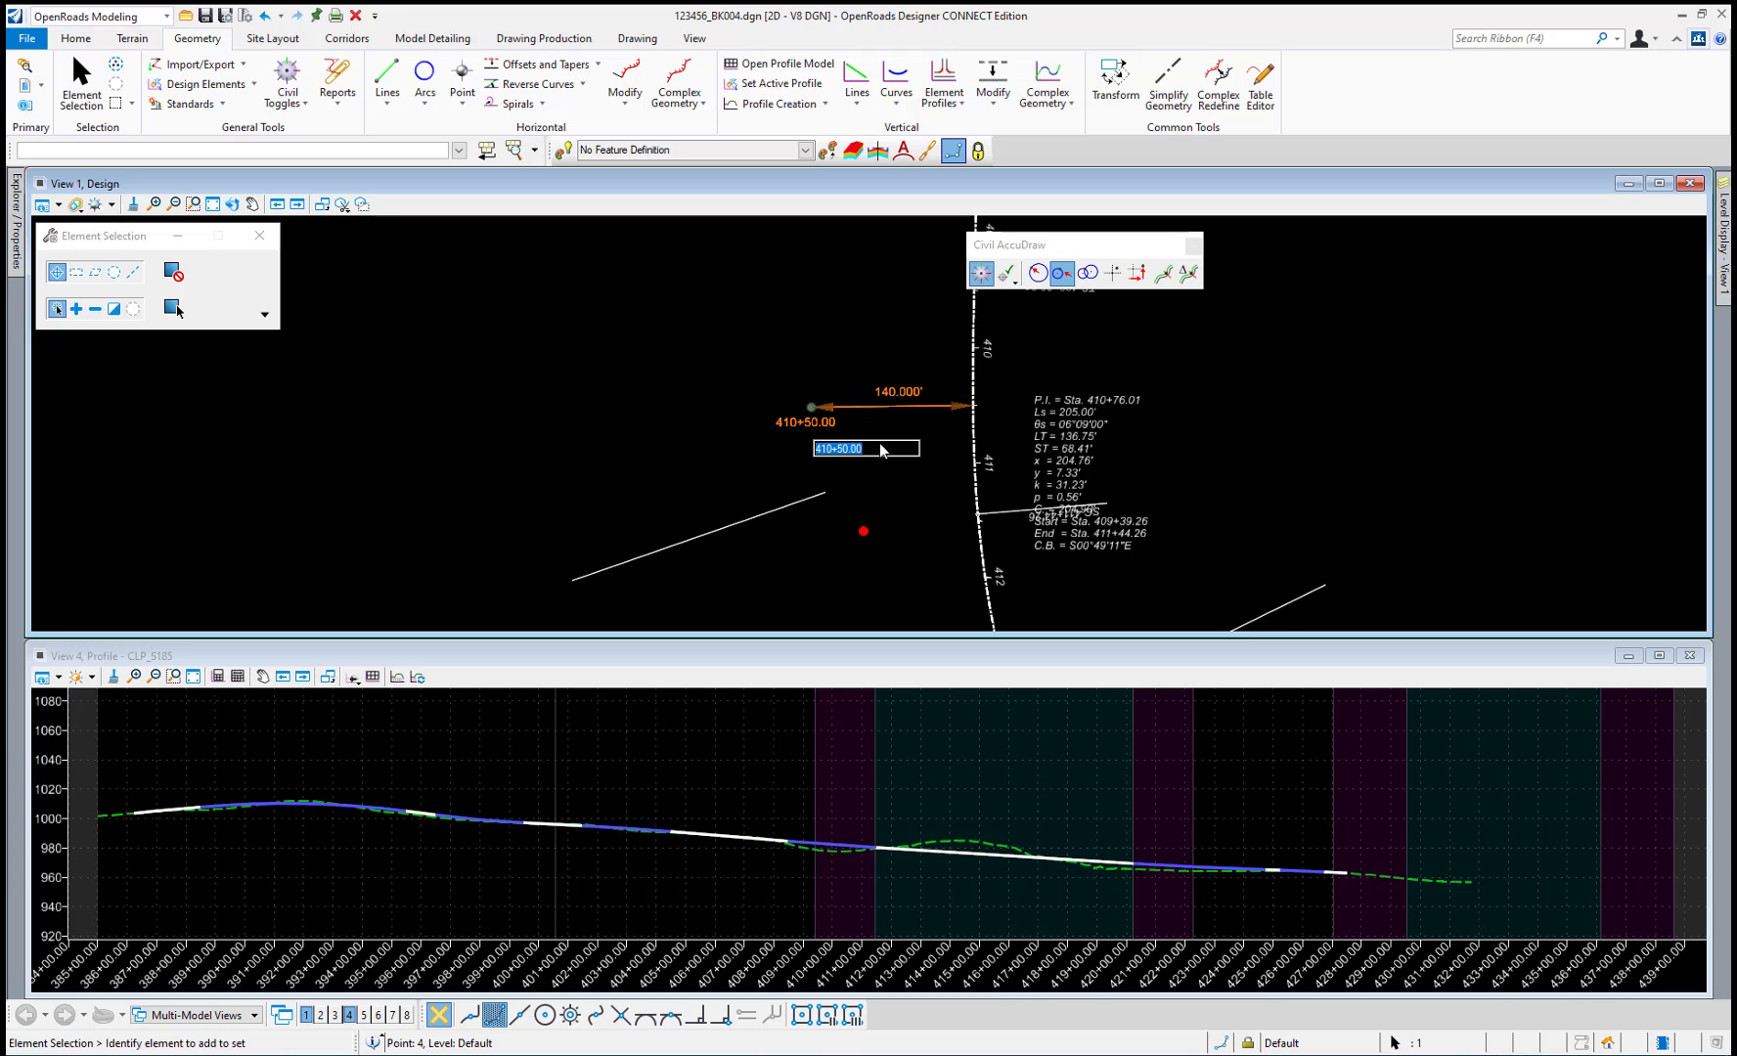
{"action": "type", "text": "41"}
{"action": "key", "text": "Return"}
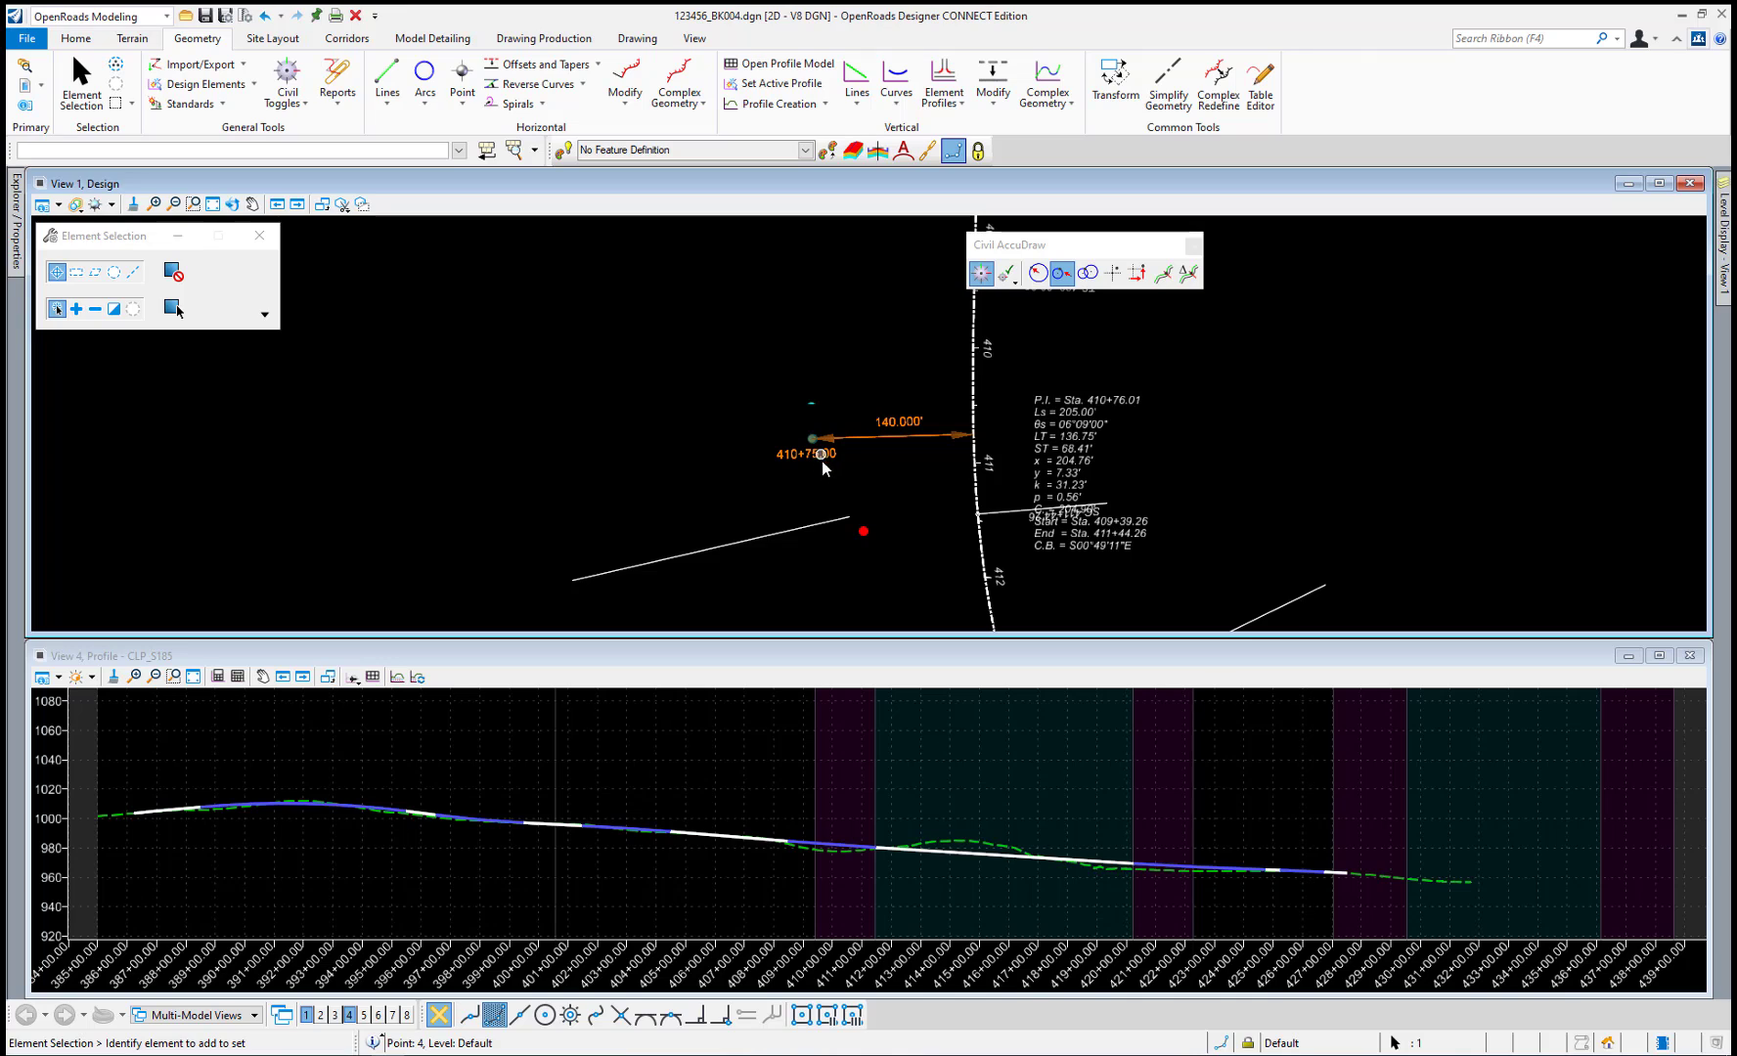
{"action": "left_click", "coordinate": [847, 515]}
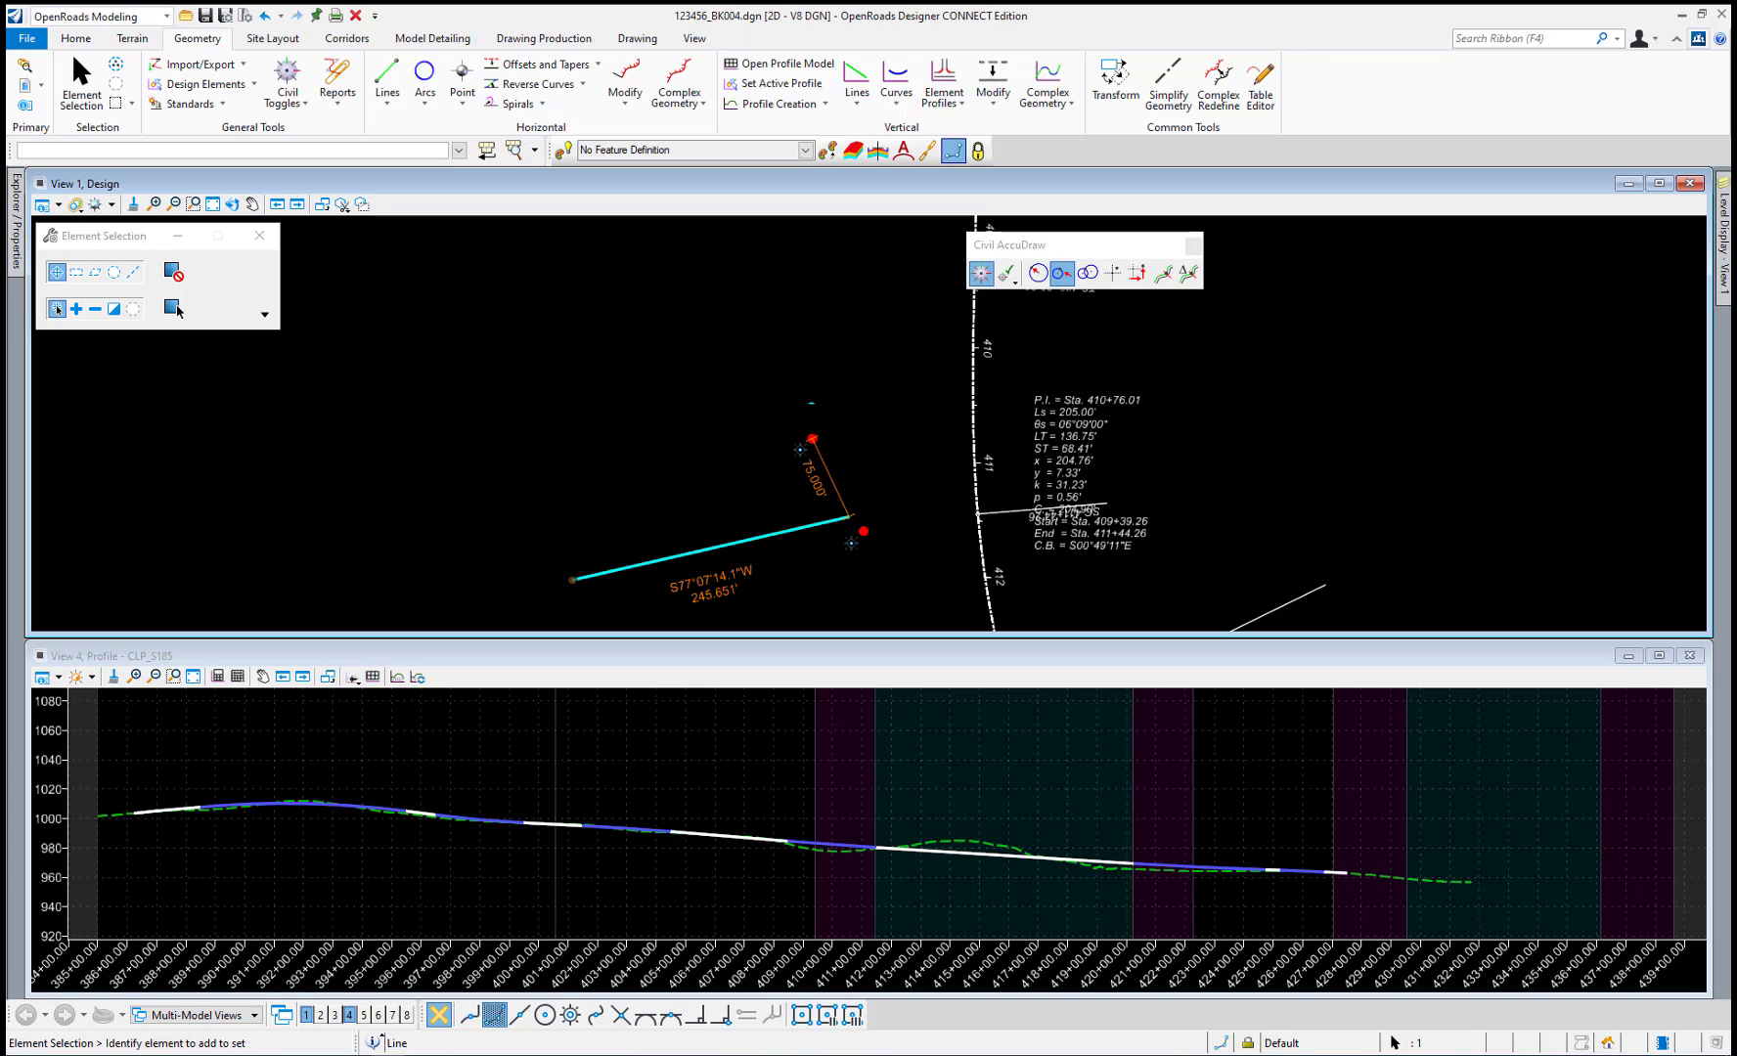
{"action": "left_click", "coordinate": [1175, 422]}
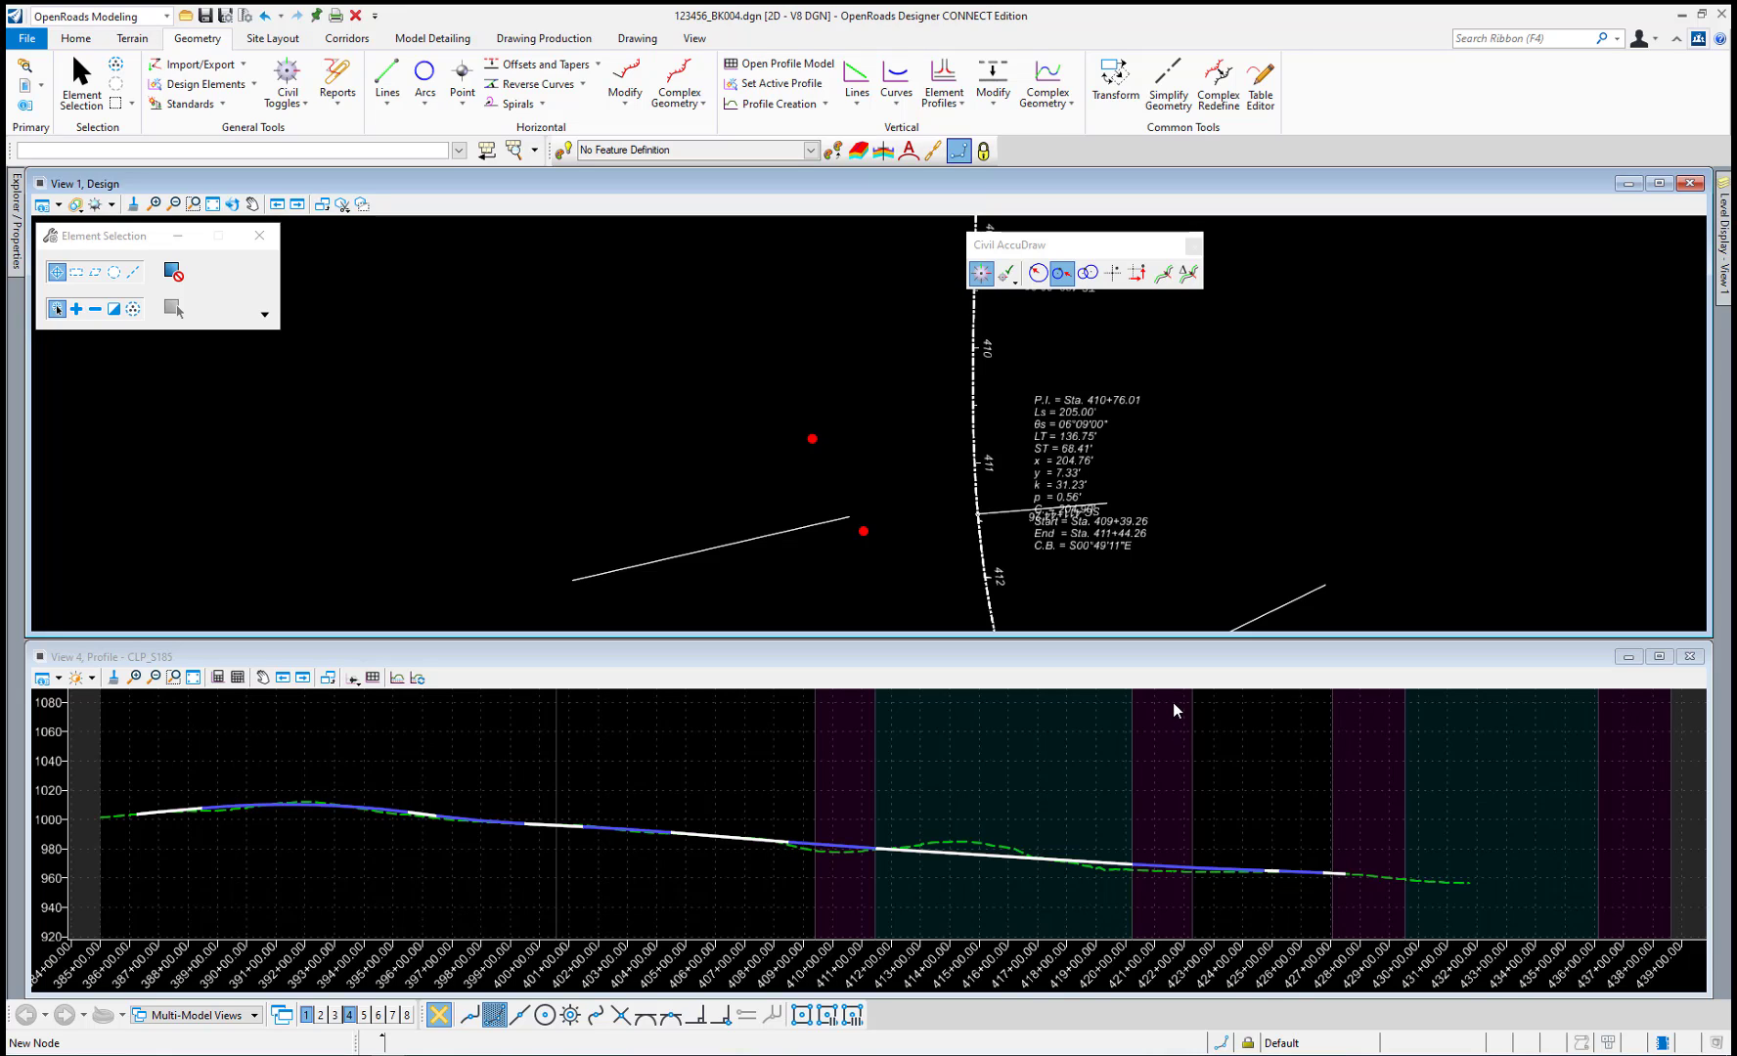
Enlarge the profile view and start a profile line at station 390+00, elevation 1015.
{"action": "left_click", "coordinate": [1174, 662]}
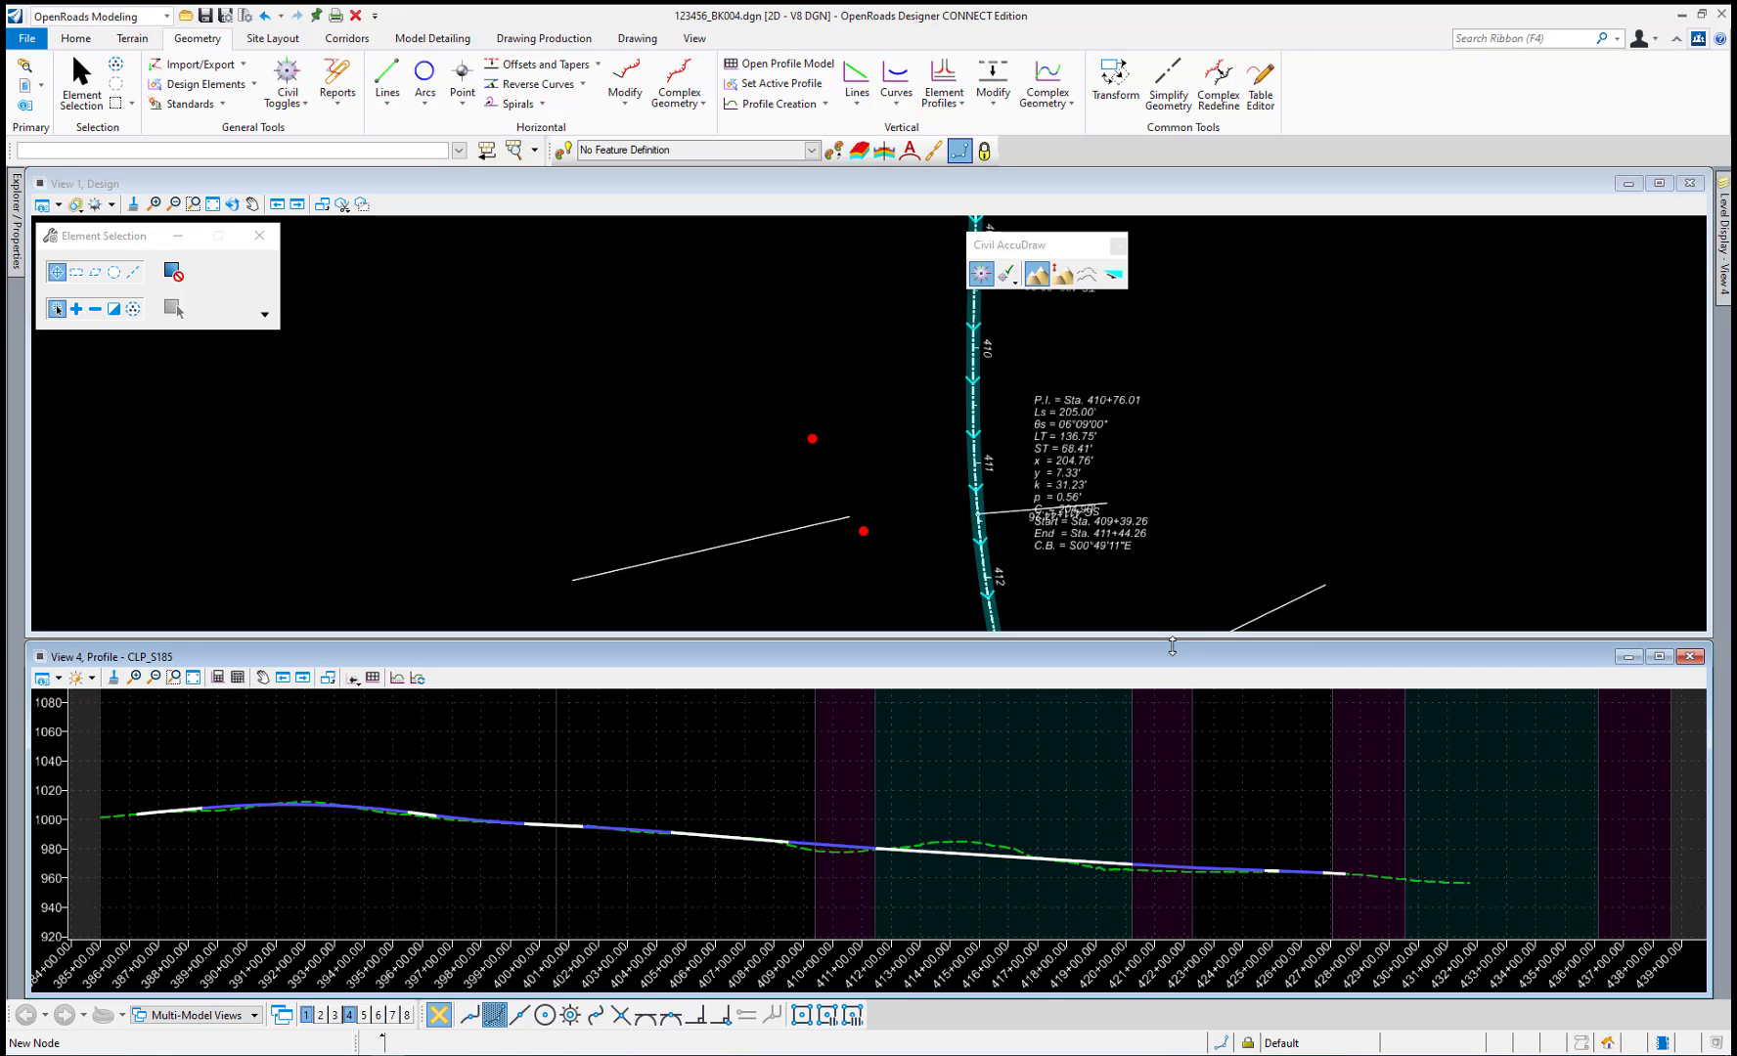
{"action": "left_click_drag", "start_coordinate": [1173, 646], "coordinate": [1173, 442]}
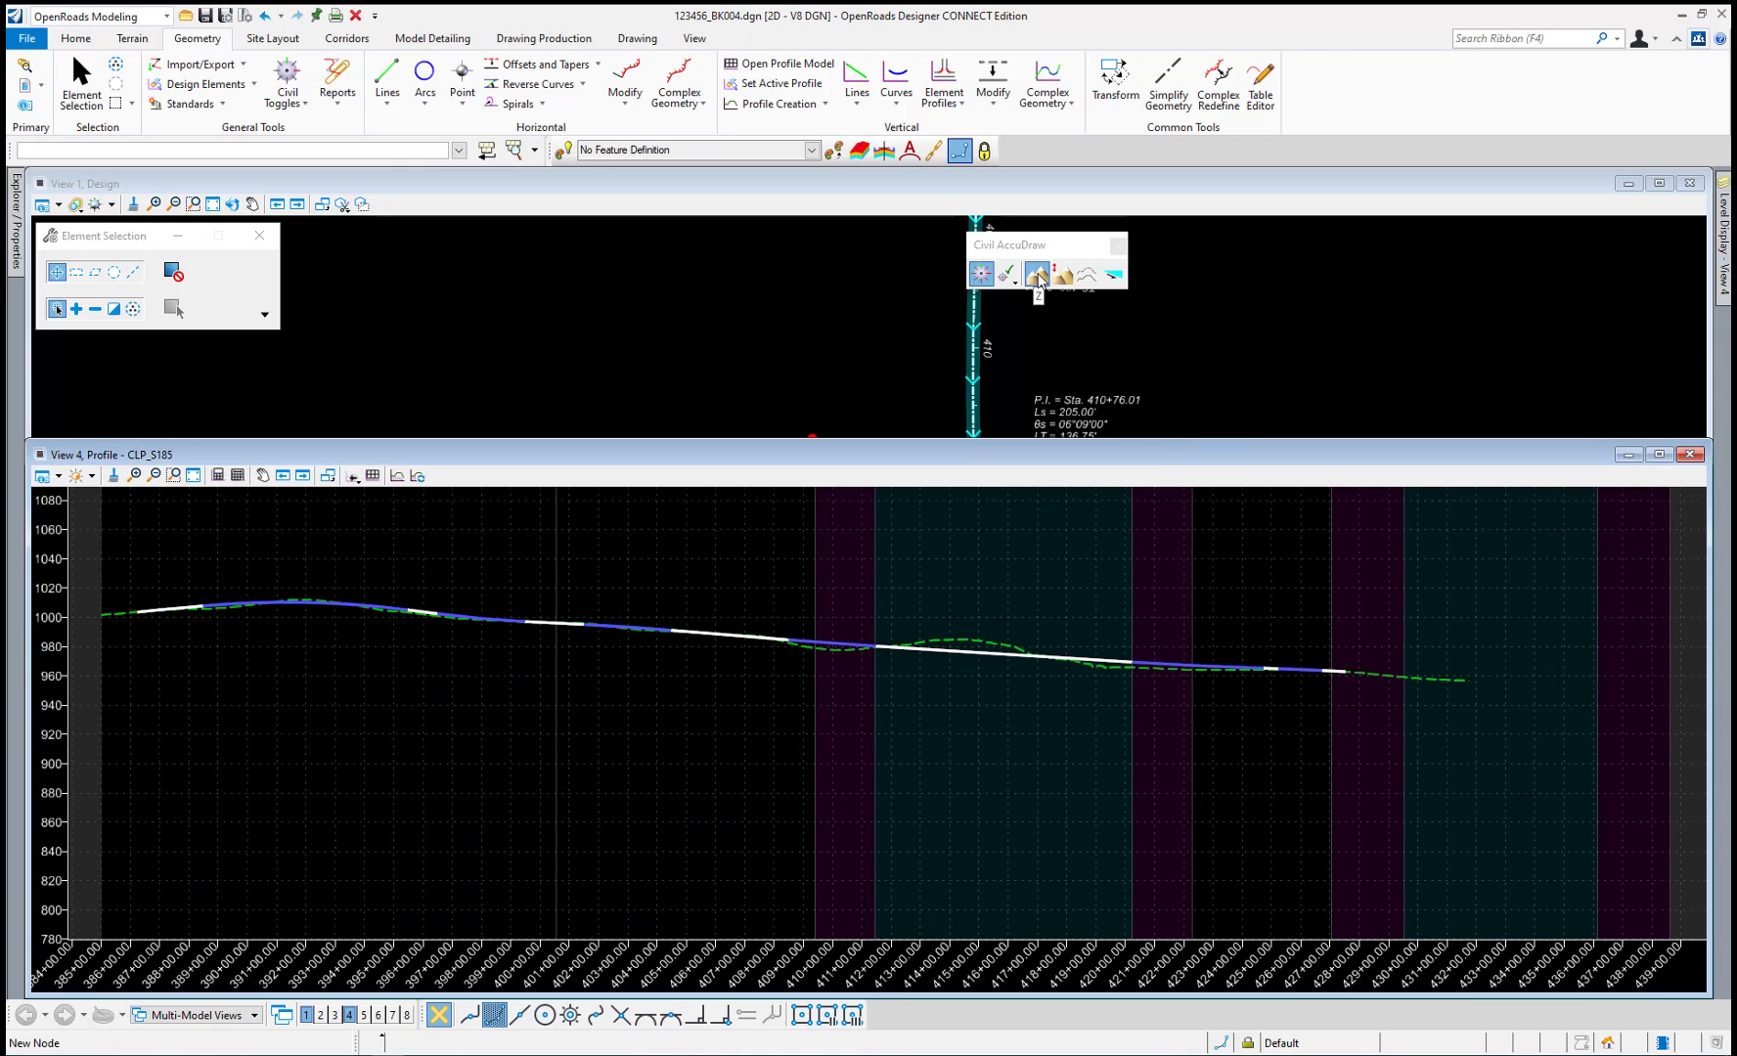
{"action": "left_click", "coordinate": [856, 80]}
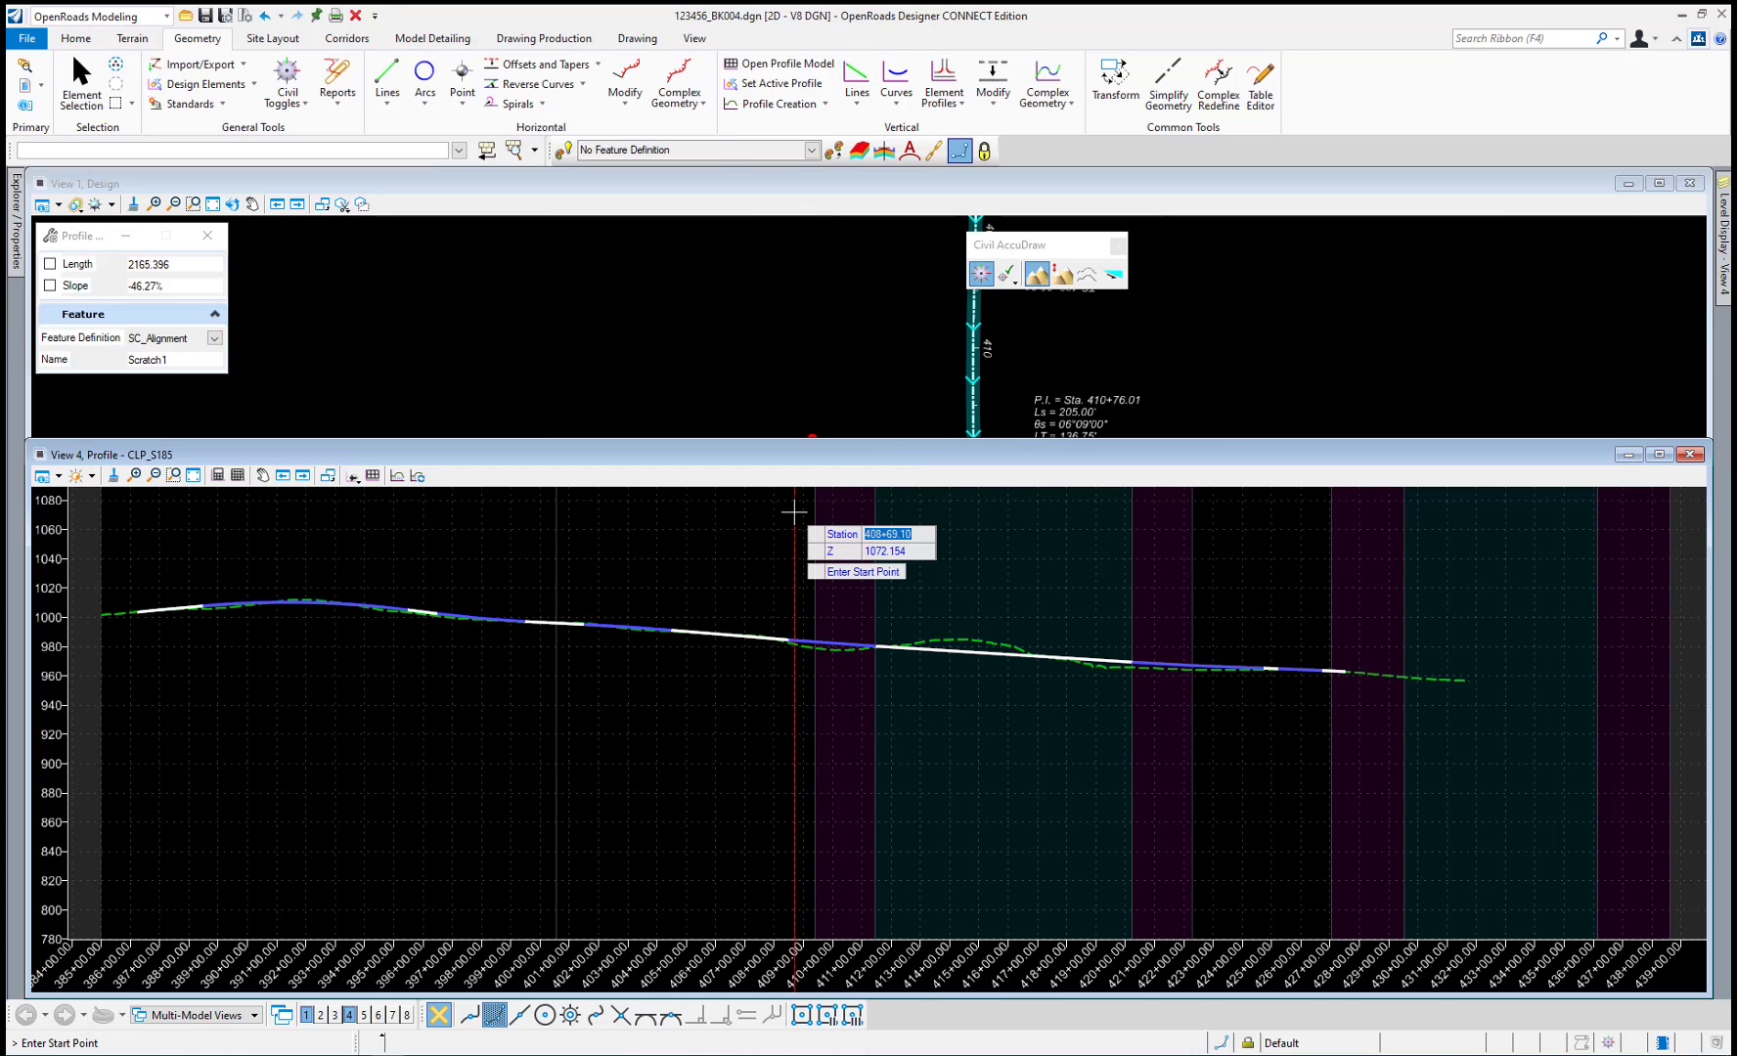
{"action": "type", "text": "390+00"}
{"action": "key", "text": "Tab"}
{"action": "type", "text": "1015"}
{"action": "key", "text": "Tab"}
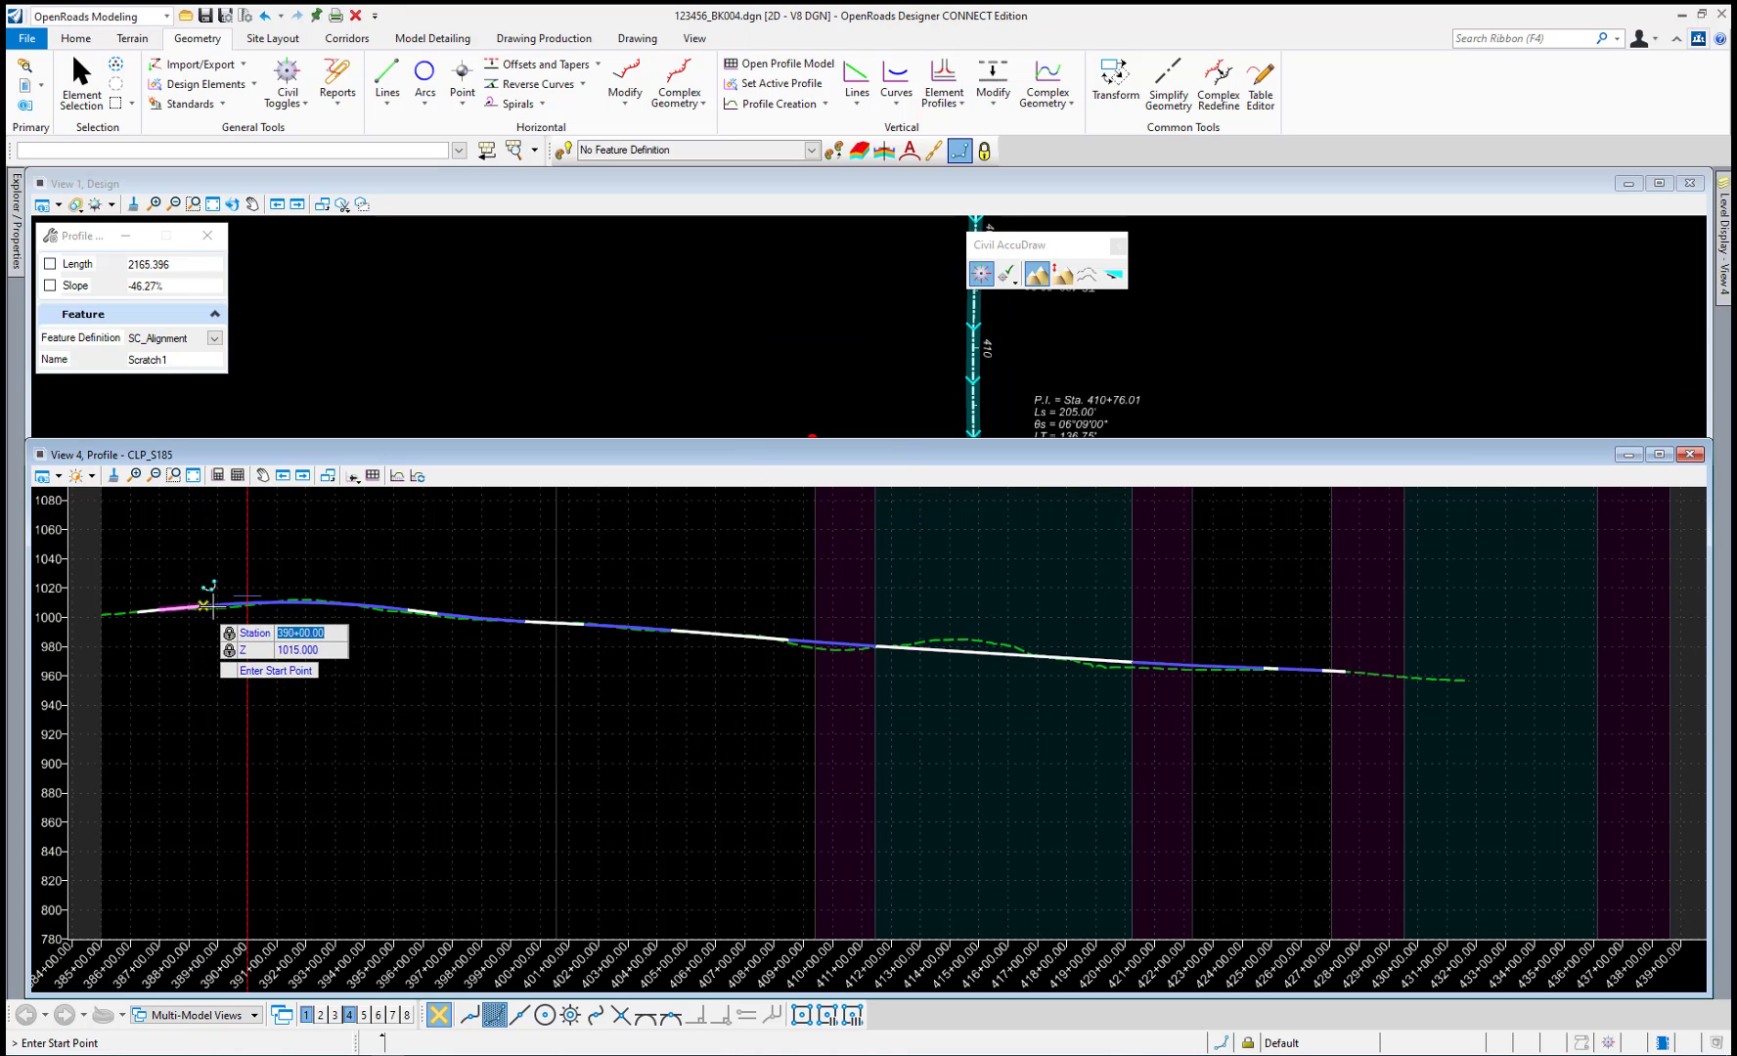
{"action": "scroll", "coordinate": [227, 593], "scroll_direction": "up", "scroll_amount": 3}
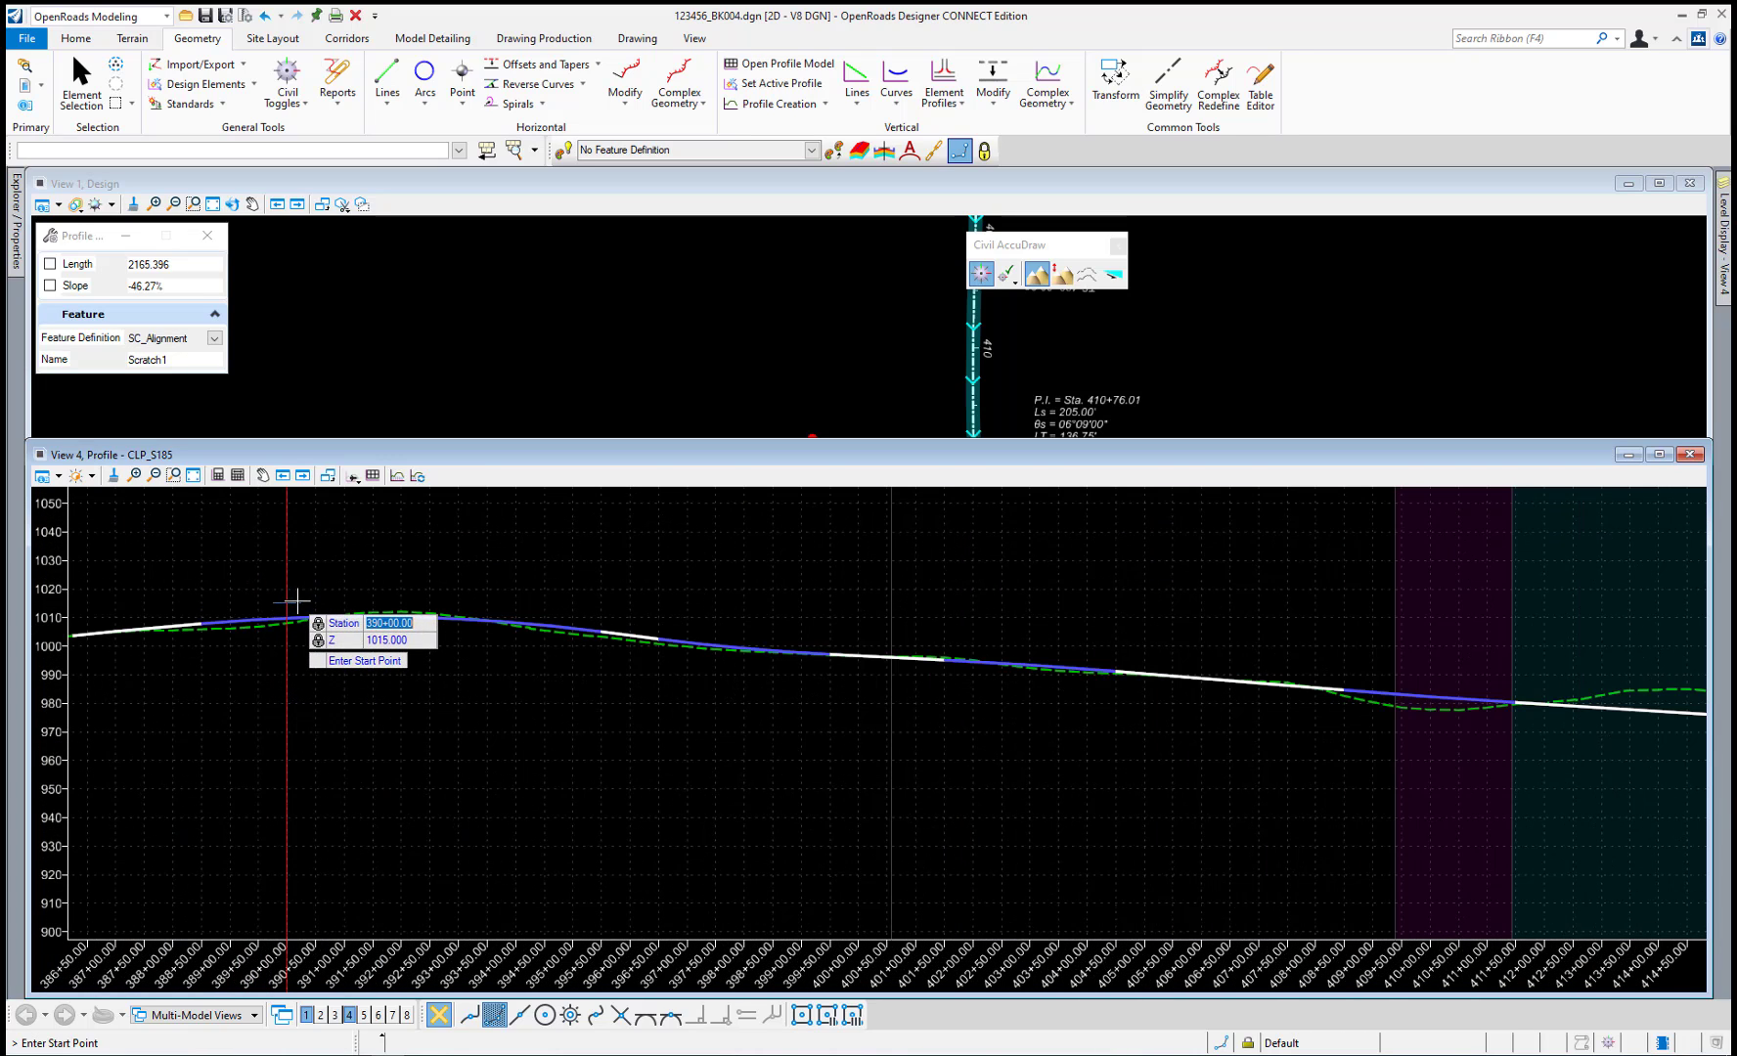
{"action": "left_click", "coordinate": [299, 595]}
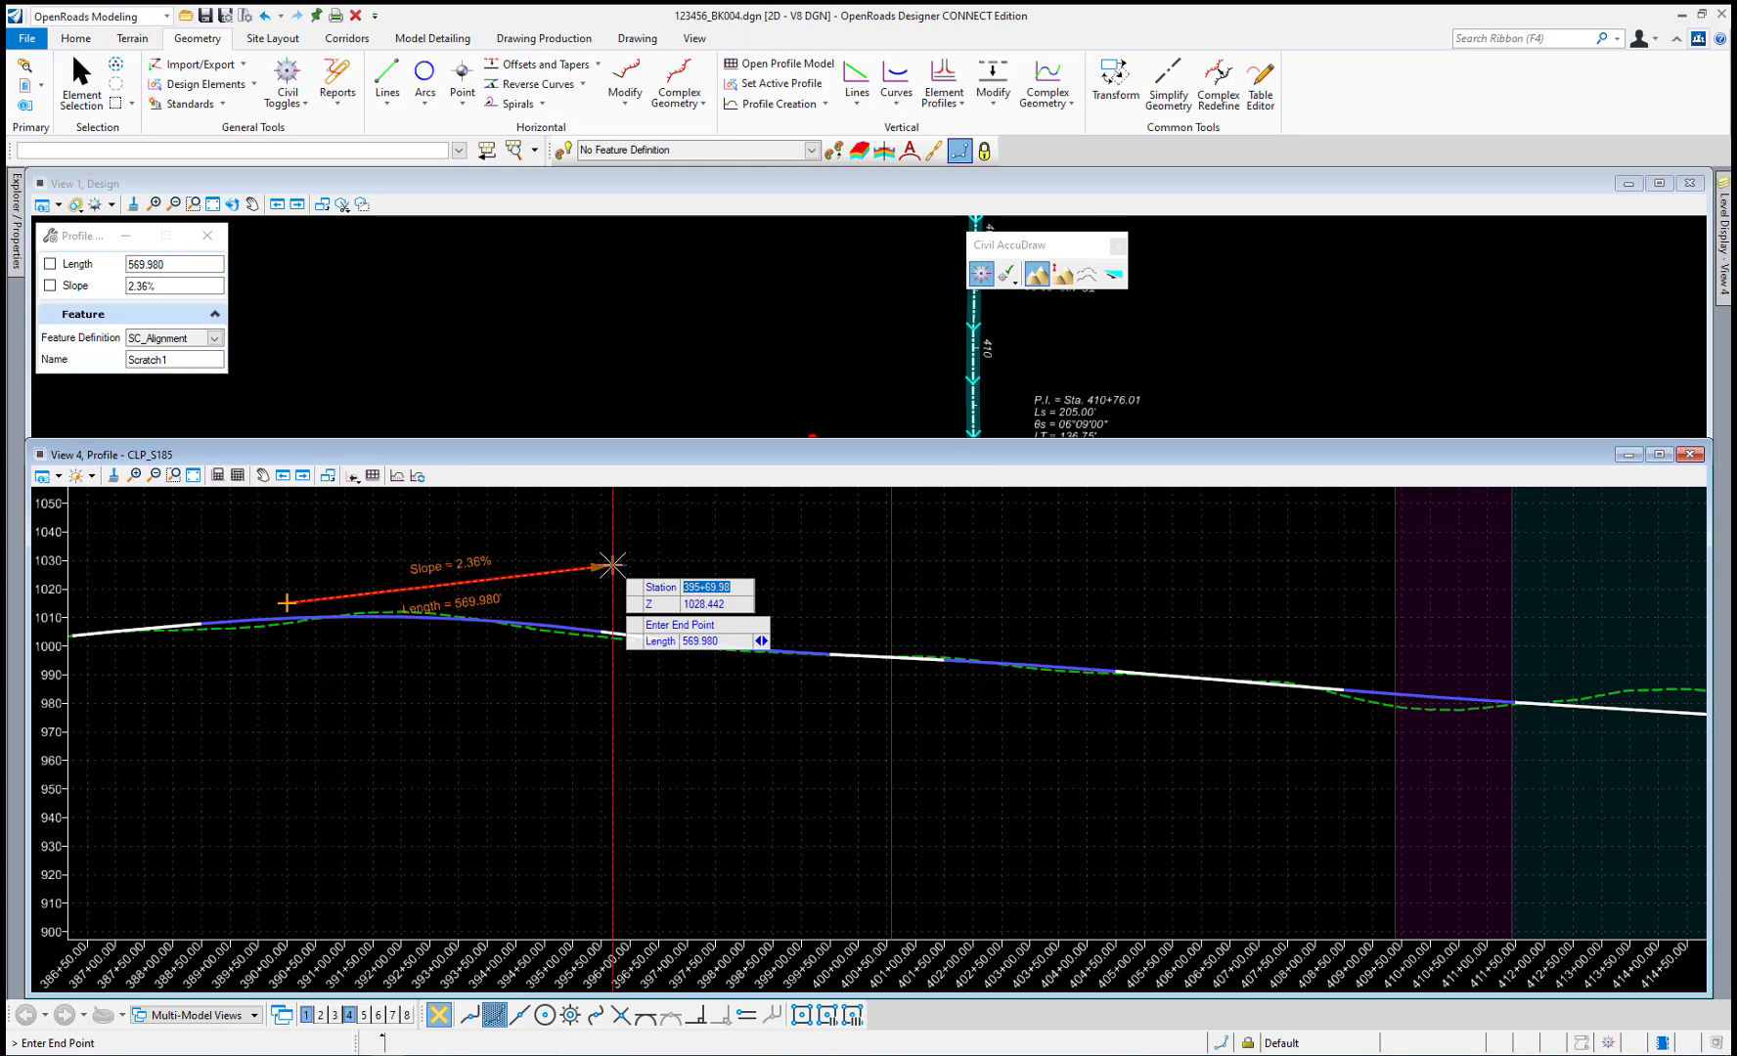
End the profile line at station 399+00, elevation 985.
{"action": "type", "text": "399+00"}
{"action": "key", "text": "Tab"}
{"action": "type", "text": "985"}
{"action": "key", "text": "Tab"}
{"action": "left_click", "coordinate": [773, 722]}
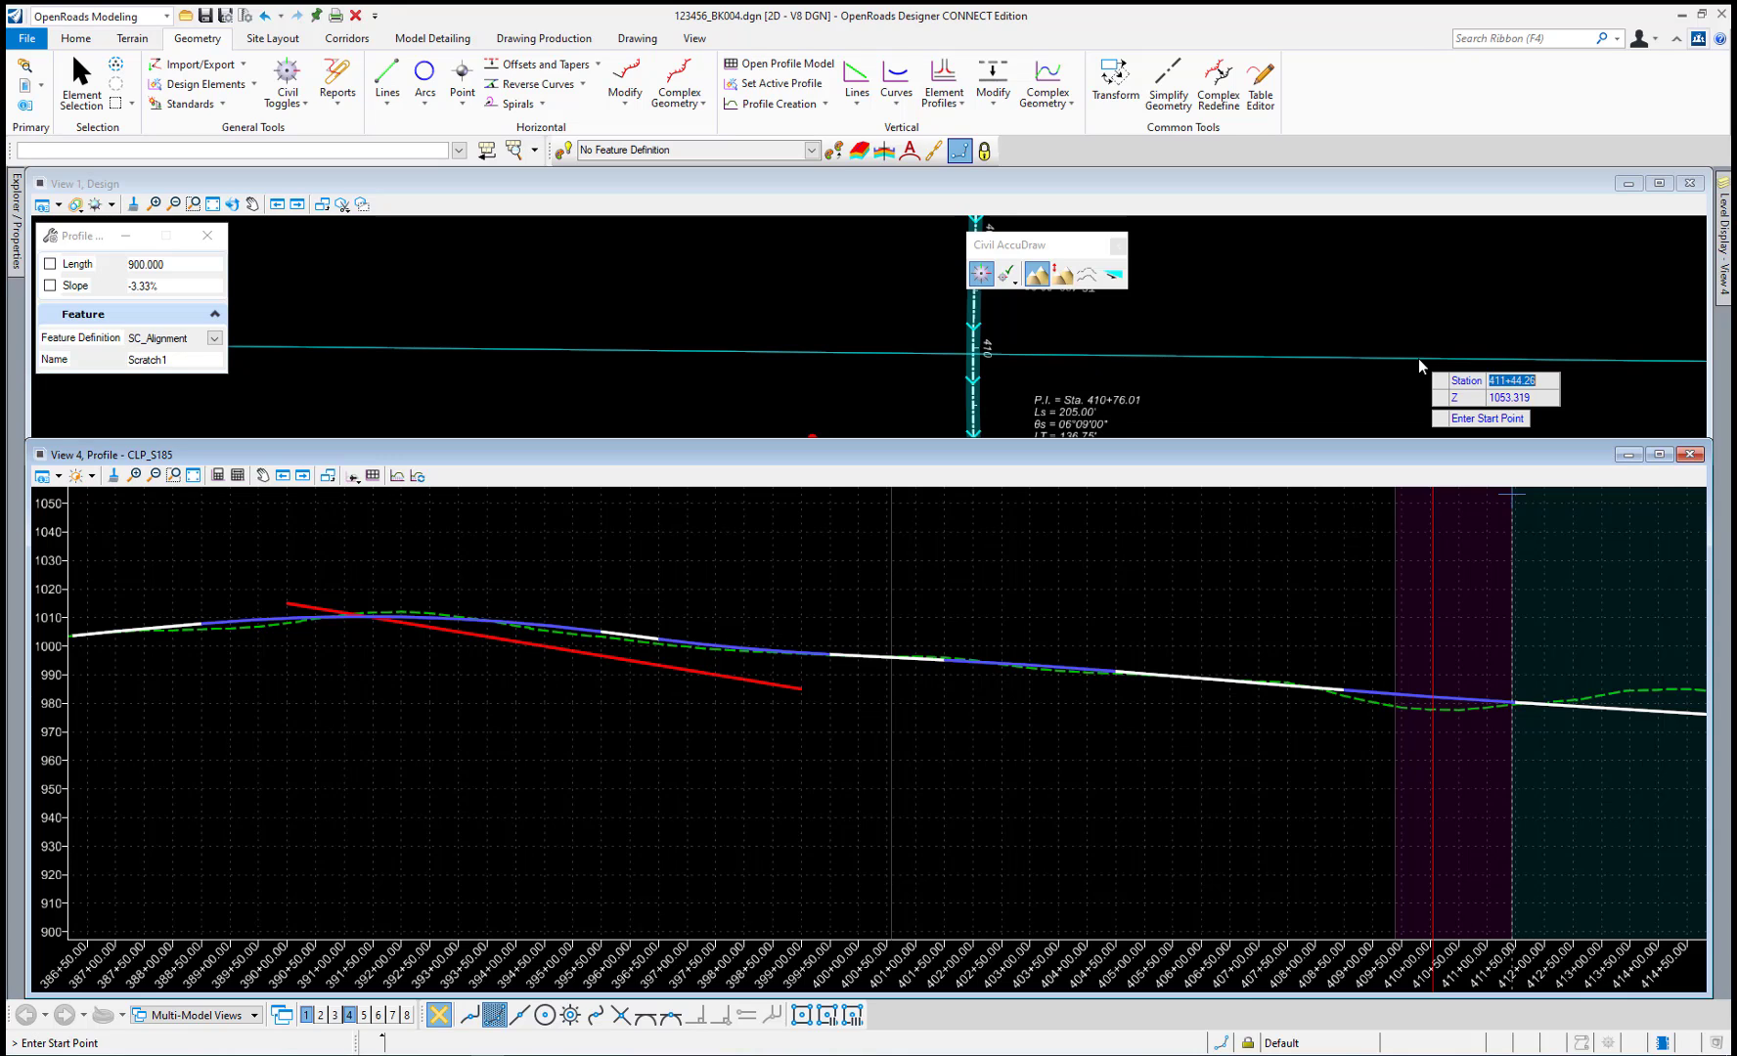
Set Civil AccuDraw to station and profile offset for a new profile line, and lock the start station at 385+25.
{"action": "scroll", "coordinate": [1340, 626], "scroll_direction": "down", "scroll_amount": 2}
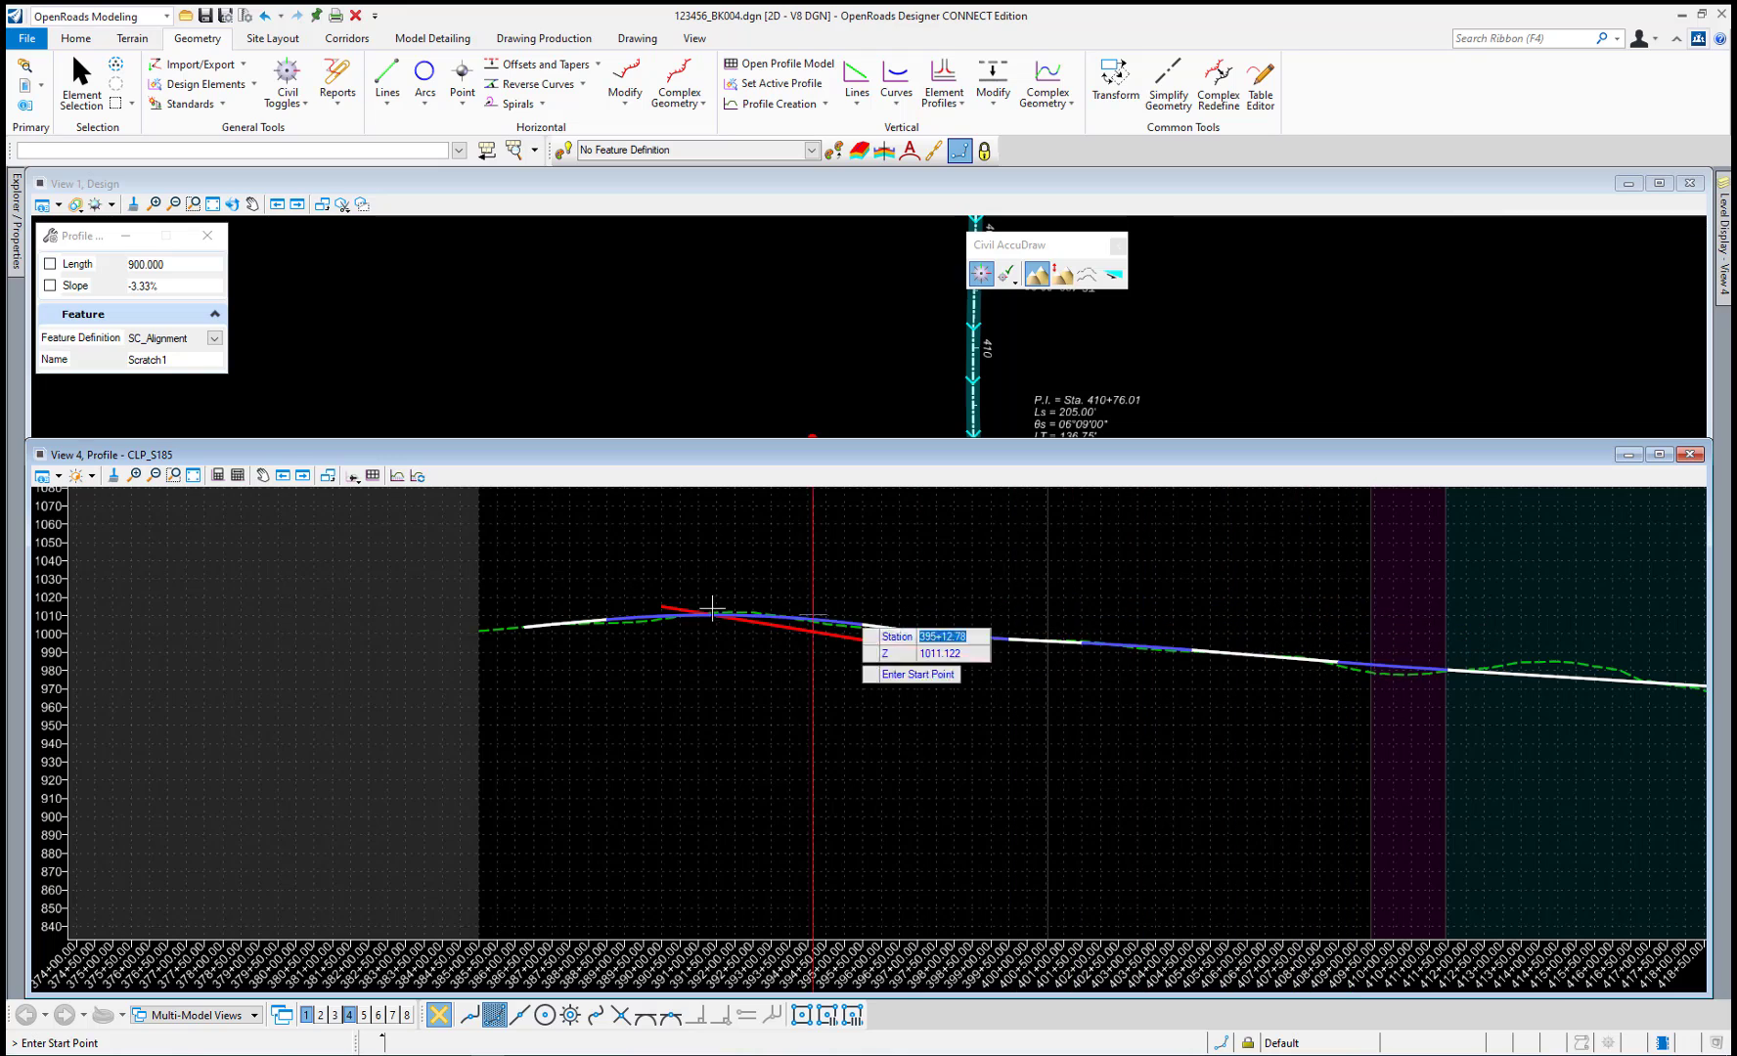
{"action": "scroll", "coordinate": [448, 605], "scroll_direction": "up", "scroll_amount": 3}
{"action": "scroll", "coordinate": [455, 608], "scroll_direction": "up", "scroll_amount": 1}
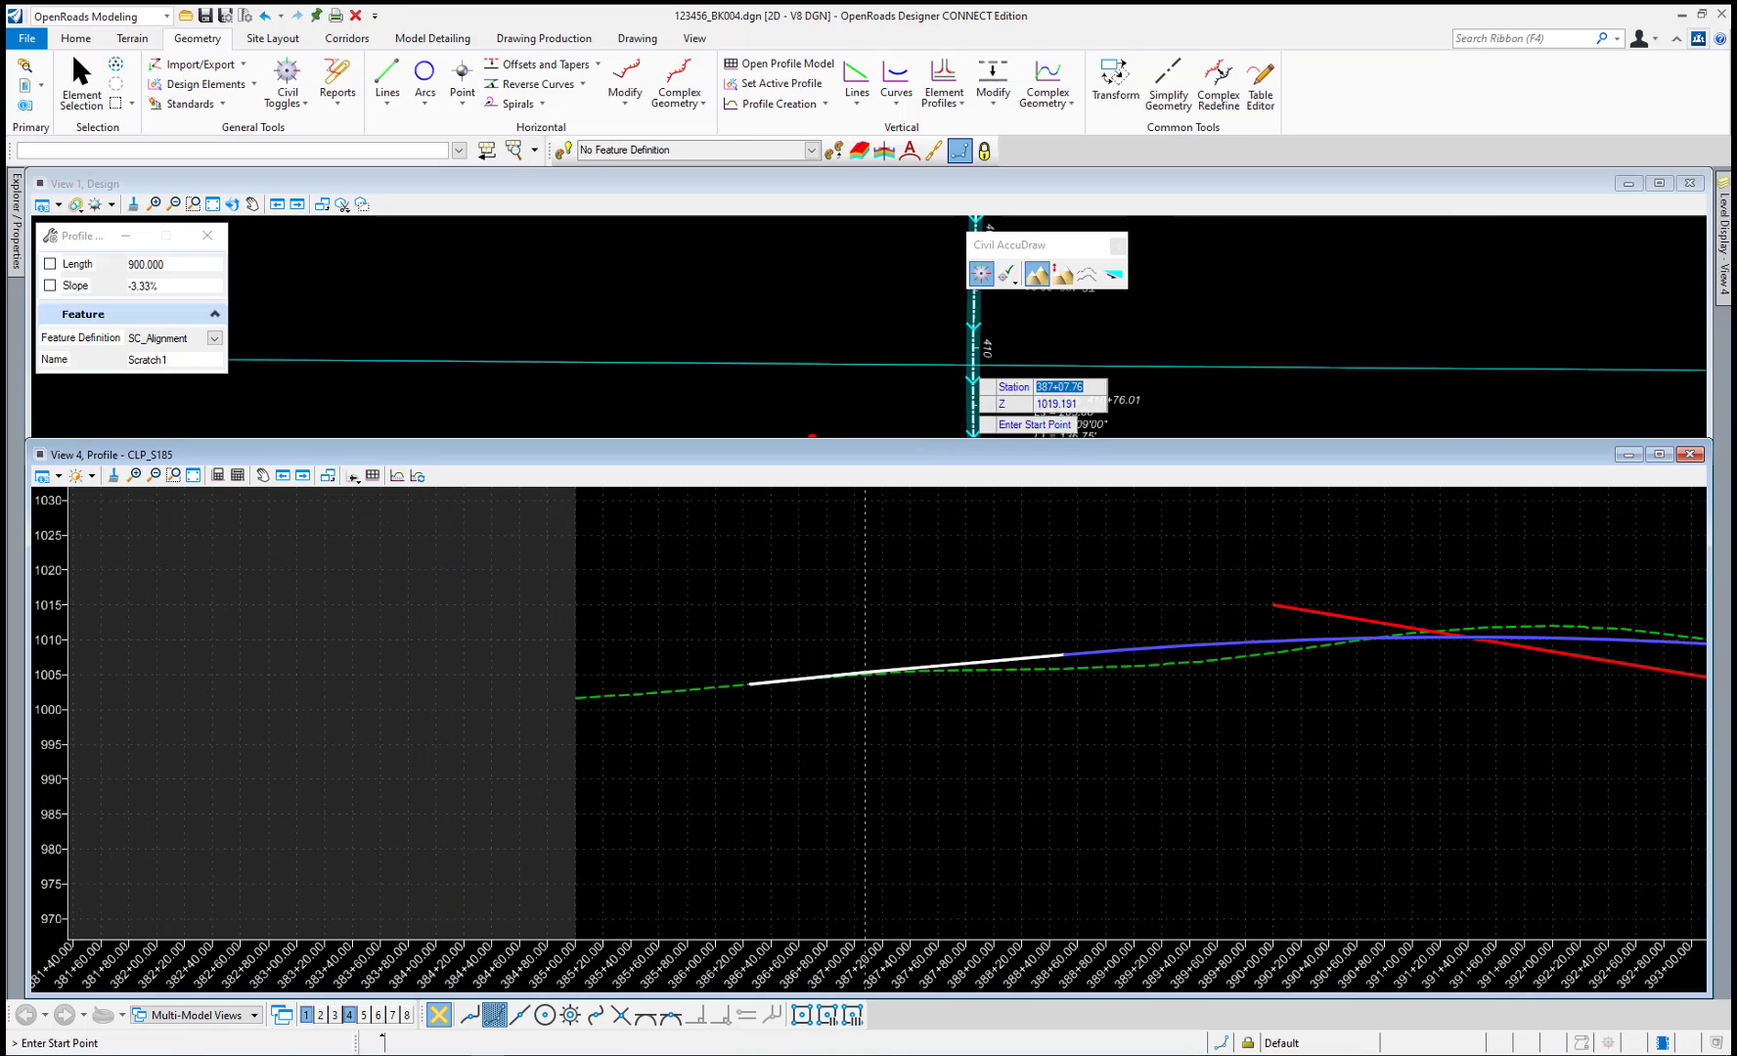
{"action": "left_click", "coordinate": [1087, 274]}
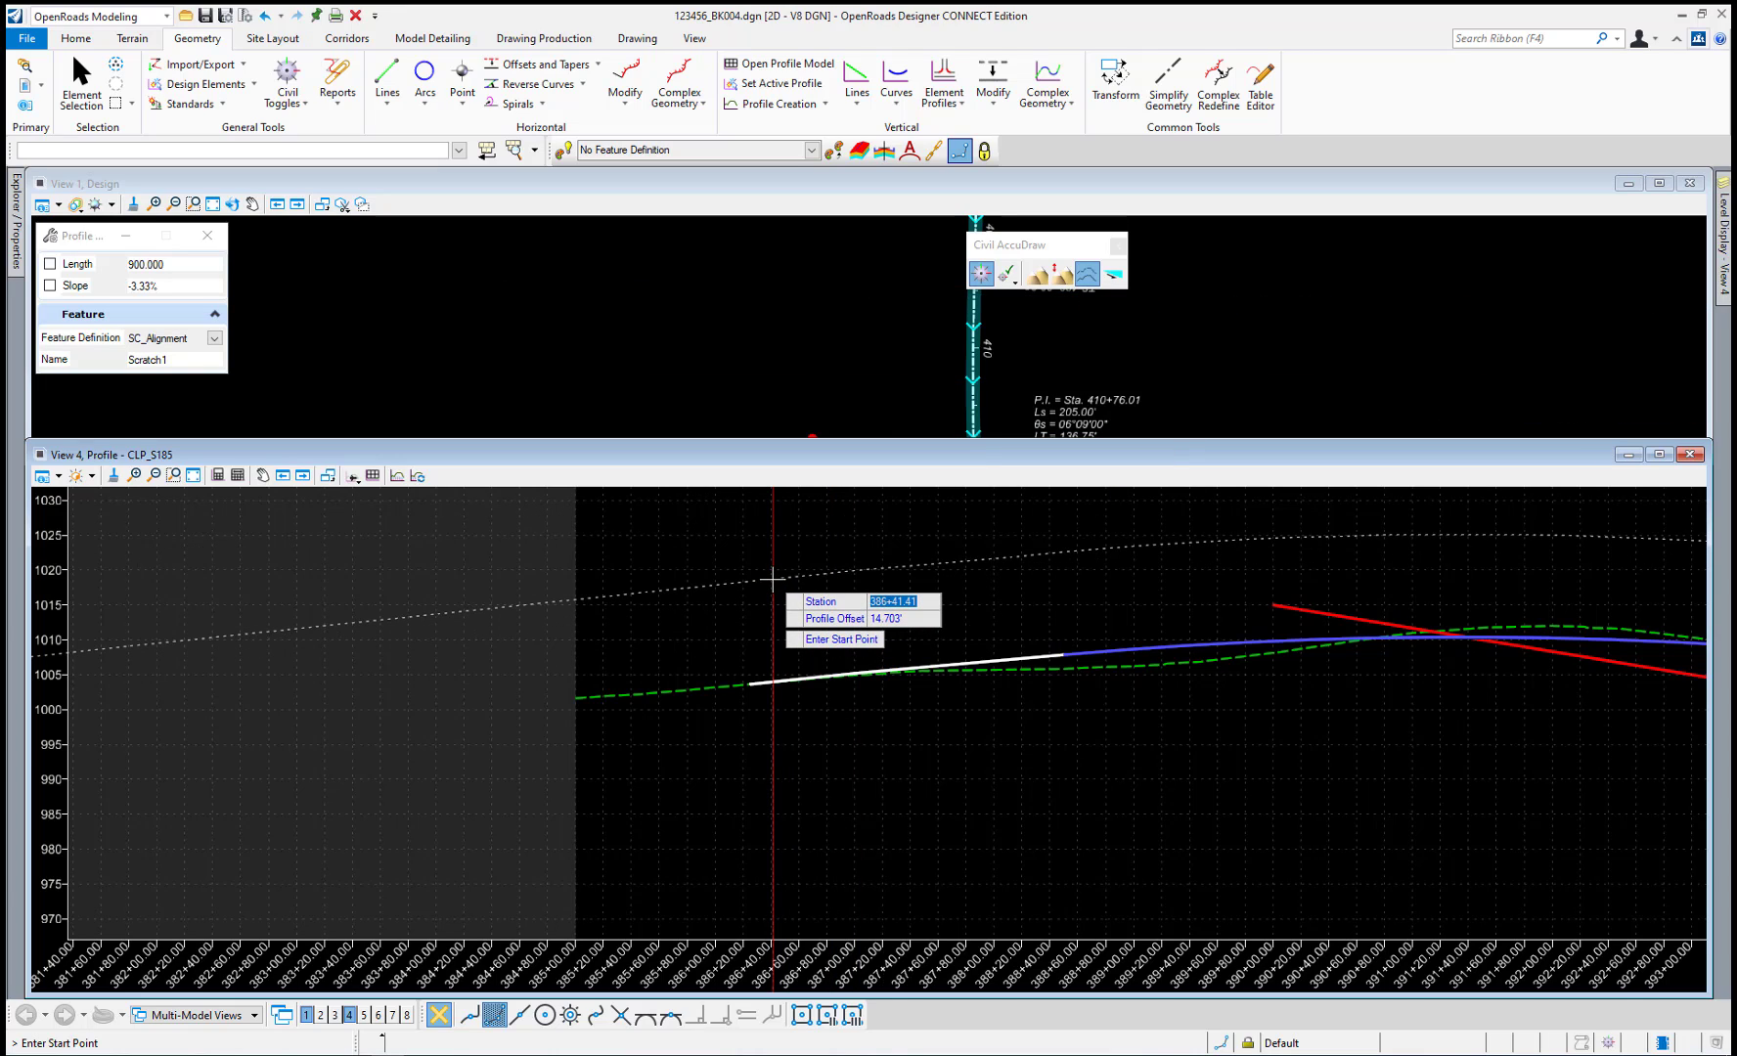
{"action": "type", "text": "385+25"}
{"action": "key", "text": "Tab"}
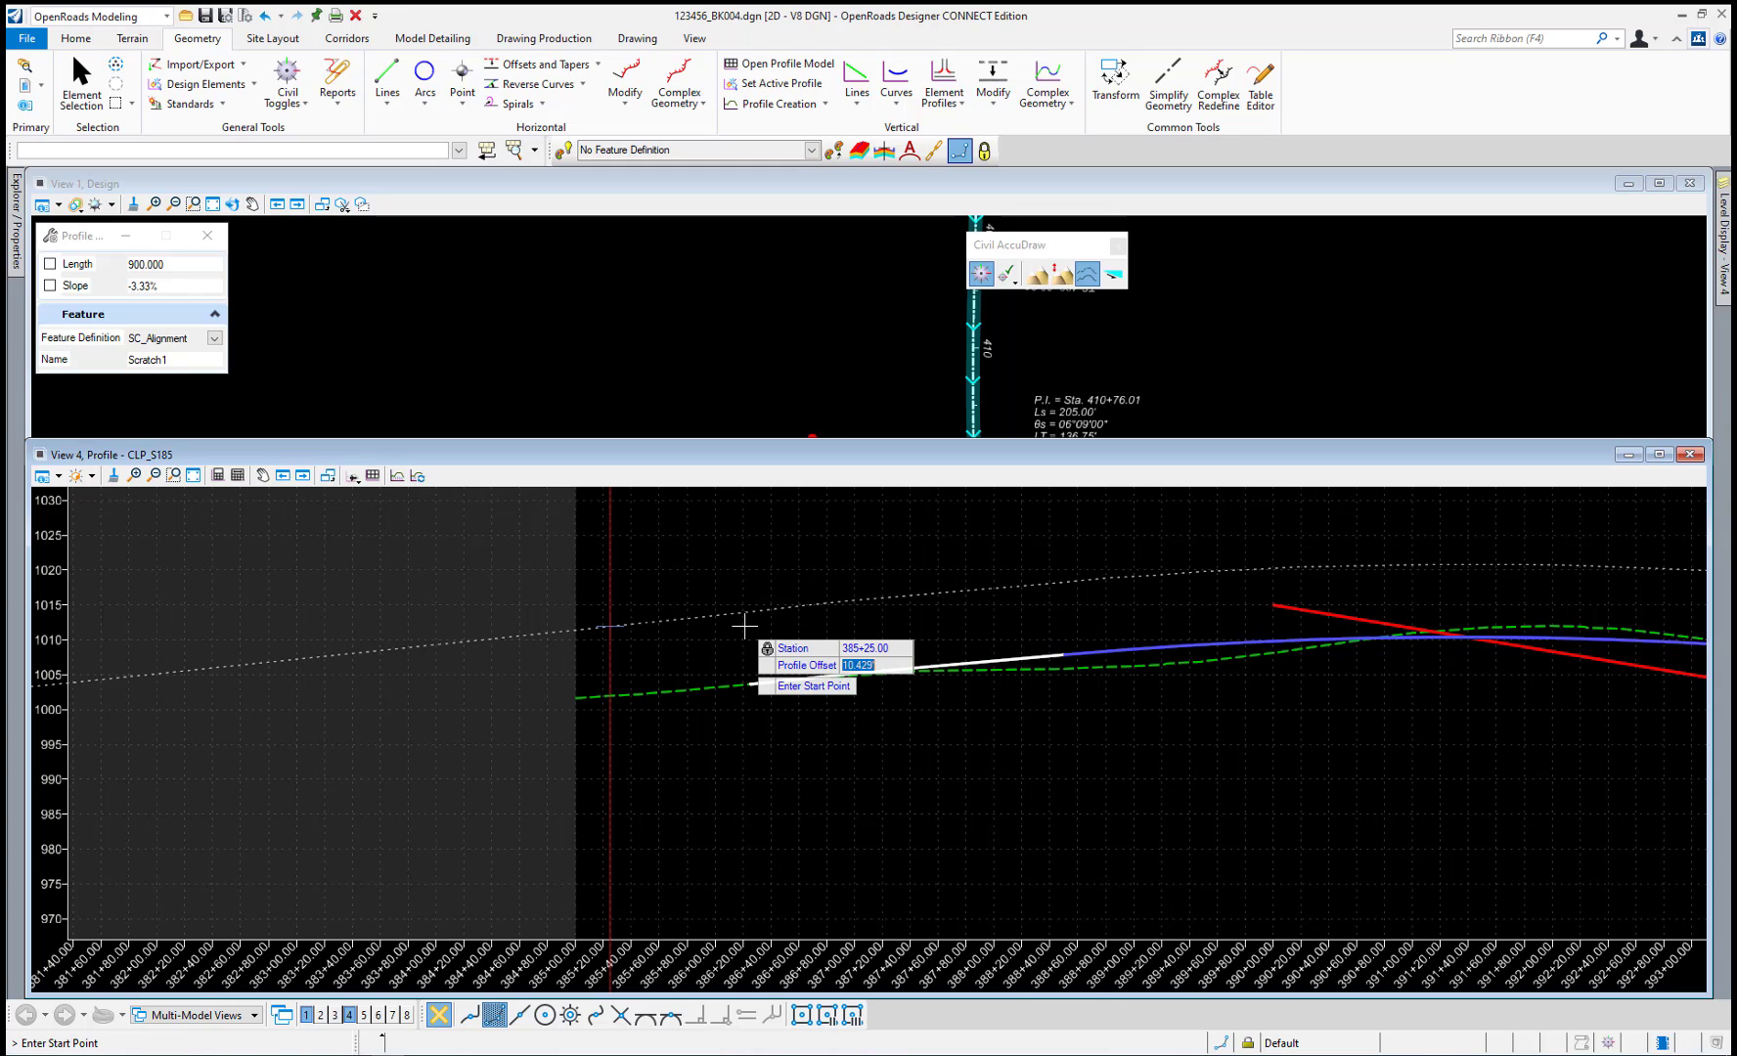
Choose the dashed green profile as the offset reference and lock the start point's profile offset at 0.
{"action": "key", "text": "o"}
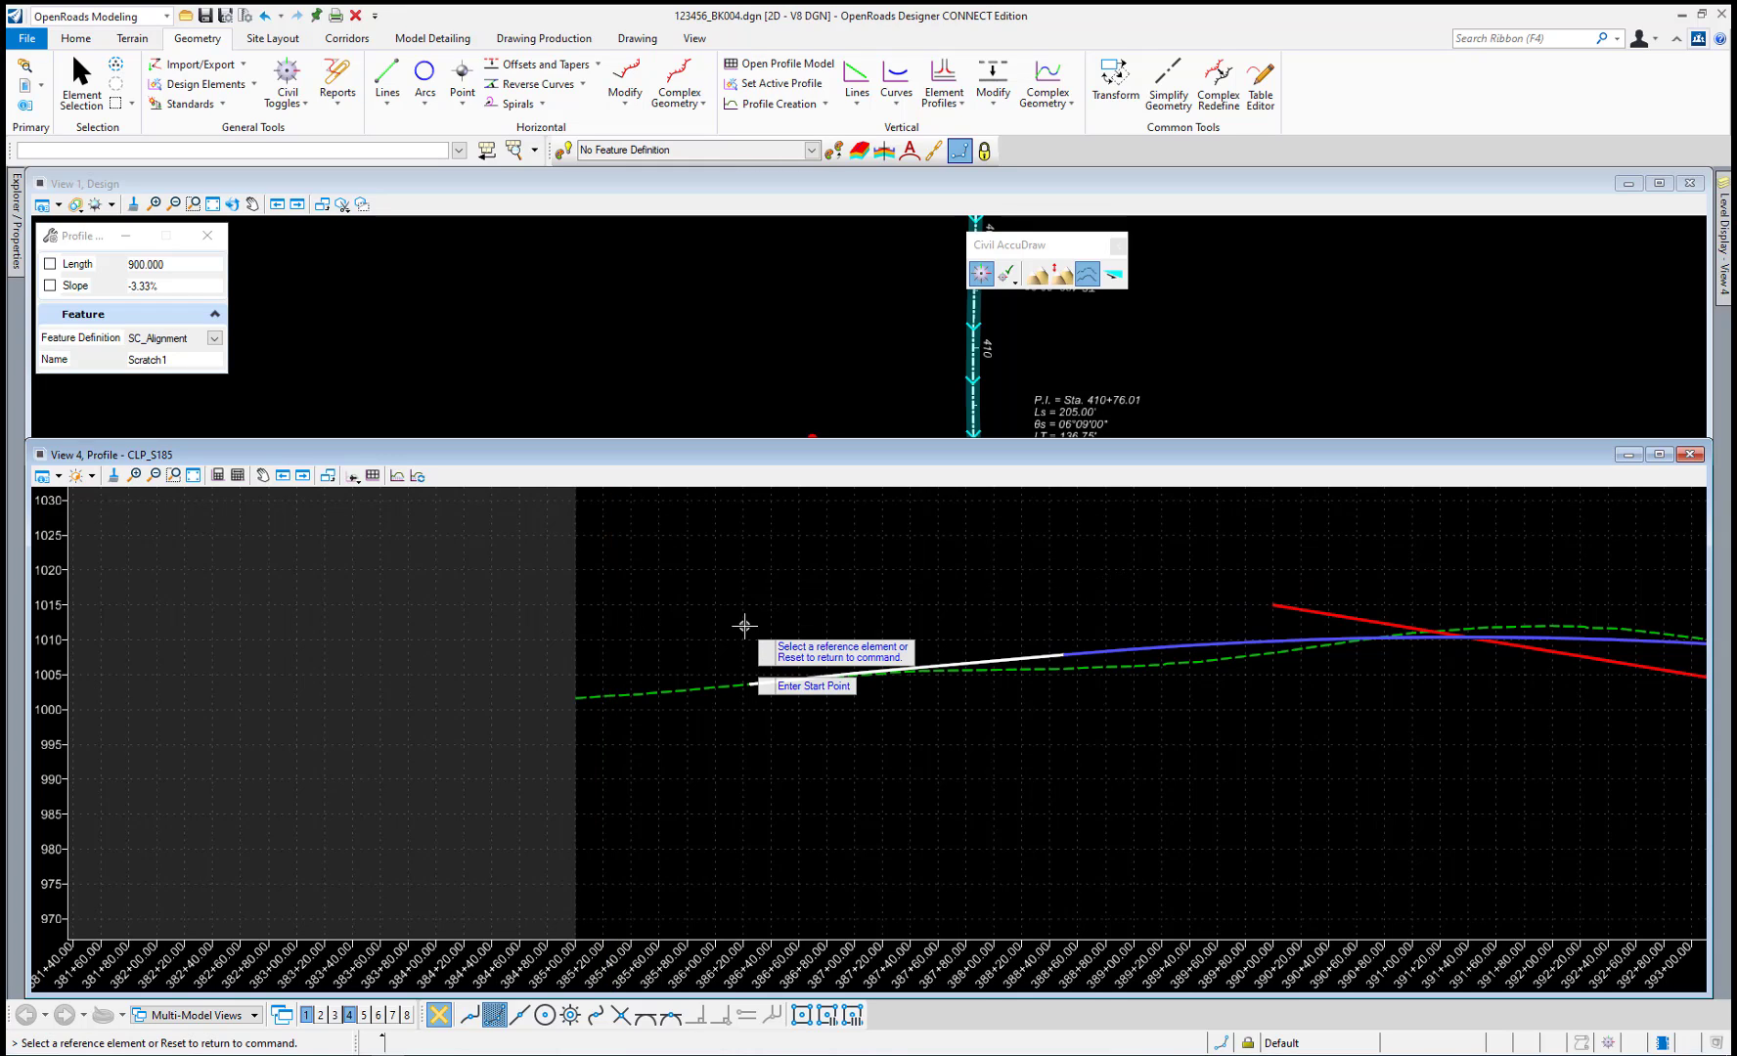
{"action": "left_click", "coordinate": [697, 691]}
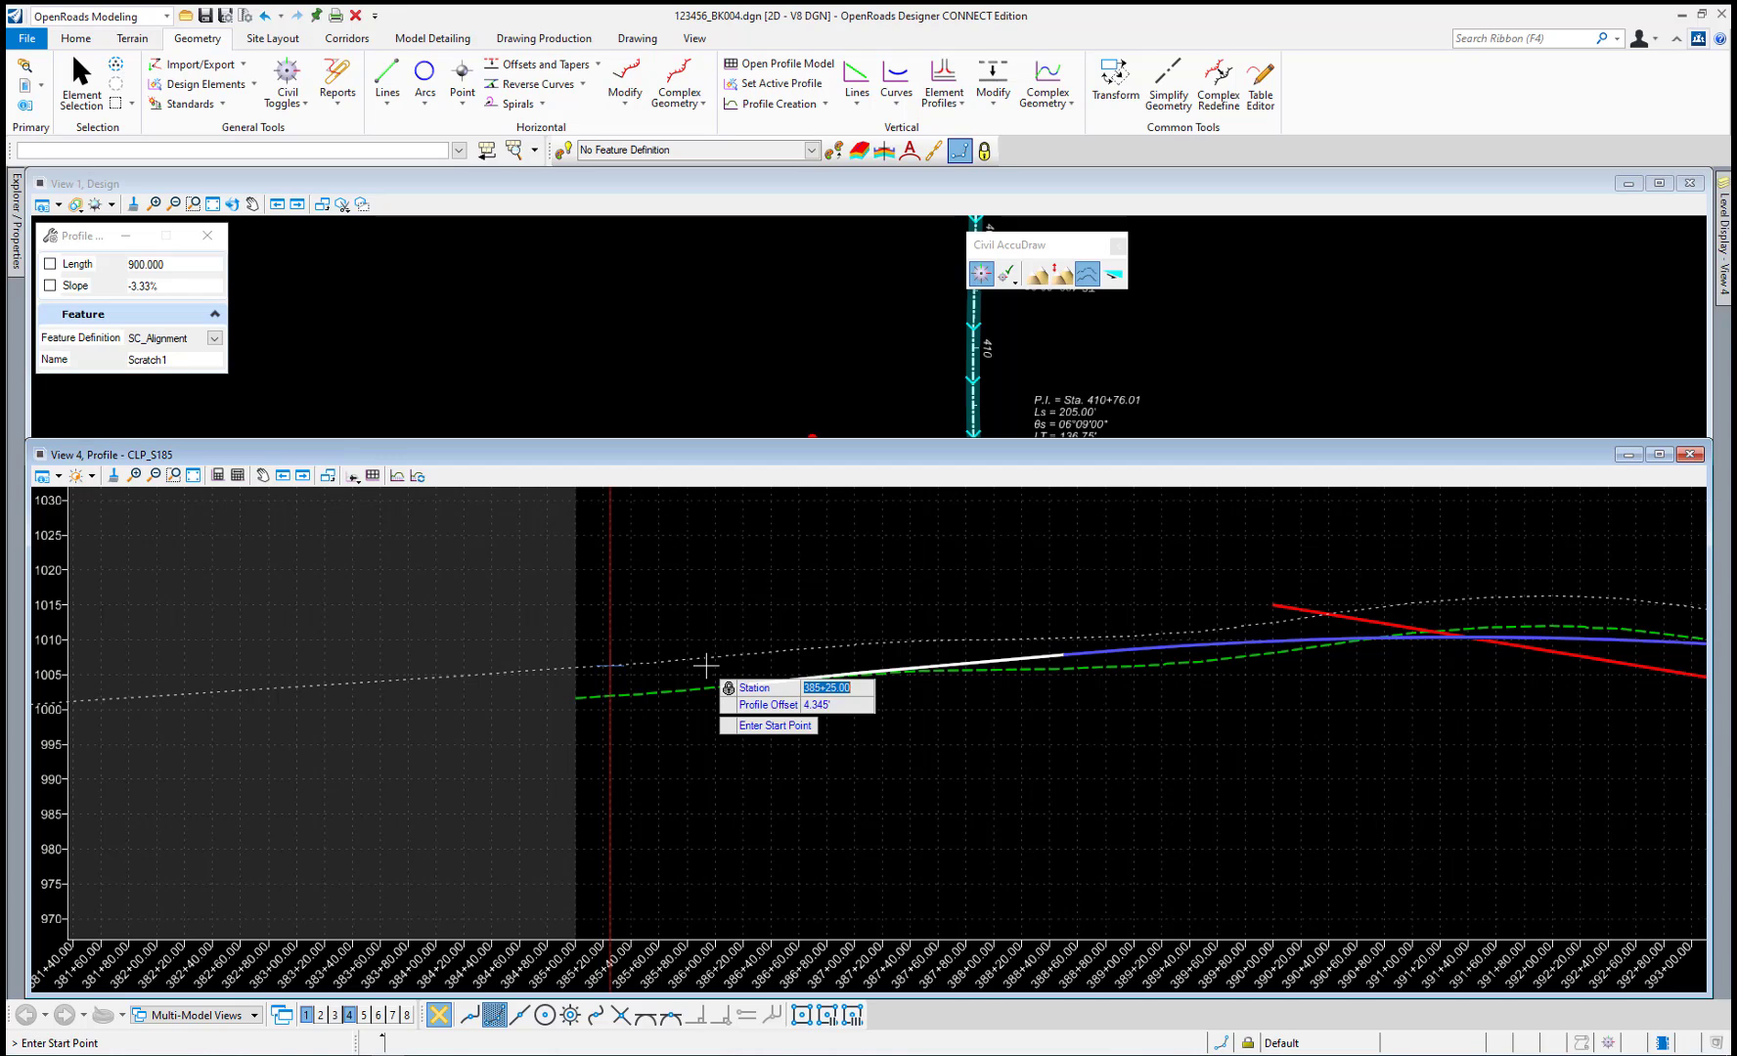
{"action": "key", "text": "Tab"}
{"action": "type", "text": "0"}
{"action": "key", "text": "Tab"}
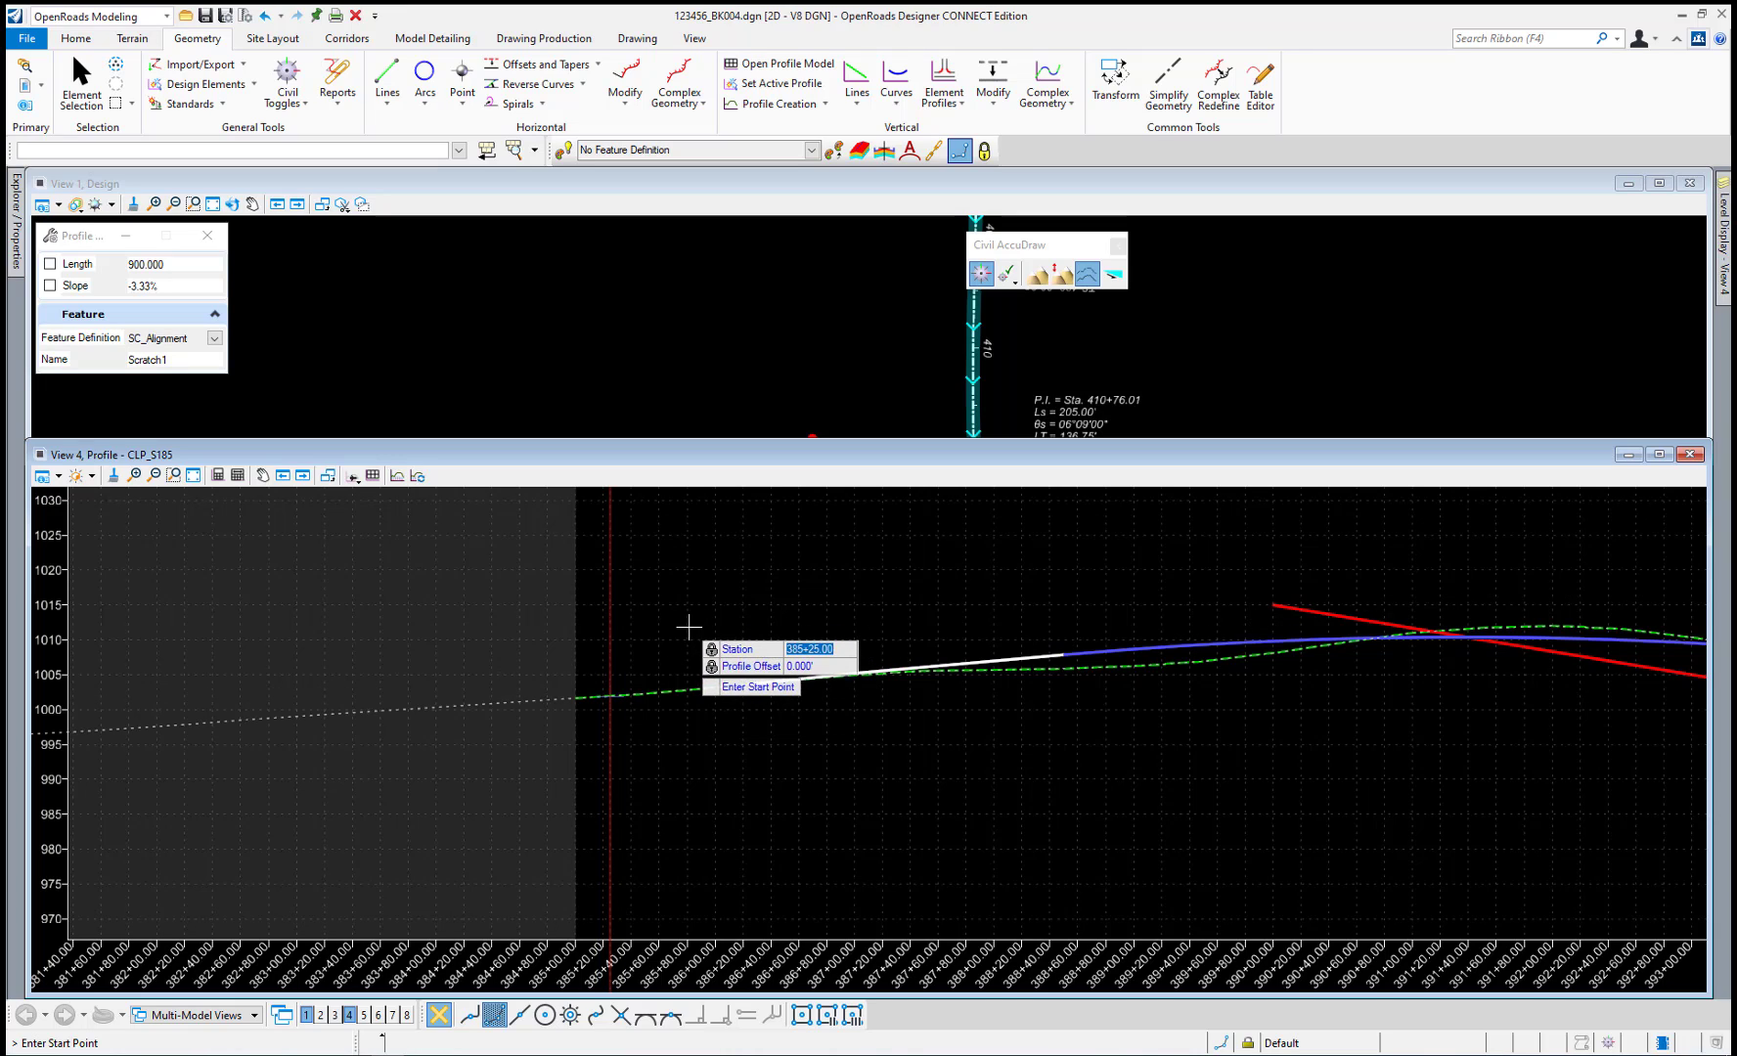
Place the profile line's start point and end it at station 393+00 with a profile offset of 10 from the dashed green profile.
{"action": "left_click", "coordinate": [682, 639]}
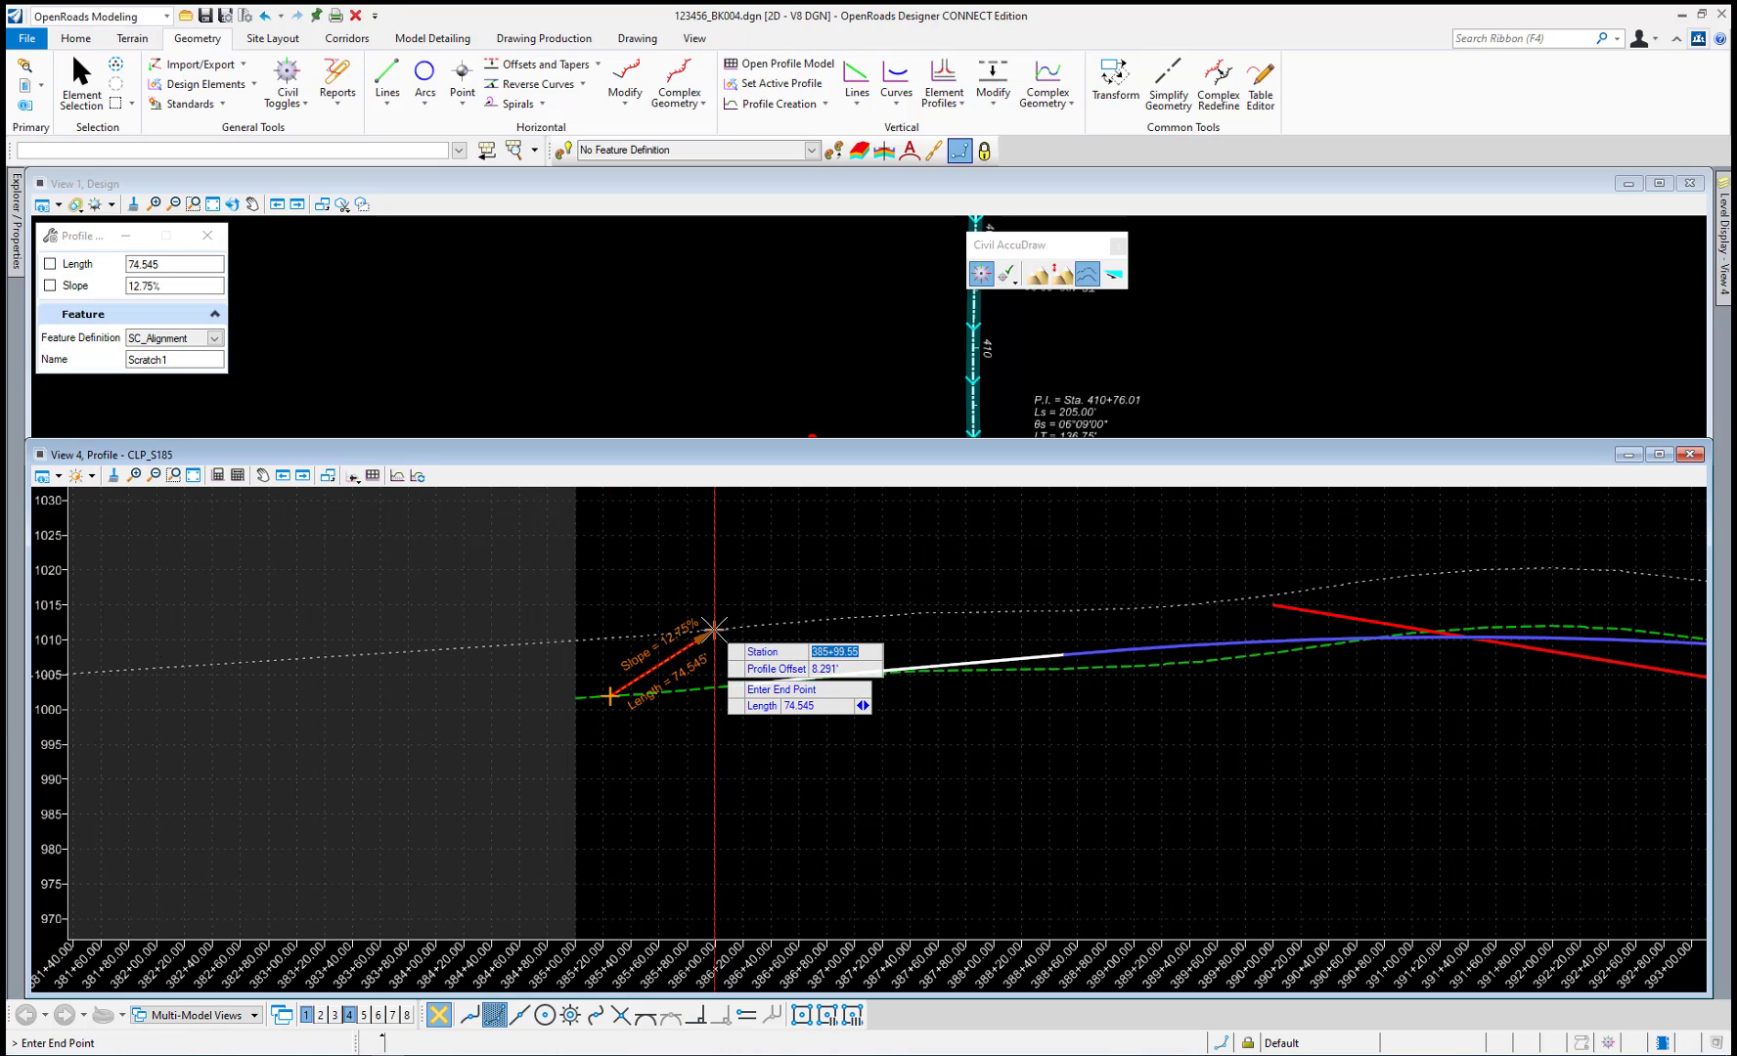
{"action": "type", "text": "39300"}
{"action": "key", "text": "Tab"}
{"action": "type", "text": "10"}
{"action": "key", "text": "Tab"}
{"action": "scroll", "coordinate": [934, 675], "scroll_direction": "down", "scroll_amount": 1}
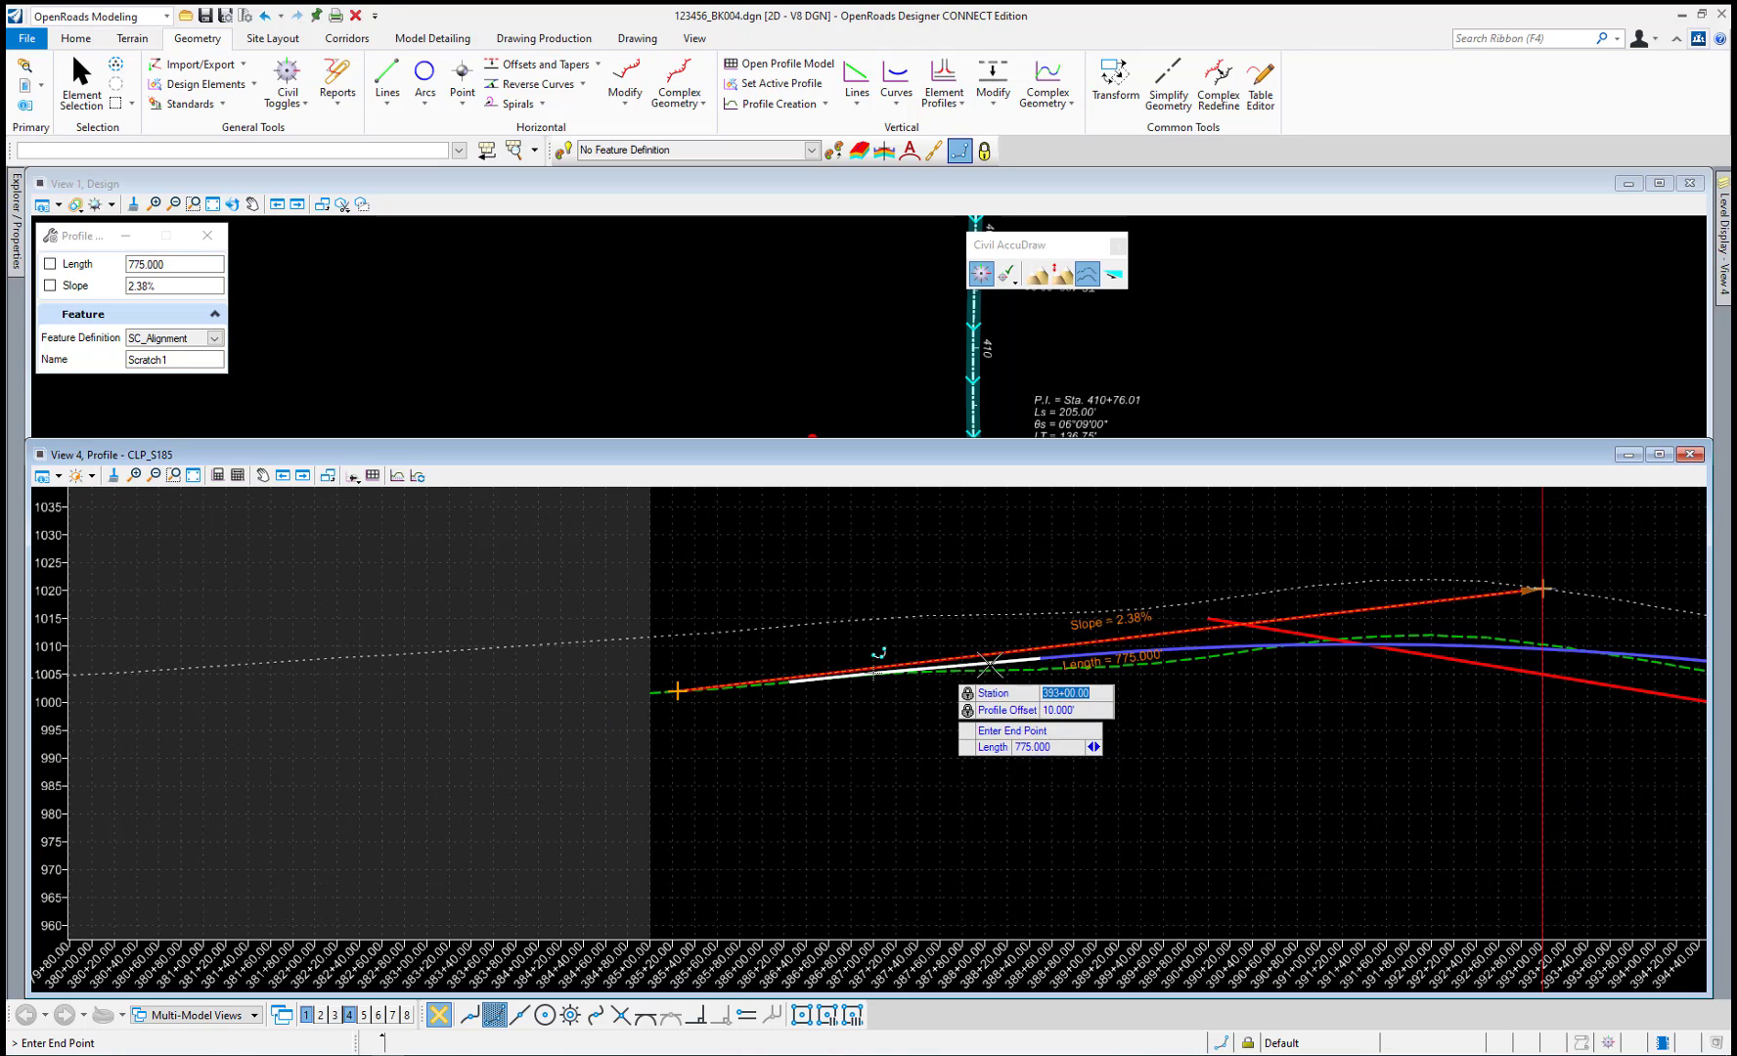
{"action": "left_click", "coordinate": [1584, 583]}
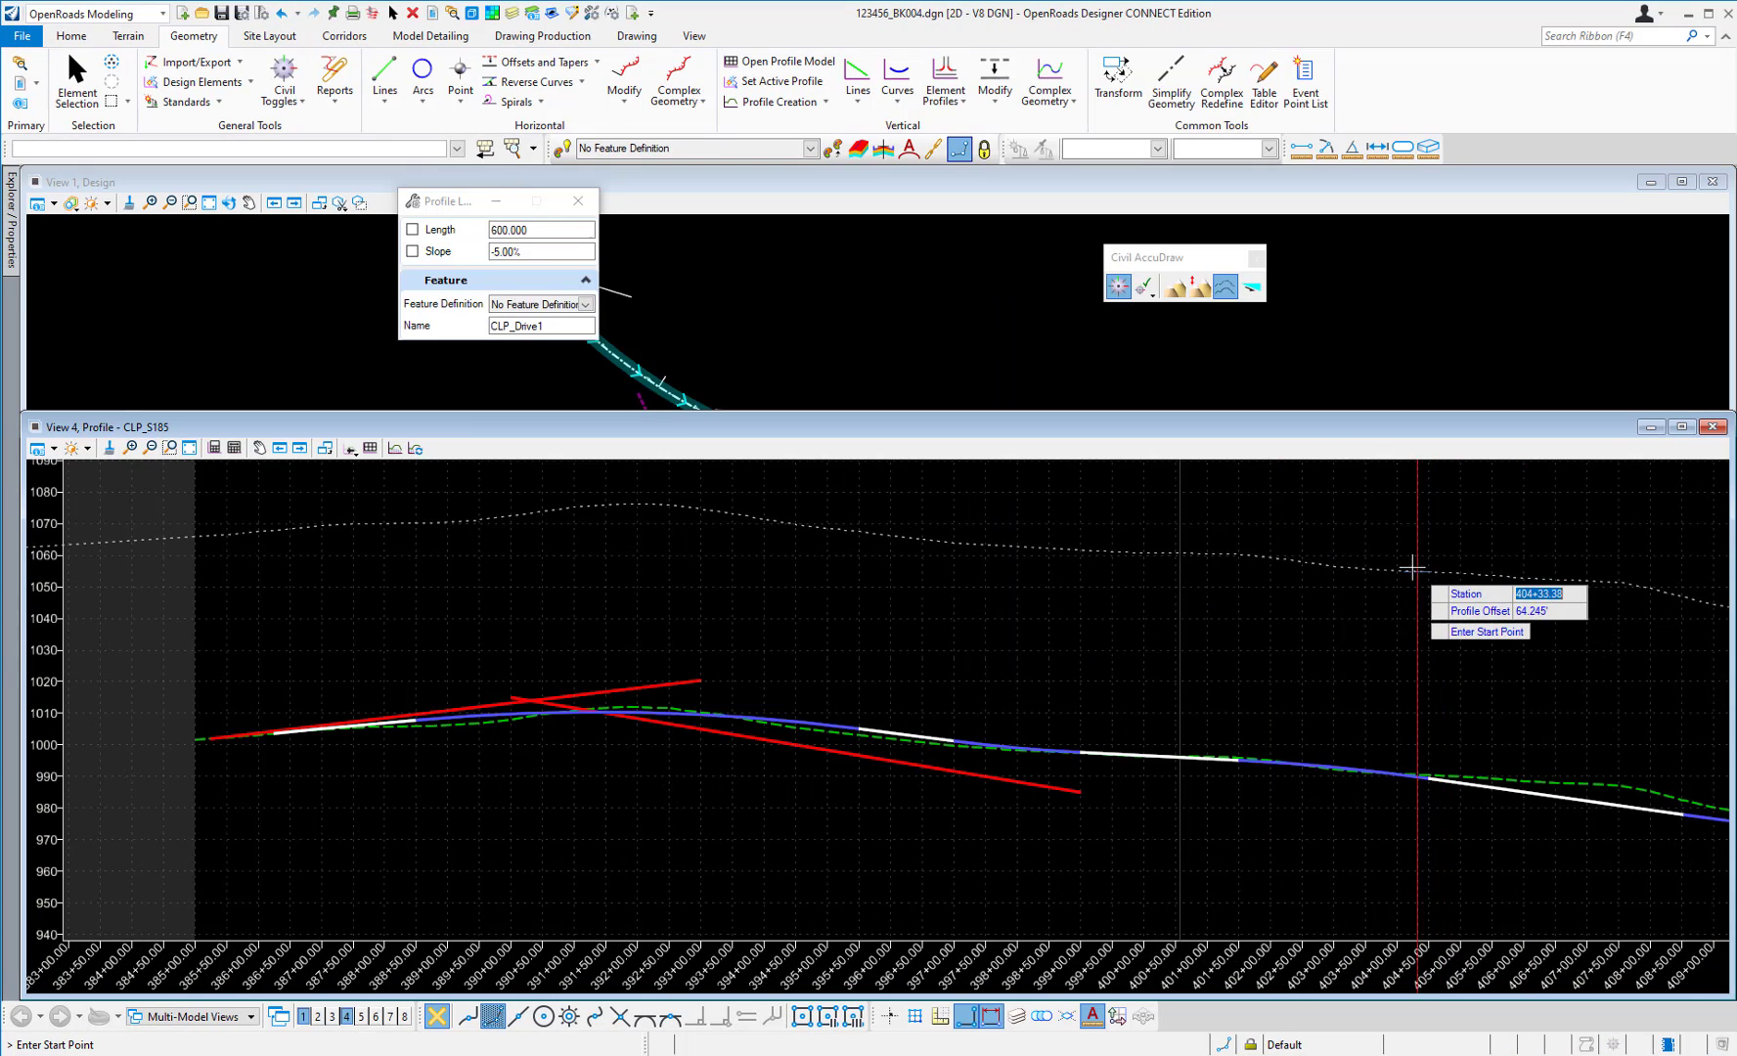
Switch Civil AccuDraw to station and delta Z, and start a new profile line at station 395+00 with a dZ of 1033.
{"action": "left_click", "coordinate": [1202, 289]}
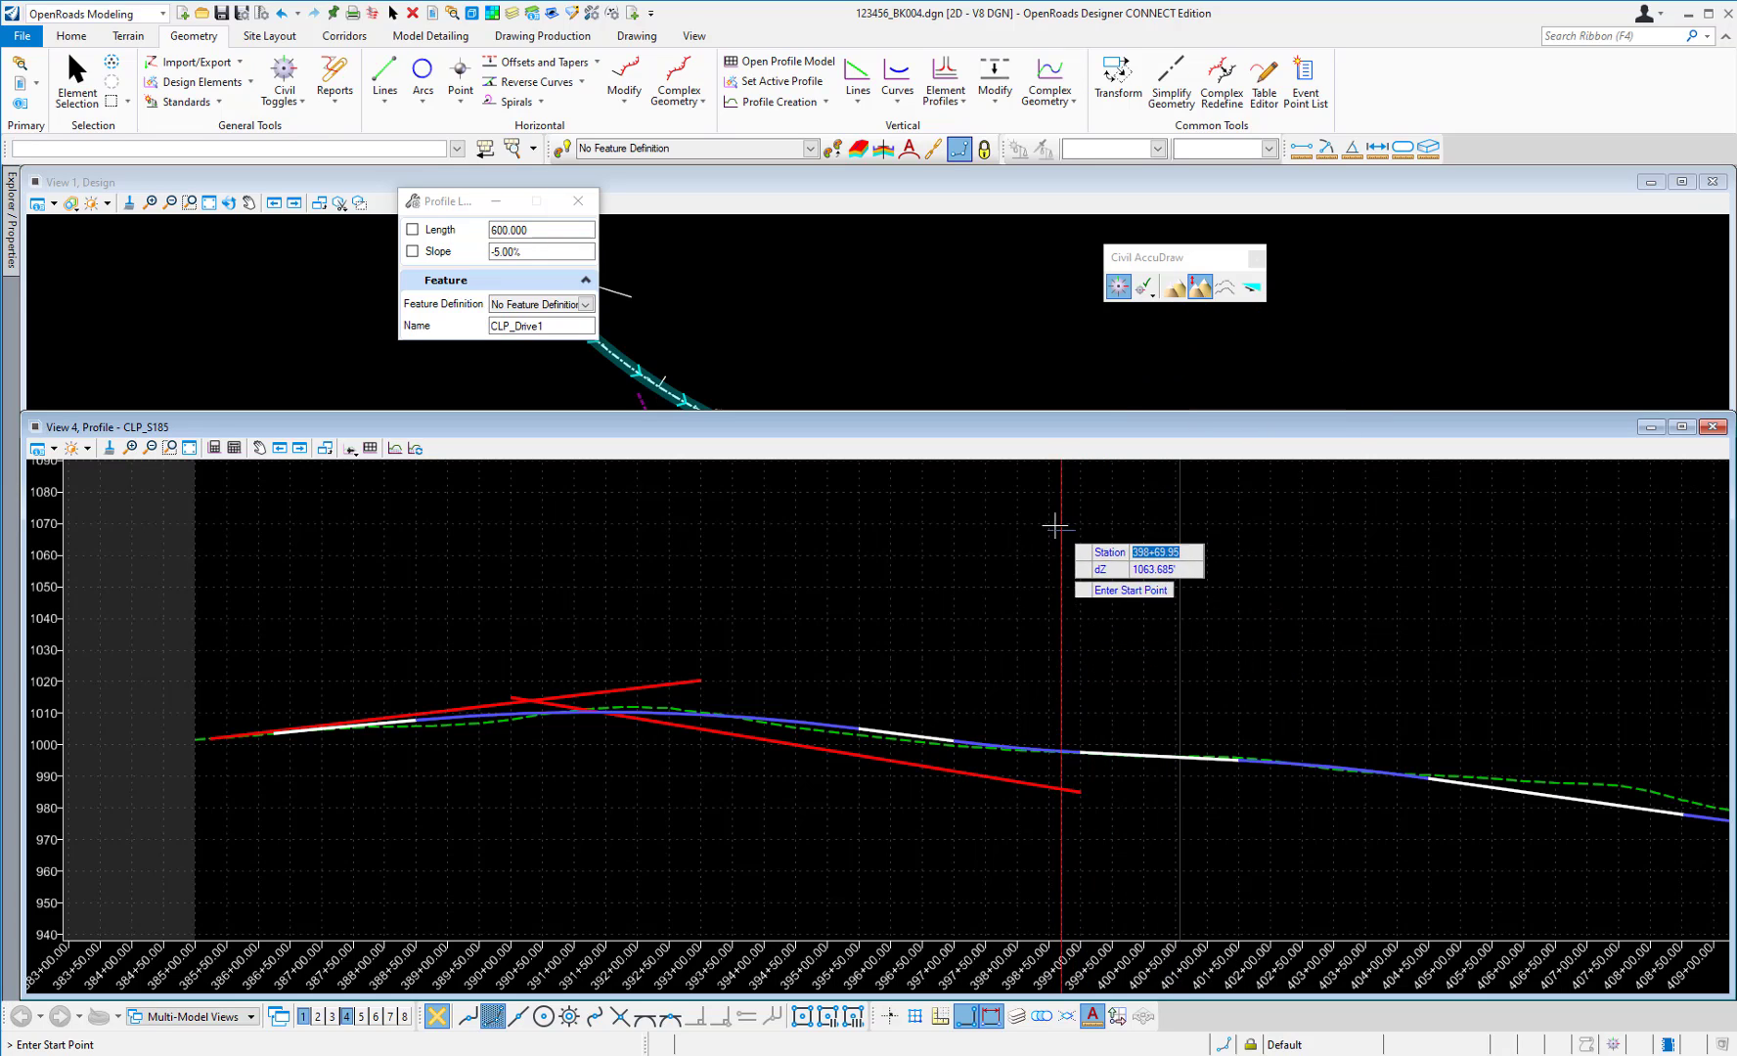
{"action": "type", "text": "3"}
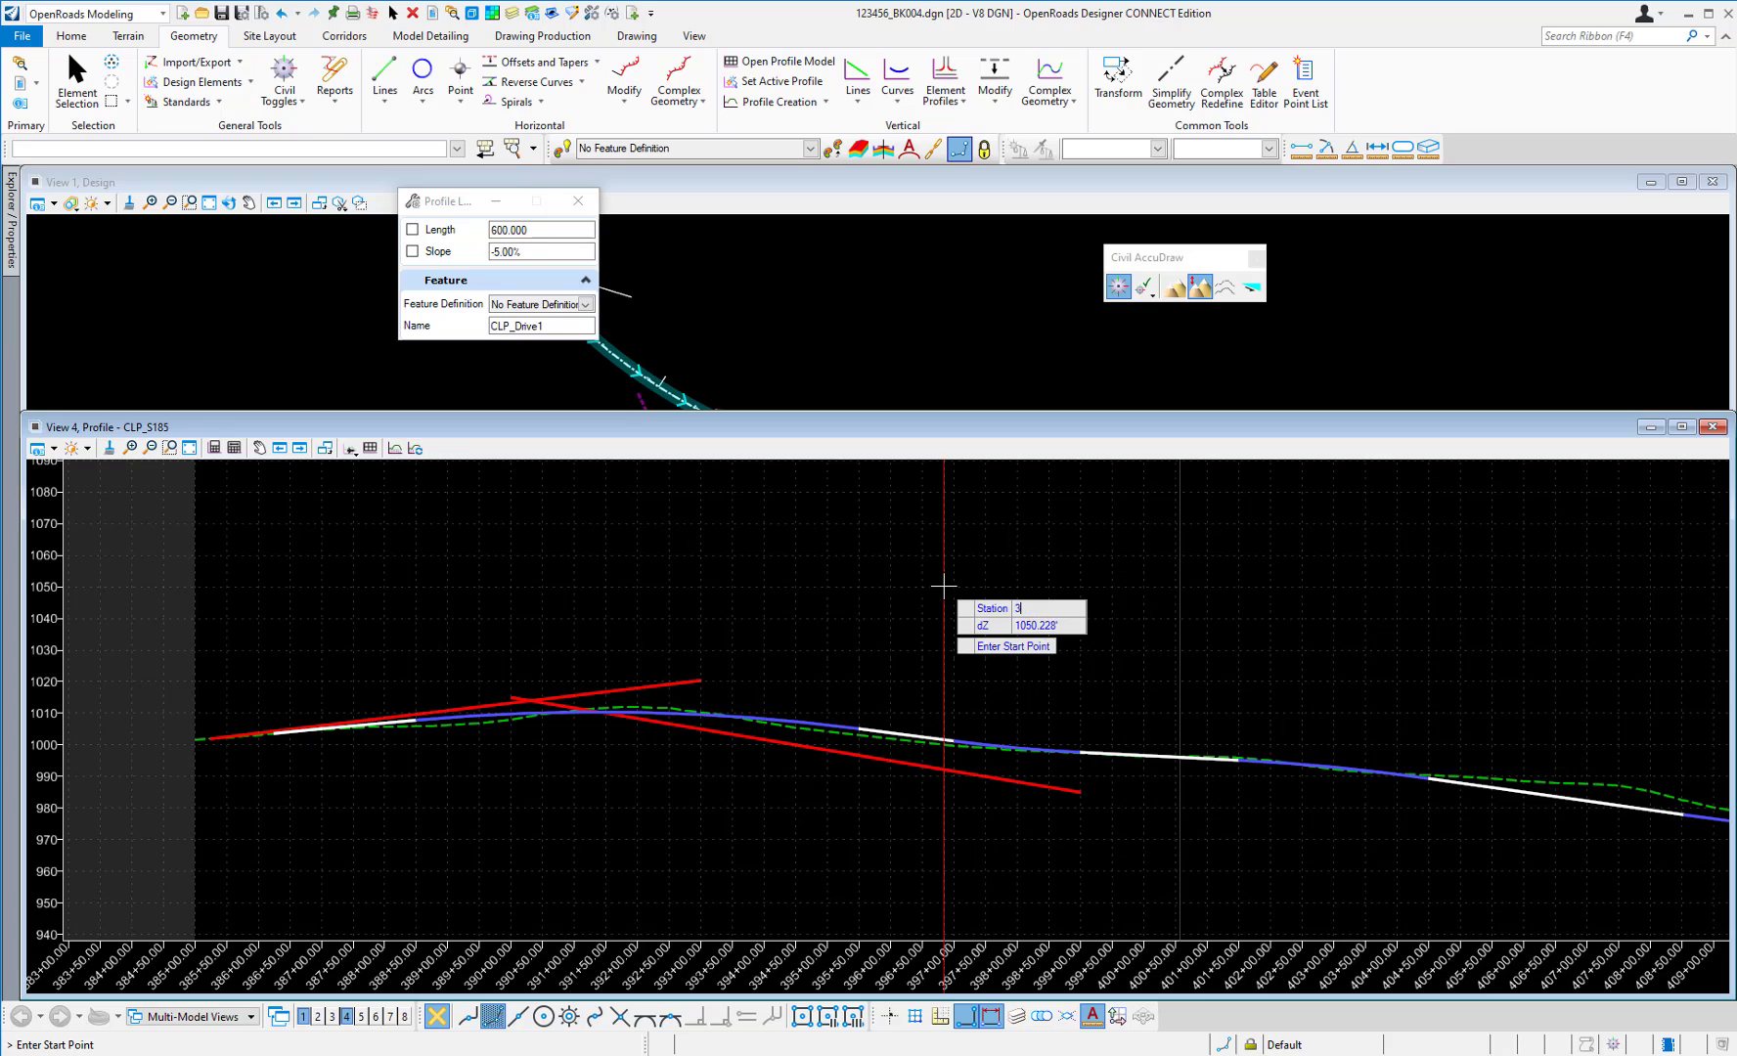
{"action": "type", "text": "9"}
{"action": "type", "text": "5+00"}
{"action": "key", "text": "Tab"}
{"action": "type", "text": "1066"}
{"action": "key", "text": "BackSpace"}
{"action": "key", "text": "BackSpace"}
{"action": "type", "text": "33"}
{"action": "key", "text": "Tab"}
{"action": "left_click", "coordinate": [881, 664]}
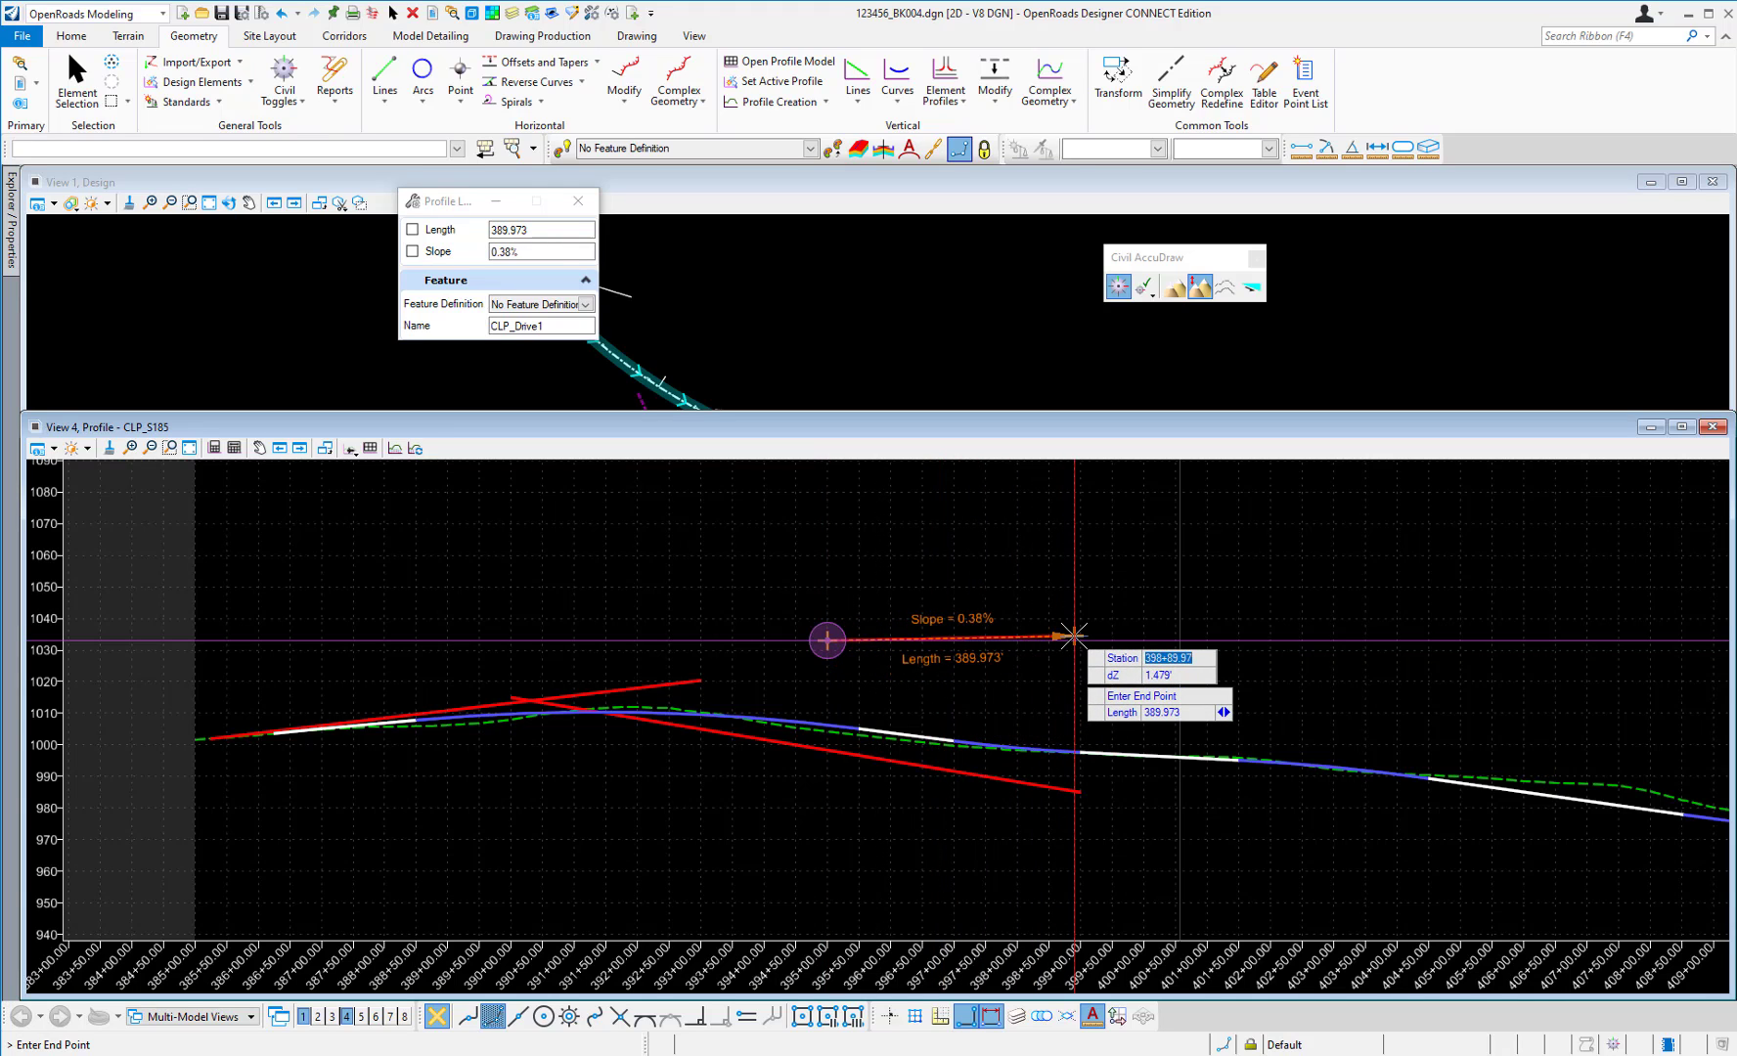
End the profile line at station 399+00 with a dZ of 10 from its start point.
{"action": "type", "text": "399+00"}
{"action": "key", "text": "Tab"}
{"action": "type", "text": "10"}
{"action": "key", "text": "Tab"}
{"action": "left_click", "coordinate": [1134, 586]}
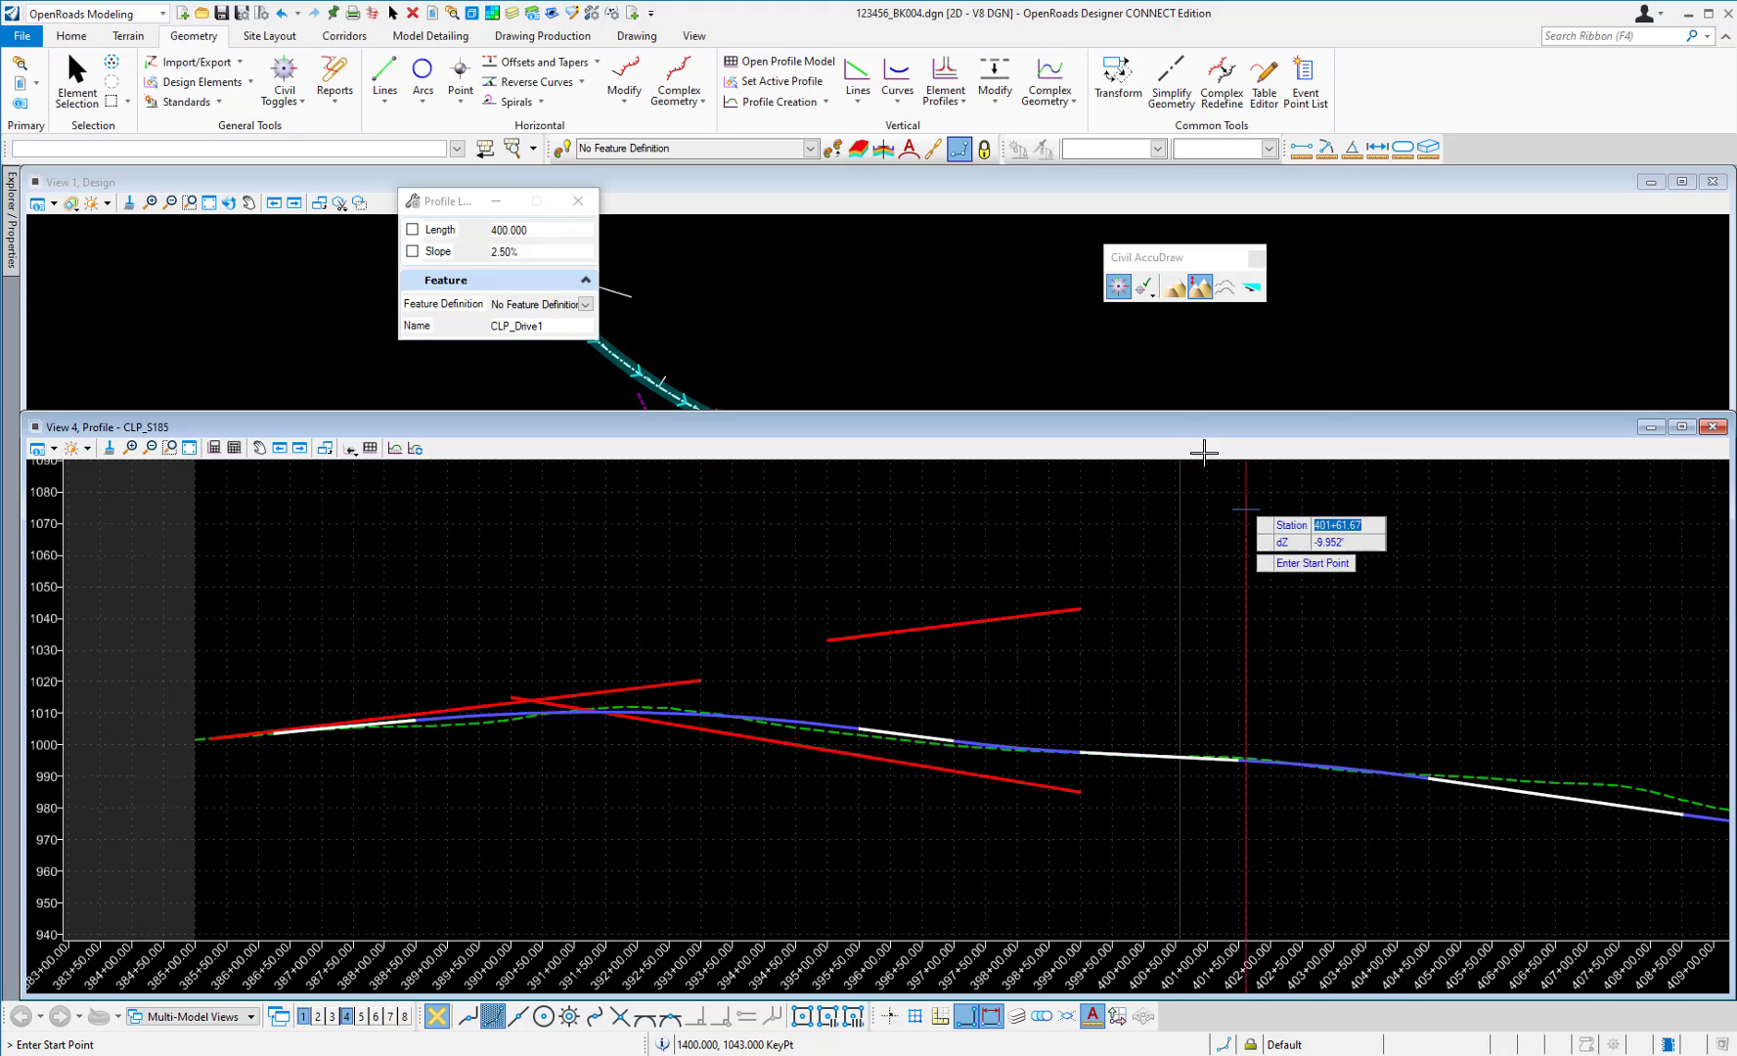
Start another profile line at the upper line's end point at station 399+00, and switch Civil AccuDraw to station and slope.
{"action": "left_click", "coordinate": [857, 70]}
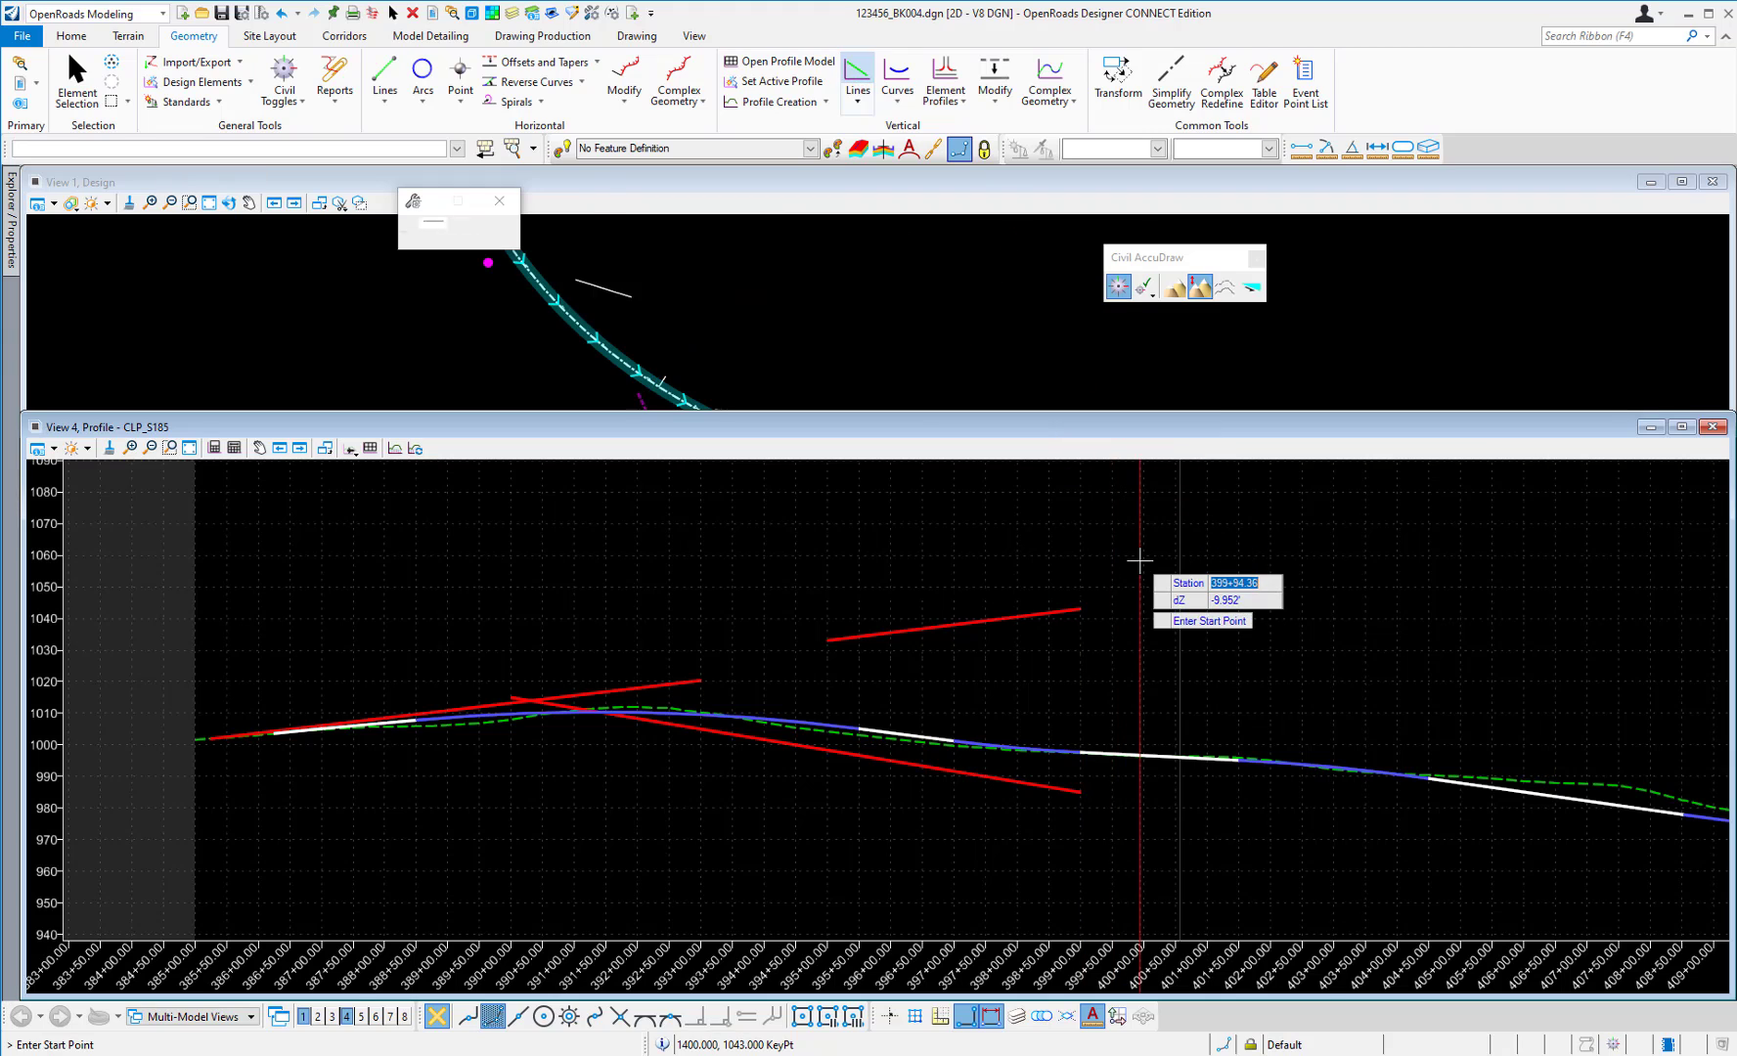
{"action": "left_click", "coordinate": [1080, 609]}
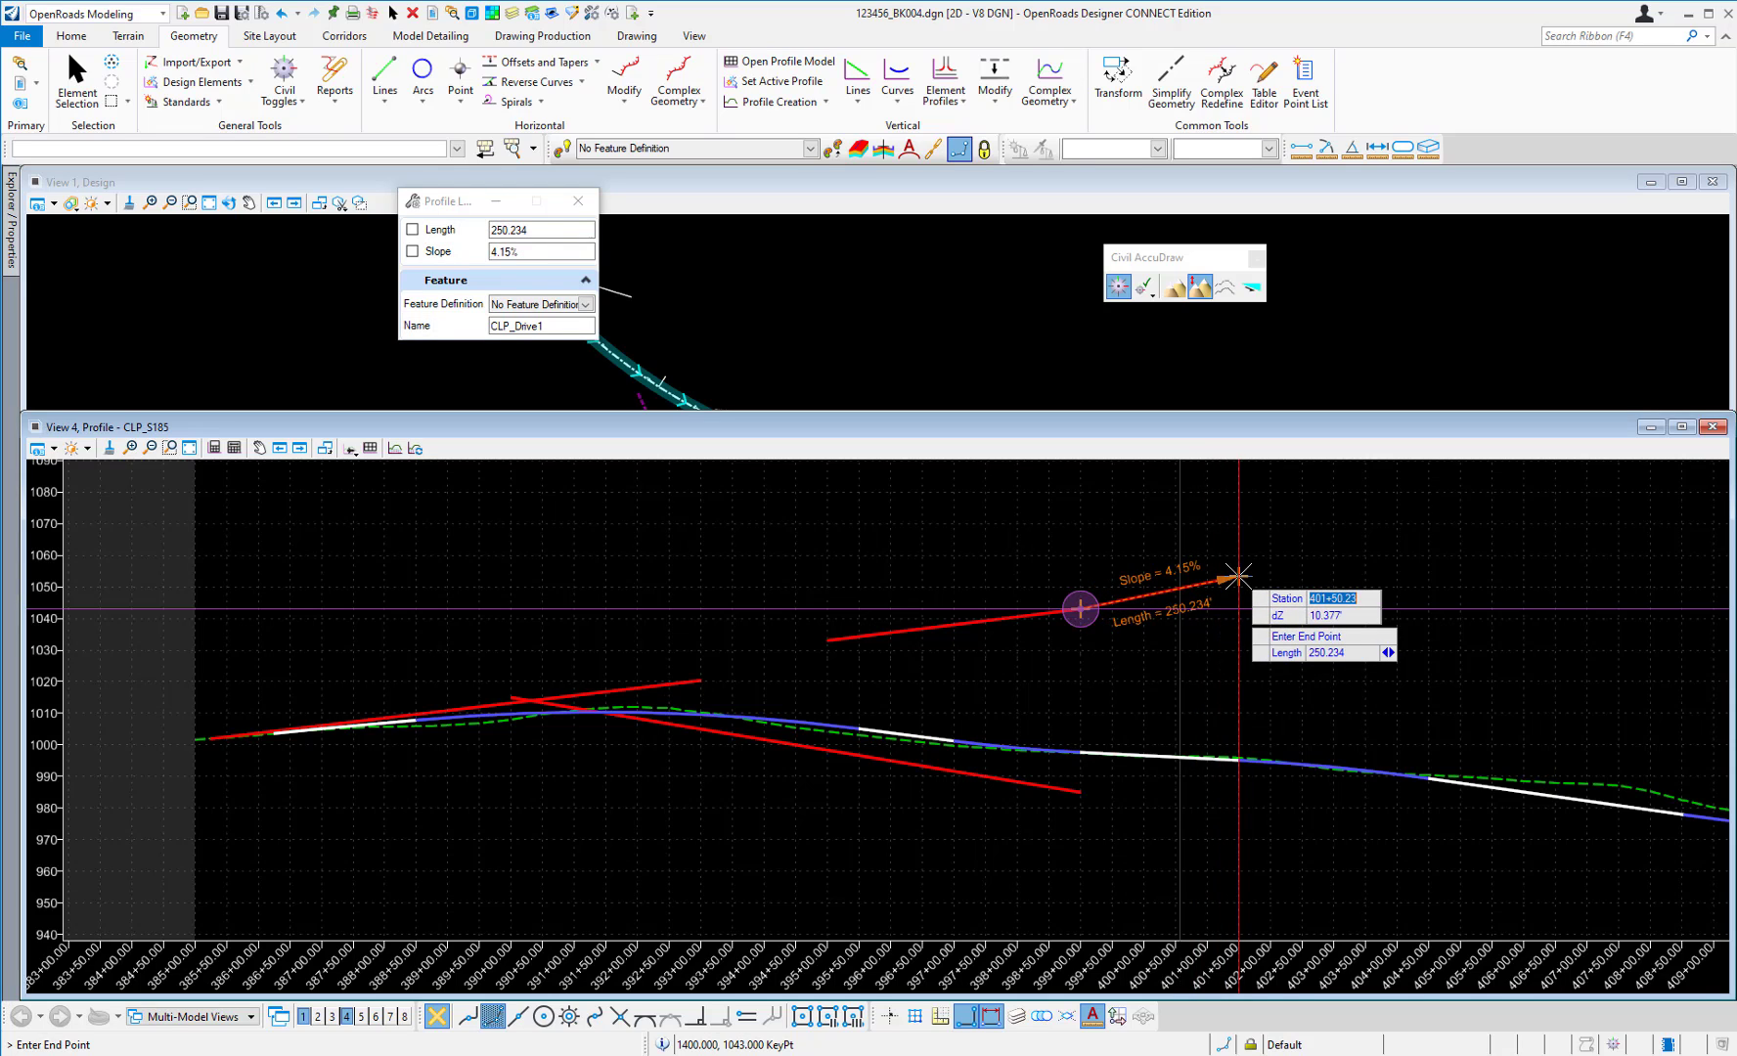
{"action": "left_click", "coordinate": [1251, 286]}
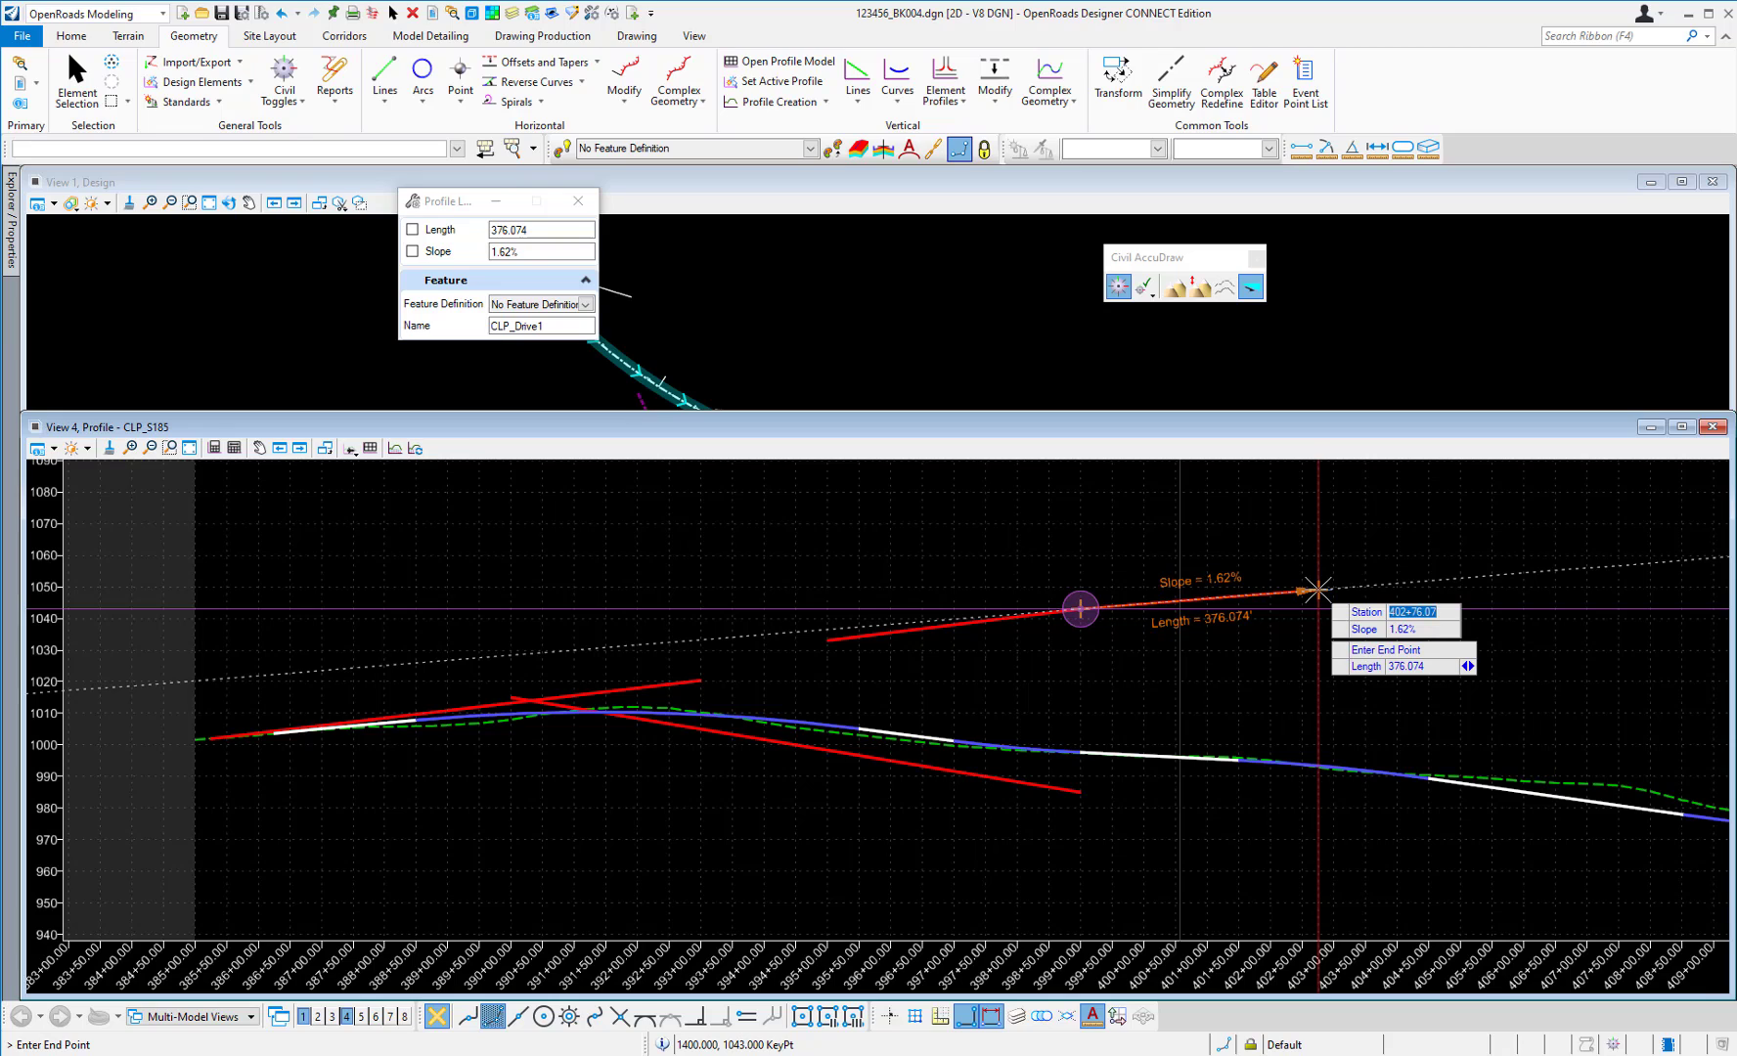
End the profile line at station 405+00 with a slope of -5%.
{"action": "type", "text": "405+00"}
{"action": "key", "text": "Tab"}
{"action": "type", "text": "-5"}
{"action": "key", "text": "Tab"}
{"action": "left_click", "coordinate": [1531, 683]}
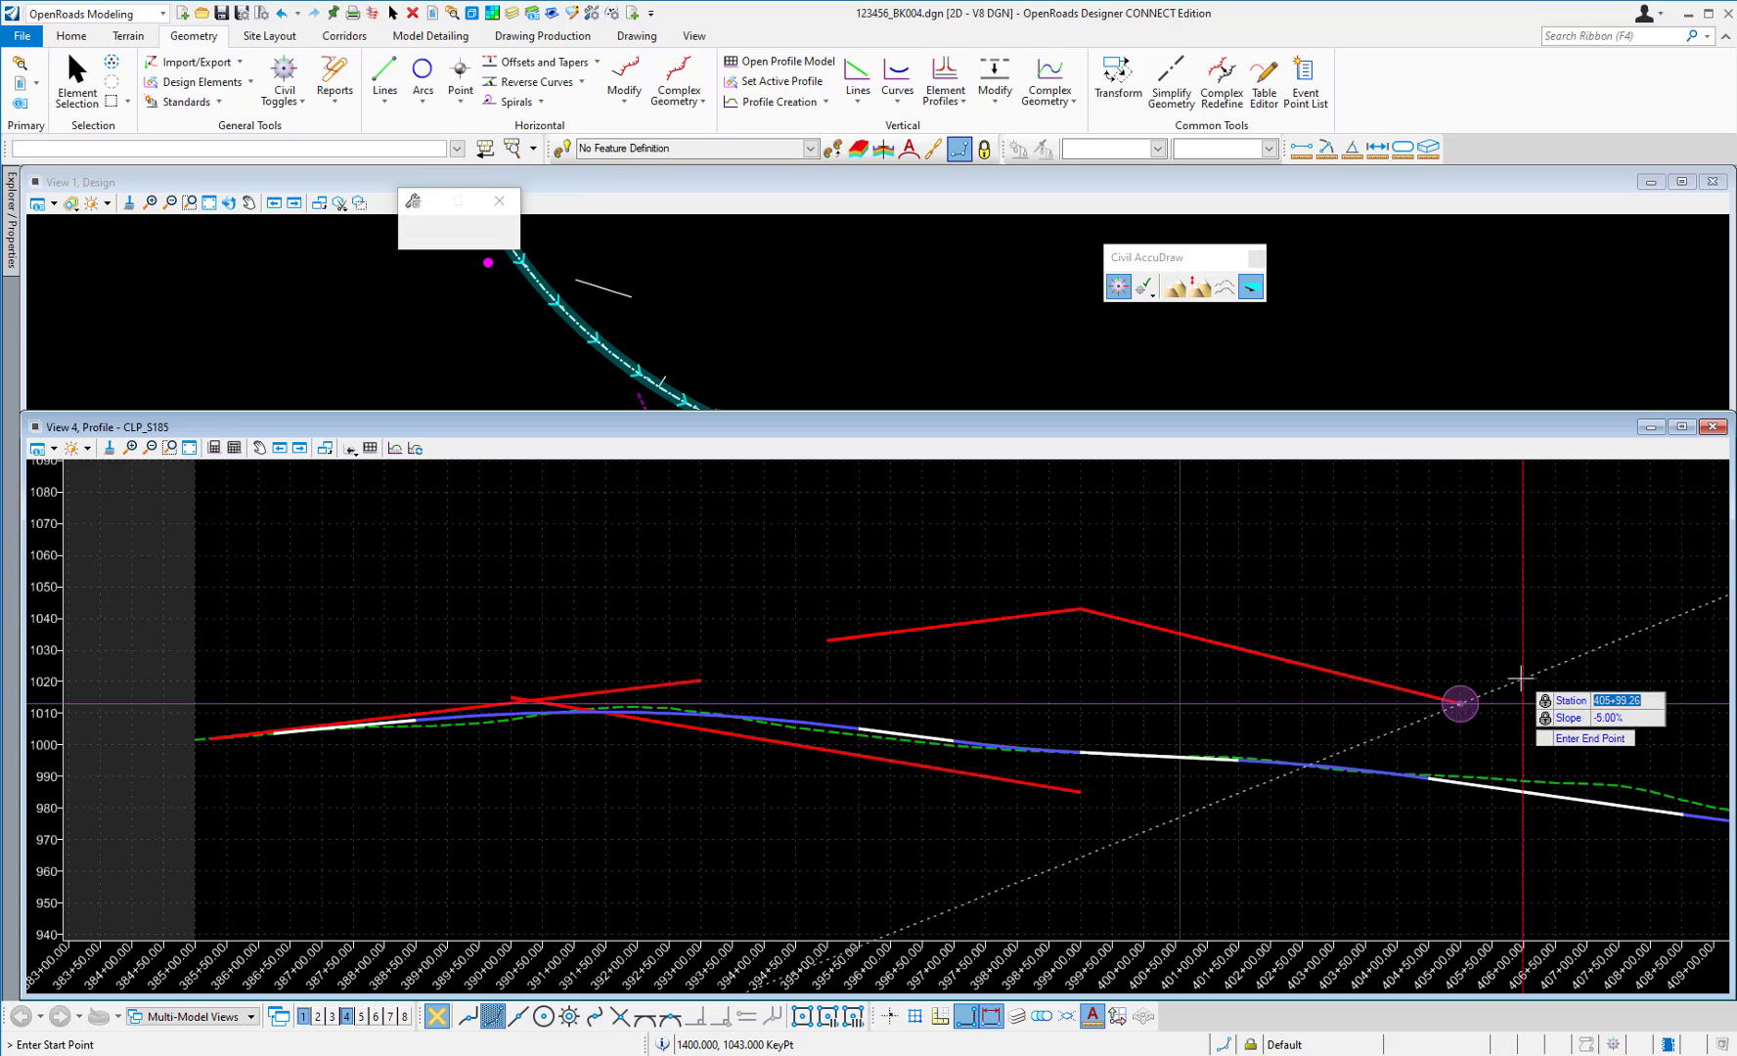
{"action": "right_click", "coordinate": [1524, 683]}
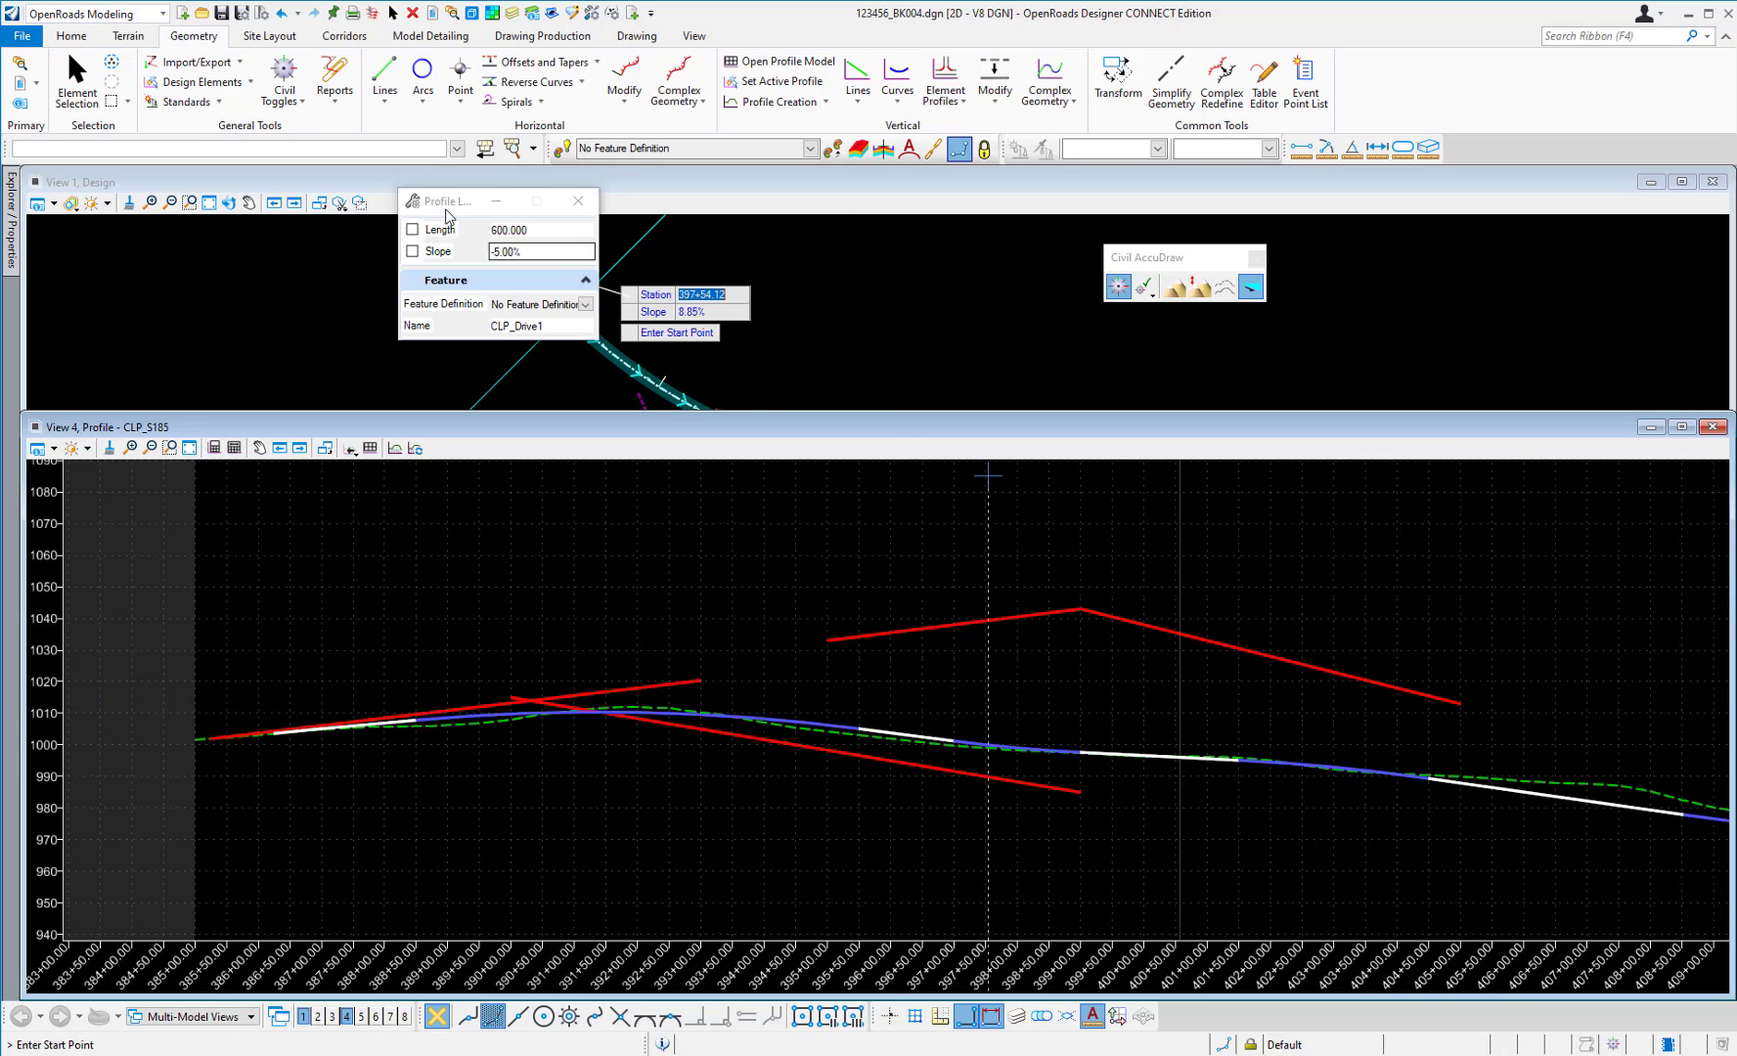
Select the descending profile line between stations 399+00 and 405+00 to check its slope and length.
{"action": "left_click", "coordinate": [77, 83]}
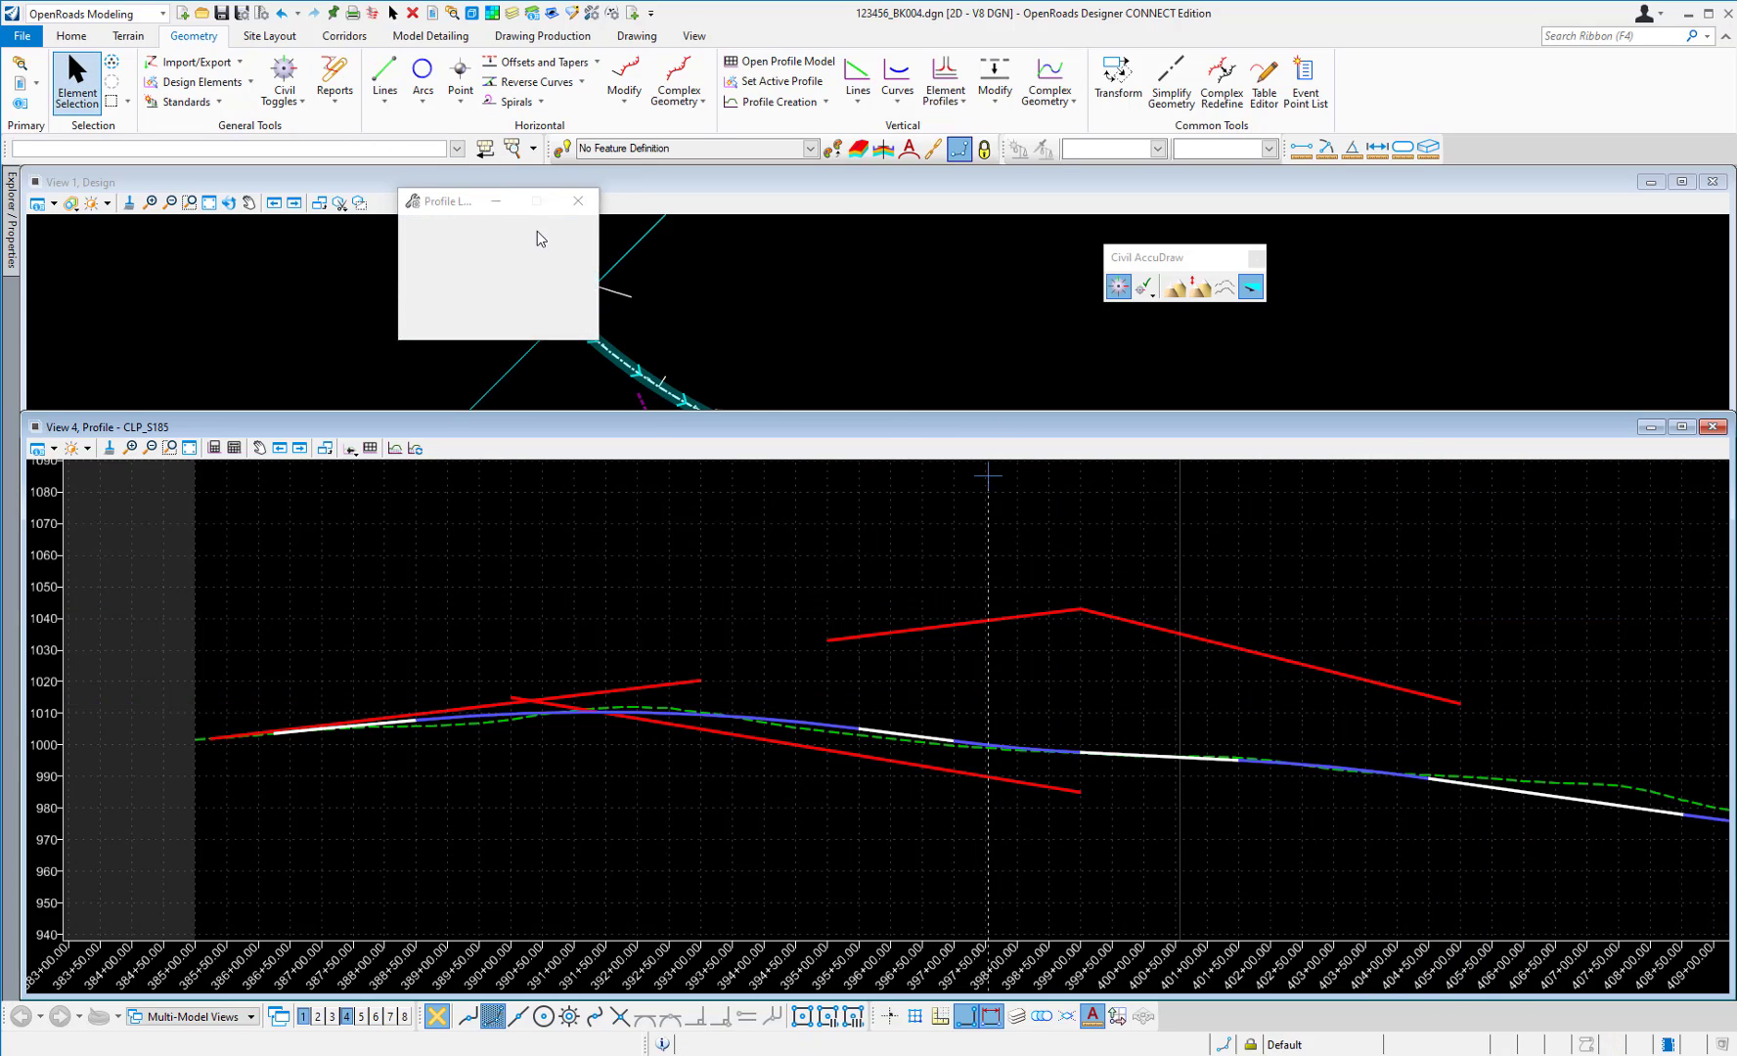
{"action": "left_click", "coordinate": [1364, 682]}
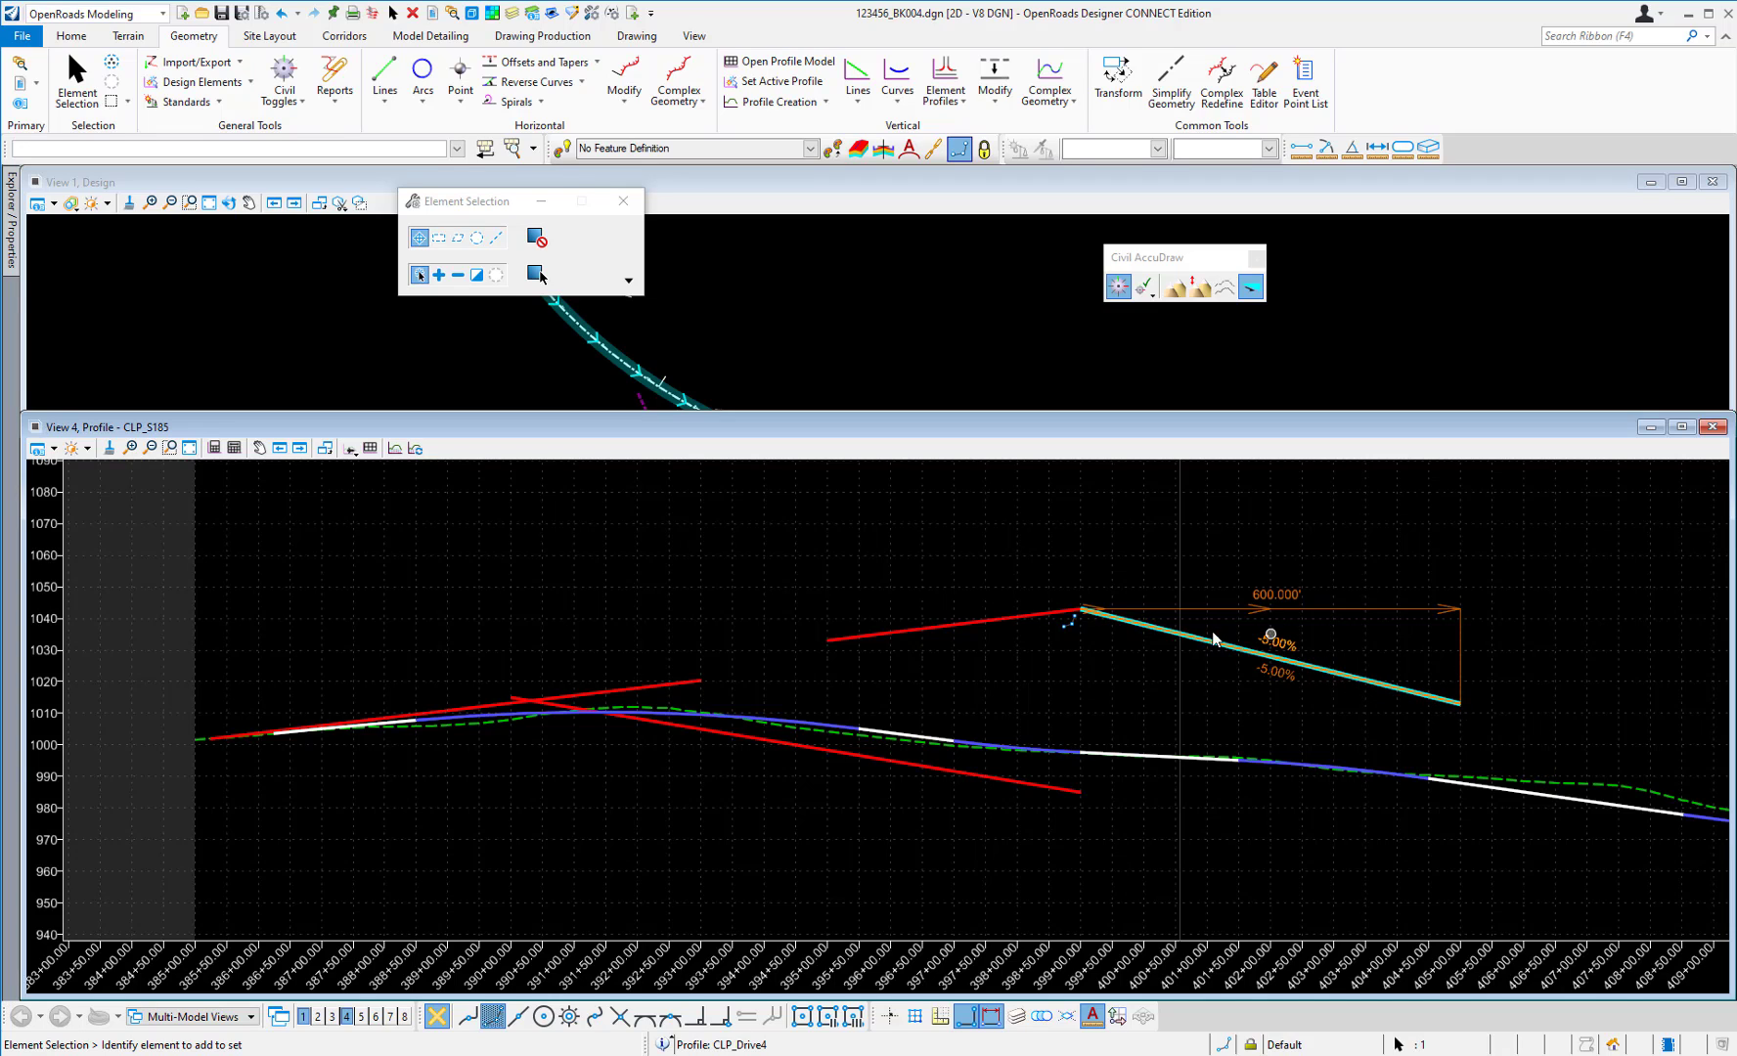